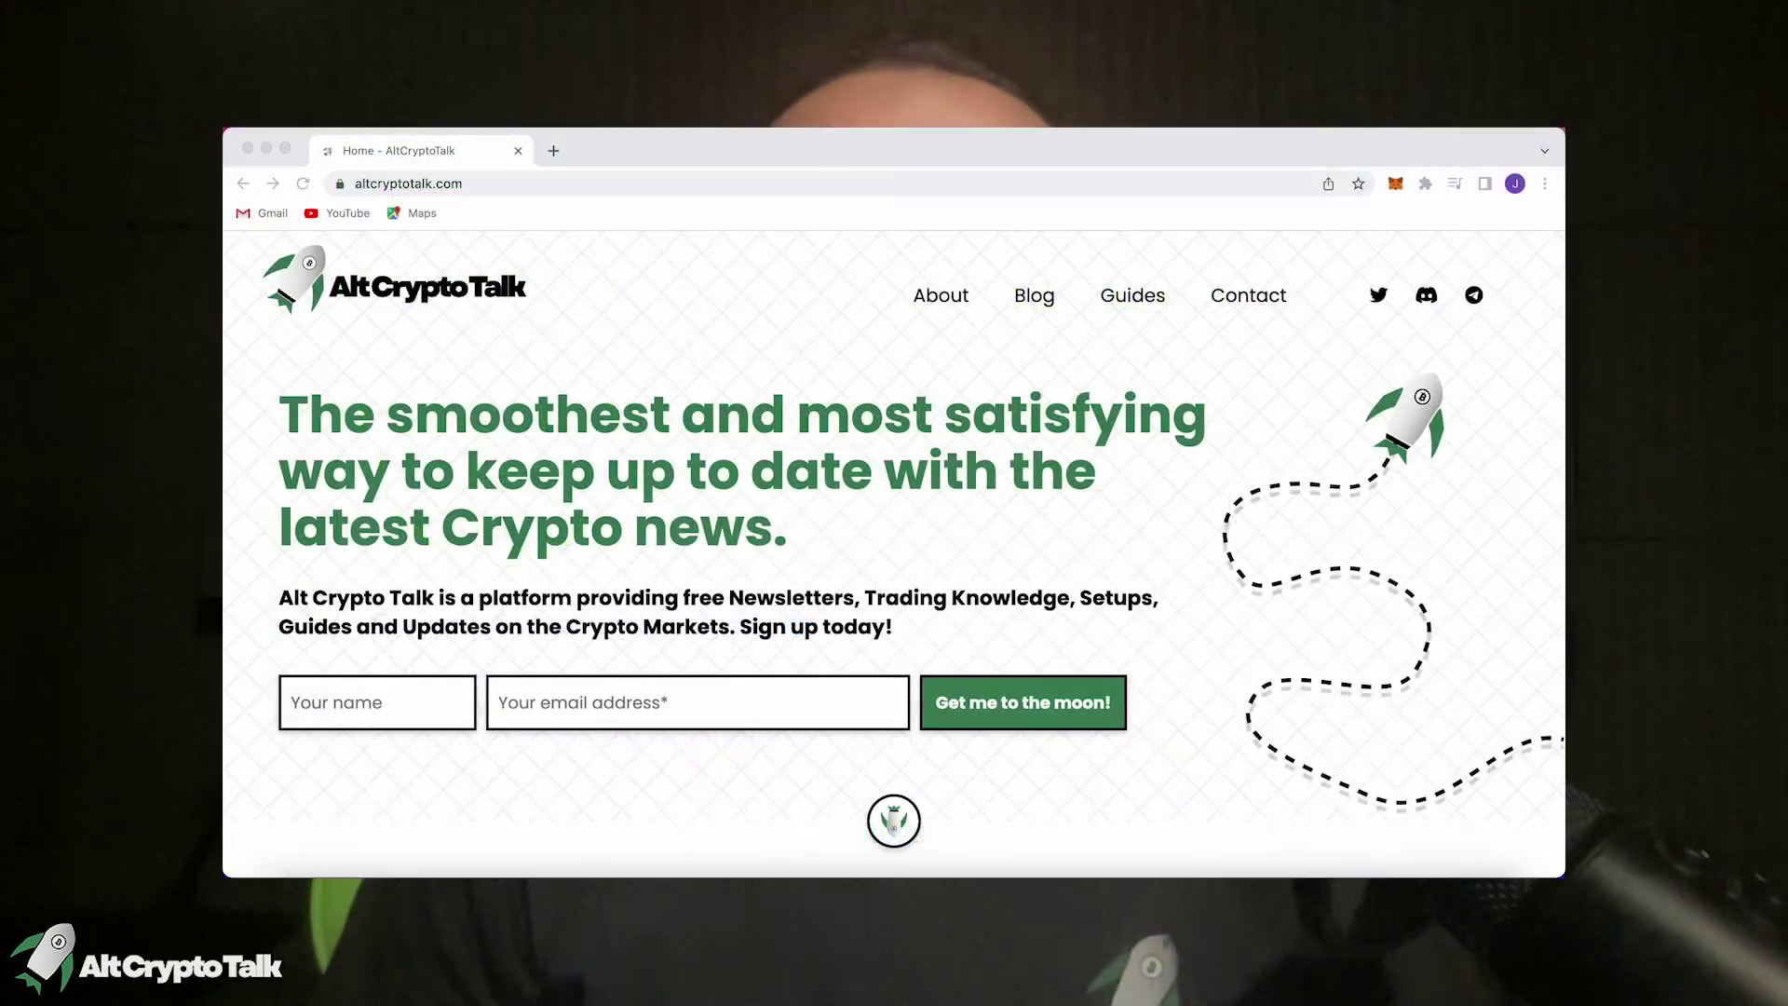
Open the Alt Crypto Talk guides page and browse through to the Zerion homepage
left_click(1127, 298)
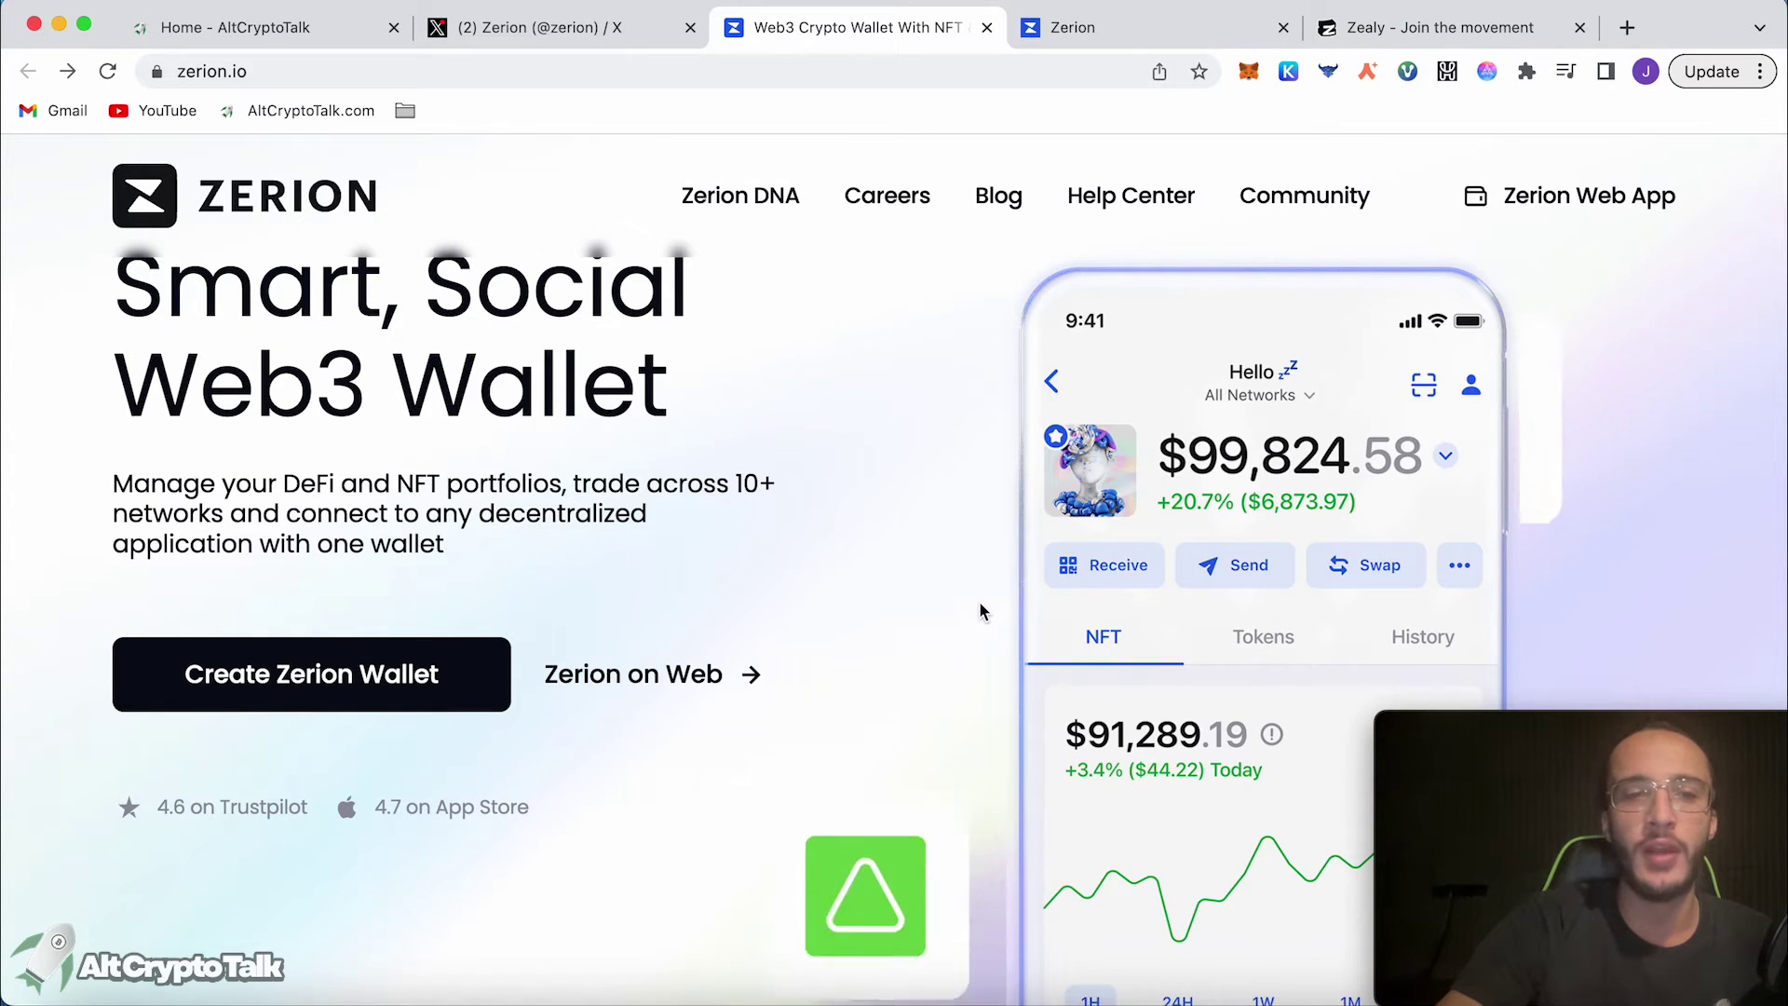
Get and install the free Zerion Wallet: Crypto & Web3 app from the Mac App Store
left_click(493, 711)
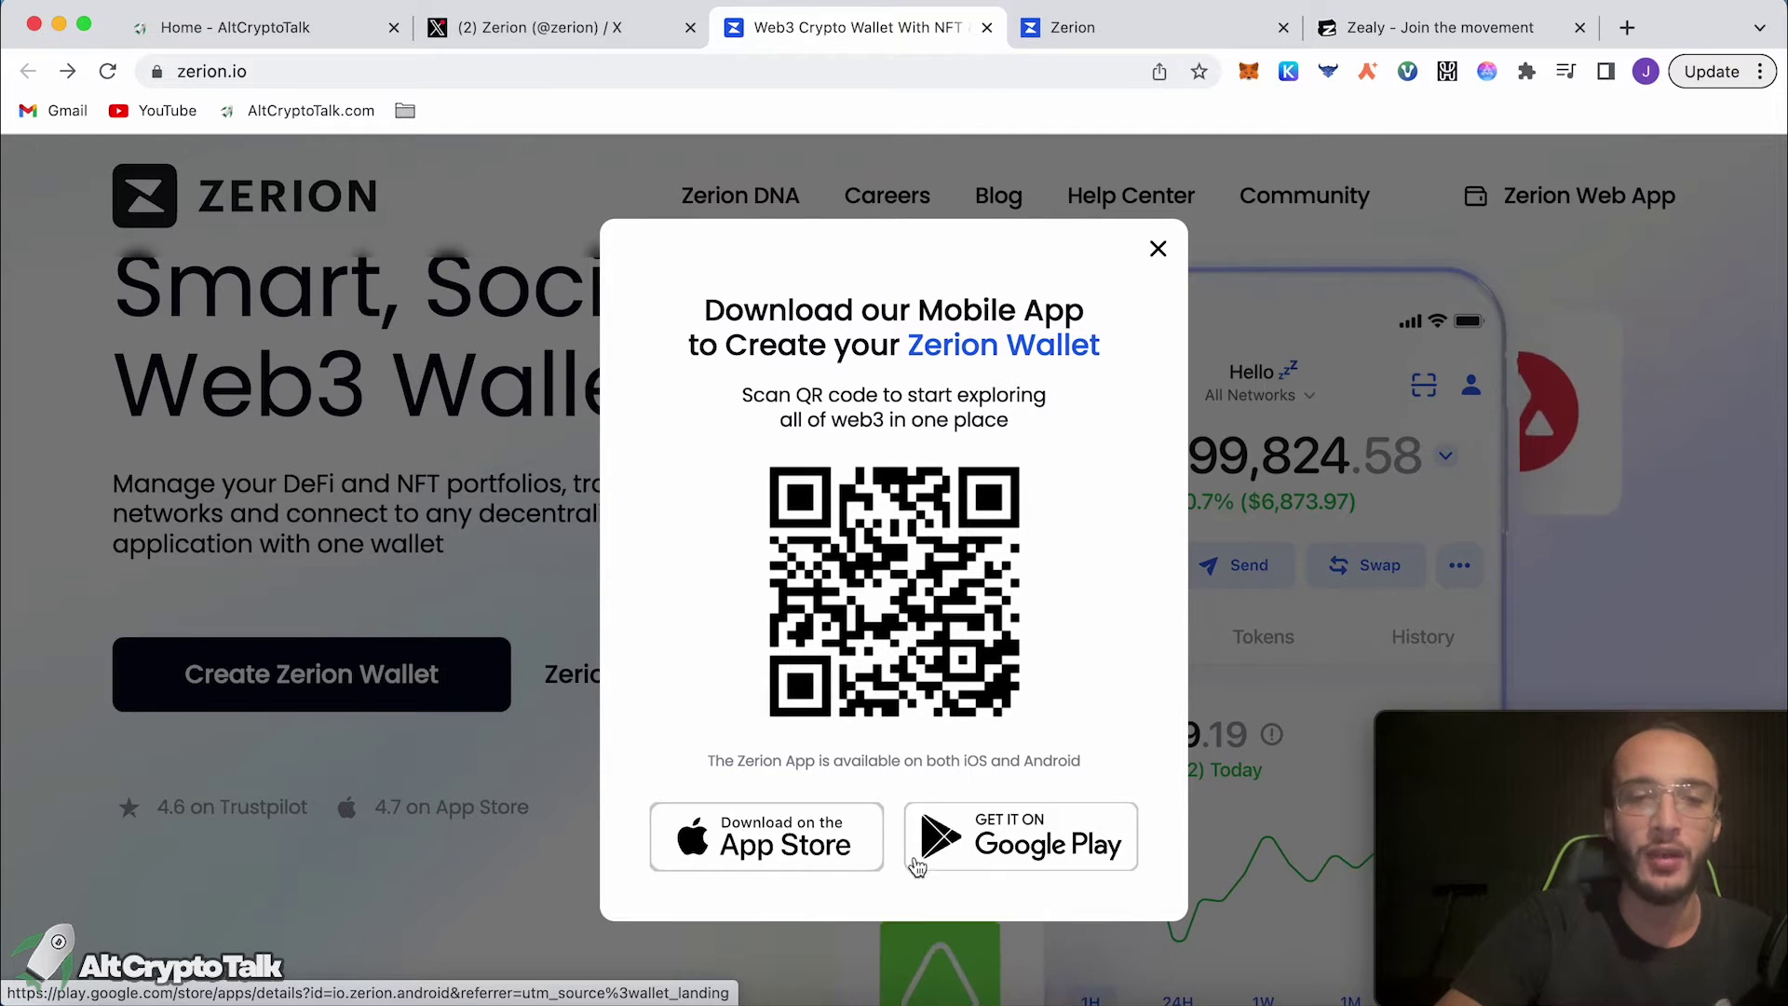
left_click(838, 847)
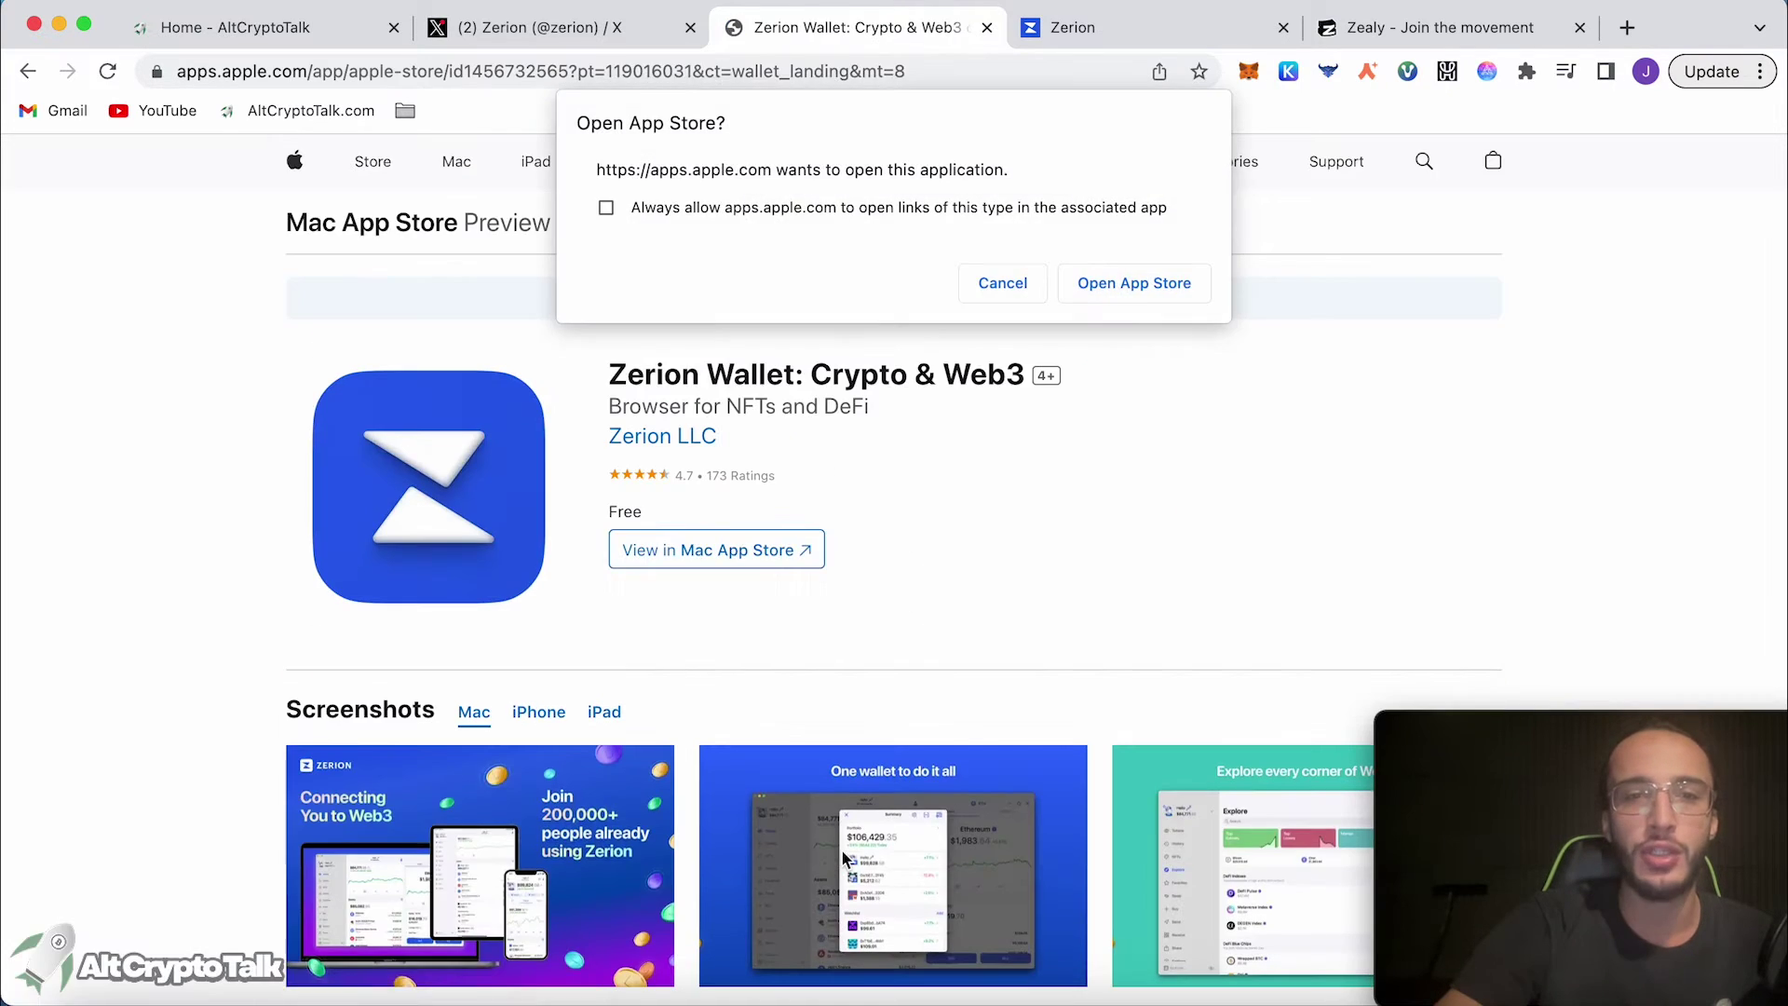
left_click(1147, 282)
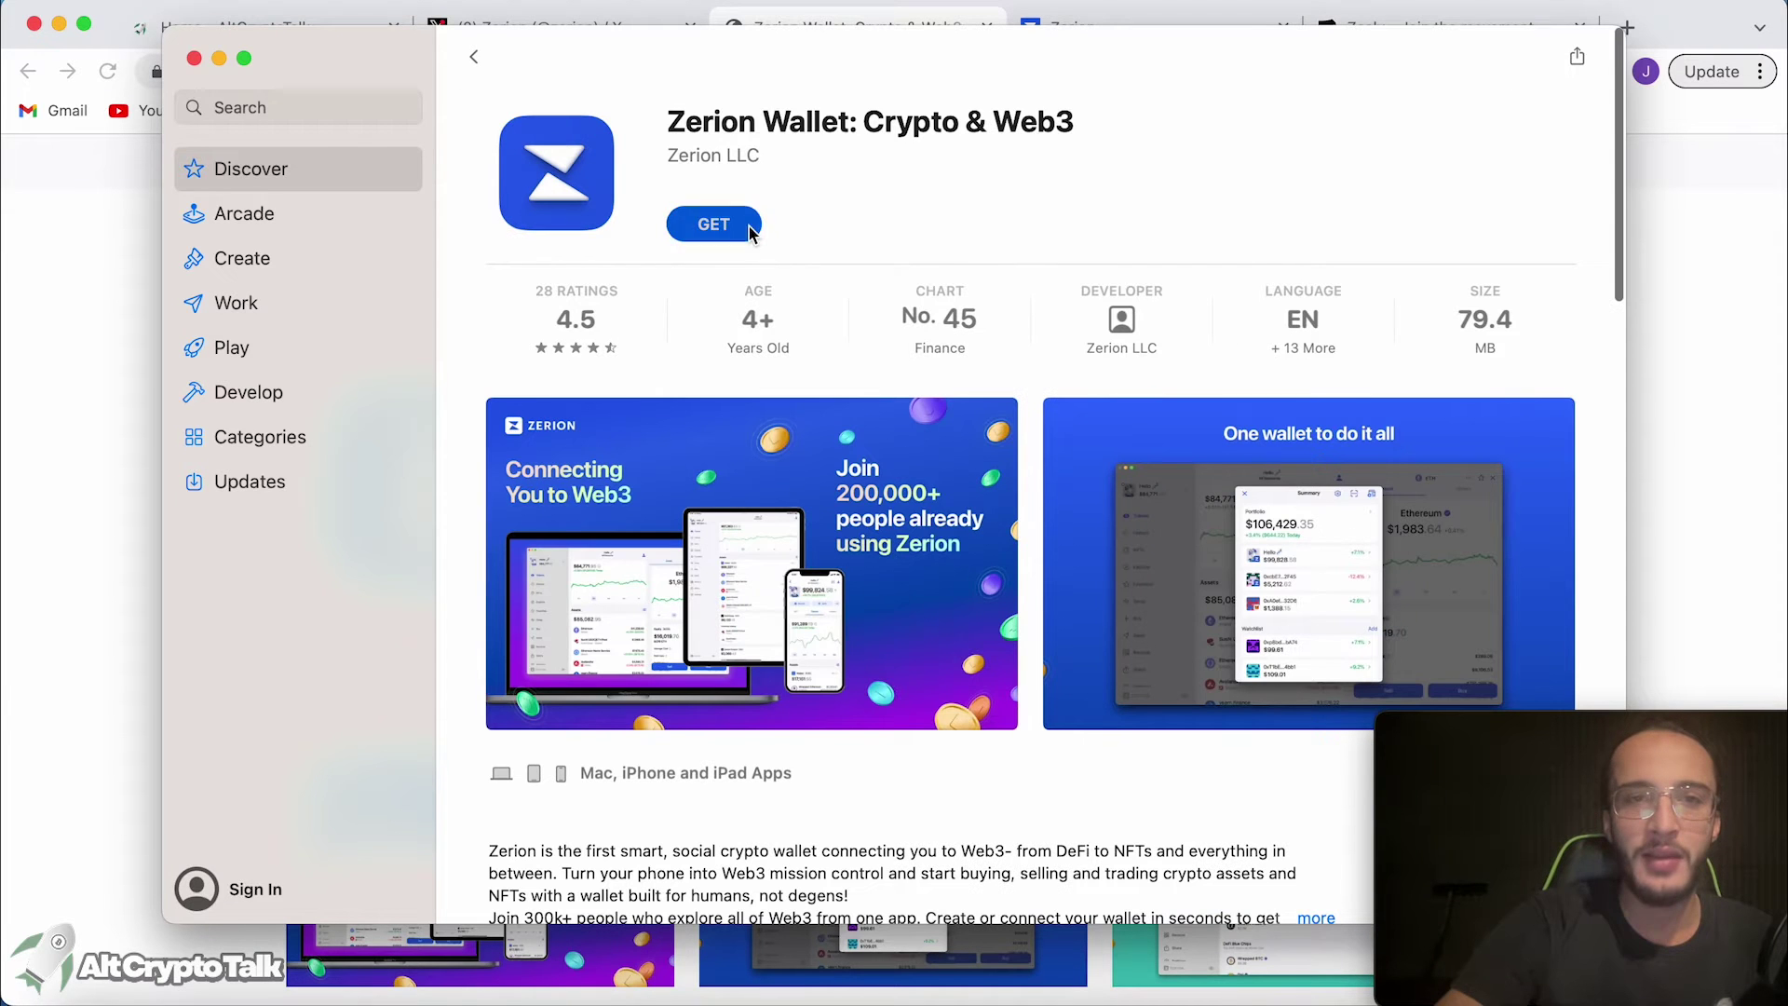
left_click(705, 233)
left_click(705, 235)
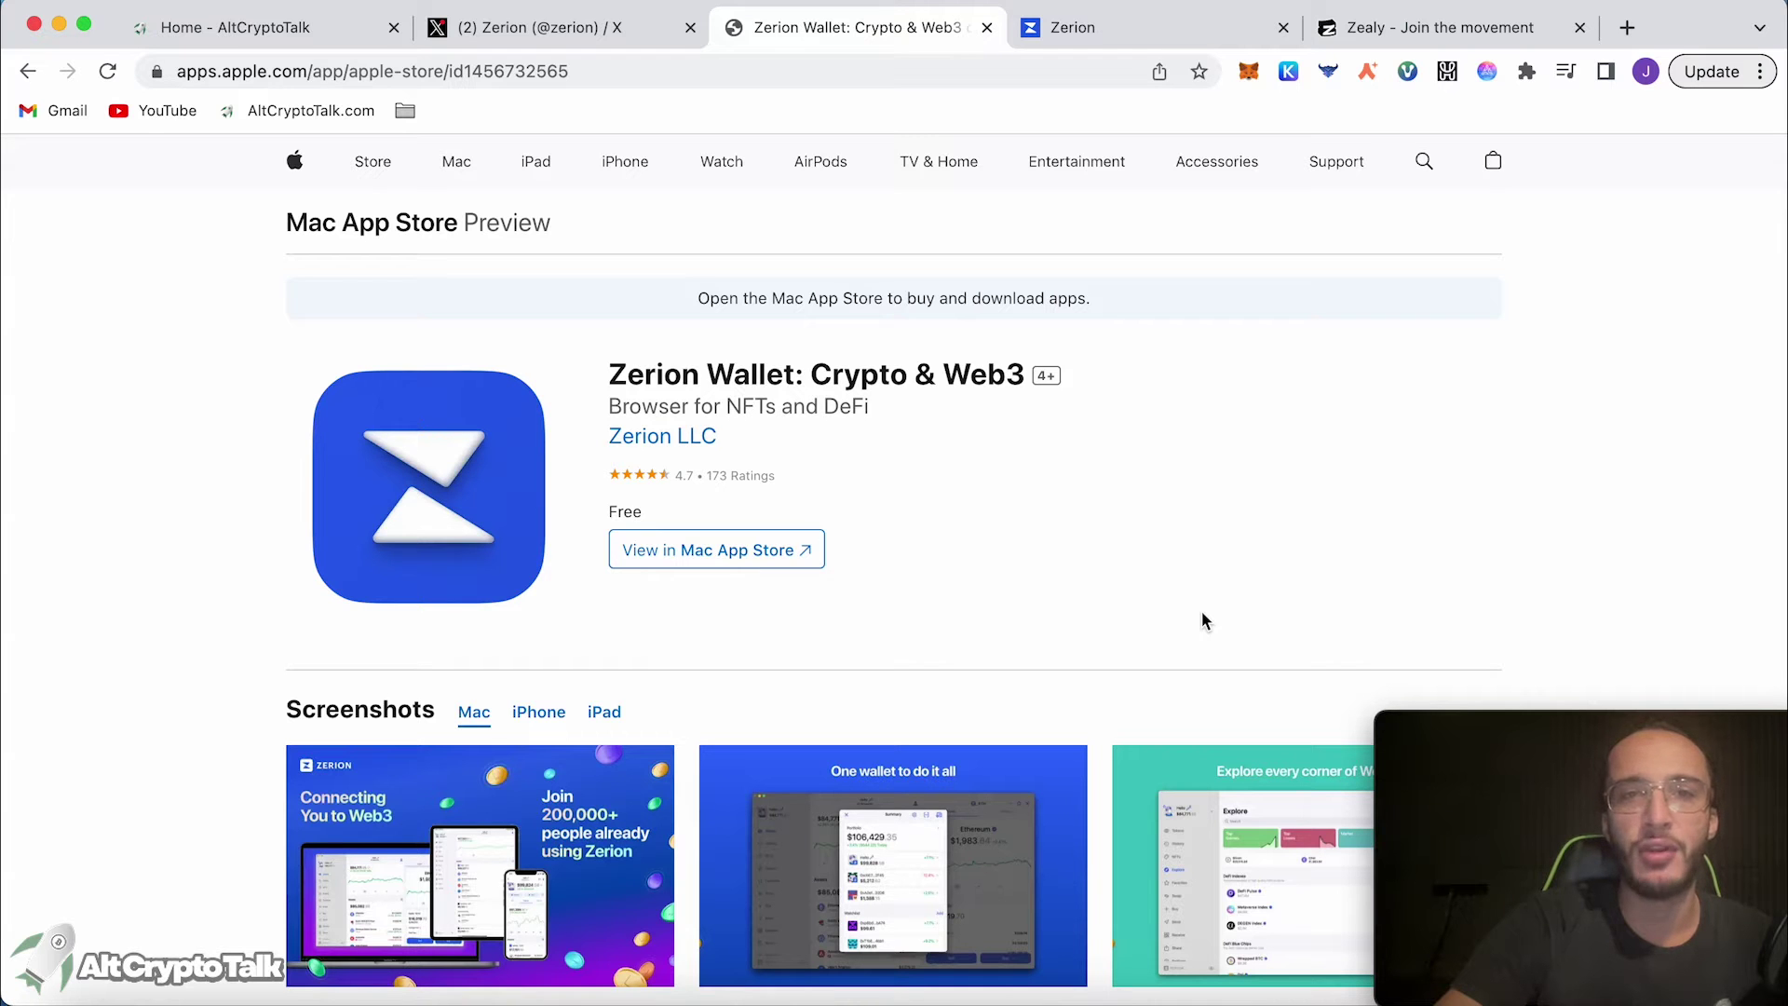
Read the 350 XP 'Mint a Zerion DNA' onboarding quest on Zealy's Zerion questboard
left_click(1453, 21)
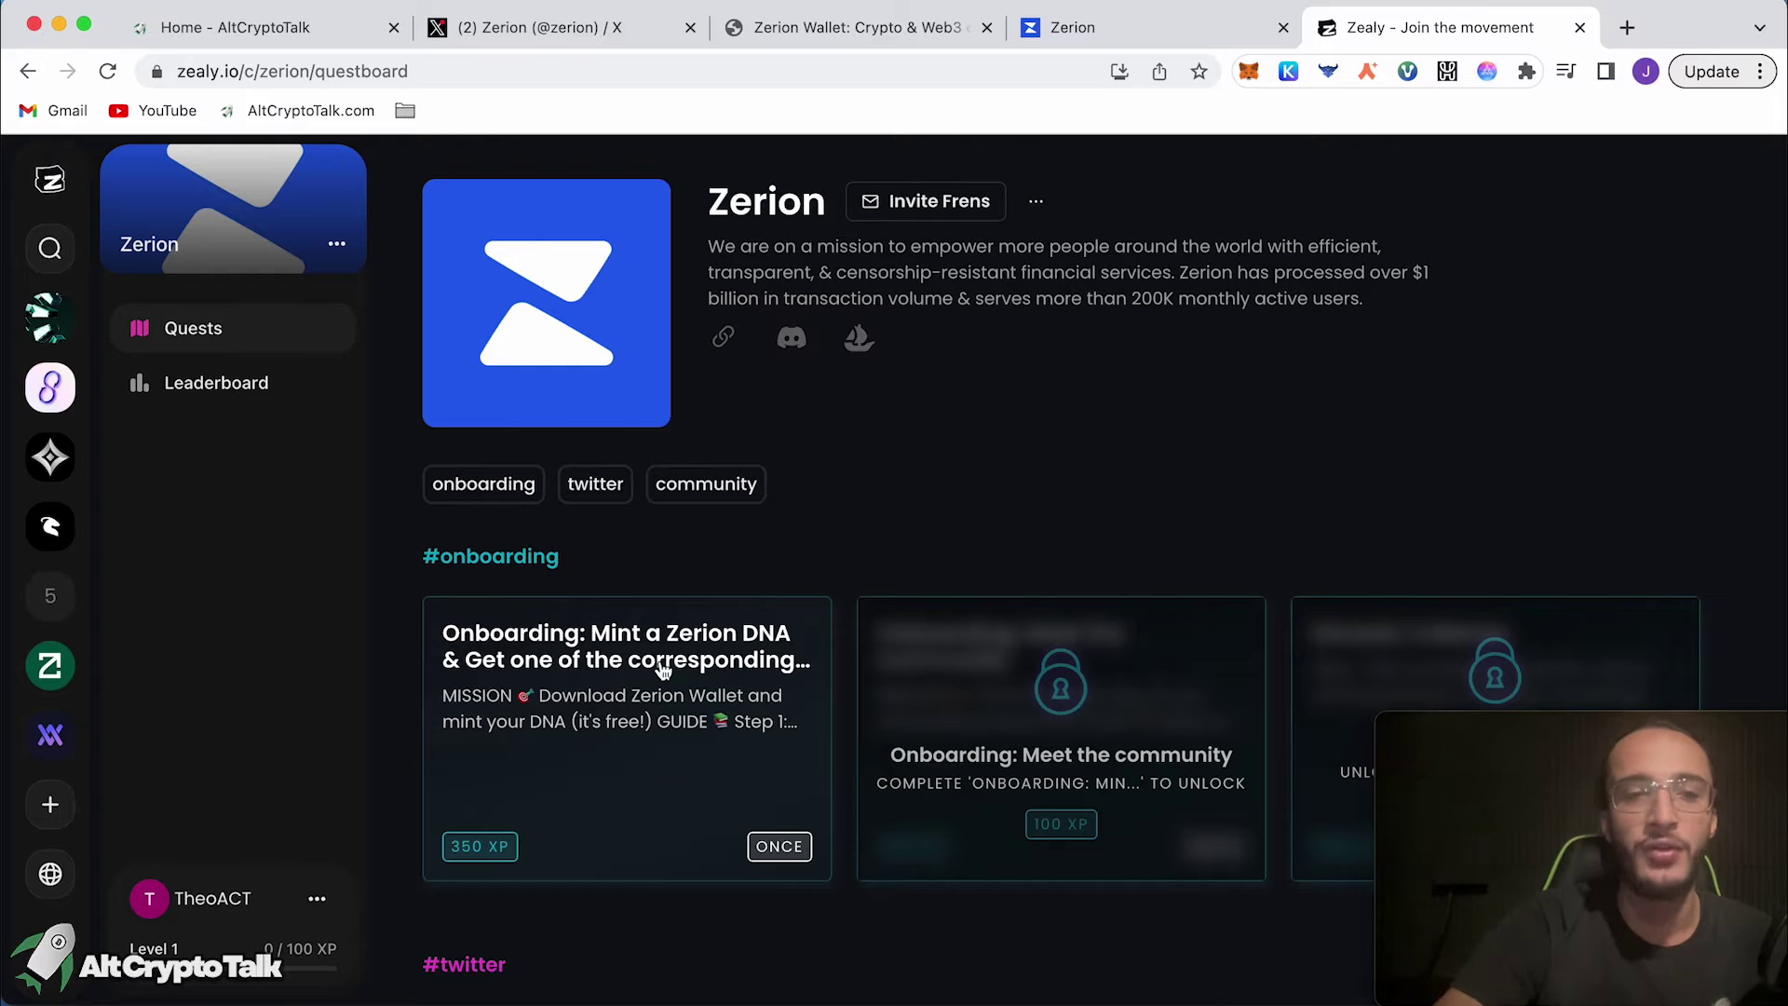
left_click(729, 695)
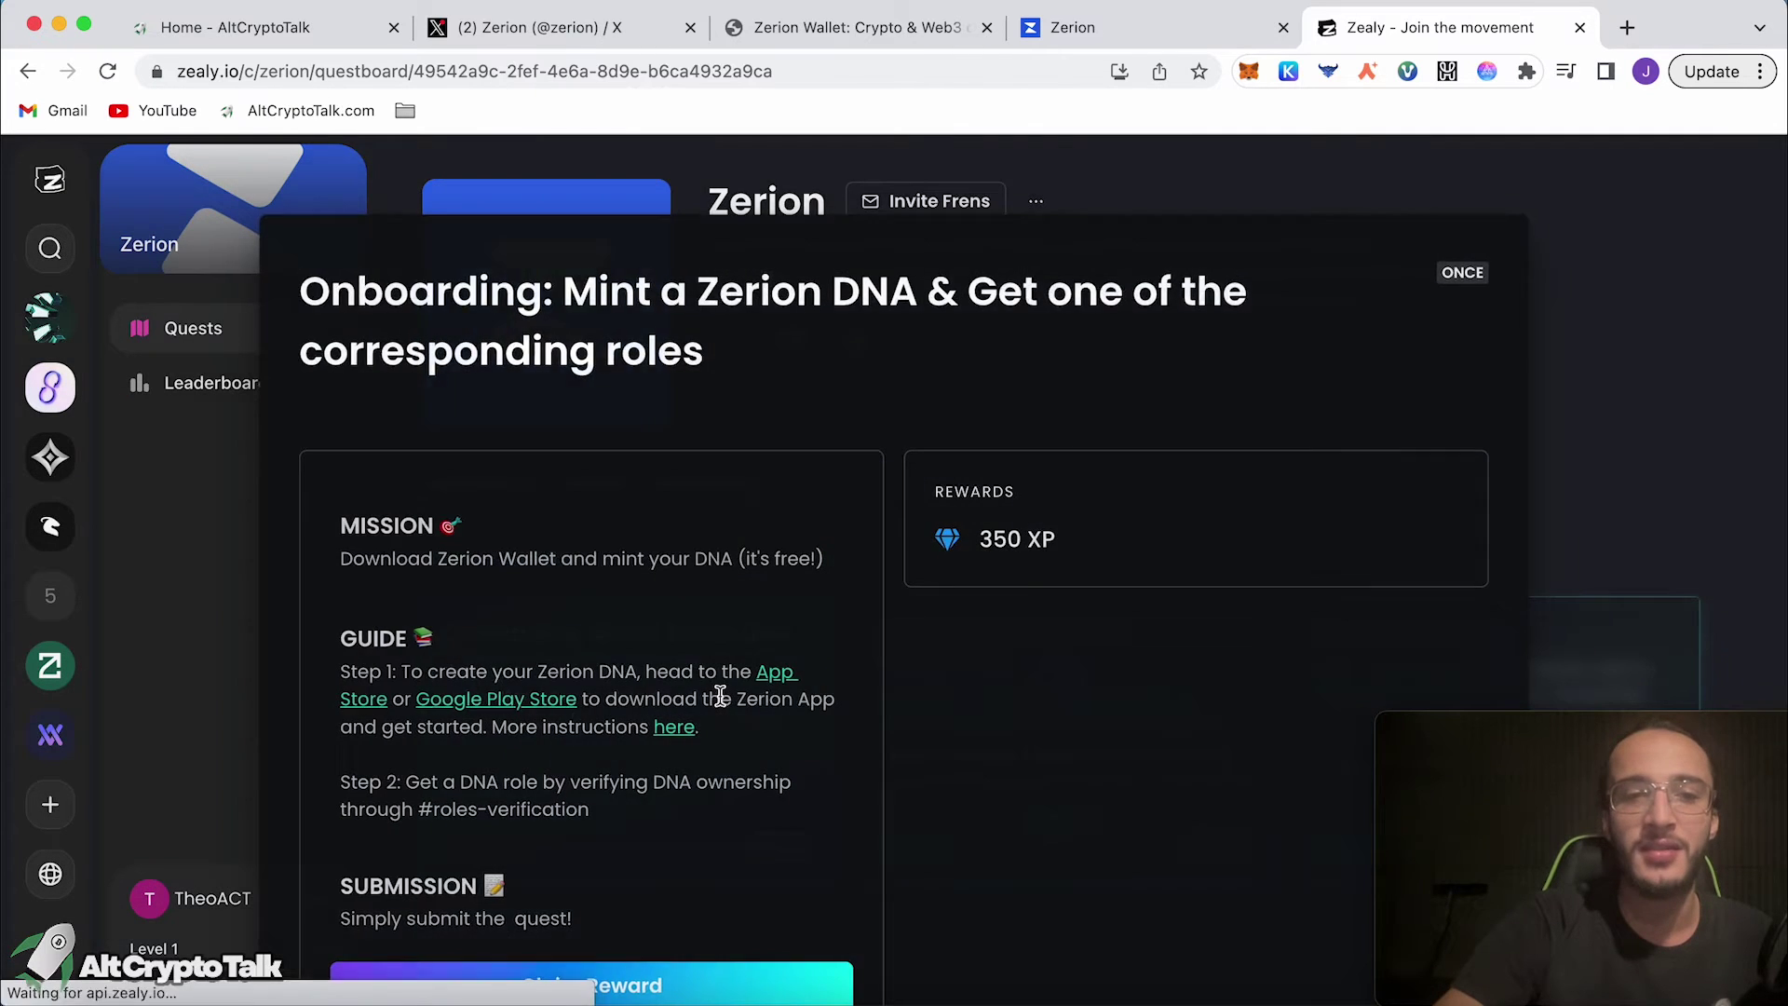
scroll(721, 696, "down", 1)
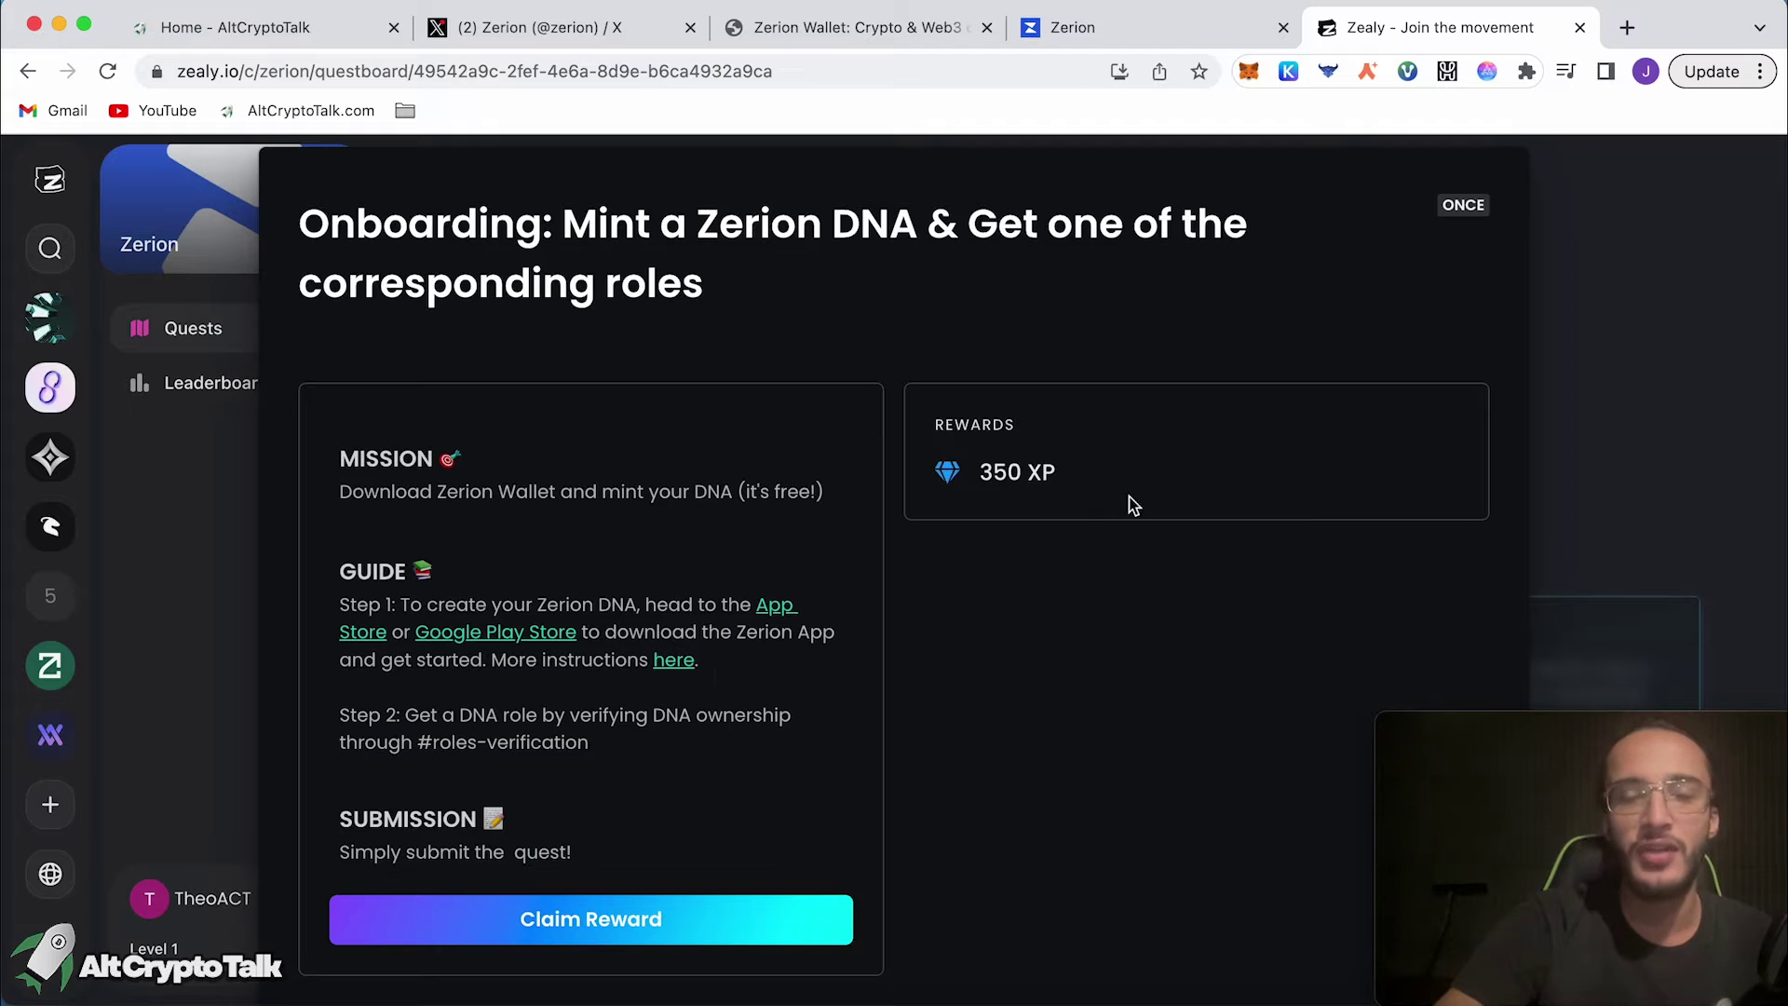
left_click(1635, 409)
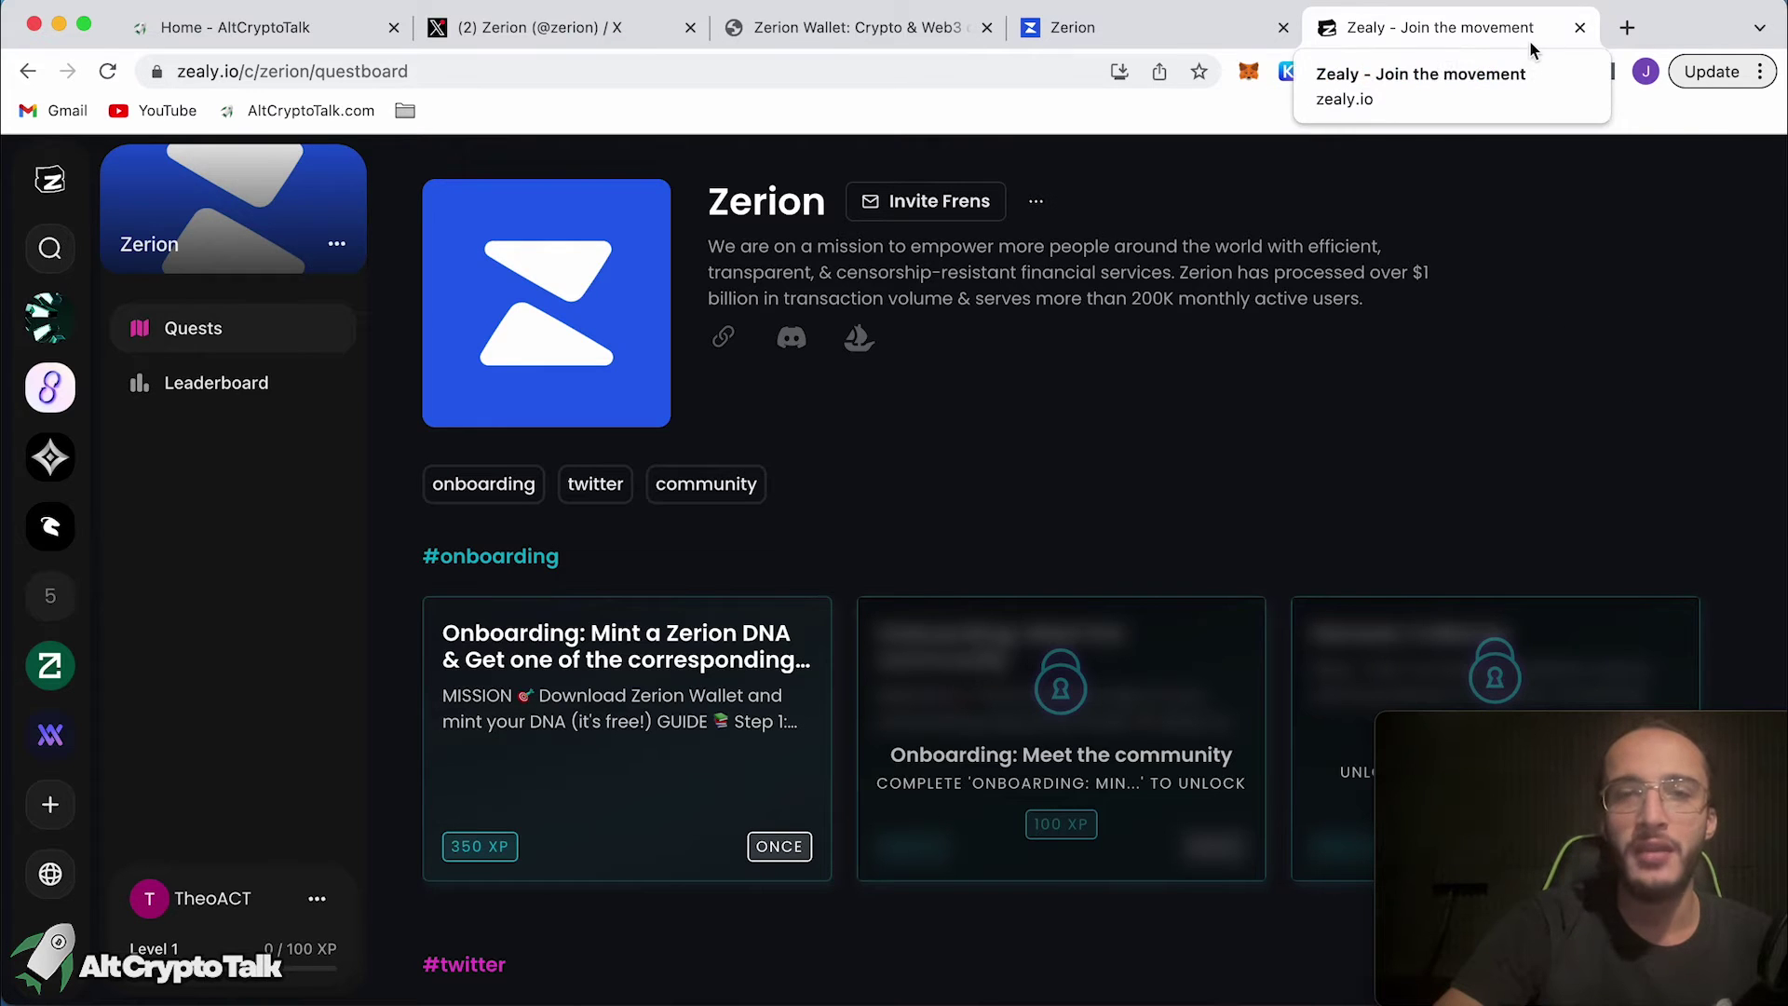
Close Zealy and open Zerion on Web from the zerion.io site
left_click(1580, 27)
left_click(898, 27)
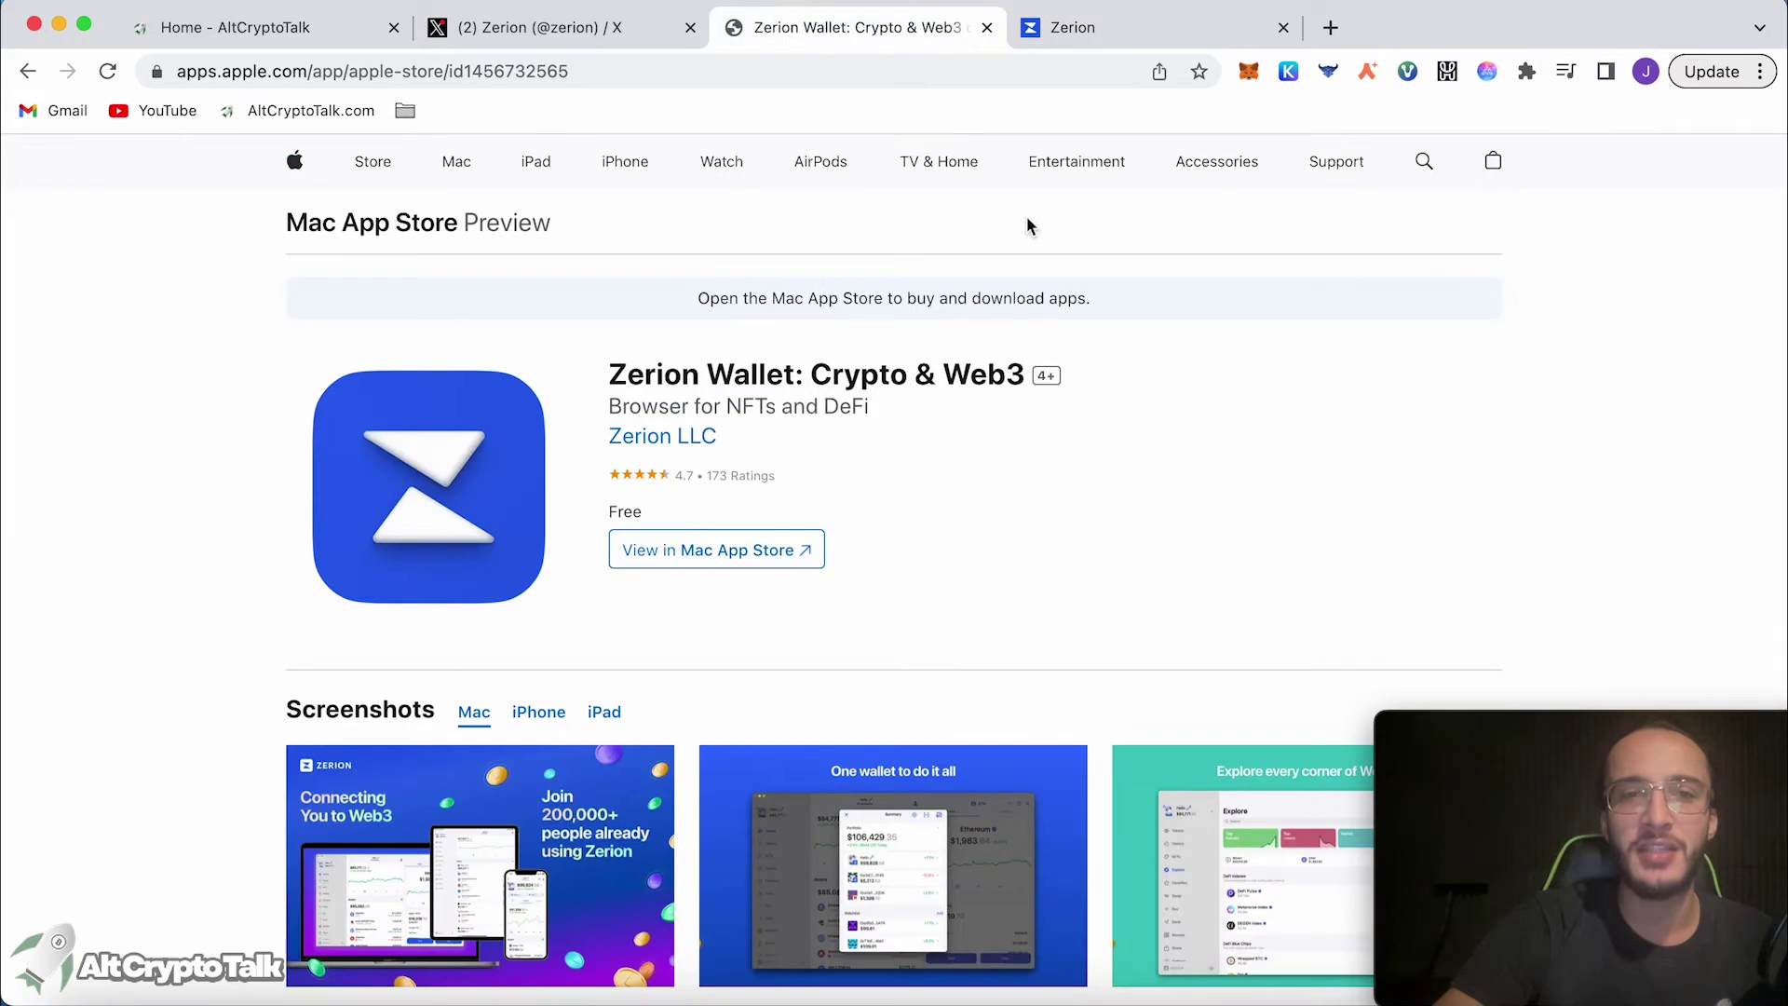
scroll(1067, 291, "left", 5)
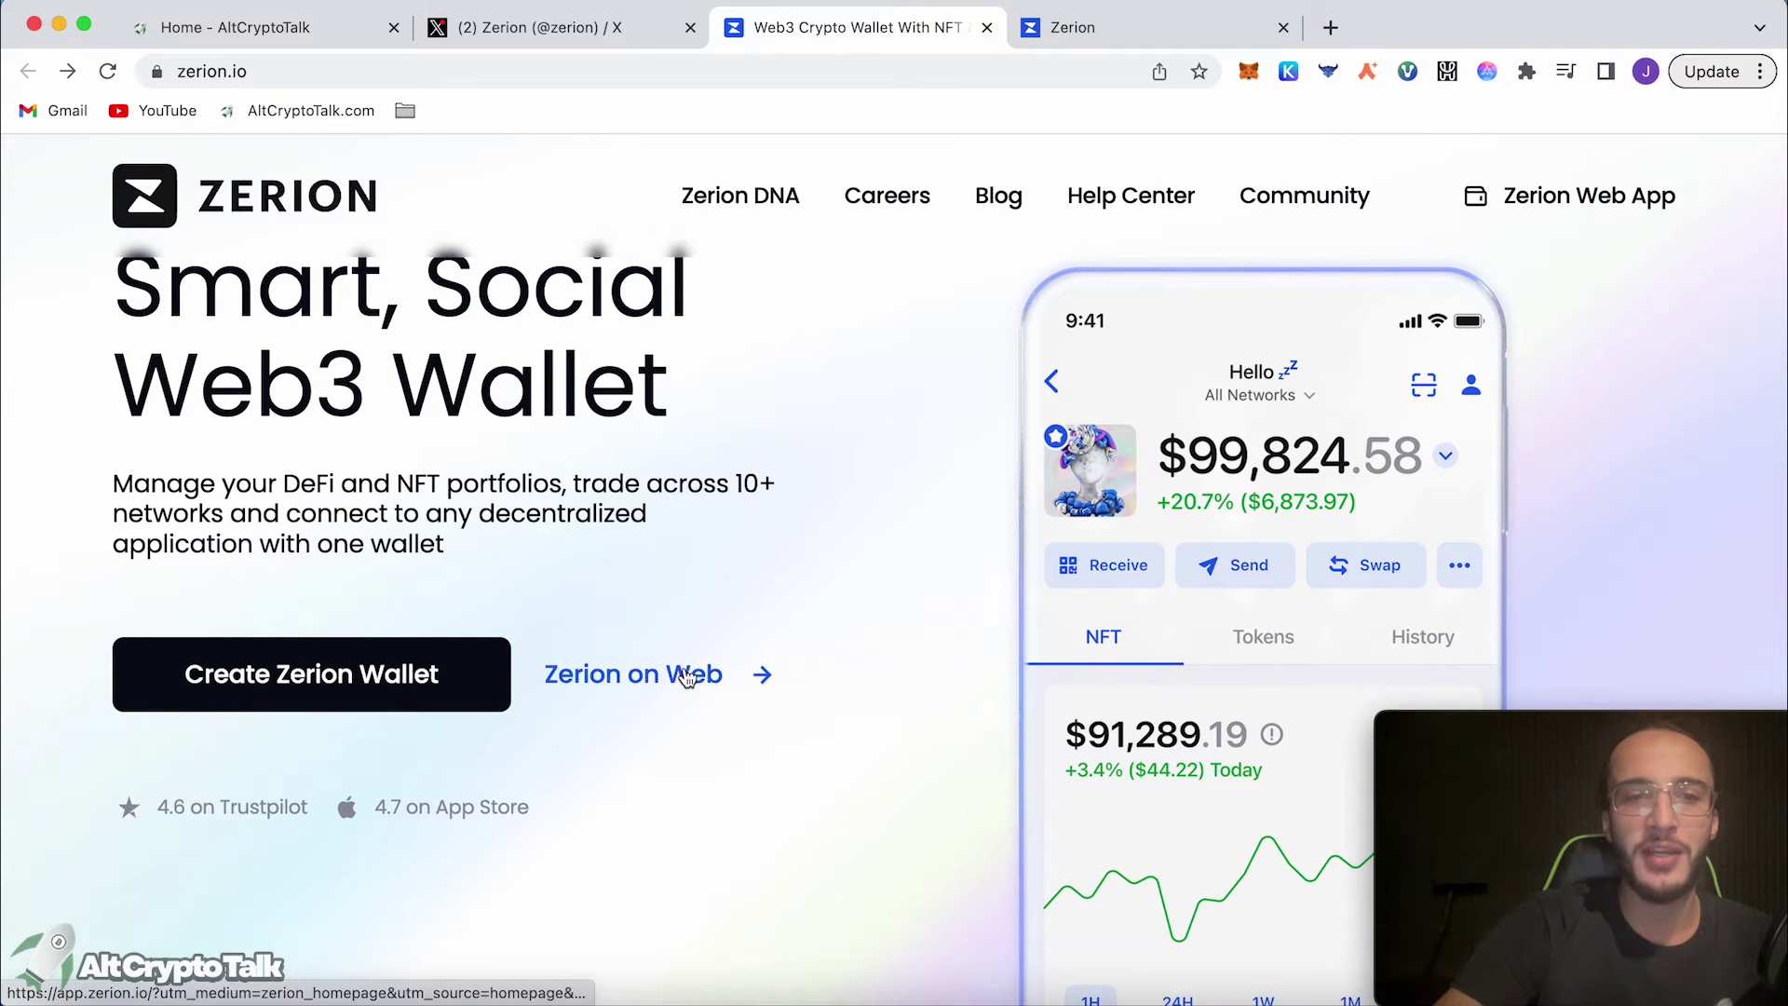
left_click(674, 698)
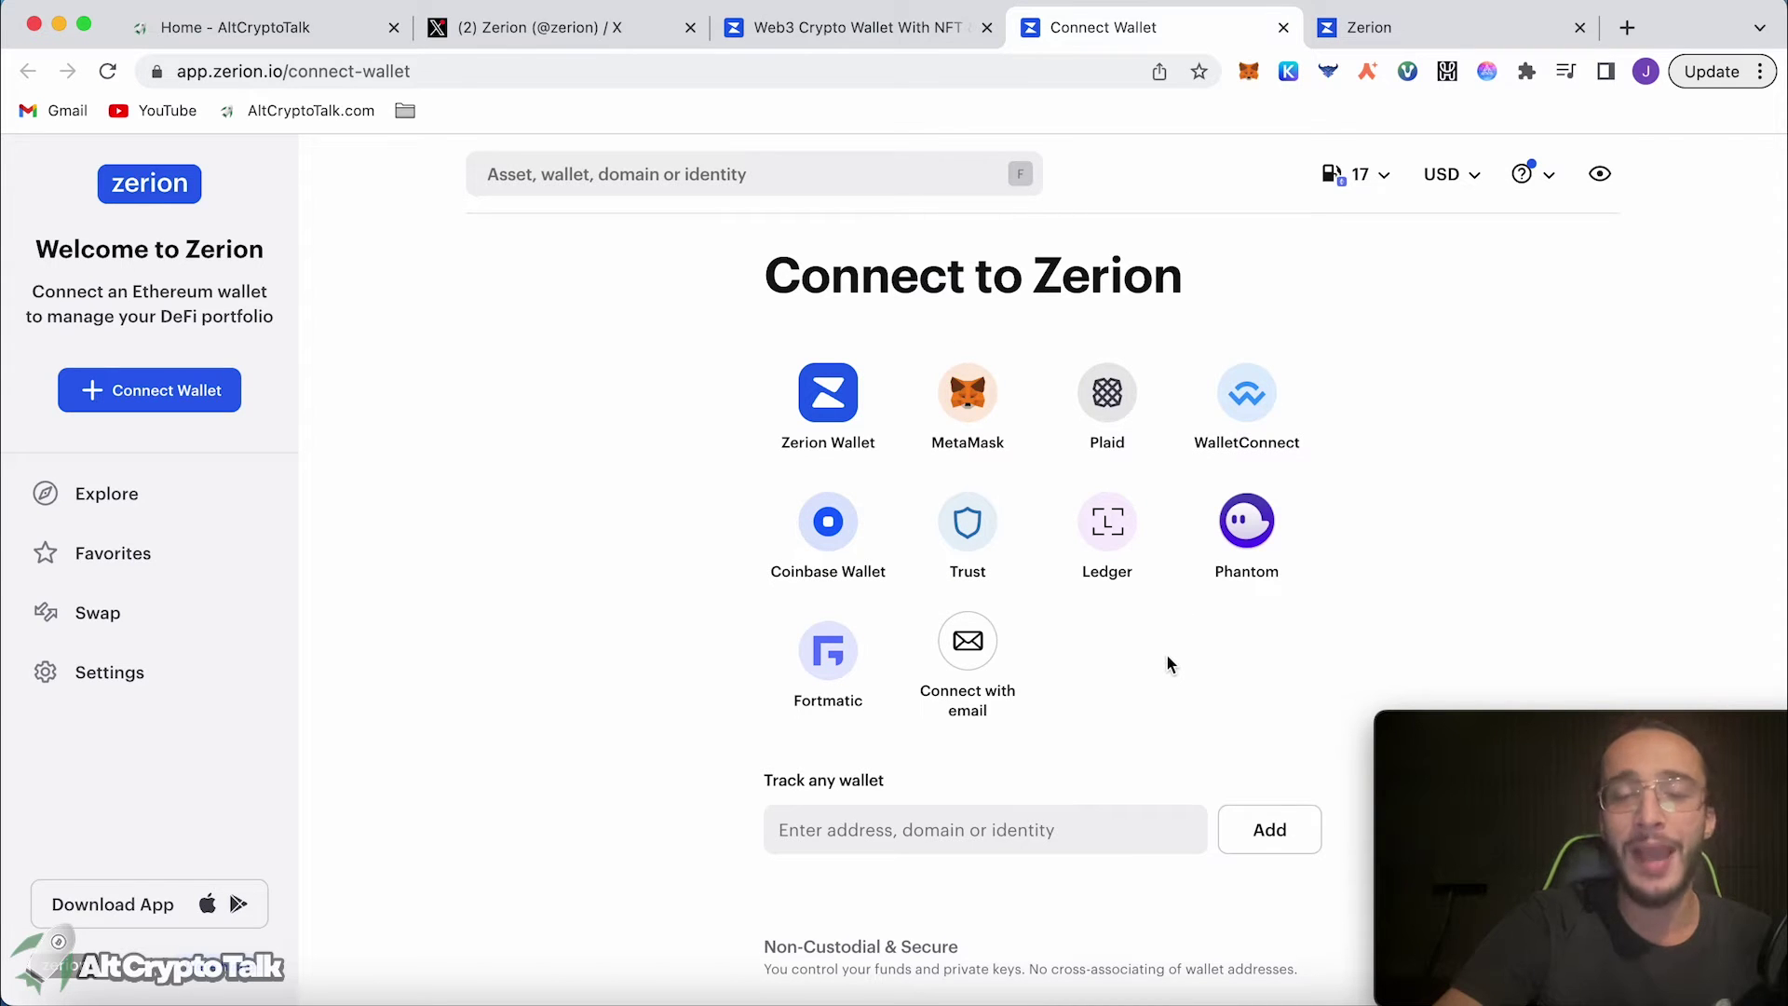
Connect the MetaMask account to Zerion, showing the $165.53 portfolio overview
left_click(942, 381)
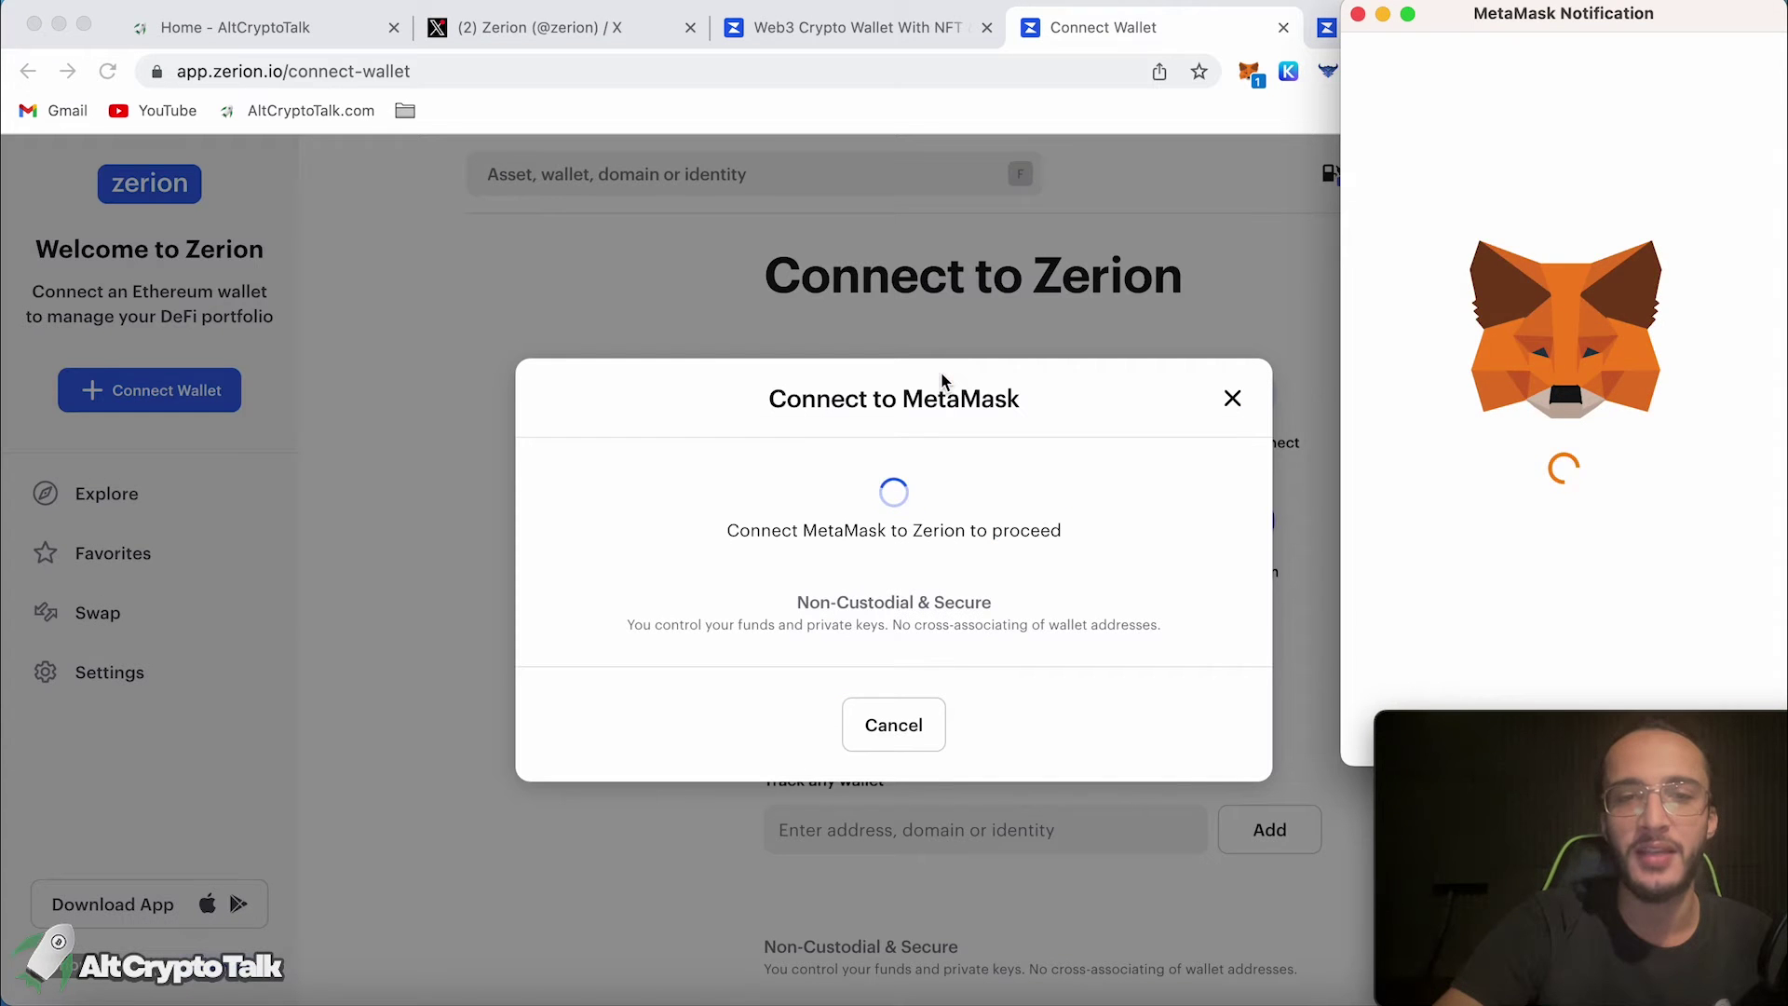
left_click(1669, 702)
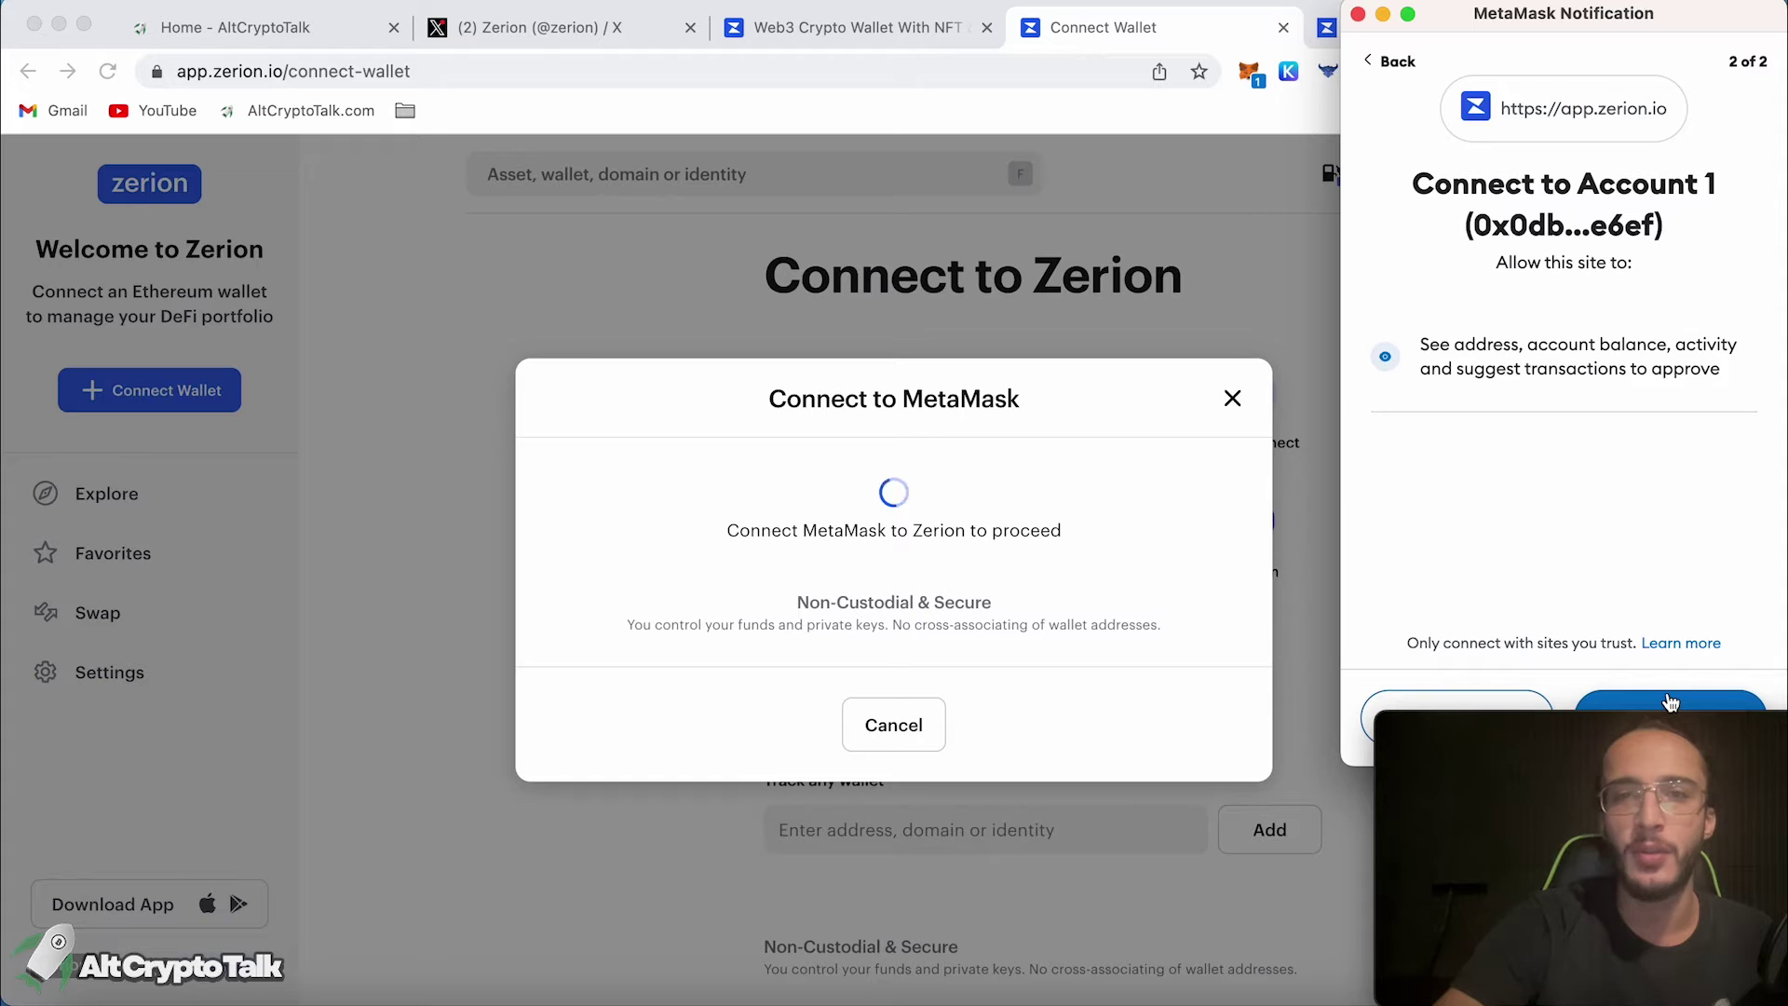
left_click(1669, 702)
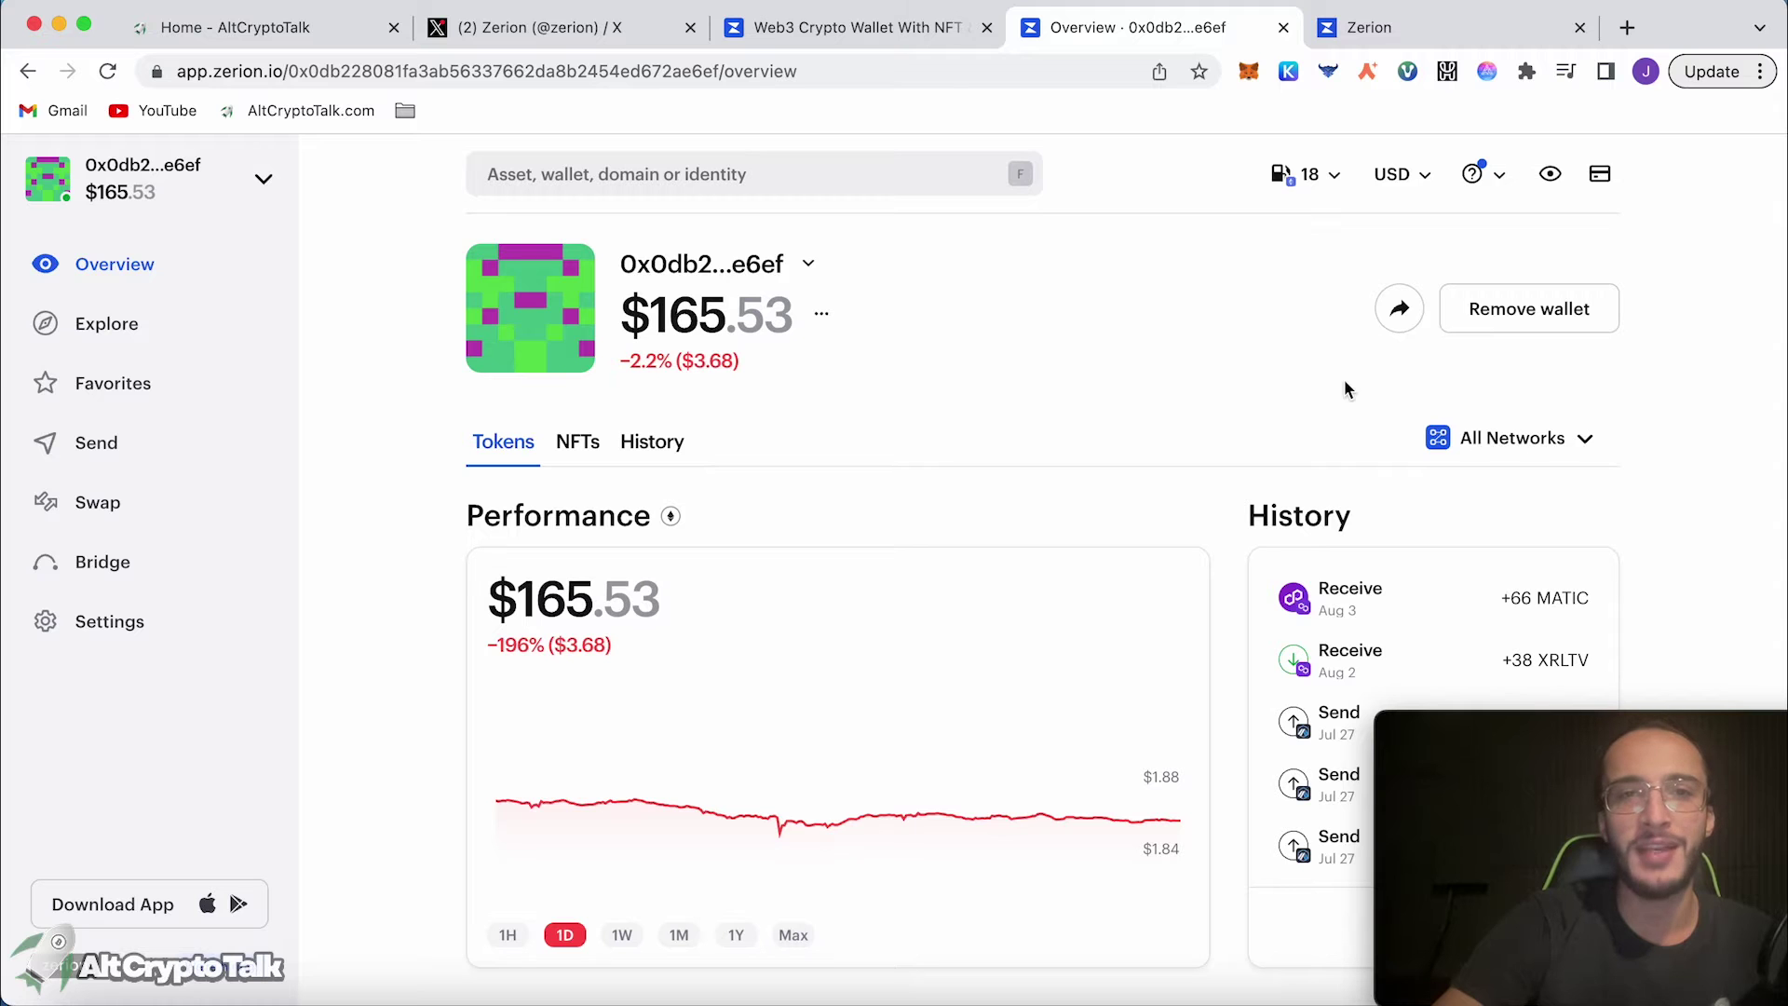
Go to the guild.xyz/zerion page and look over its roles
left_click(922, 30)
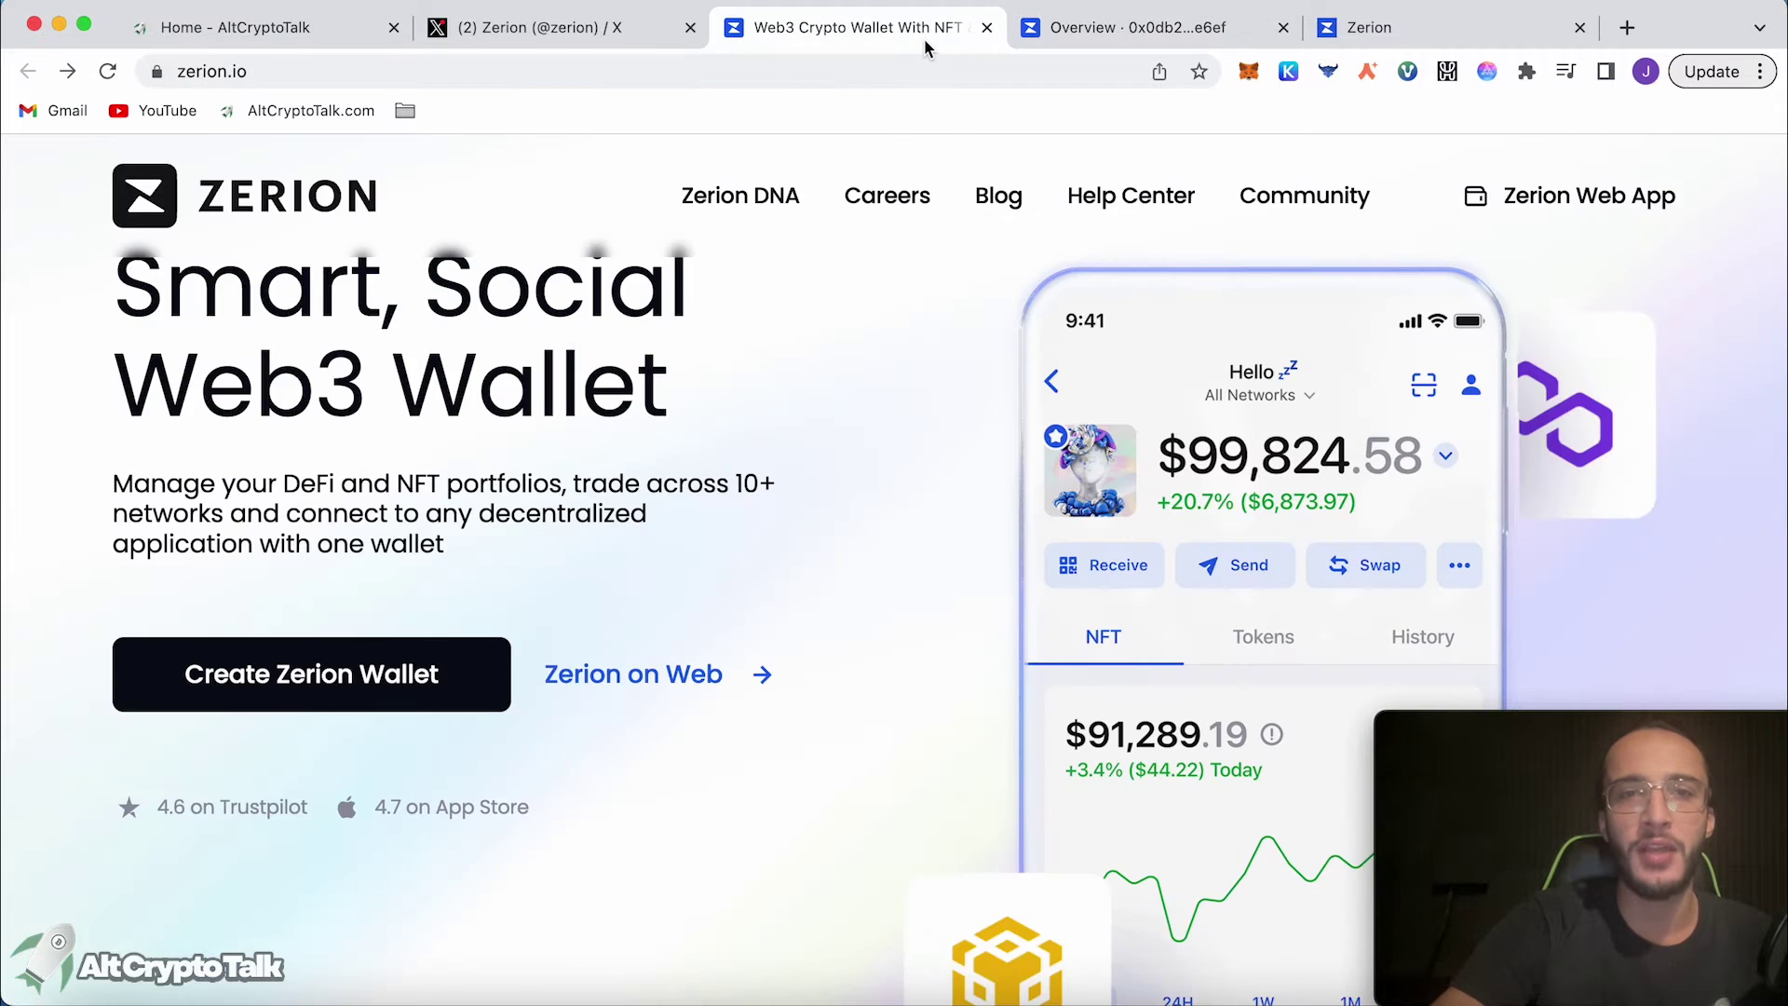
left_click(1136, 30)
left_click(1364, 28)
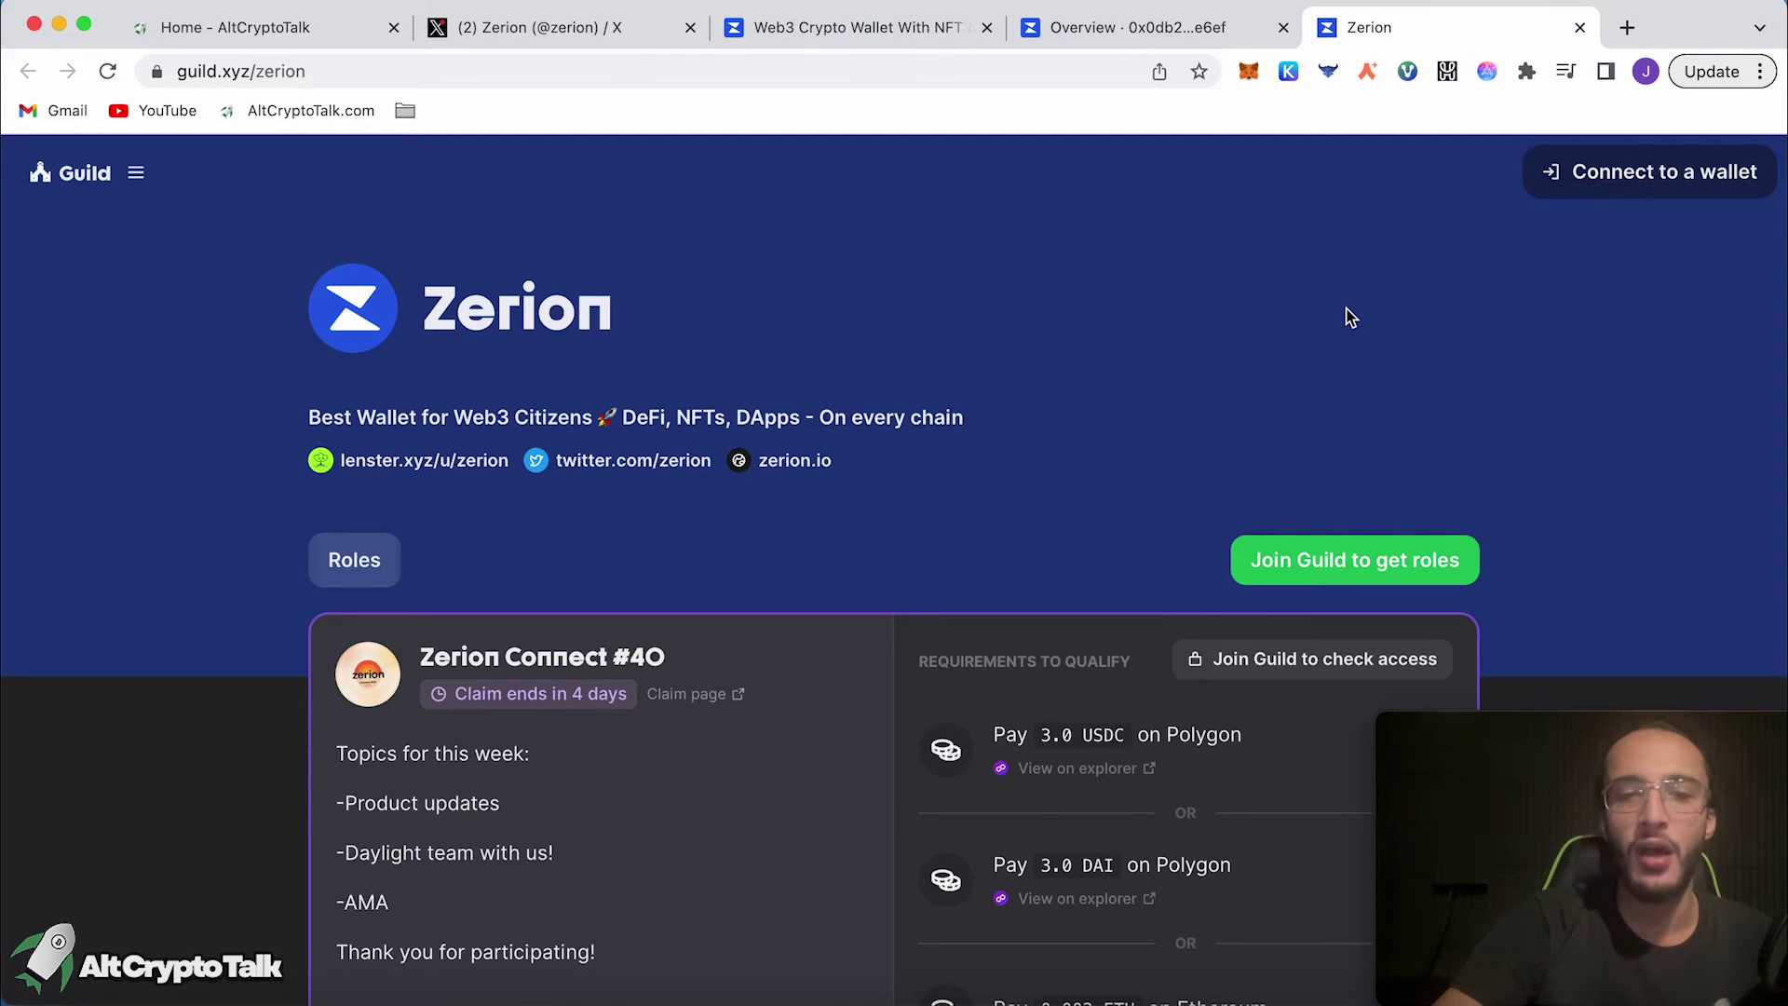
scroll(1350, 316, "down", 2)
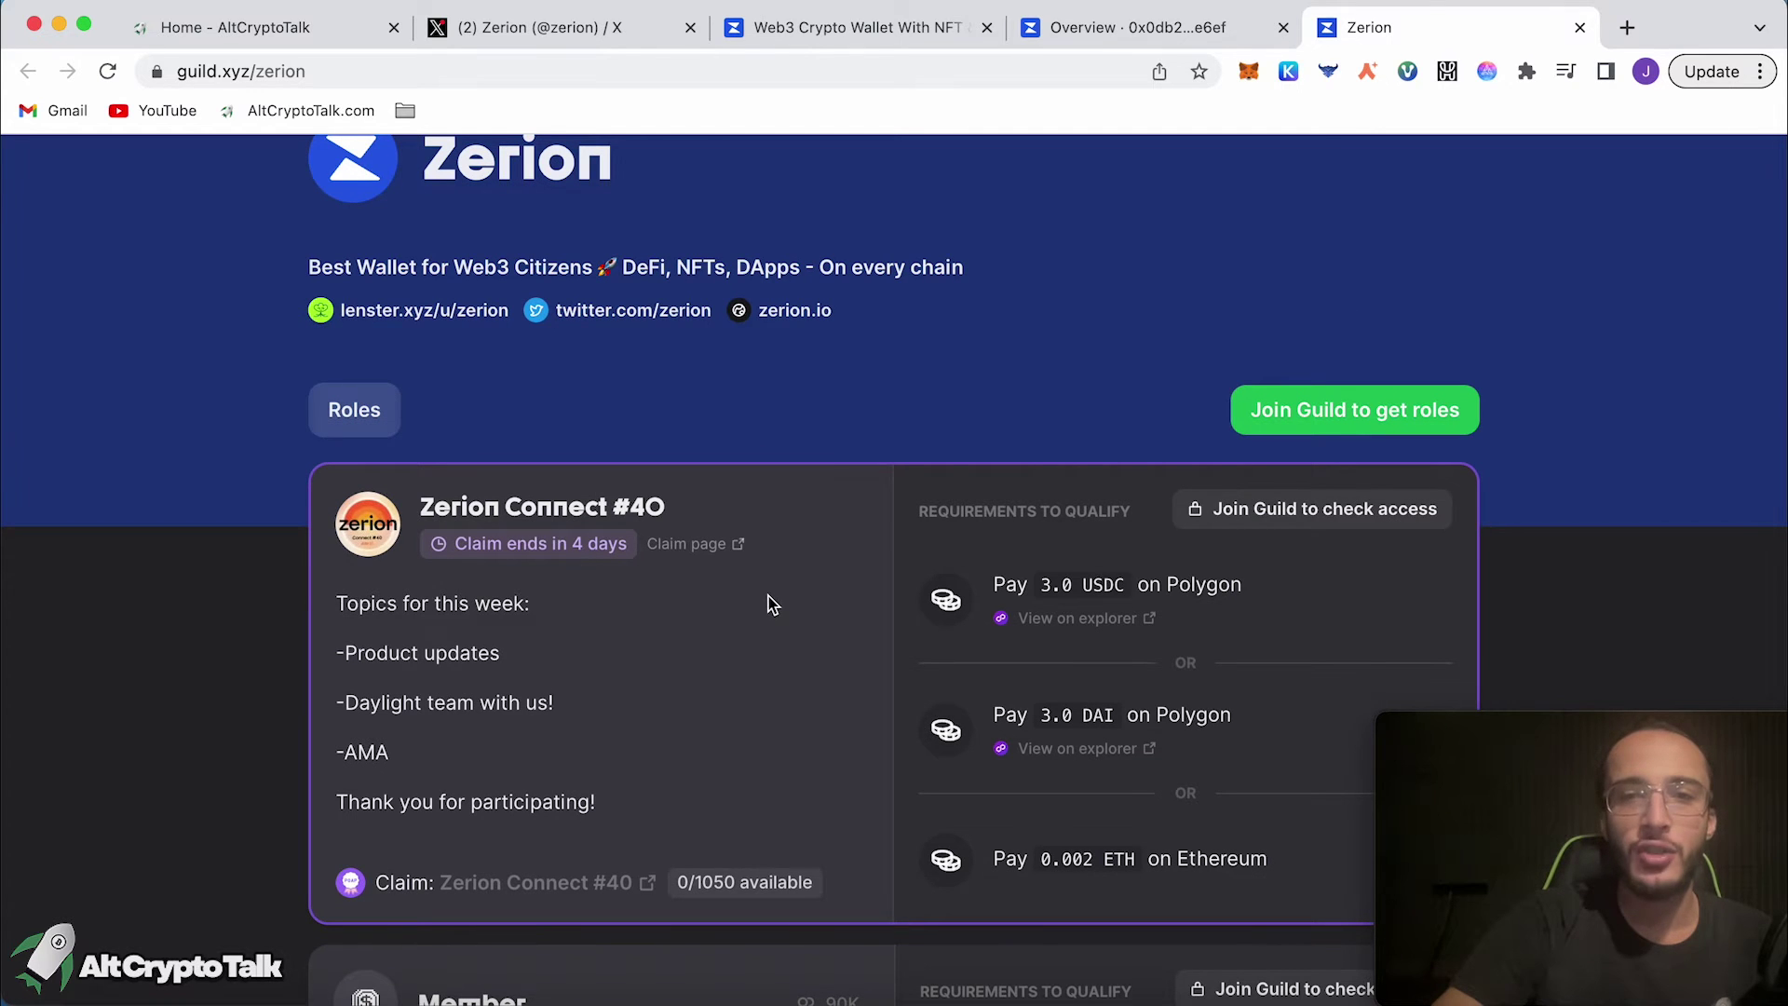
scroll(1350, 417, "down", 2)
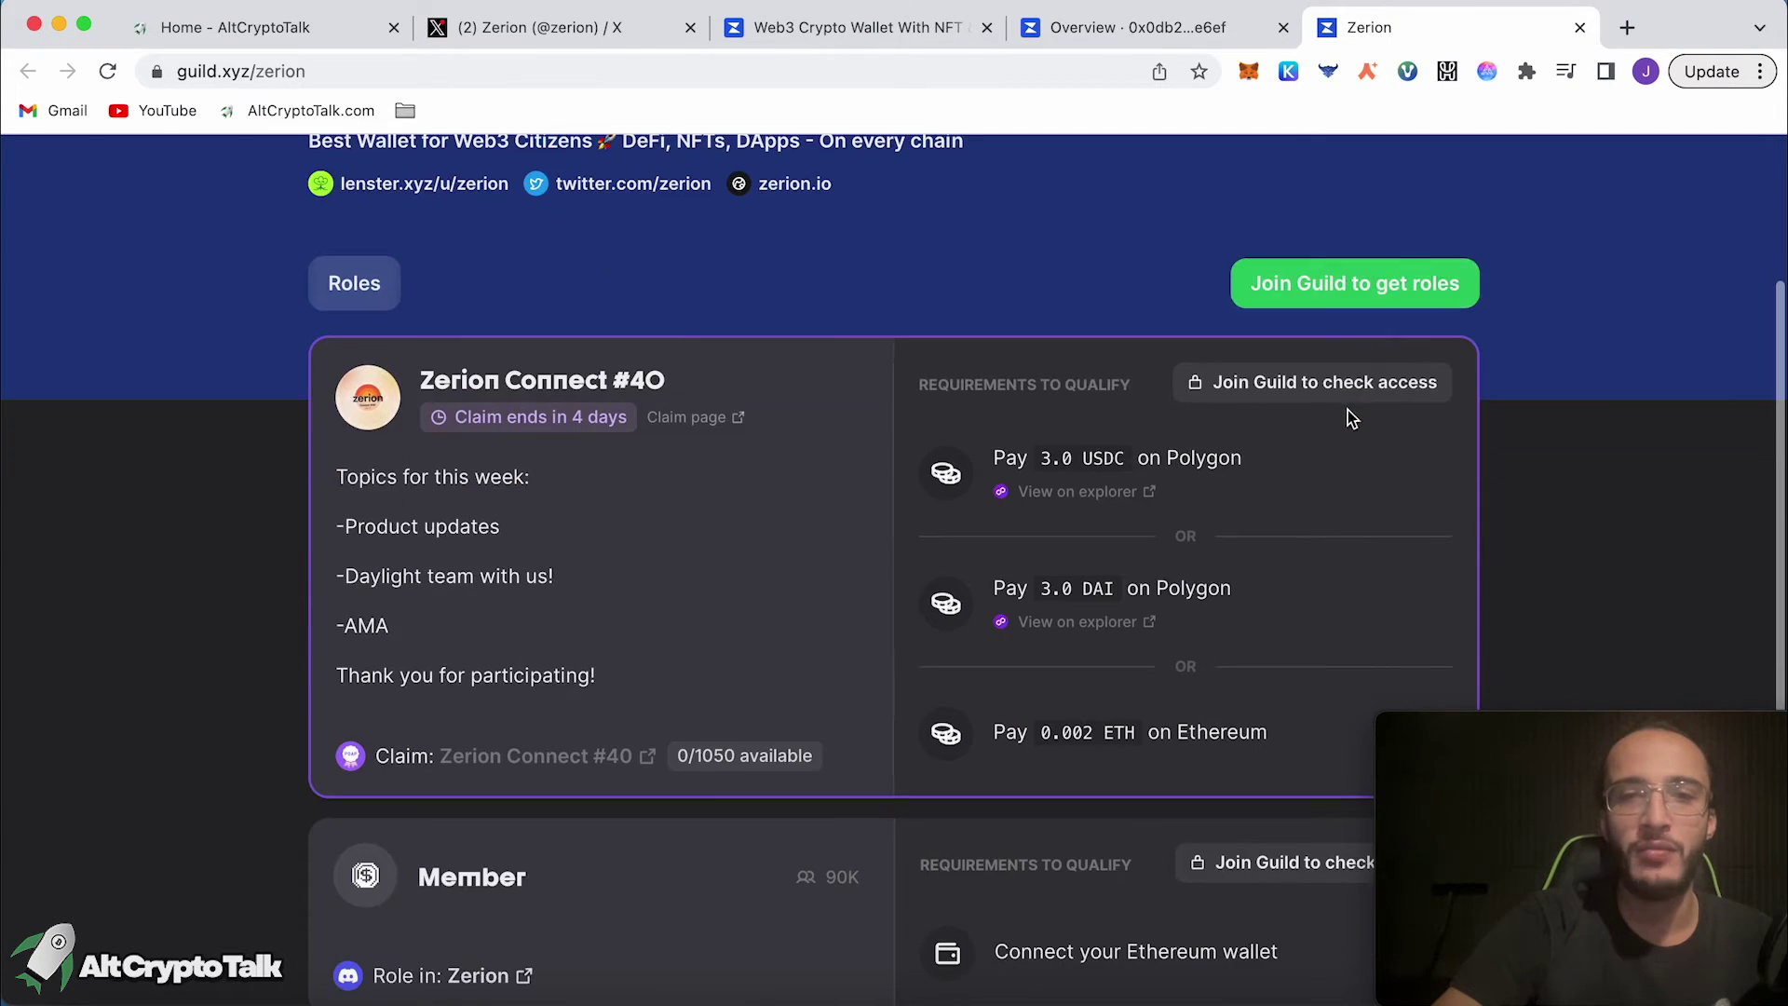
scroll(1082, 478, "down", 3)
scroll(1082, 479, "up", 5)
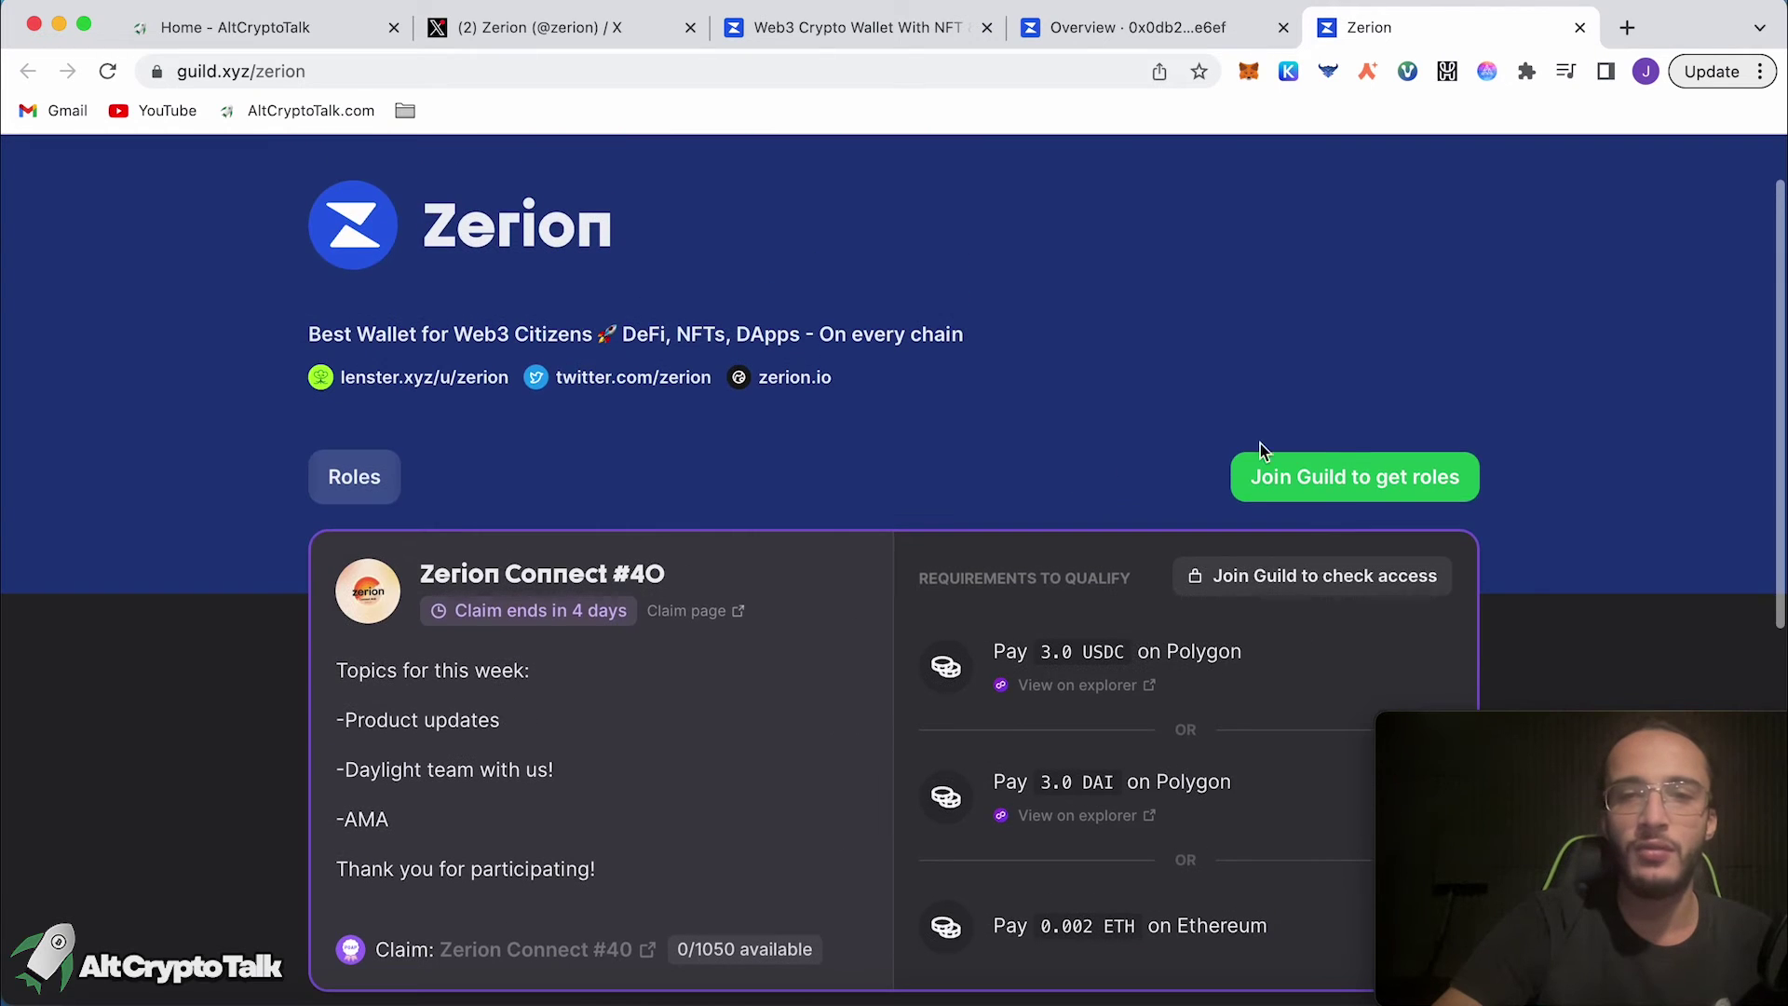
Join the Zerion guild by connecting the MetaMask wallet and checking access
left_click(1354, 473)
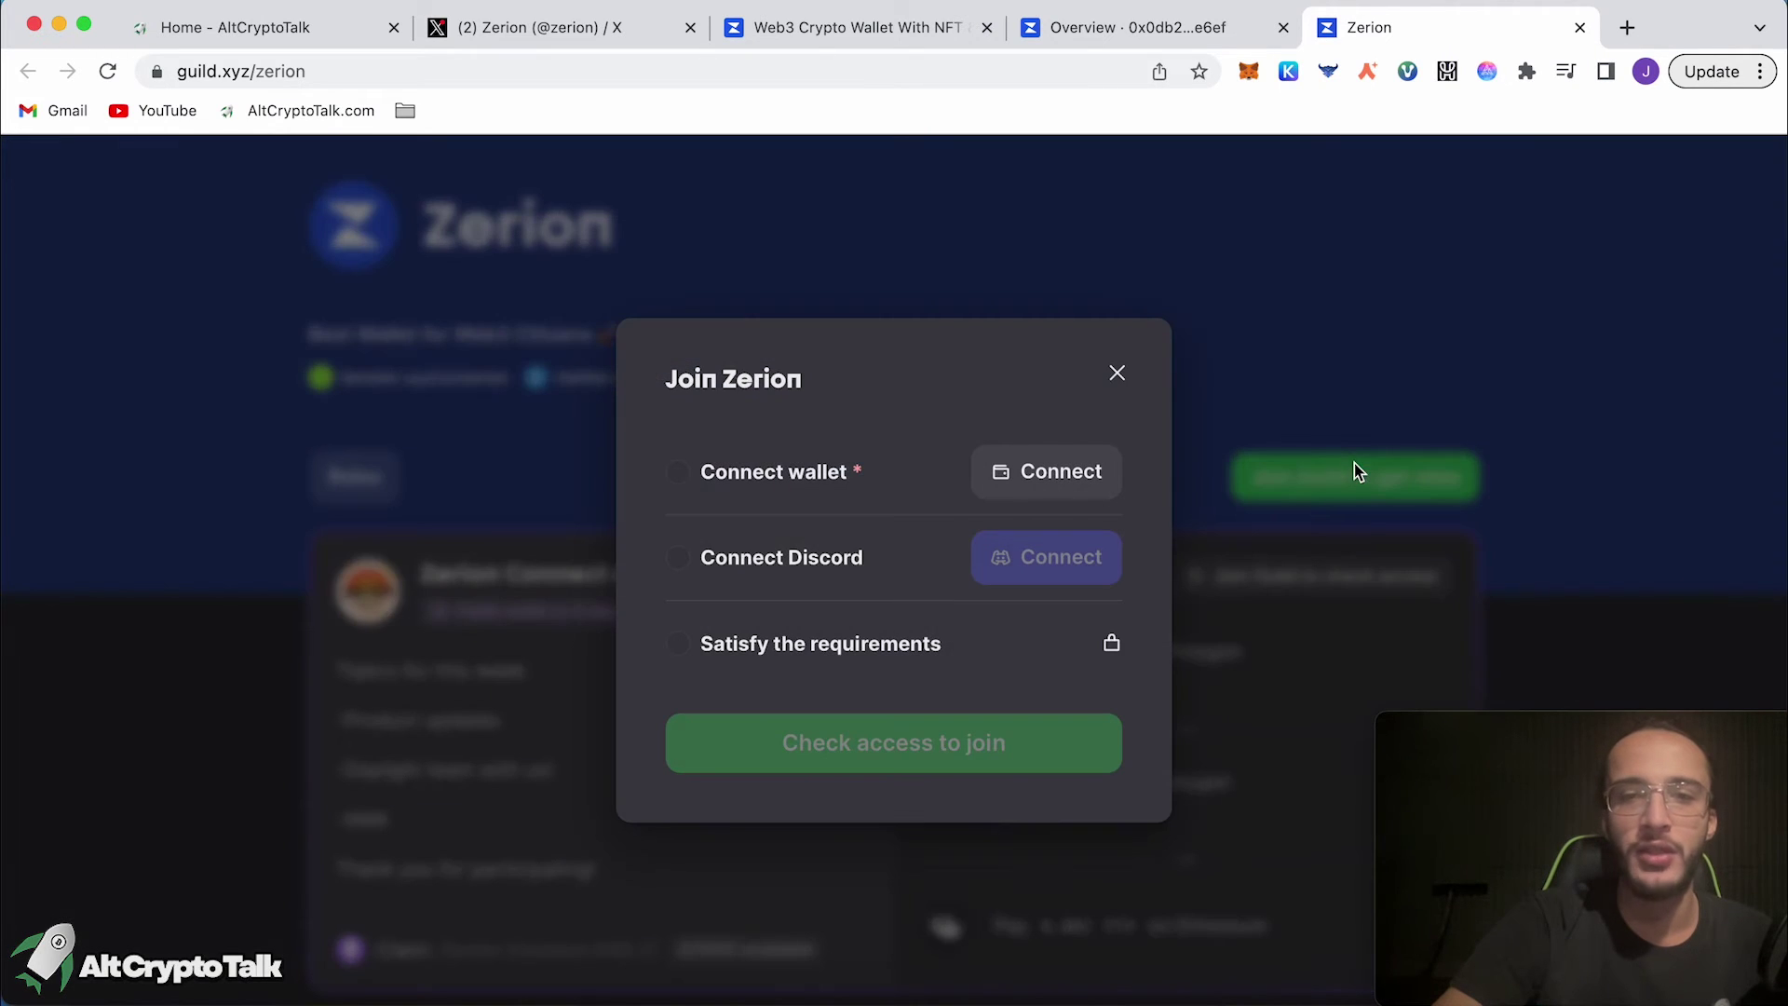
left_click(692, 474)
left_click(901, 451)
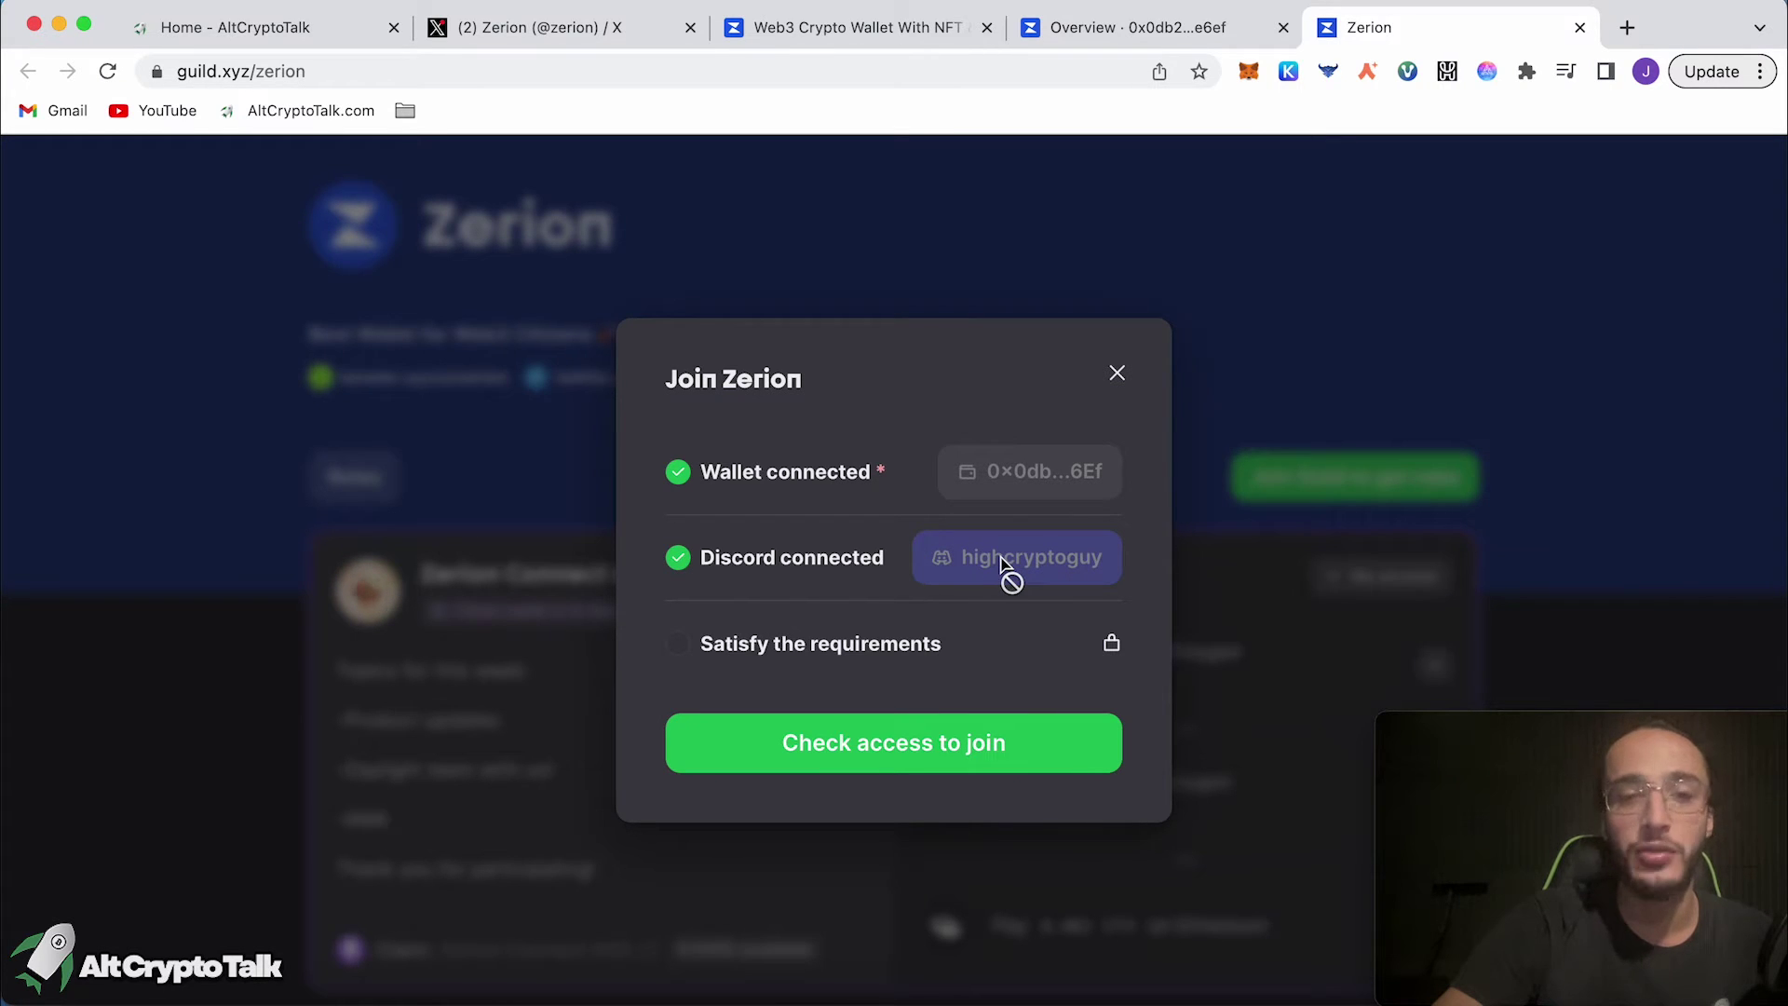
left_click(898, 752)
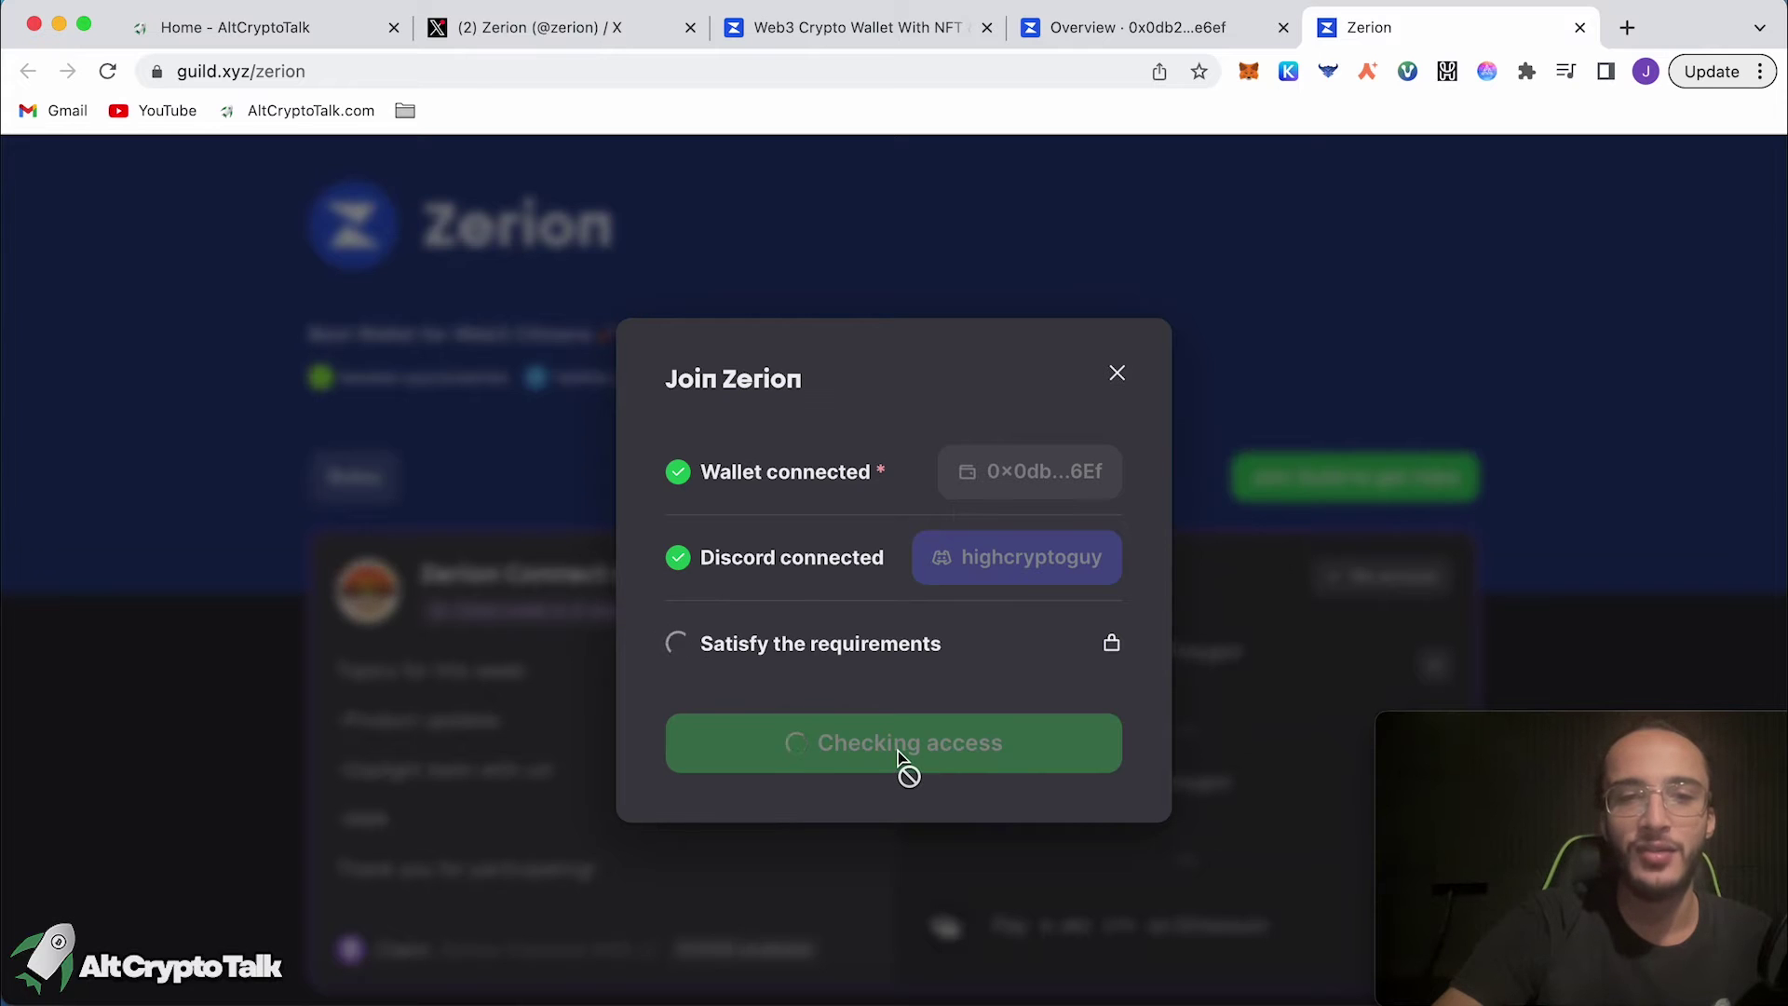
scroll(1205, 379, "down", 3)
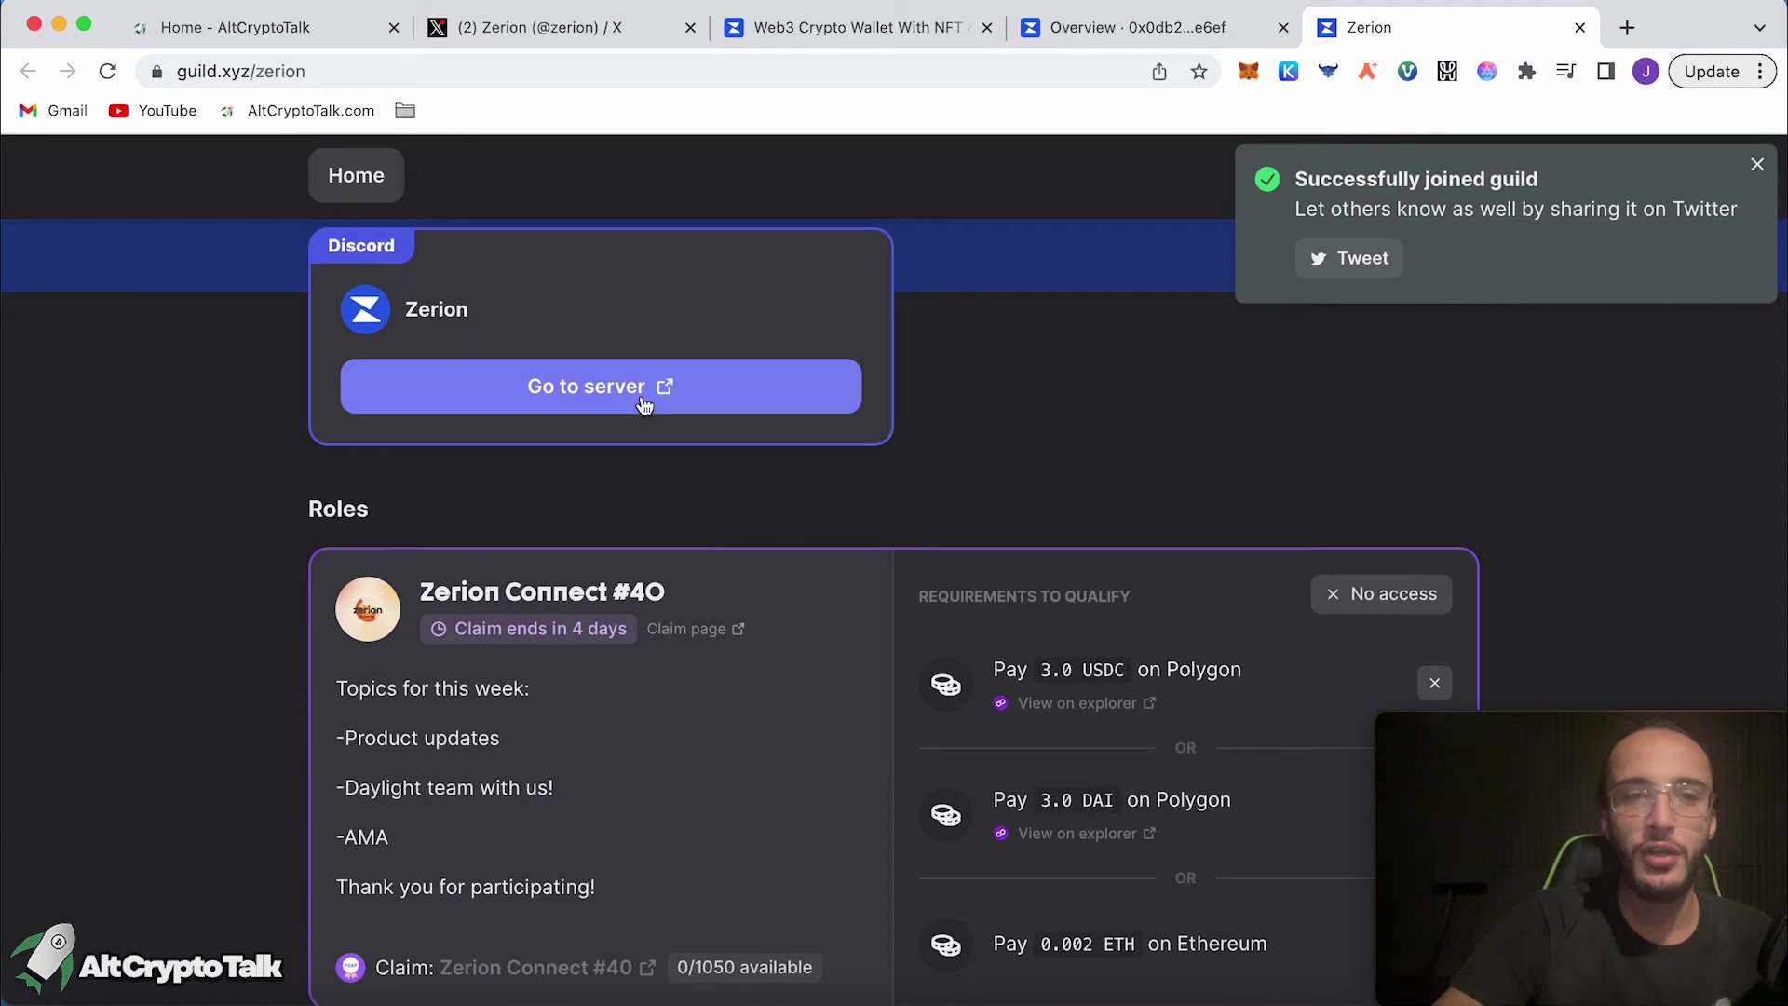
Join the Zerion Discord, pass the captcha, and pick 'Learn more about web3 & Zerion'
left_click(642, 403)
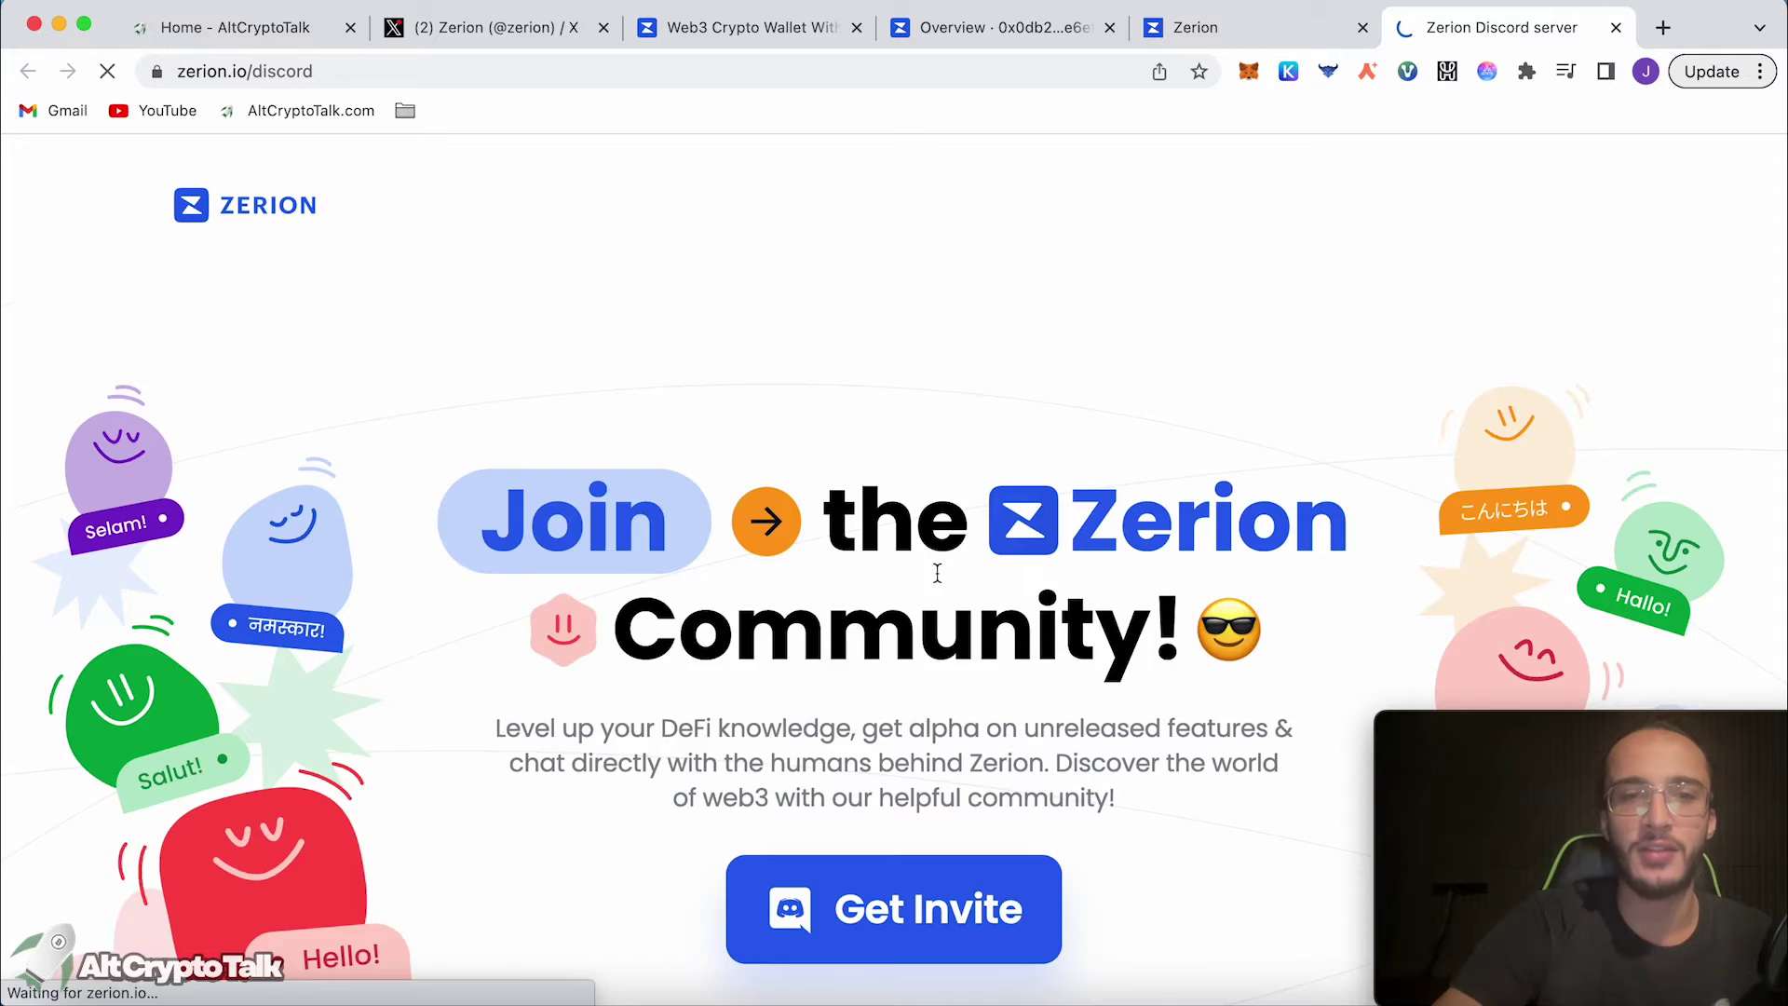
left_click(894, 689)
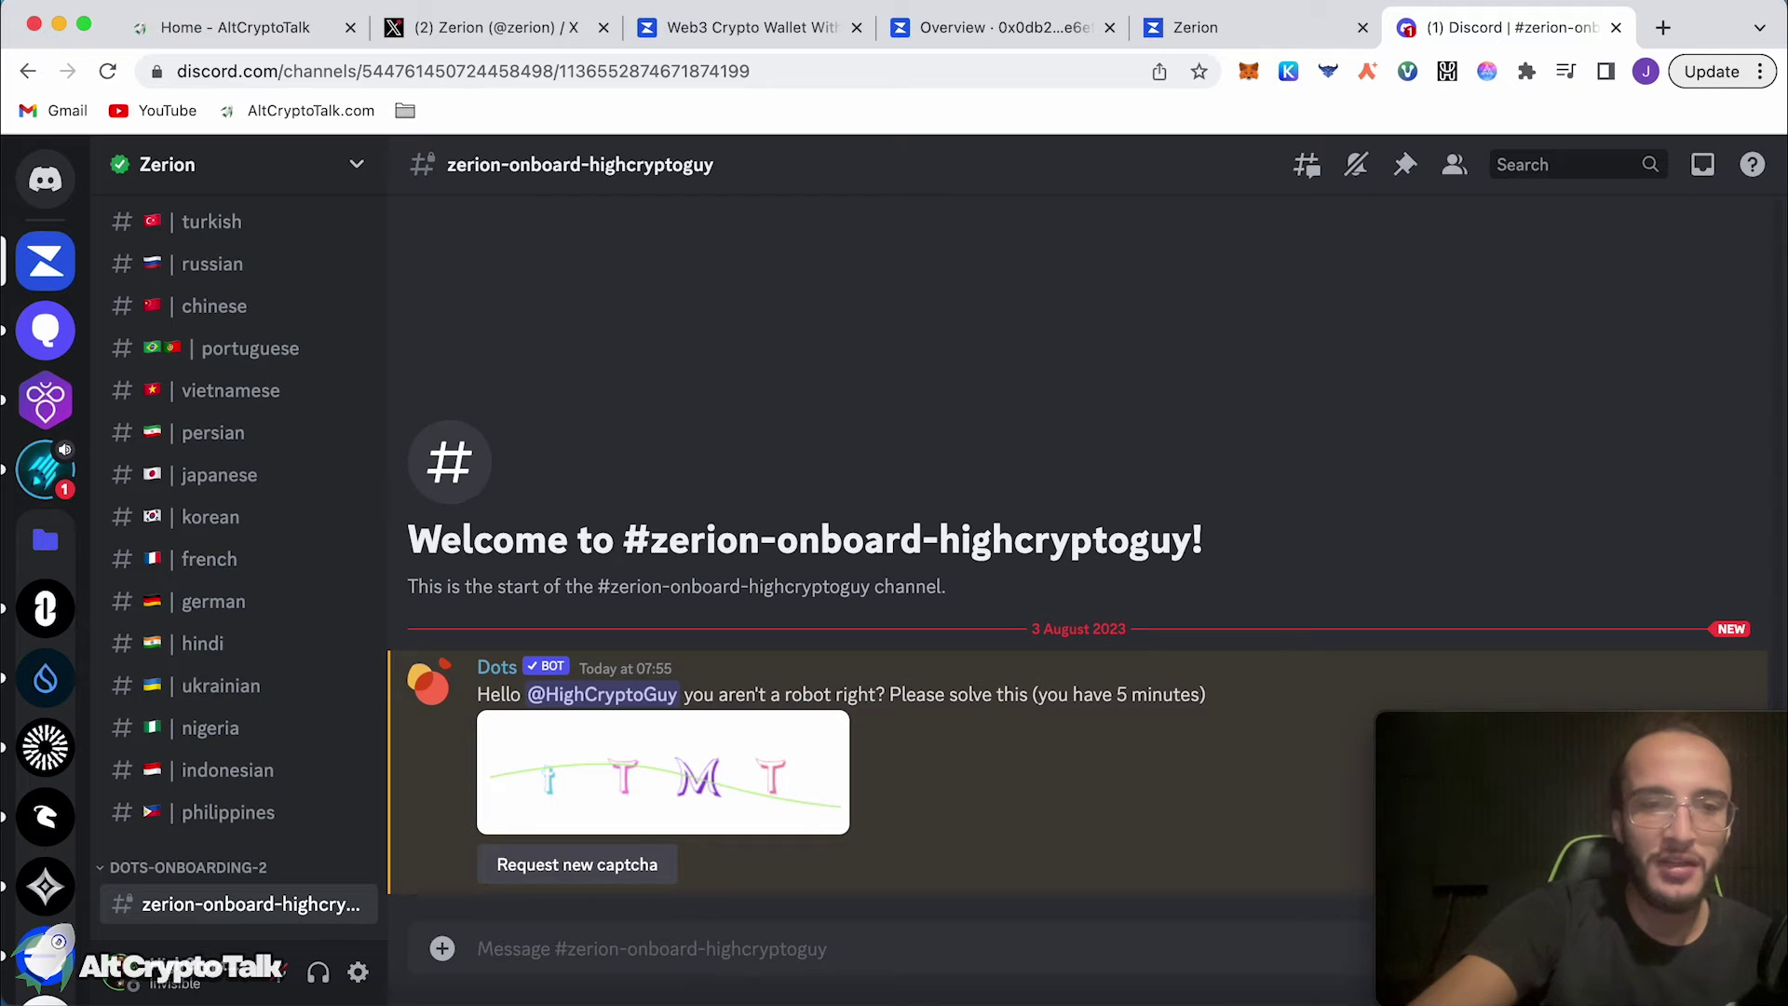
type("tTMT")
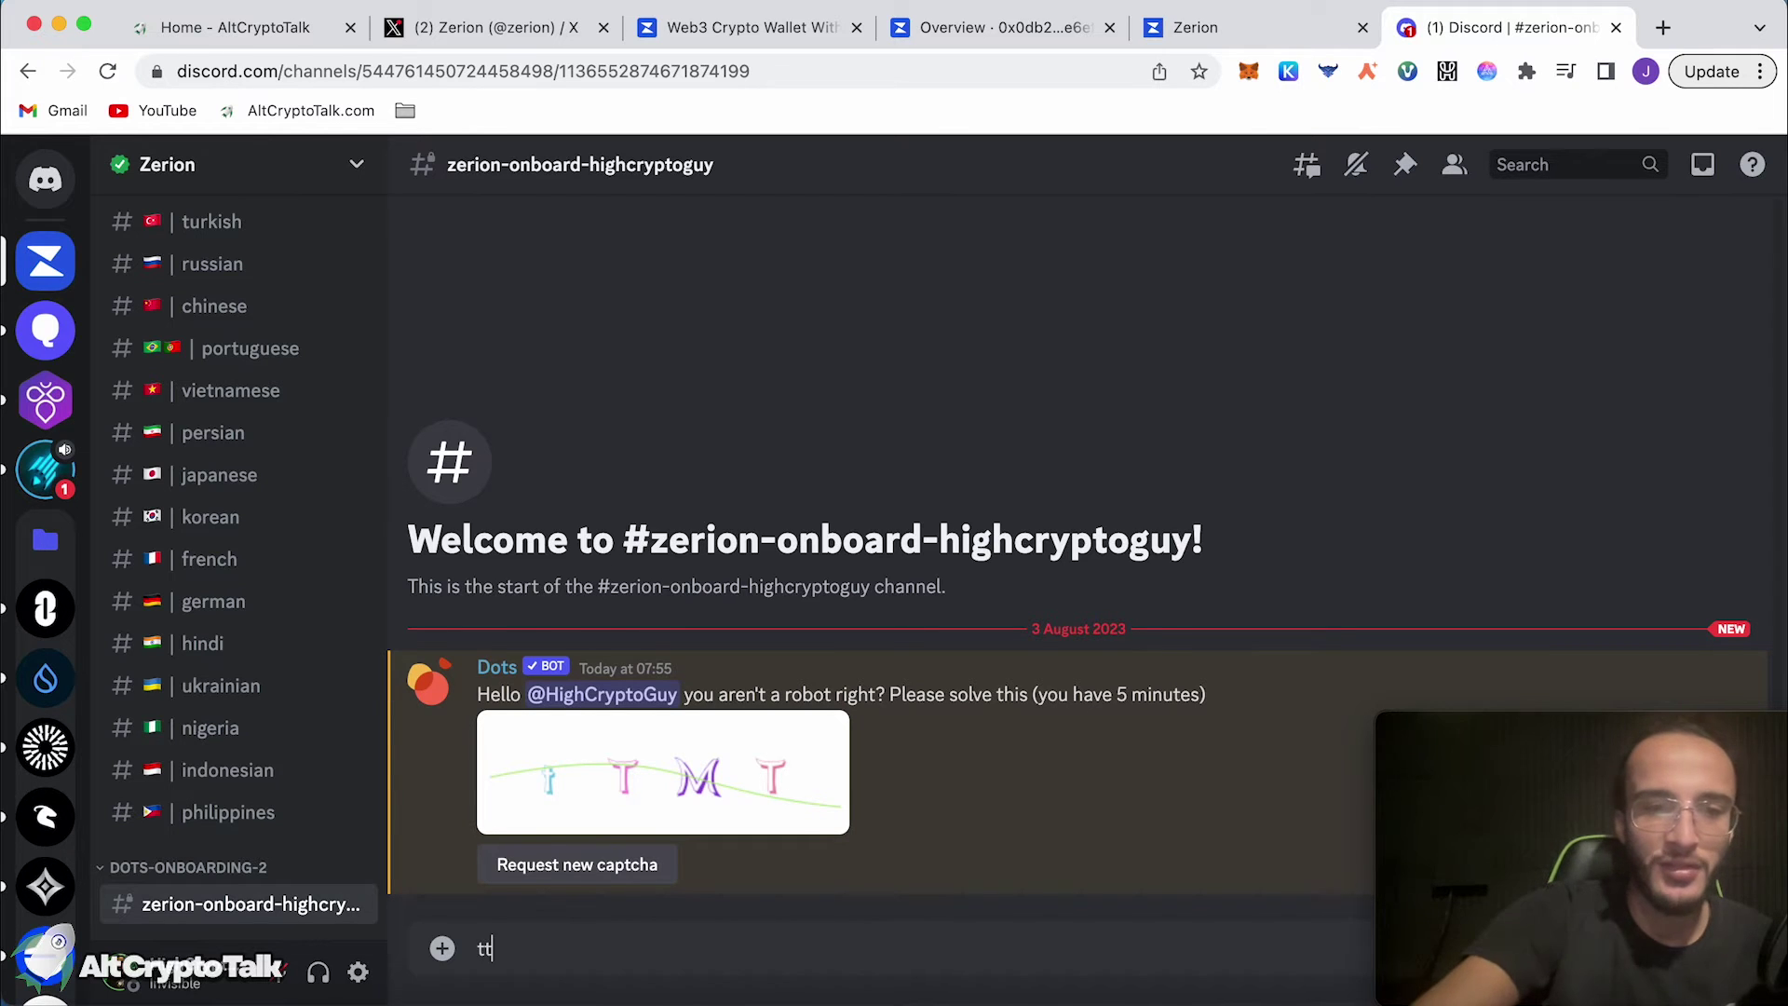
key("Return")
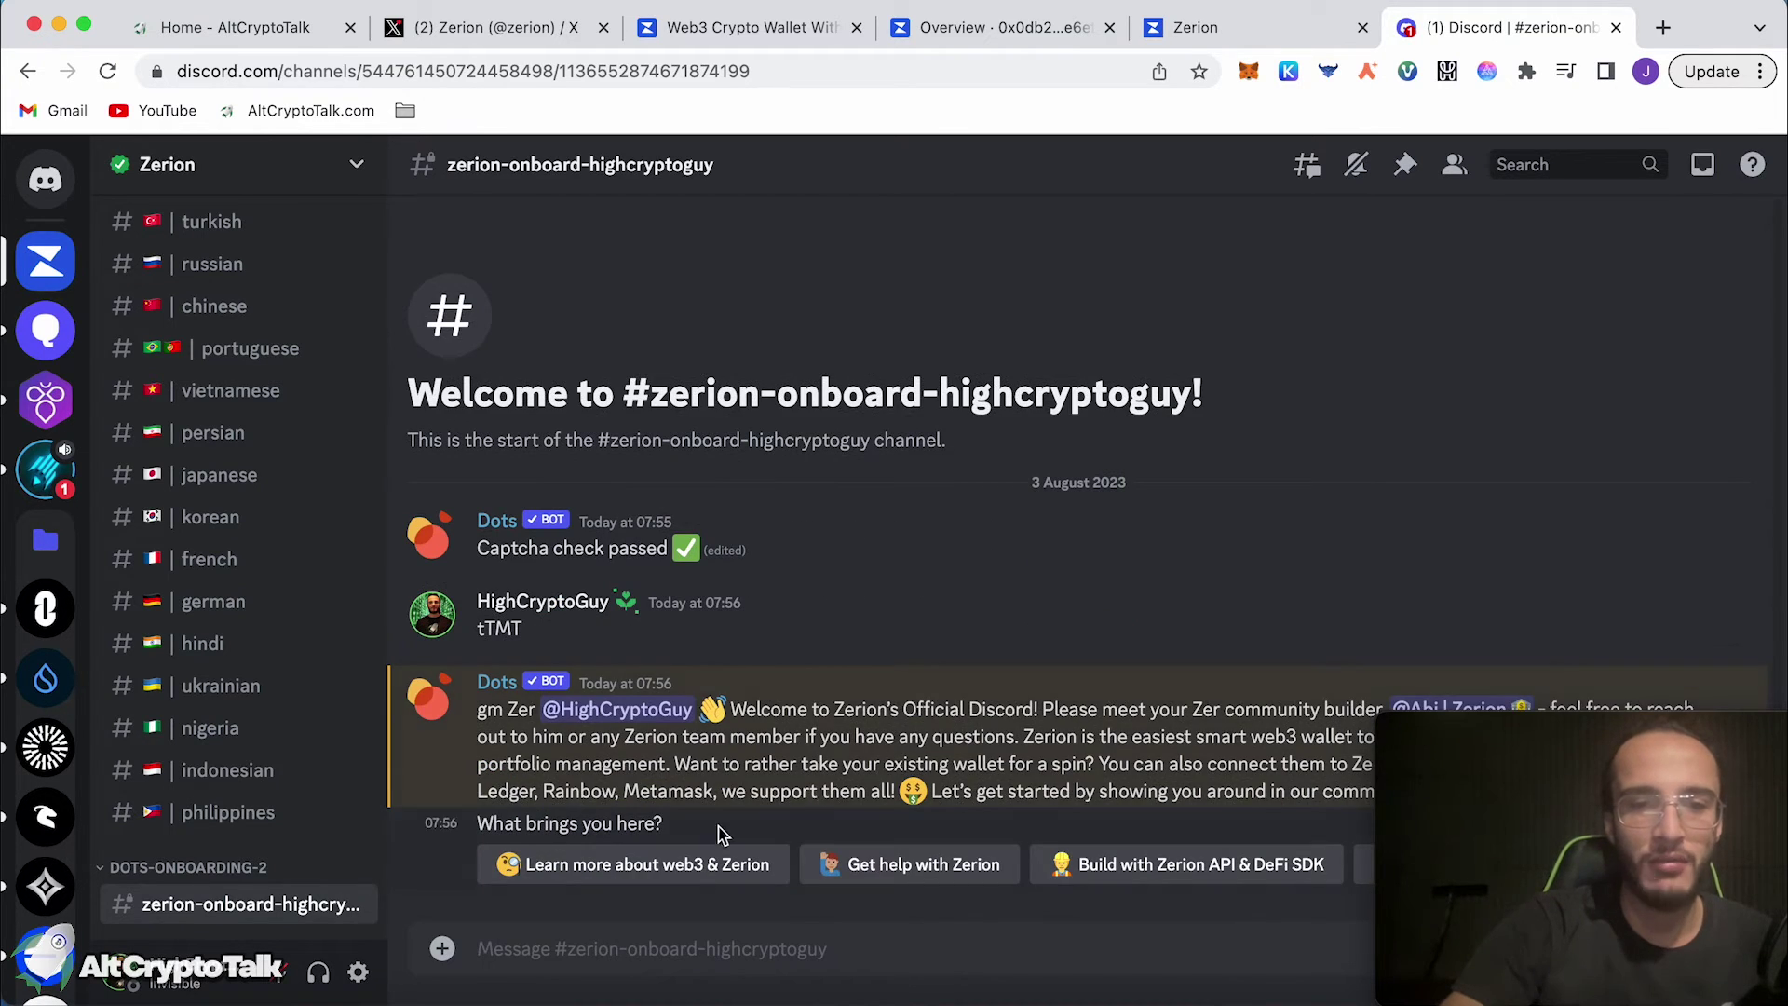
left_click(722, 858)
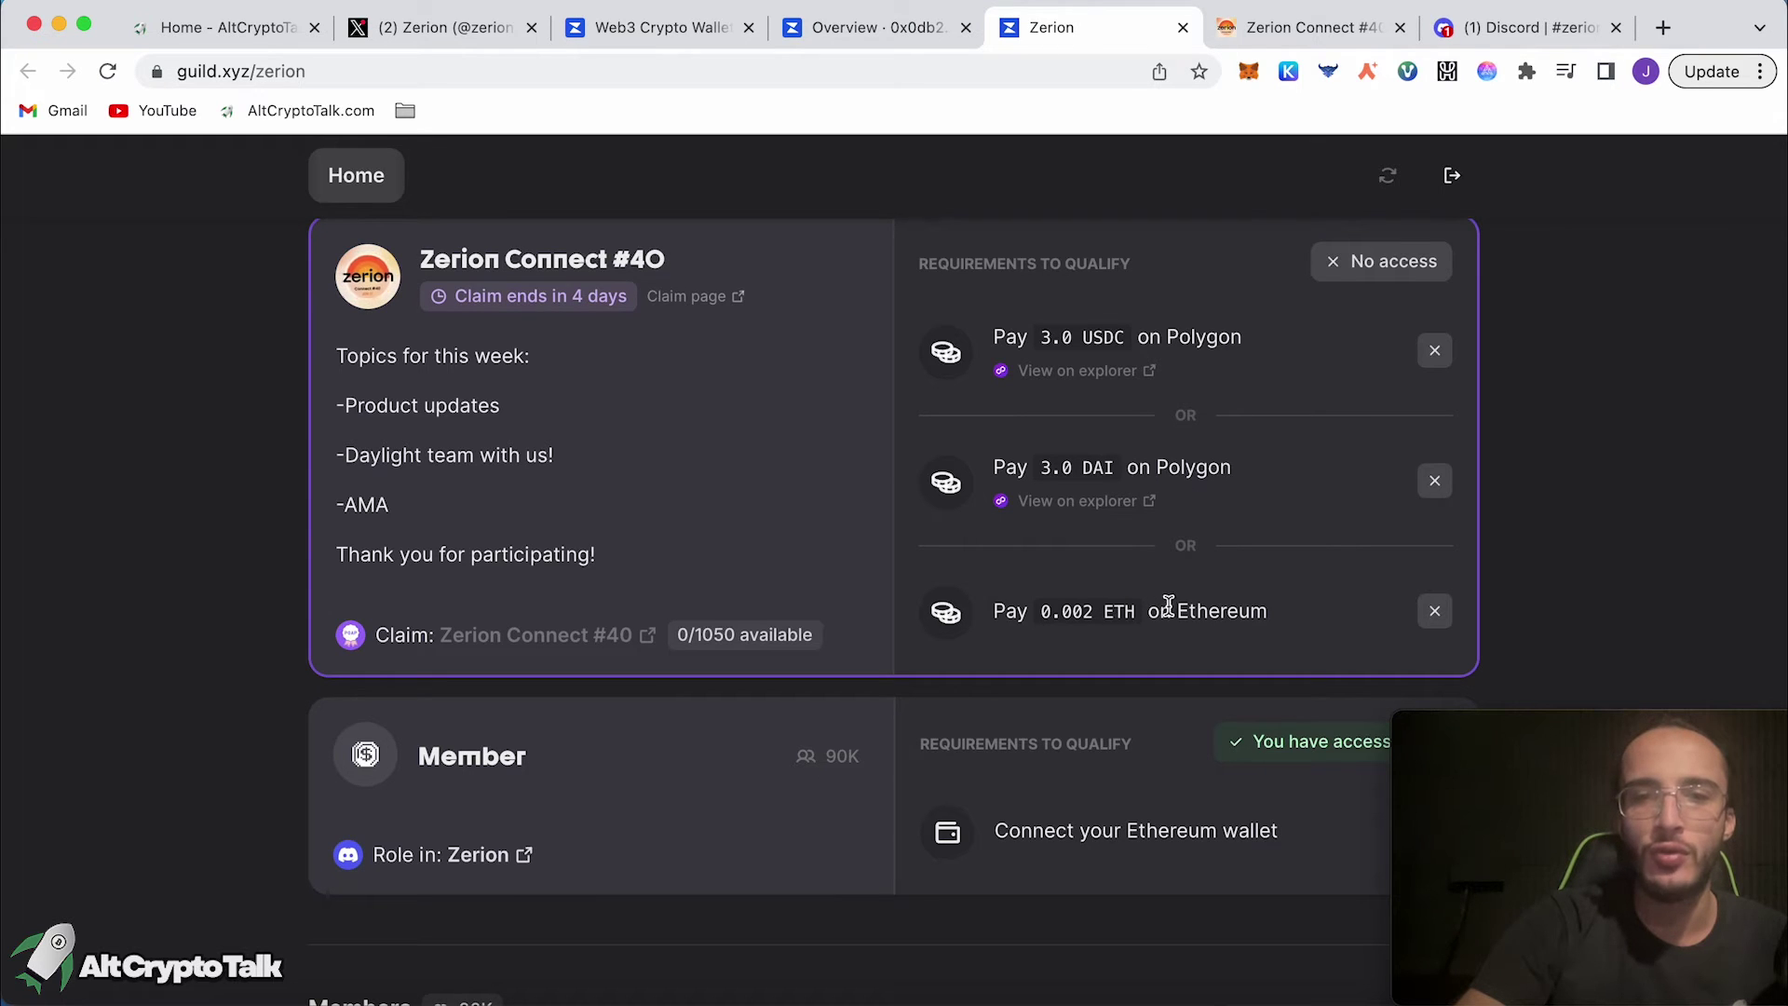
Glance at the Zerion Connect #40 claim page, then return to the $165.49 Zerion overview
scroll(1194, 611, "up", 2)
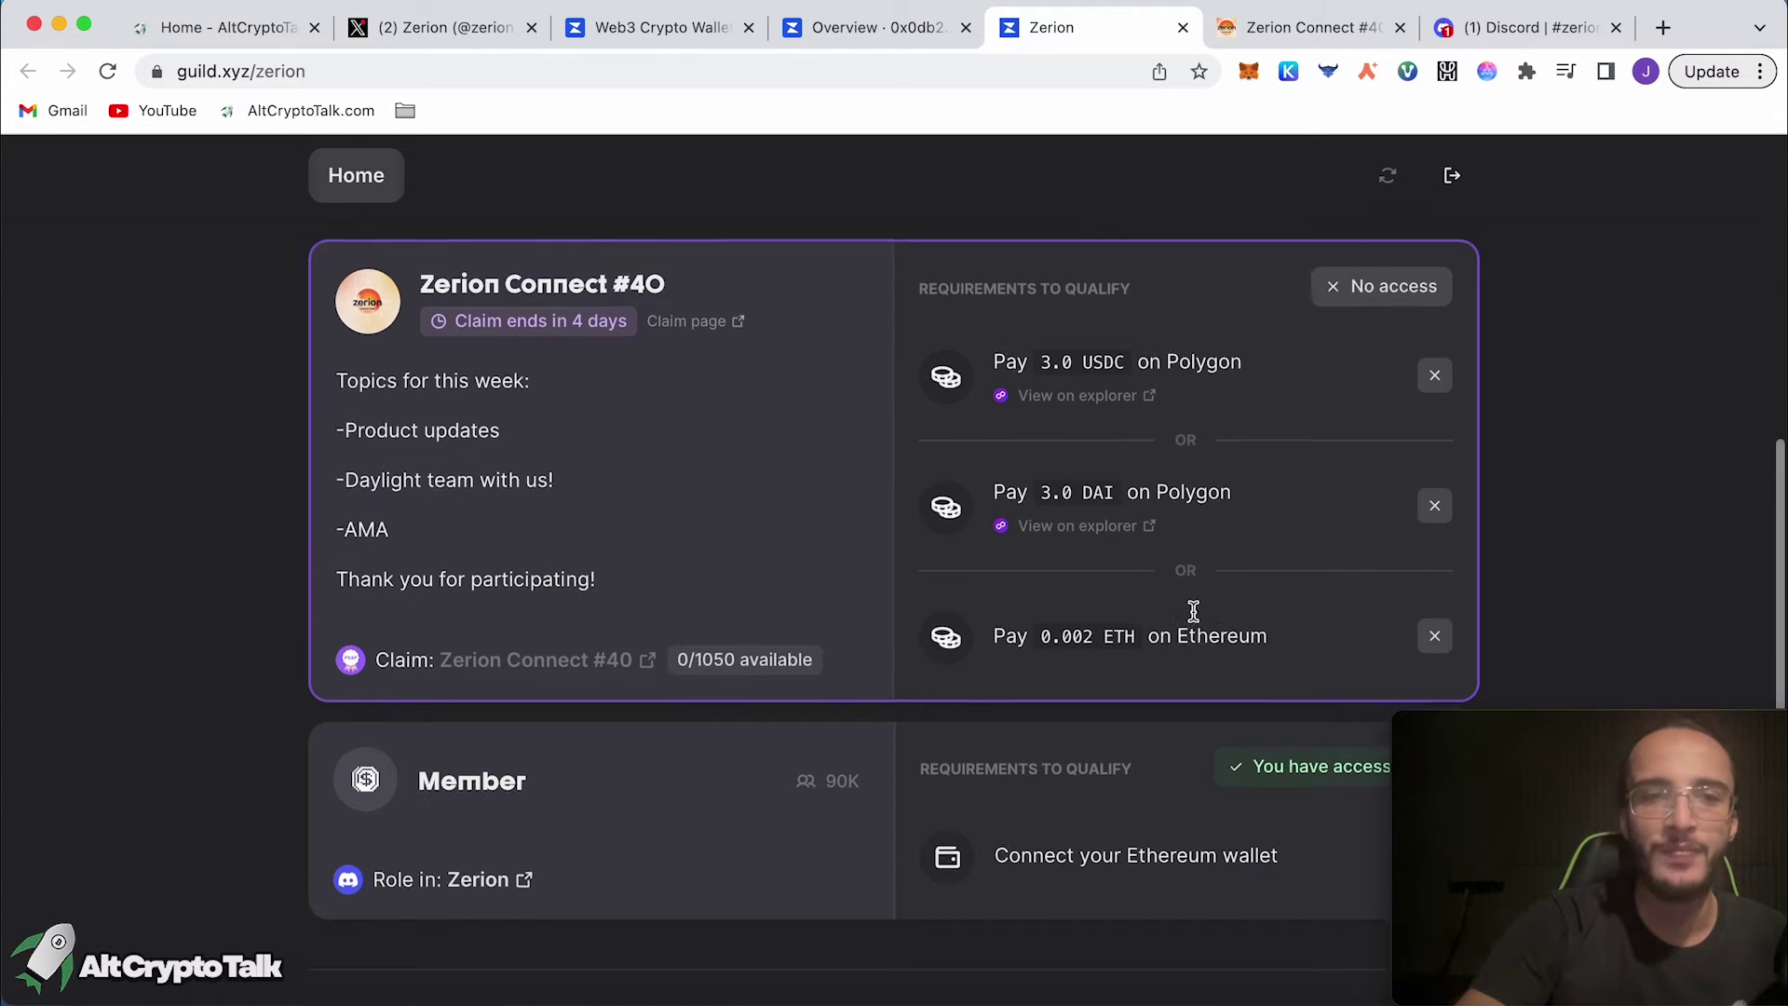
left_click(1241, 28)
key("super+w")
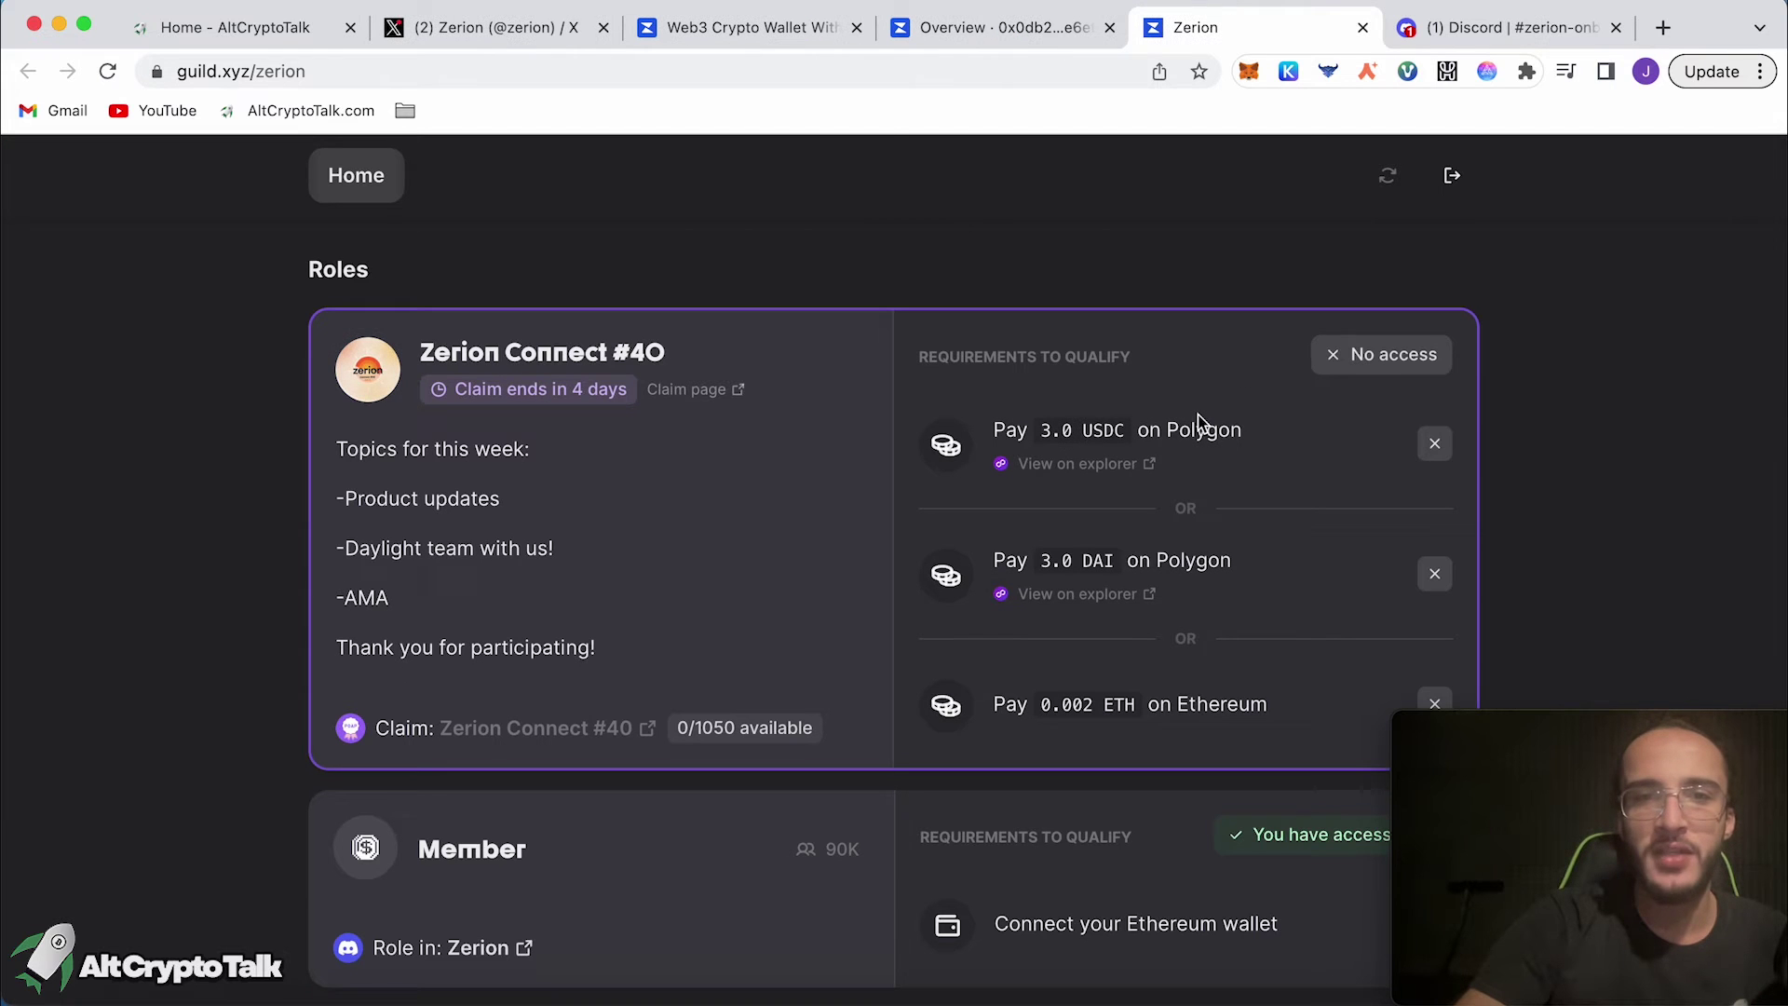
scroll(1033, 766, "down", 1)
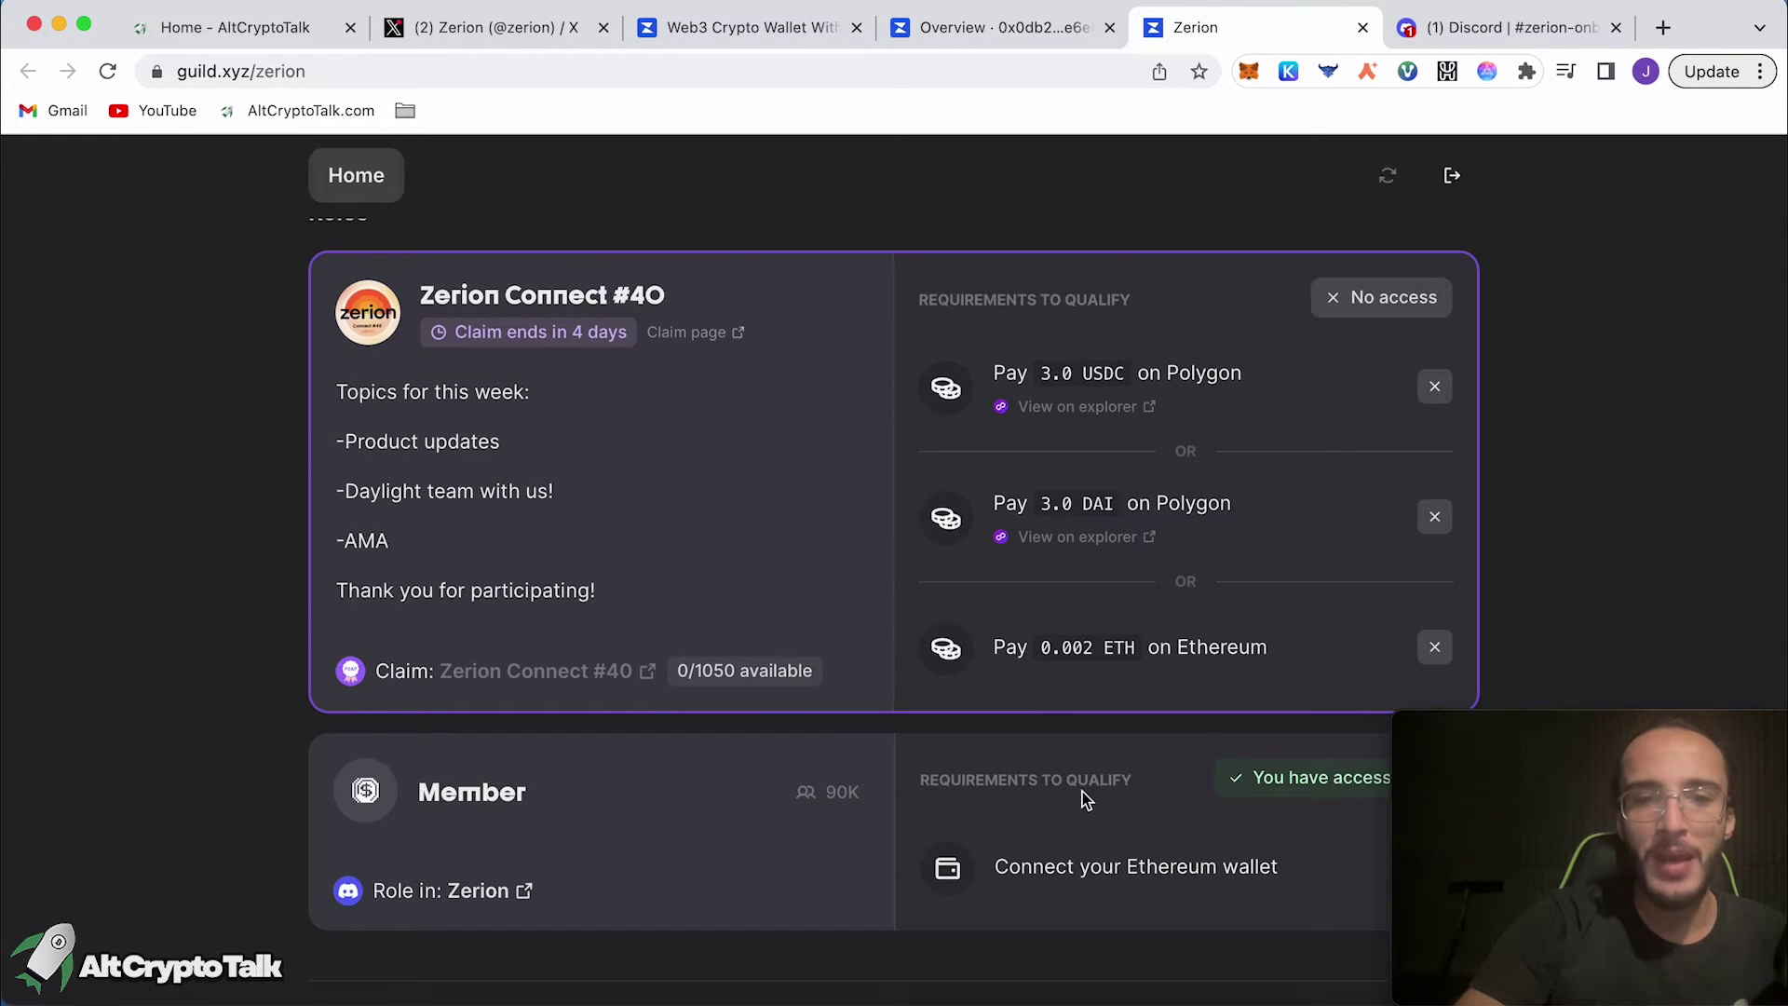
scroll(1081, 794, "up", 3)
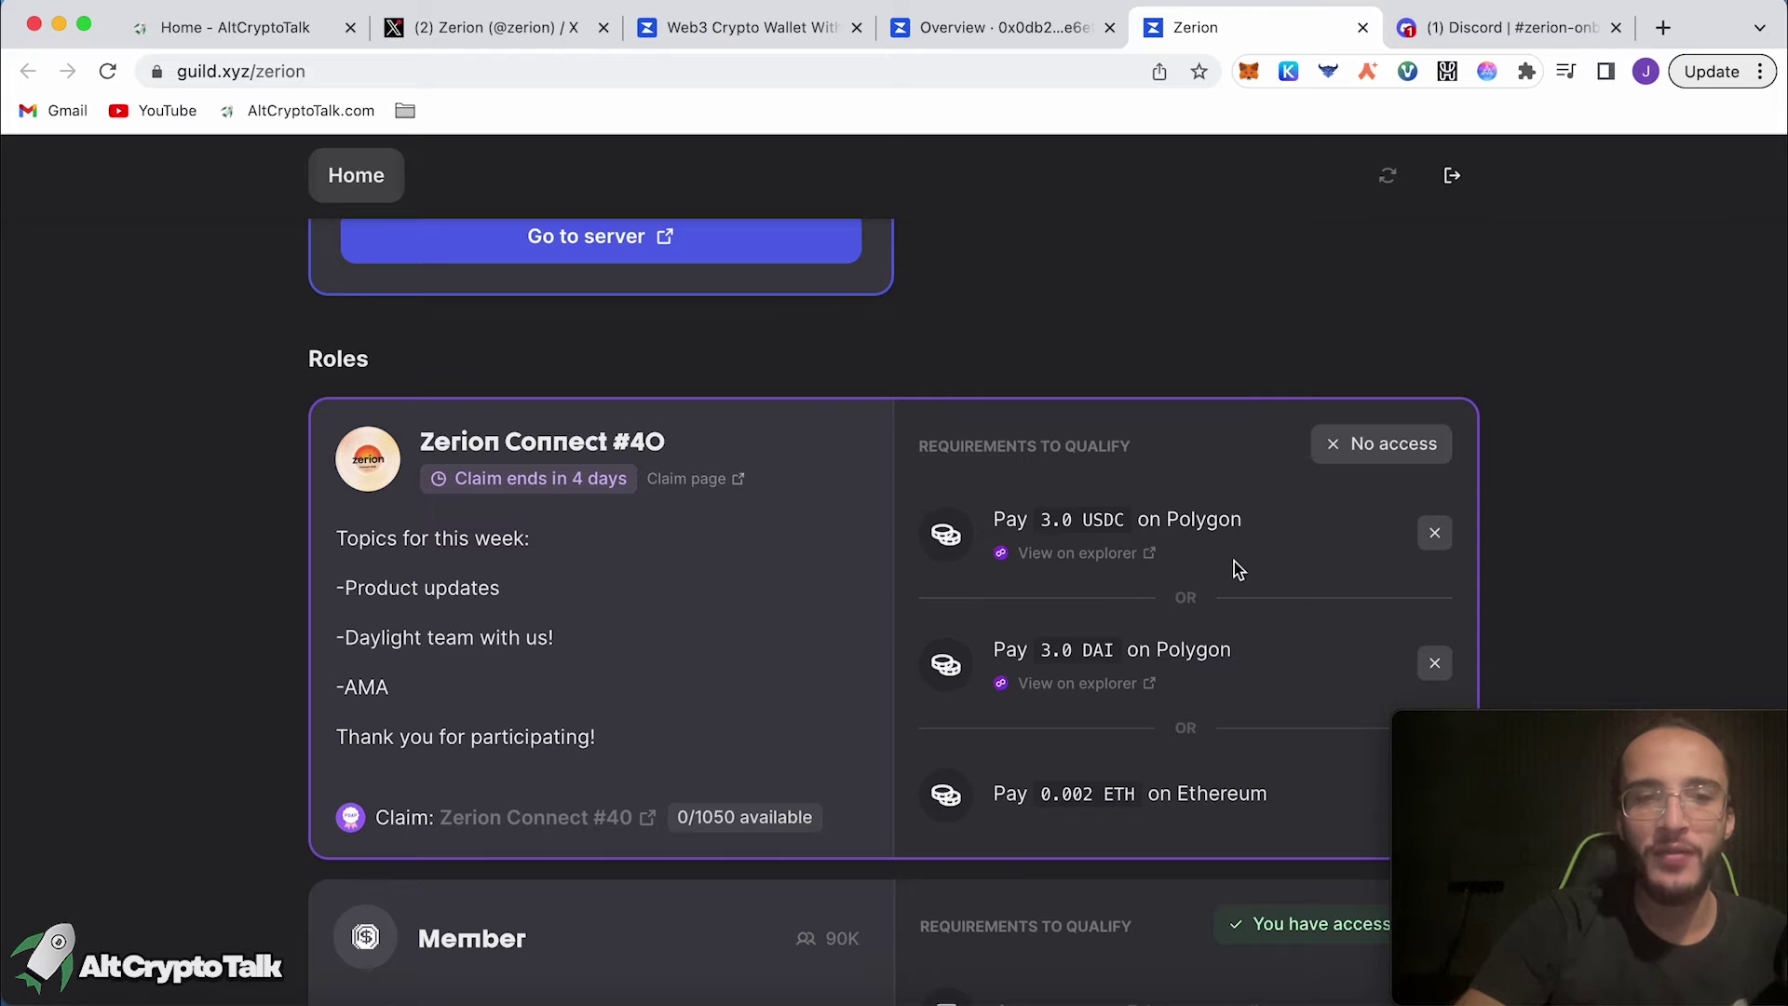
key("ctrl+shift+Tab")
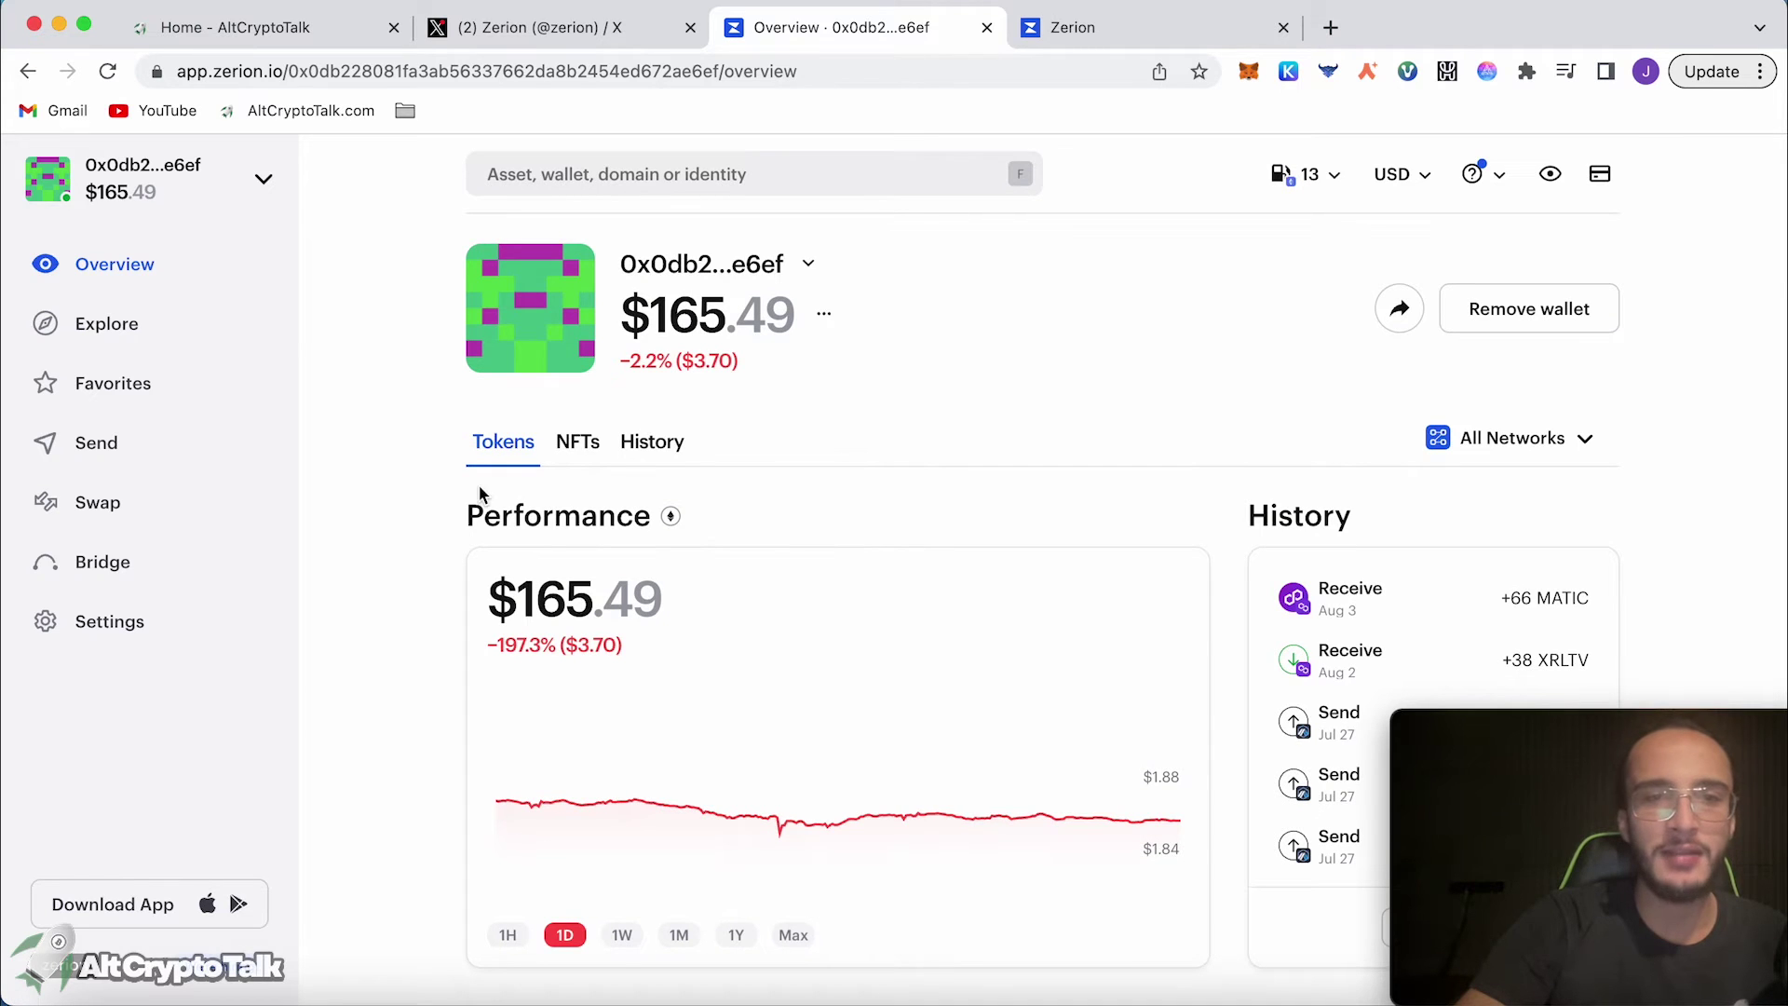
scroll(1152, 355, "down", 3)
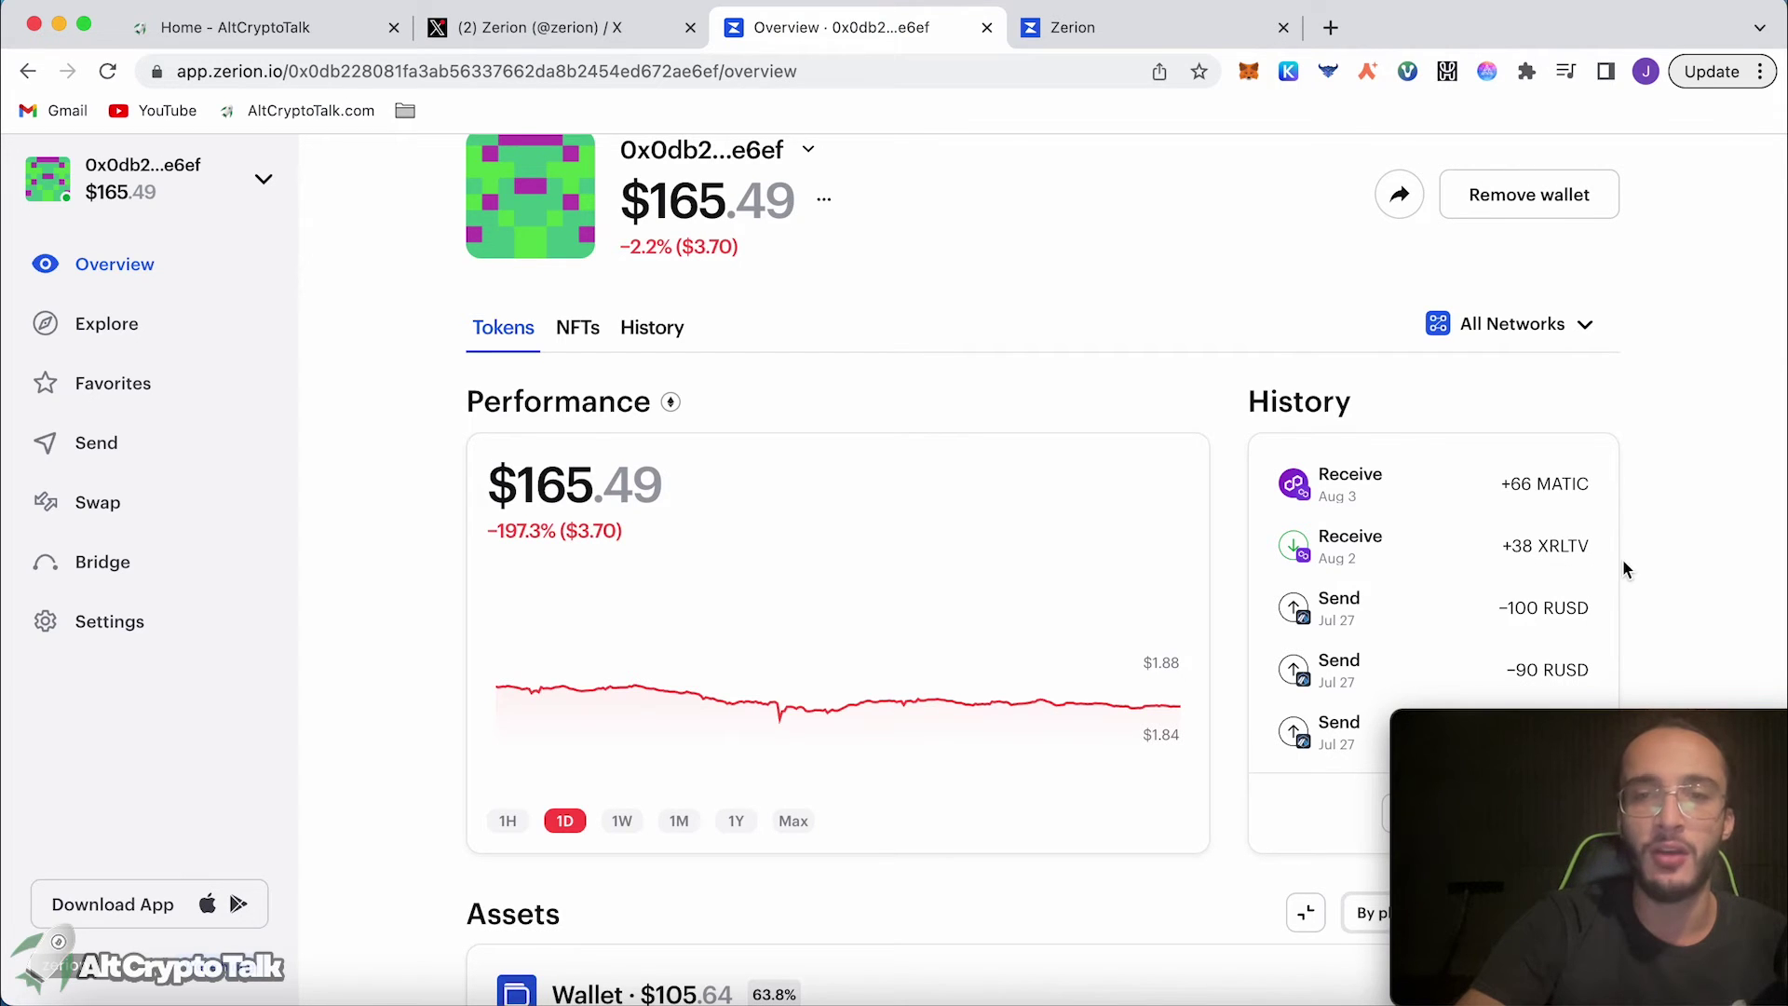
scroll(1623, 570, "down", 5)
scroll(1667, 540, "up", 6)
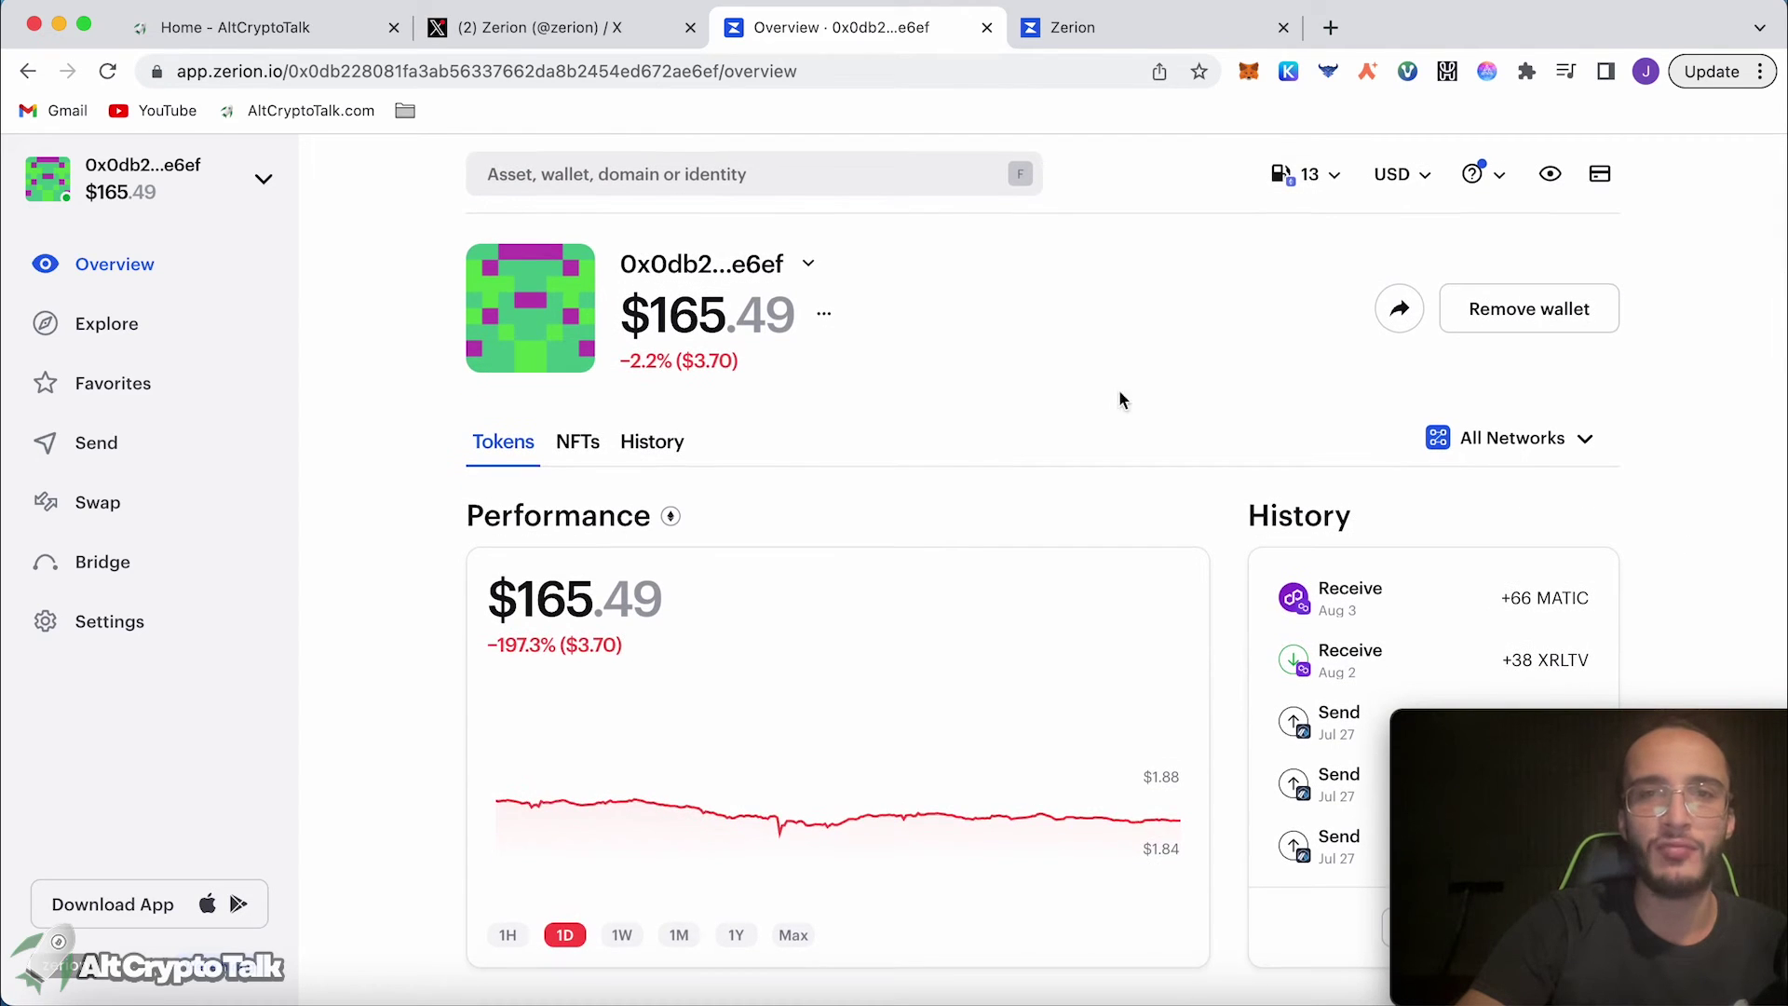
left_click(1249, 72)
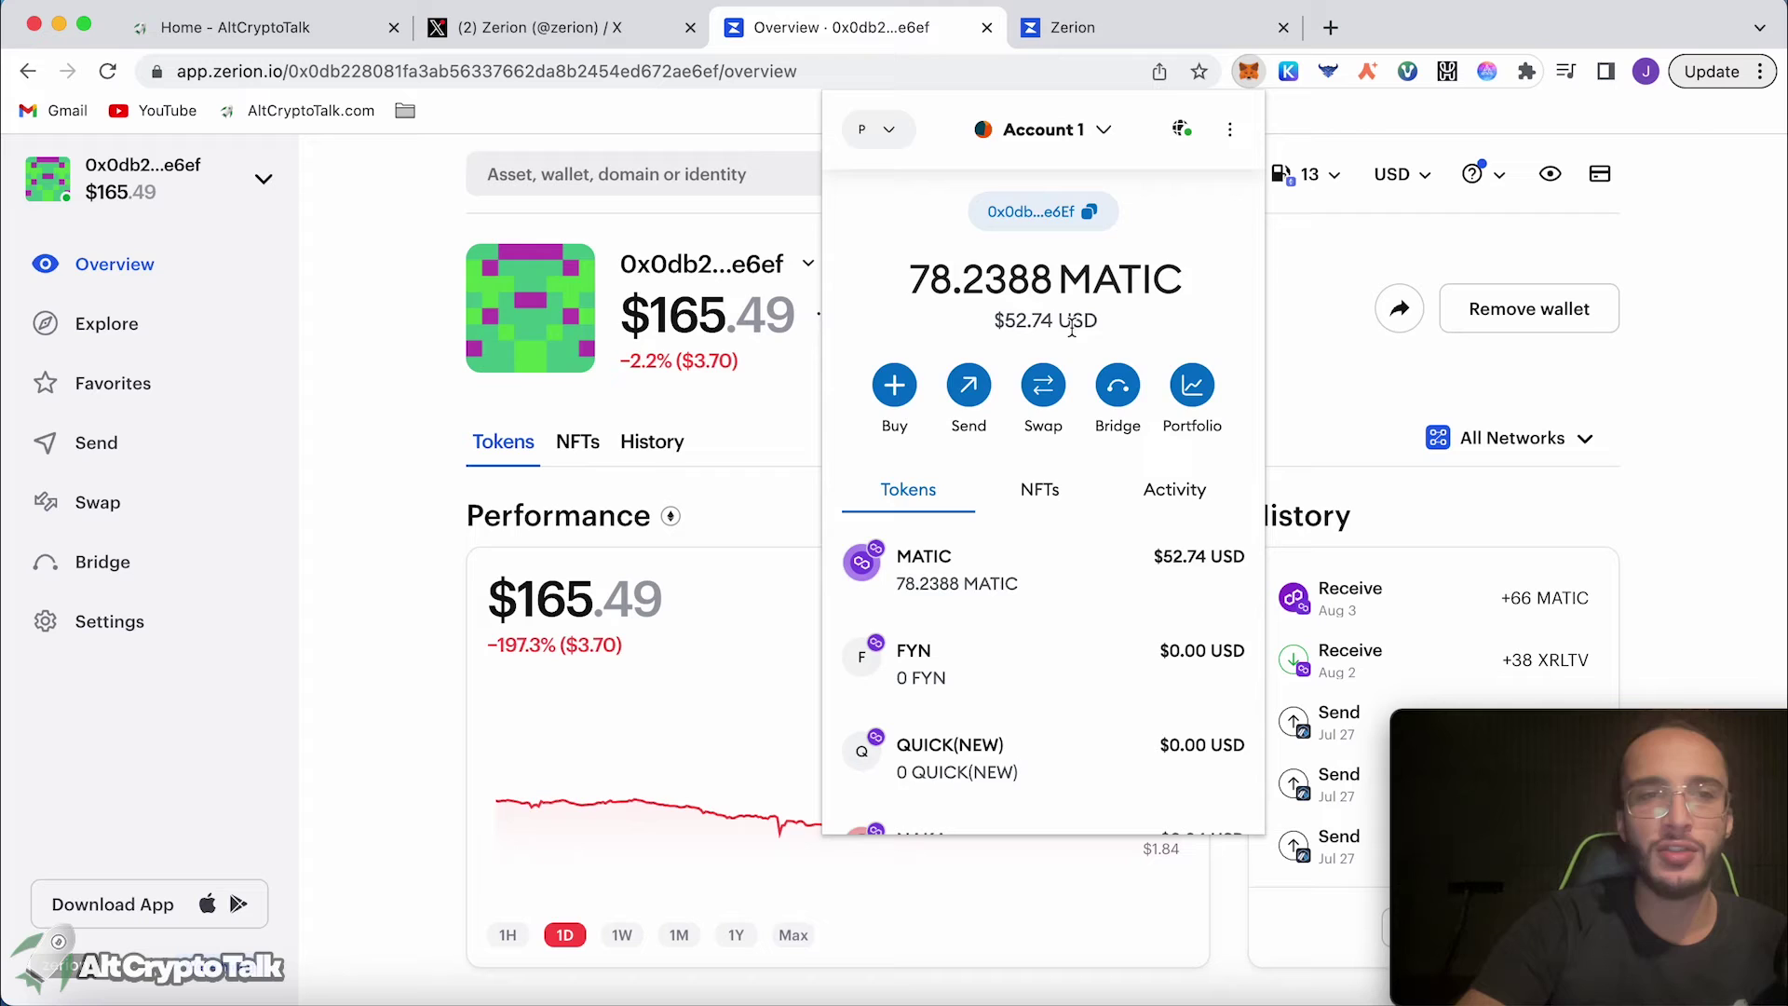
left_click(366, 350)
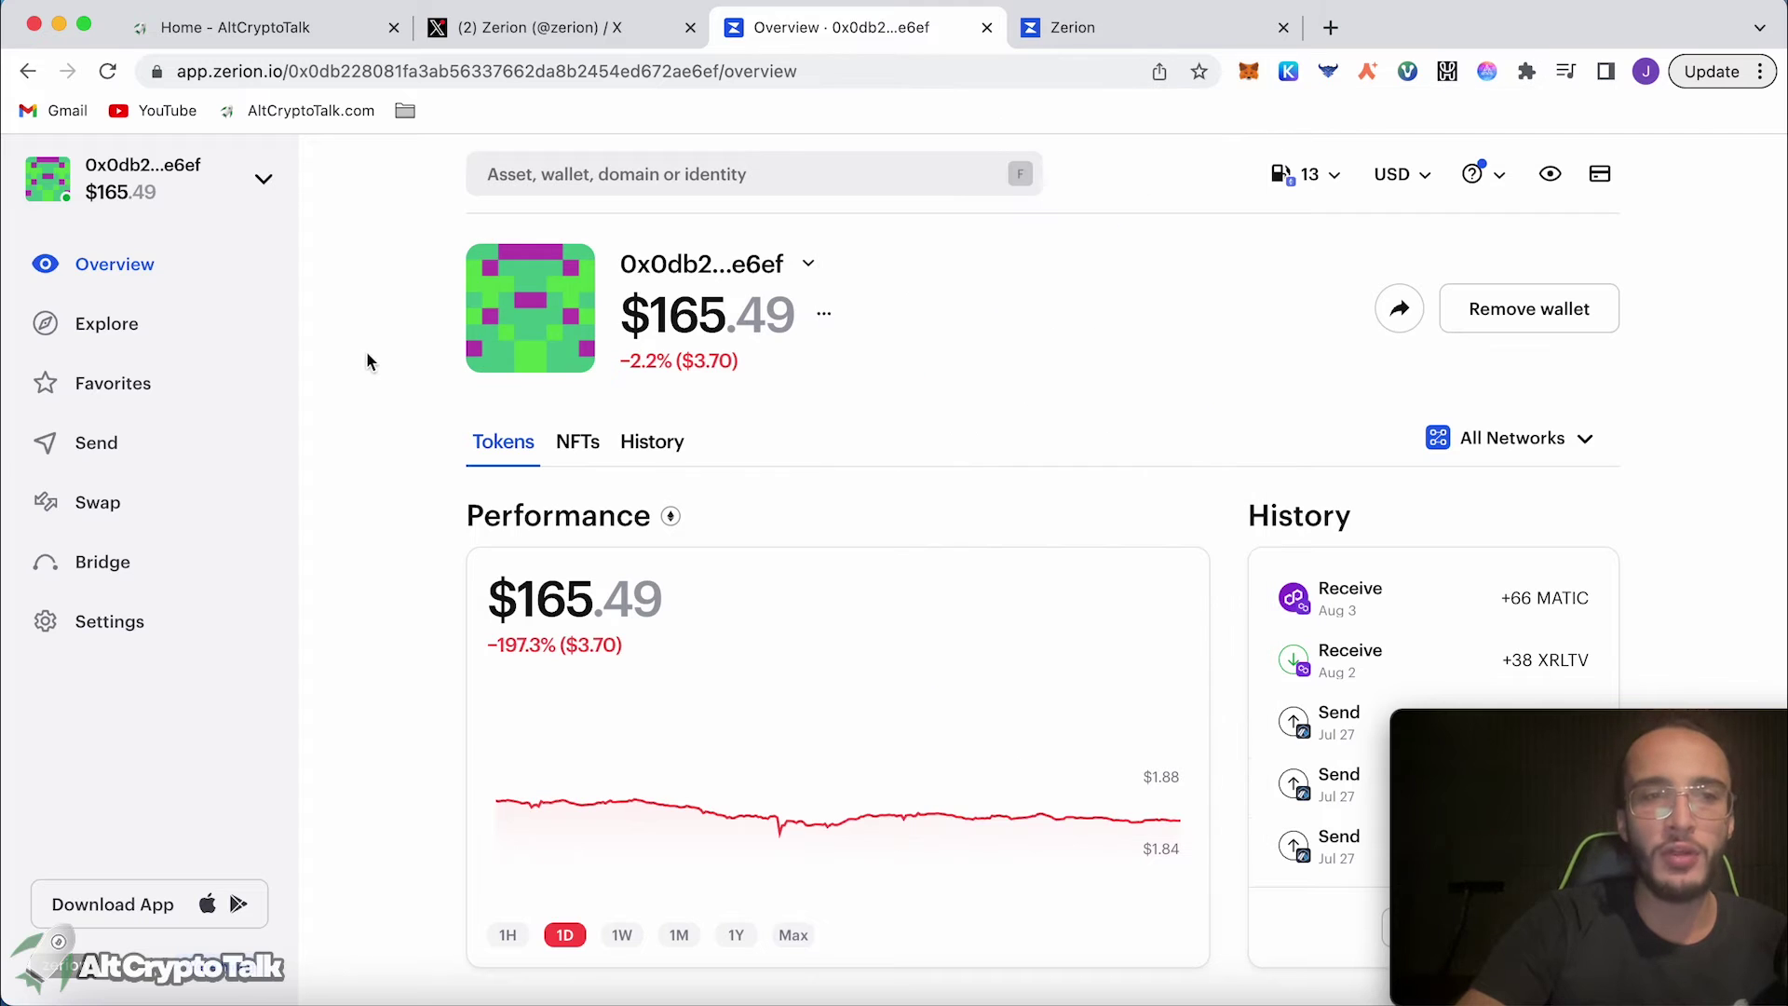
Enter 30 MATIC to swap for about 20.1 USDC and view the Premium fee-free offer
left_click(202, 498)
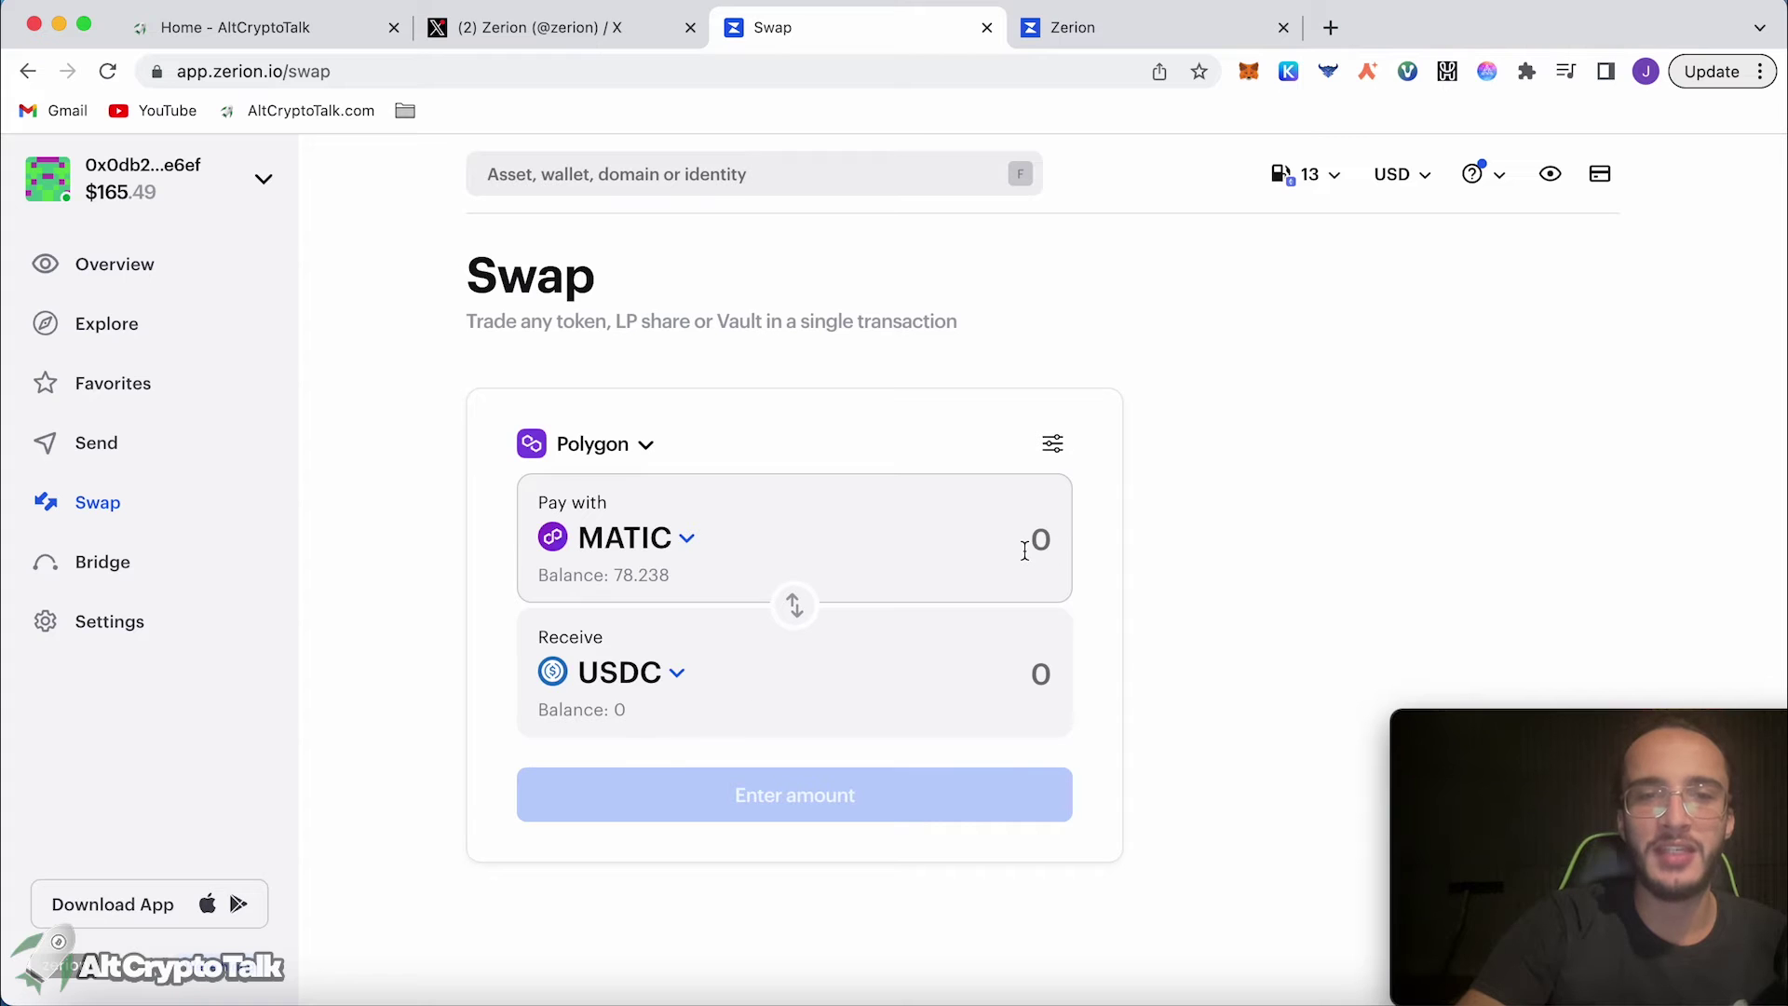
type("30")
scroll(1266, 651, "down", 2)
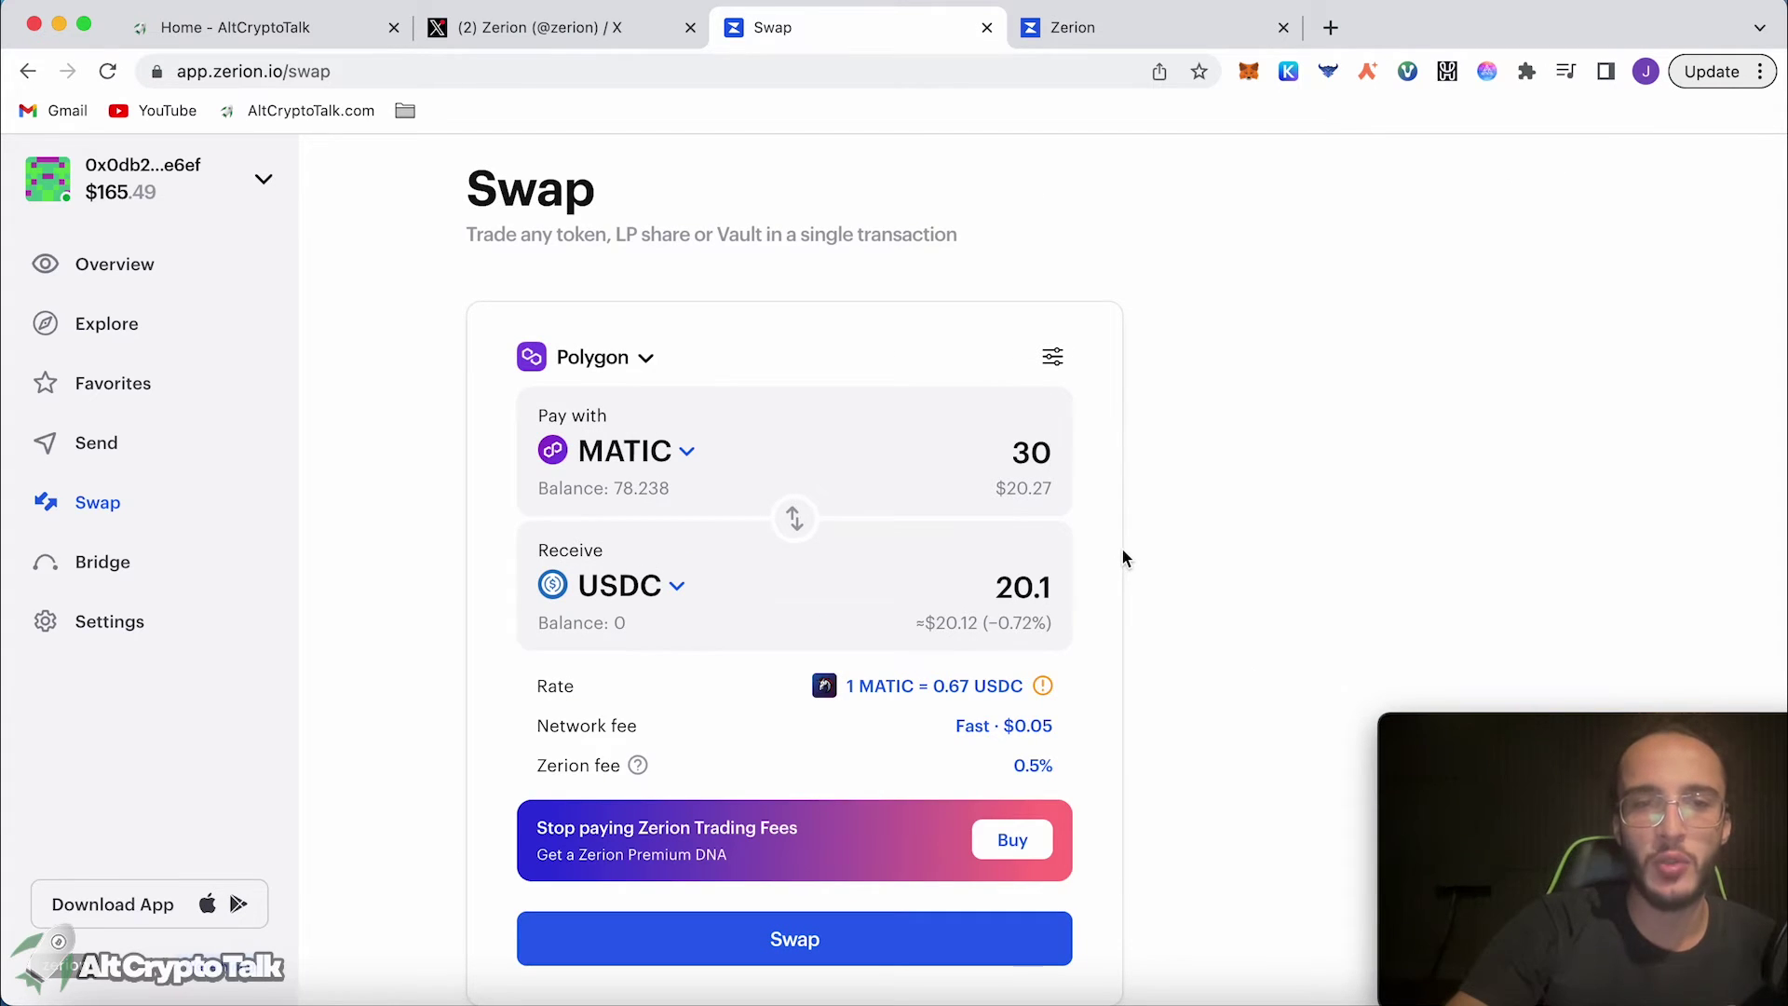
scroll(1121, 558, "down", 2)
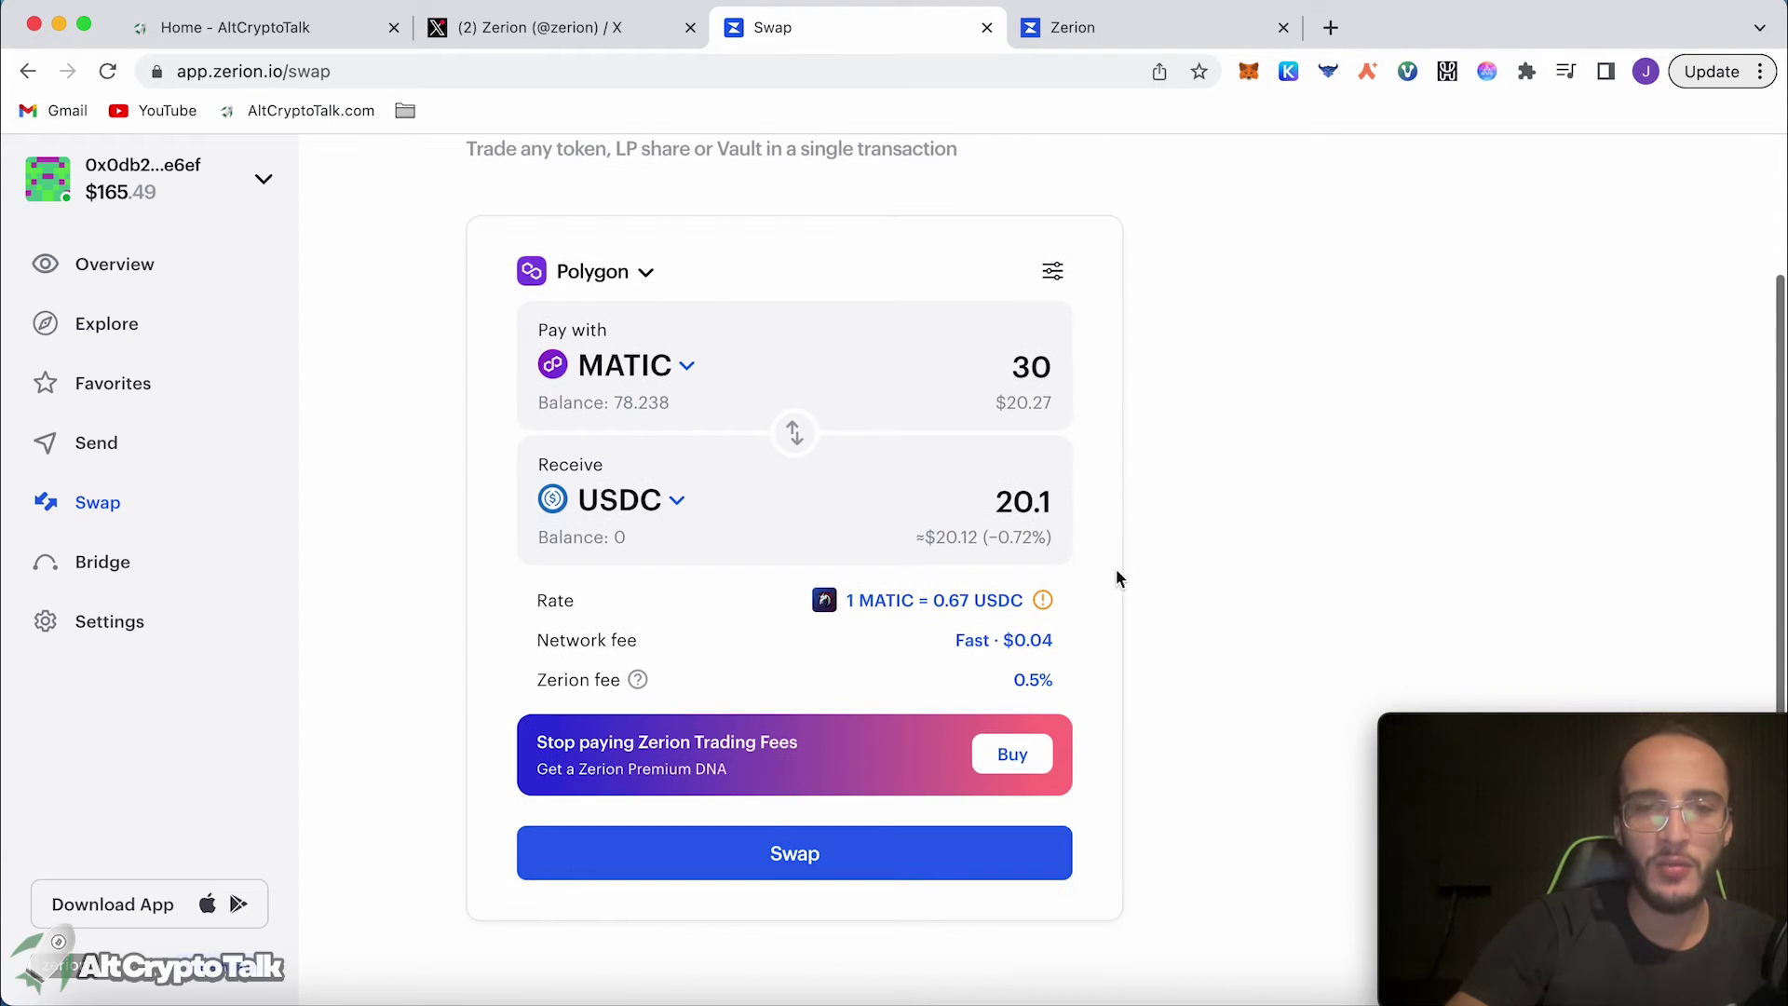
left_click(1010, 757)
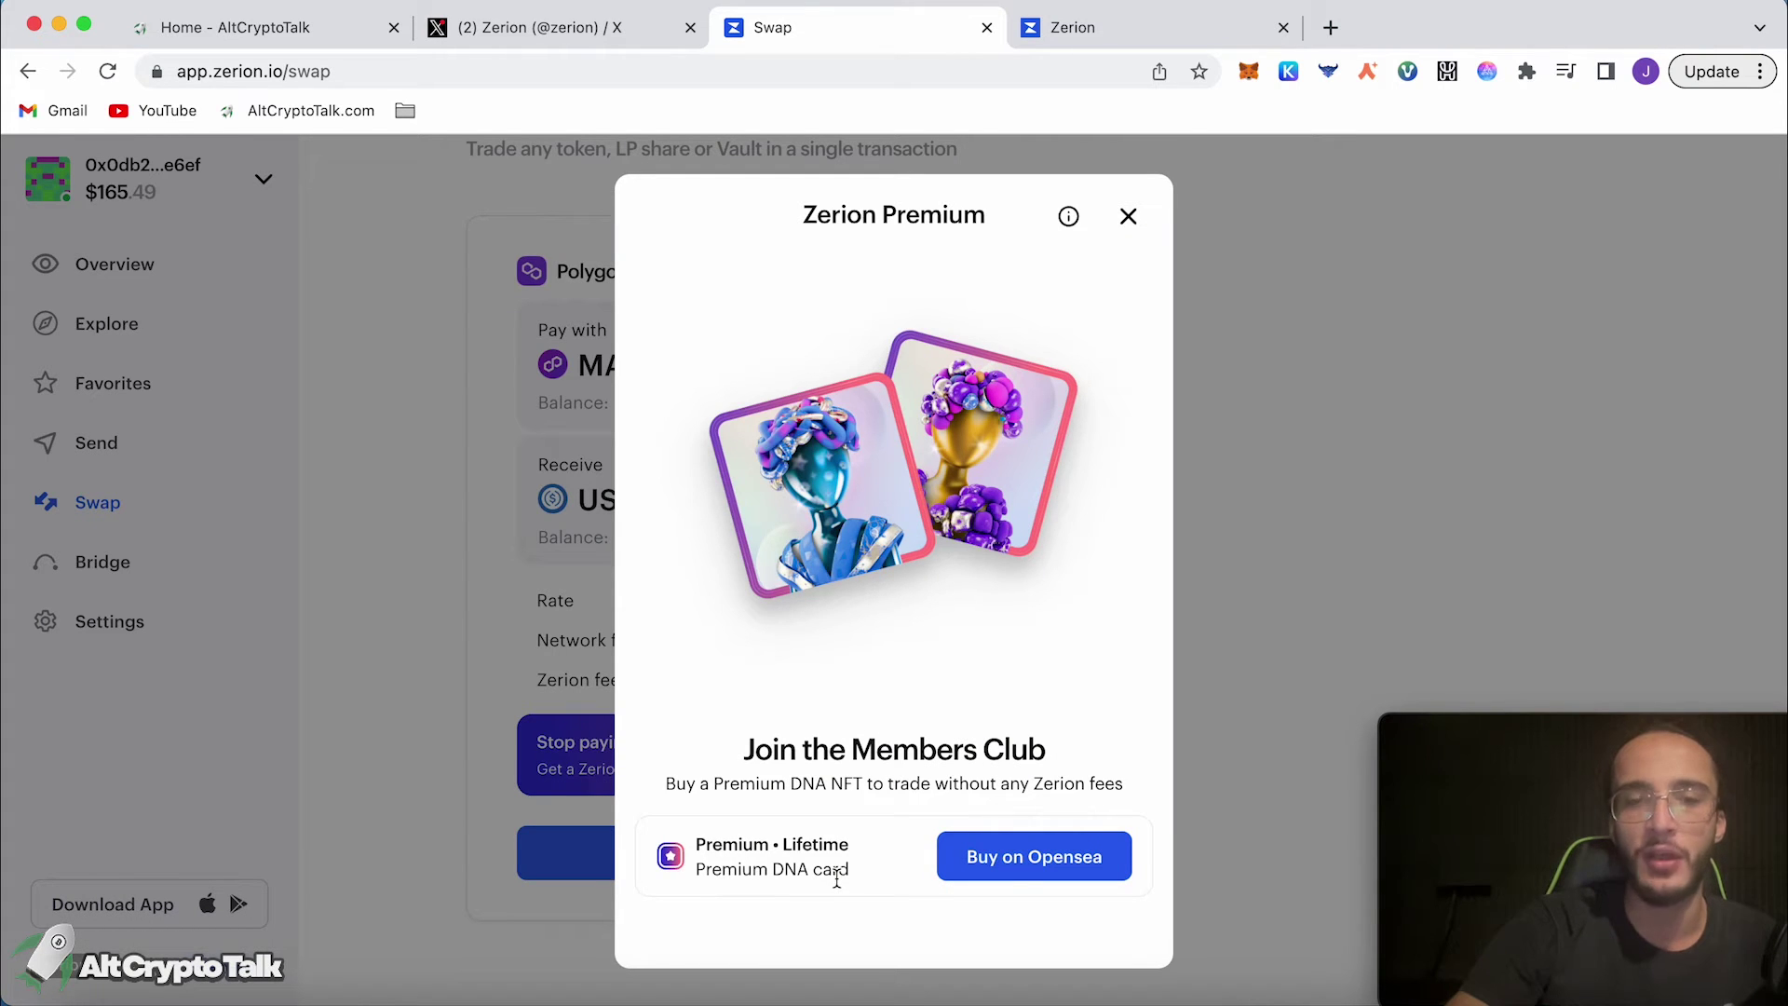
Browse OpenSea's Zerion DNA 1.0 Premium listings, cheapest 0.19 ETH, then close the tab
left_click(1043, 875)
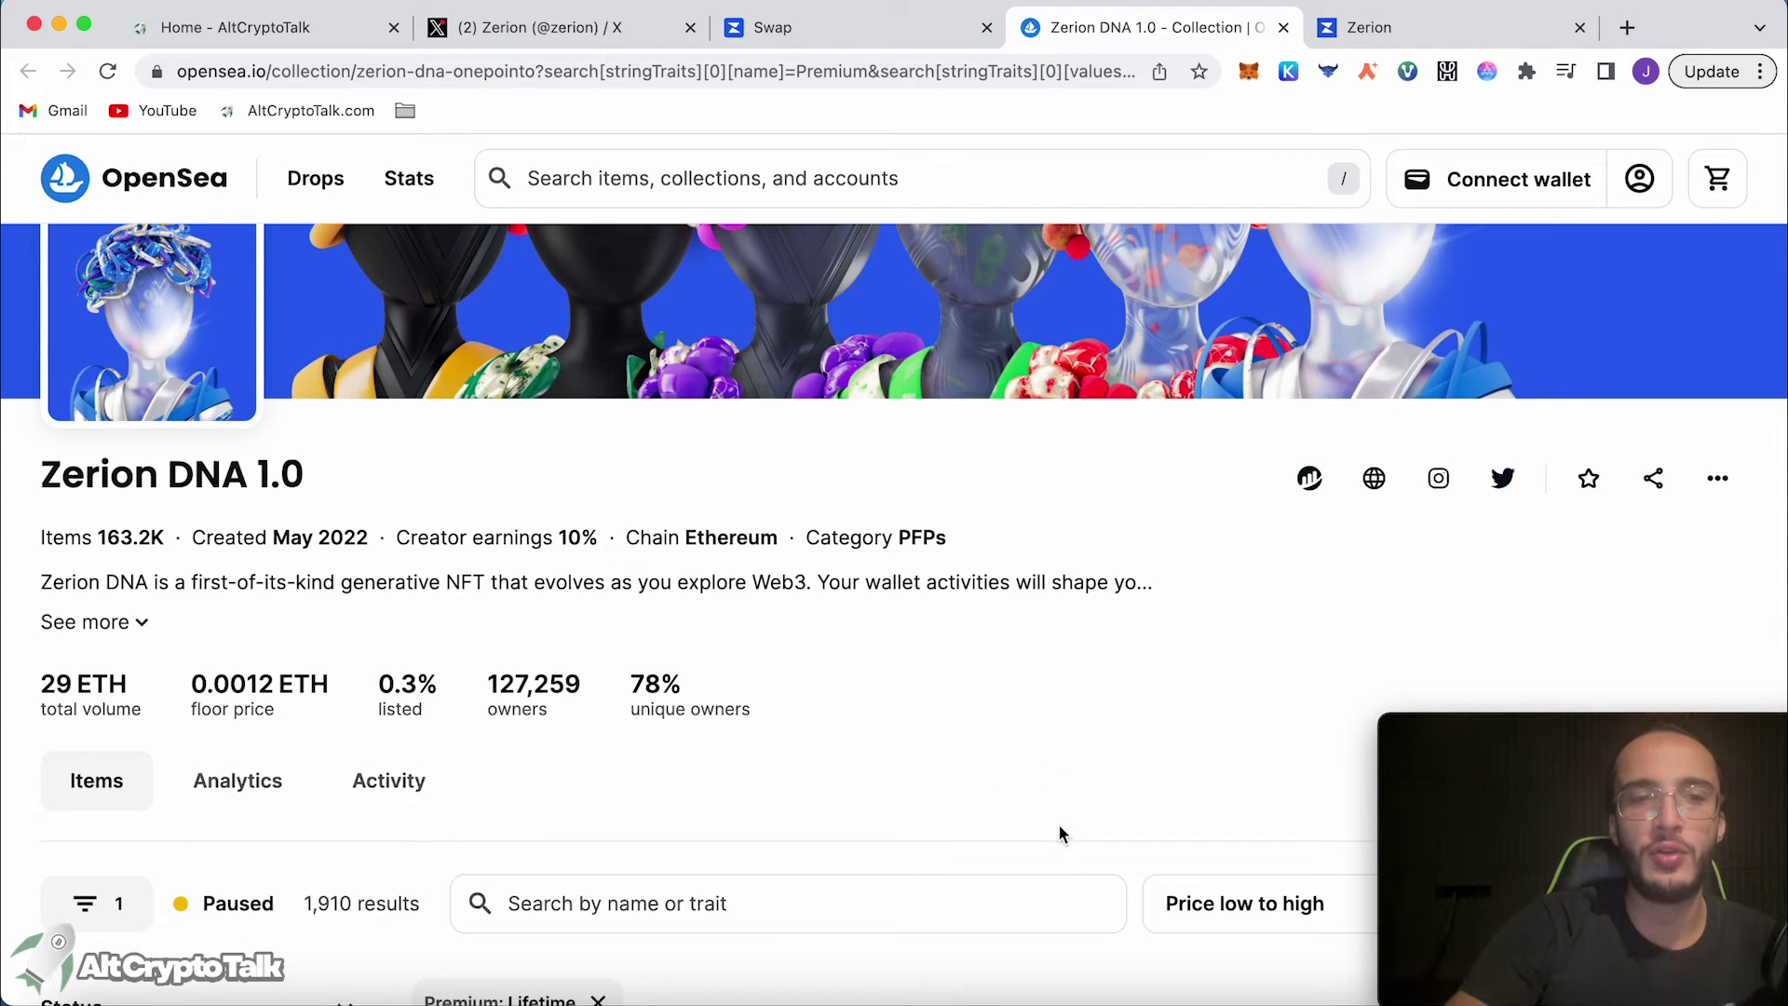
scroll(1058, 823, "down", 5)
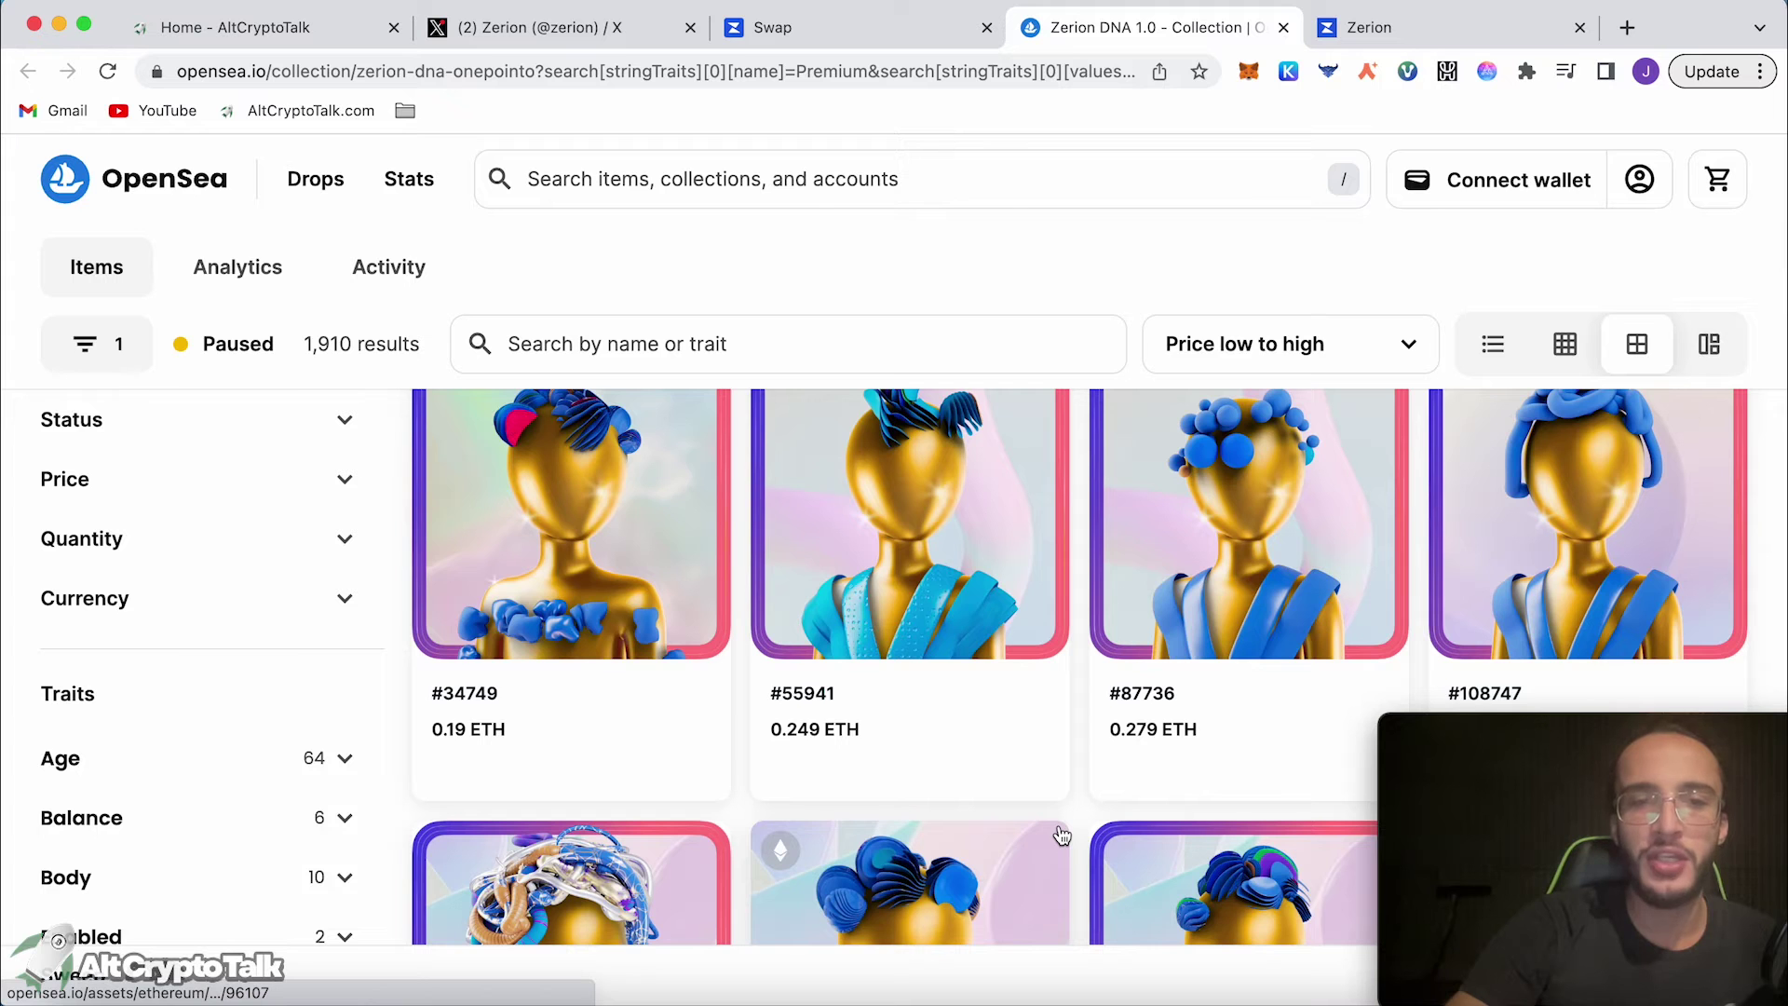
scroll(623, 642, "up", 5)
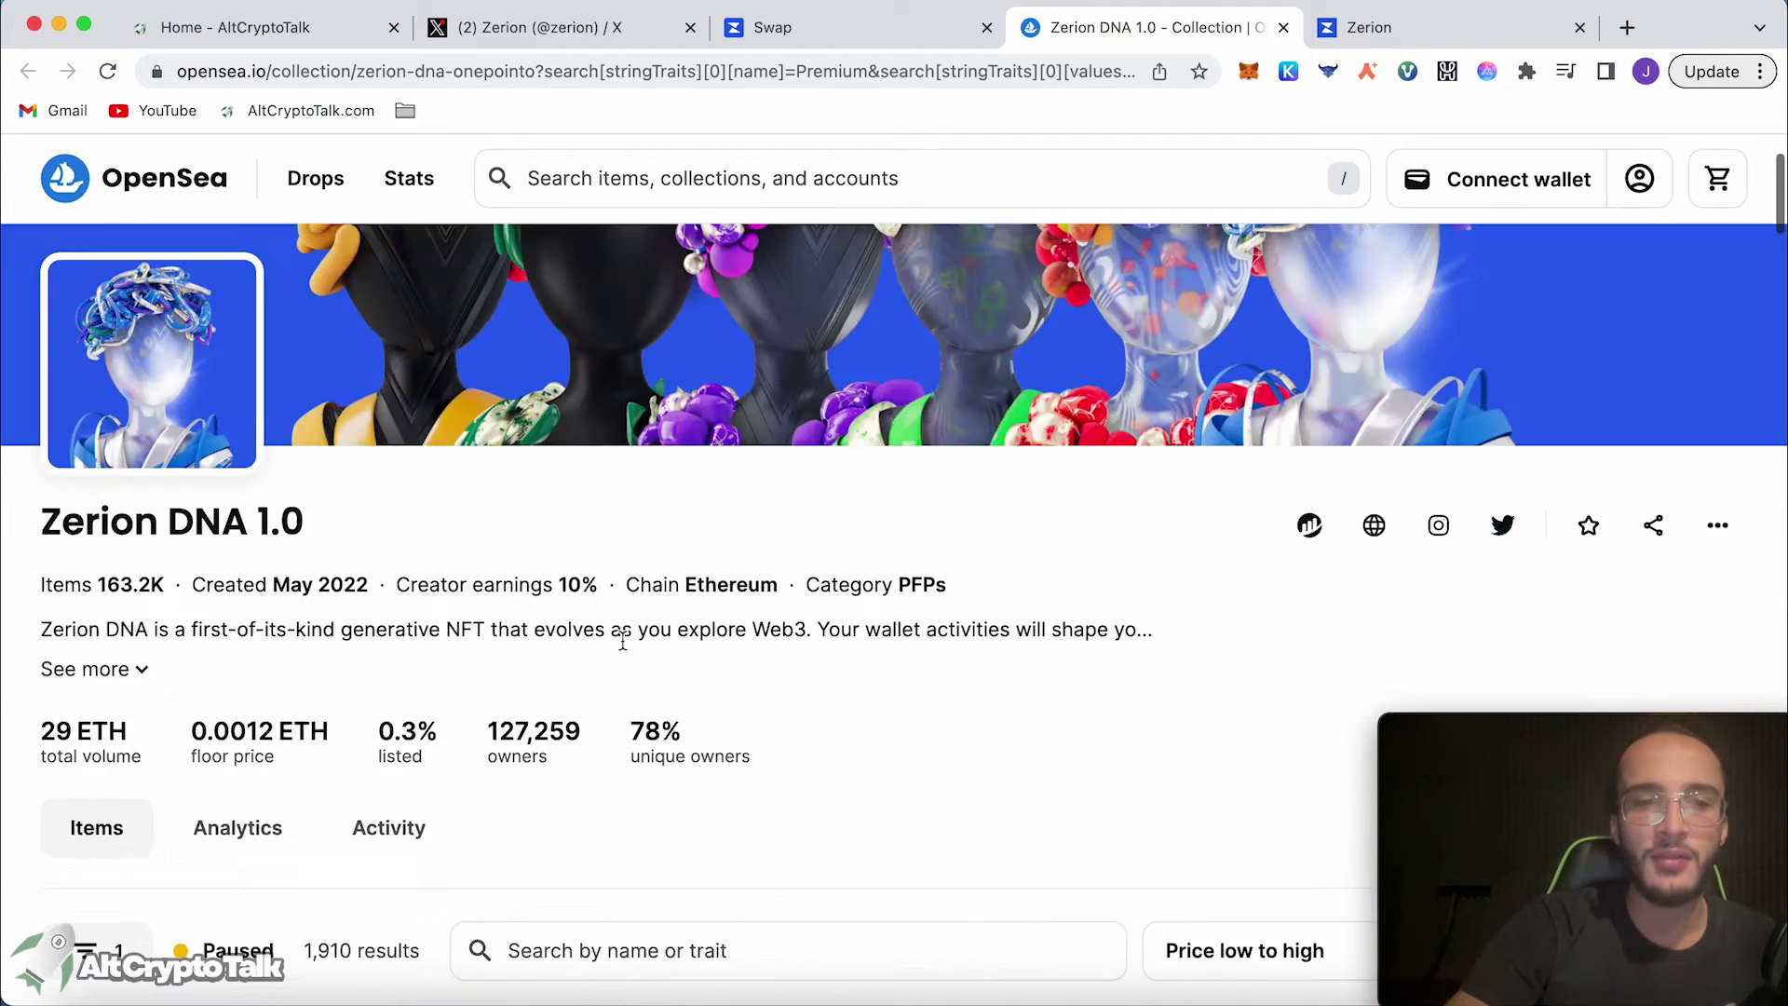
scroll(623, 643, "down", 10)
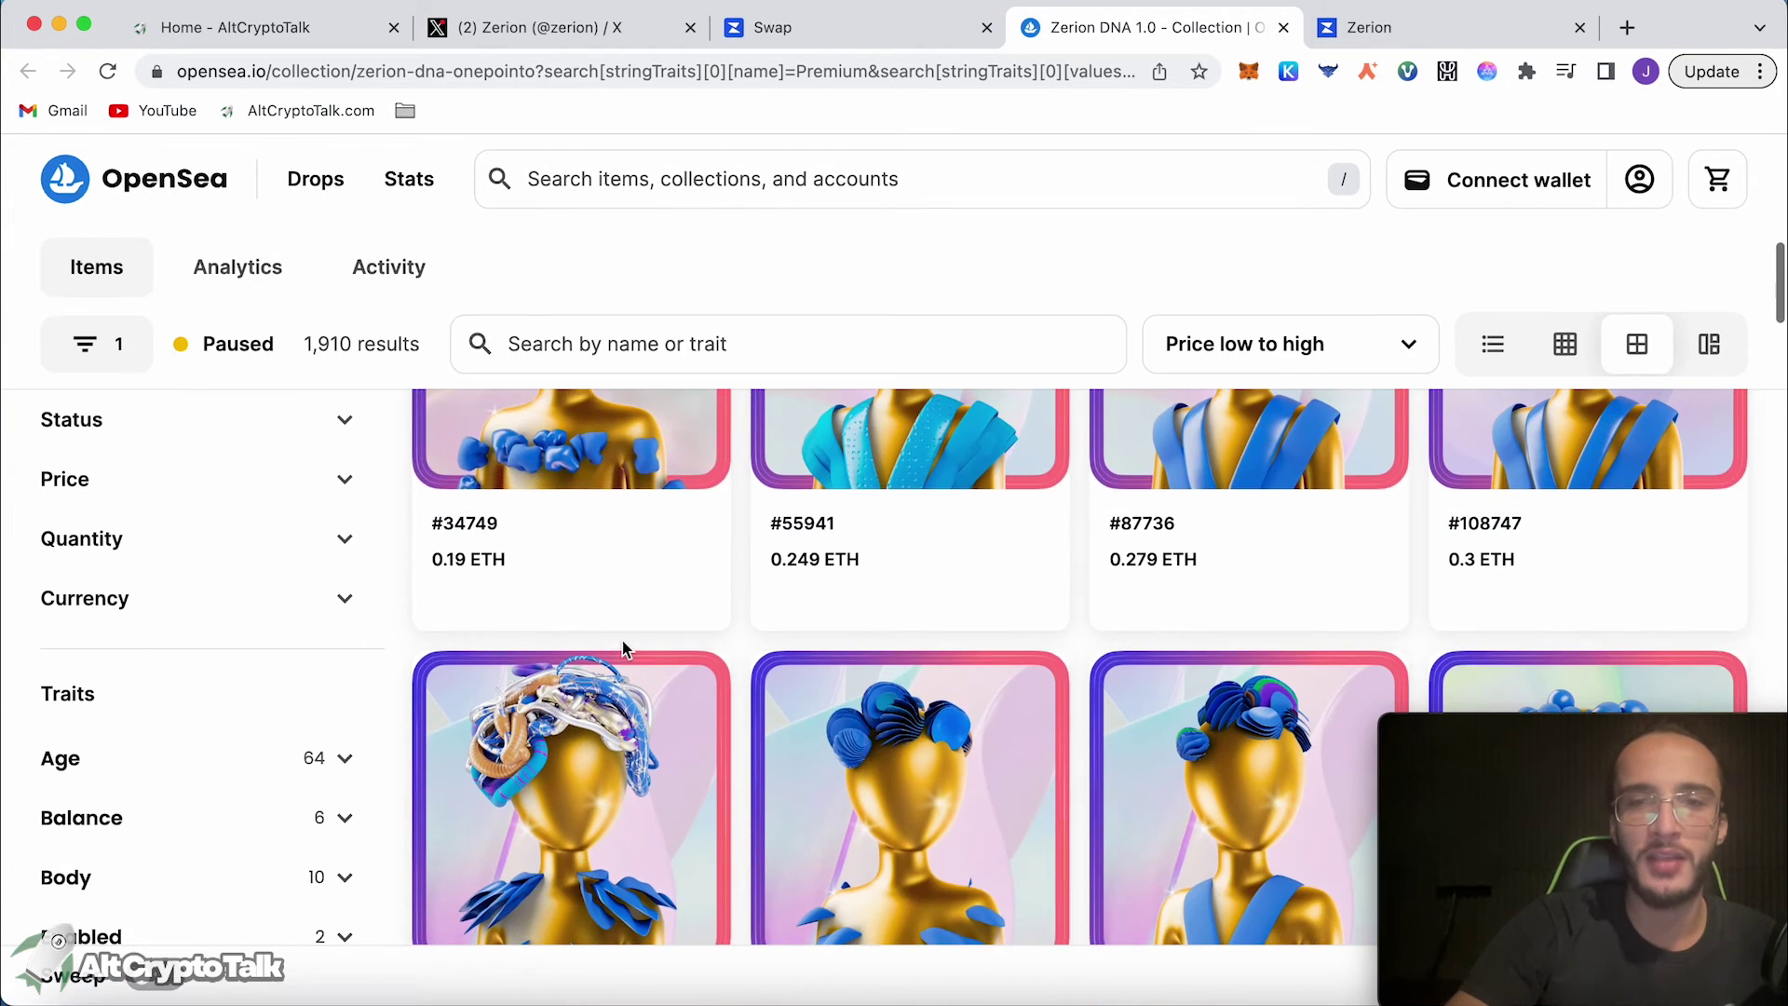
scroll(623, 648, "down", 3)
scroll(619, 639, "up", 10)
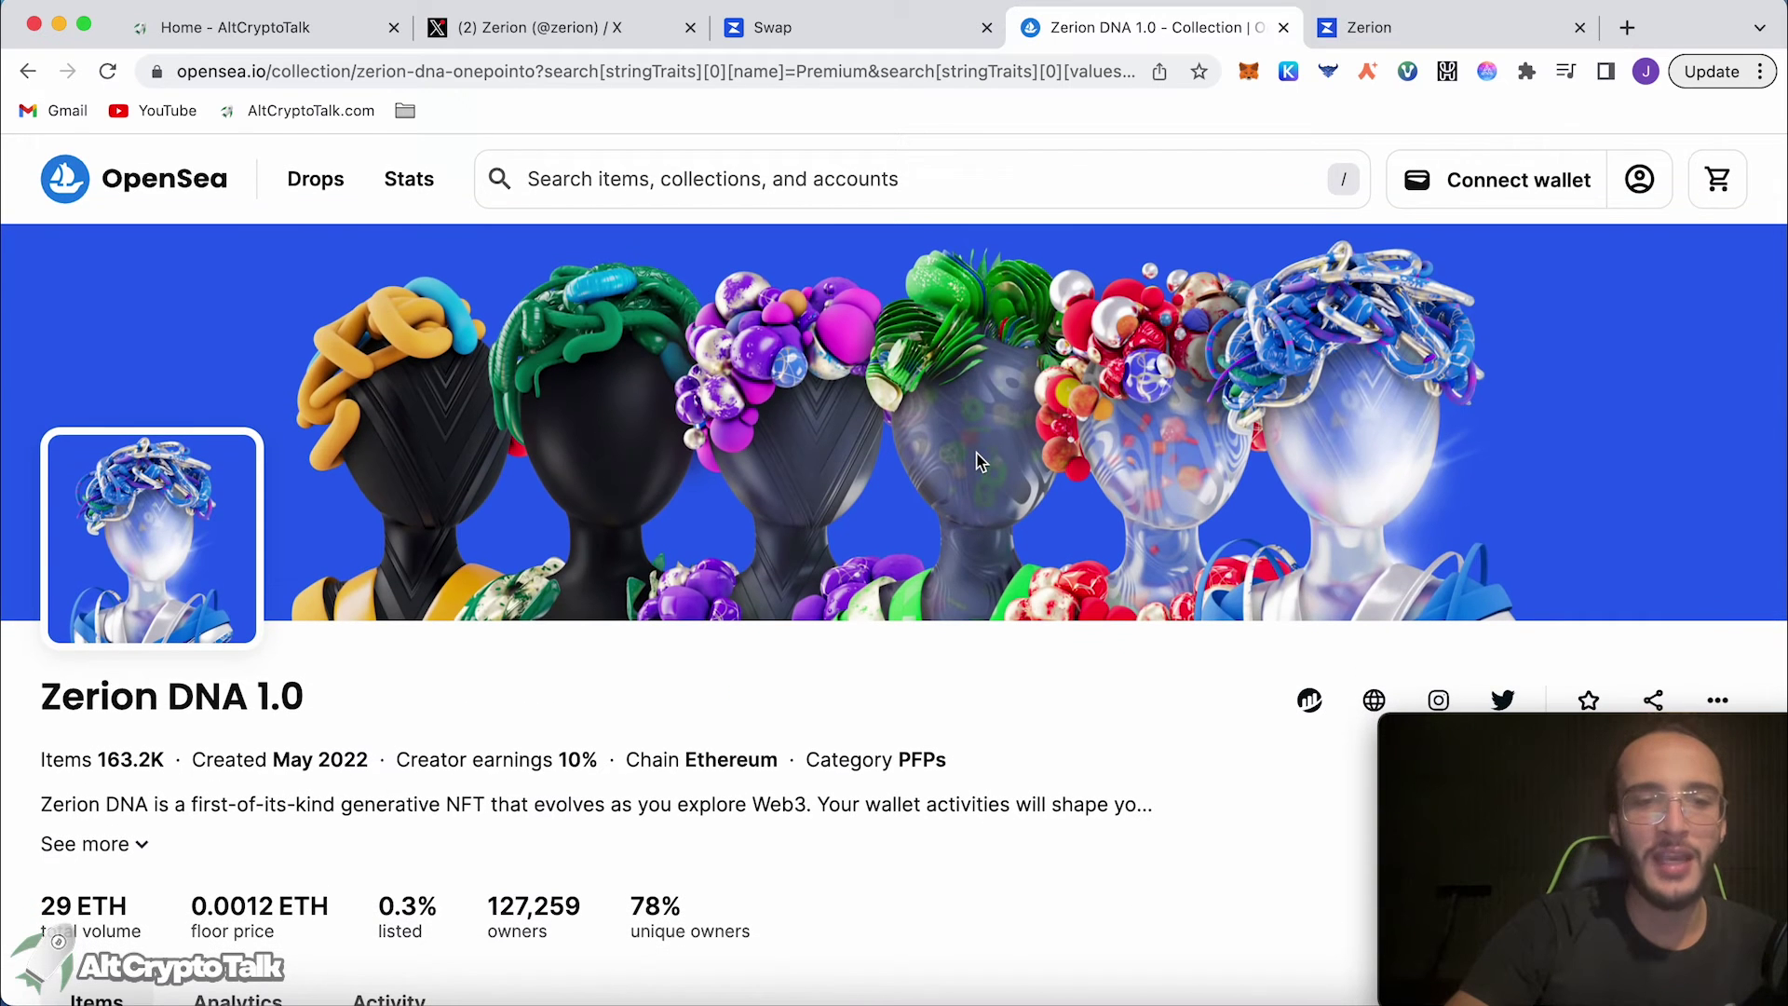
left_click(1283, 27)
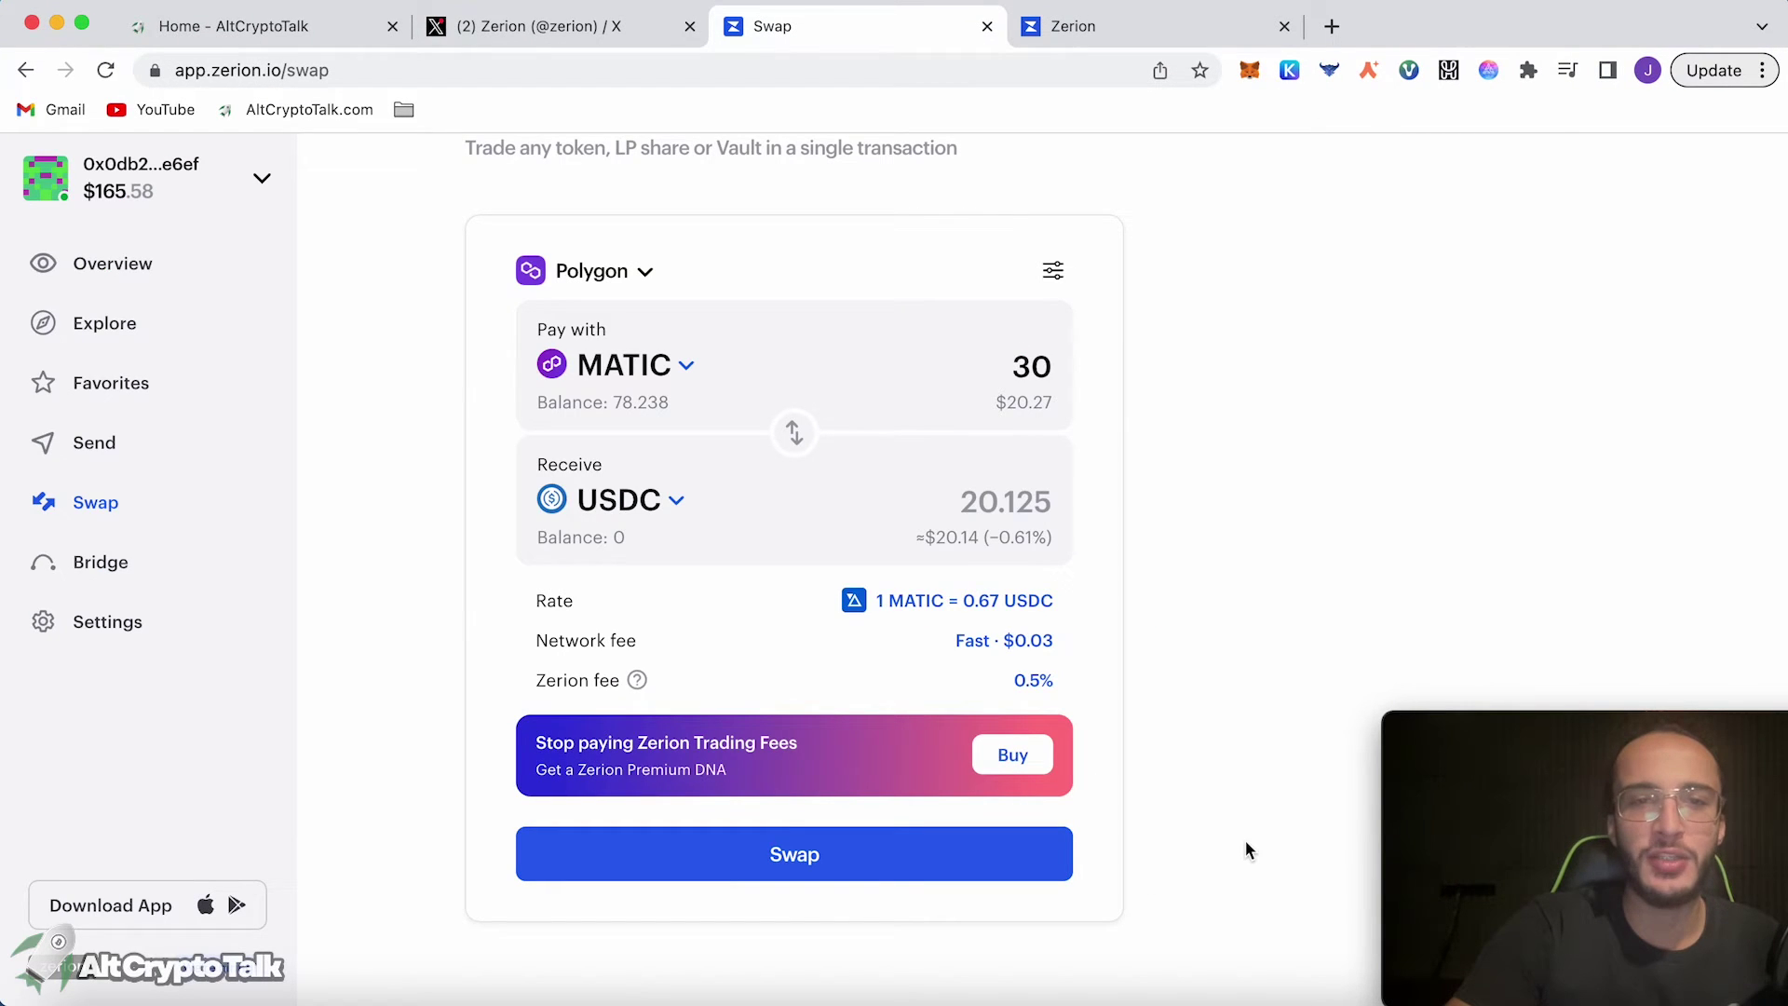
Confirm the 30 MATIC to 20.125 USDC swap in MetaMask and check the resulting balances
left_click(977, 866)
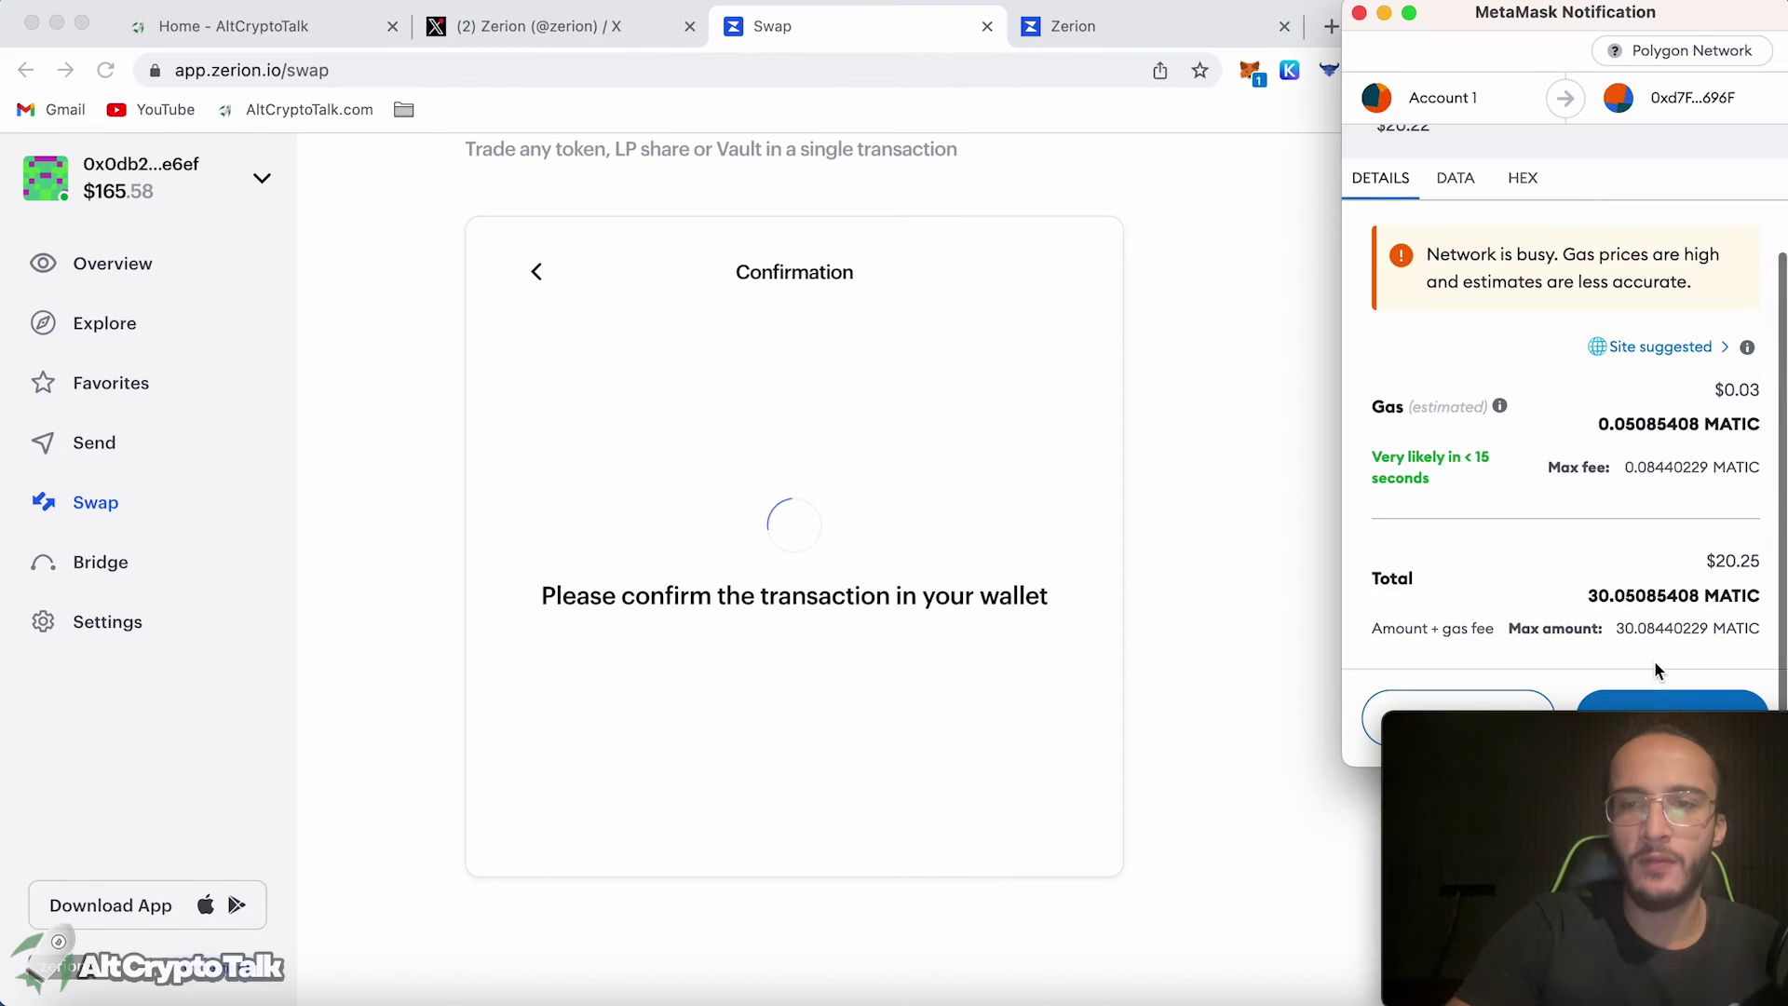
left_click(1657, 702)
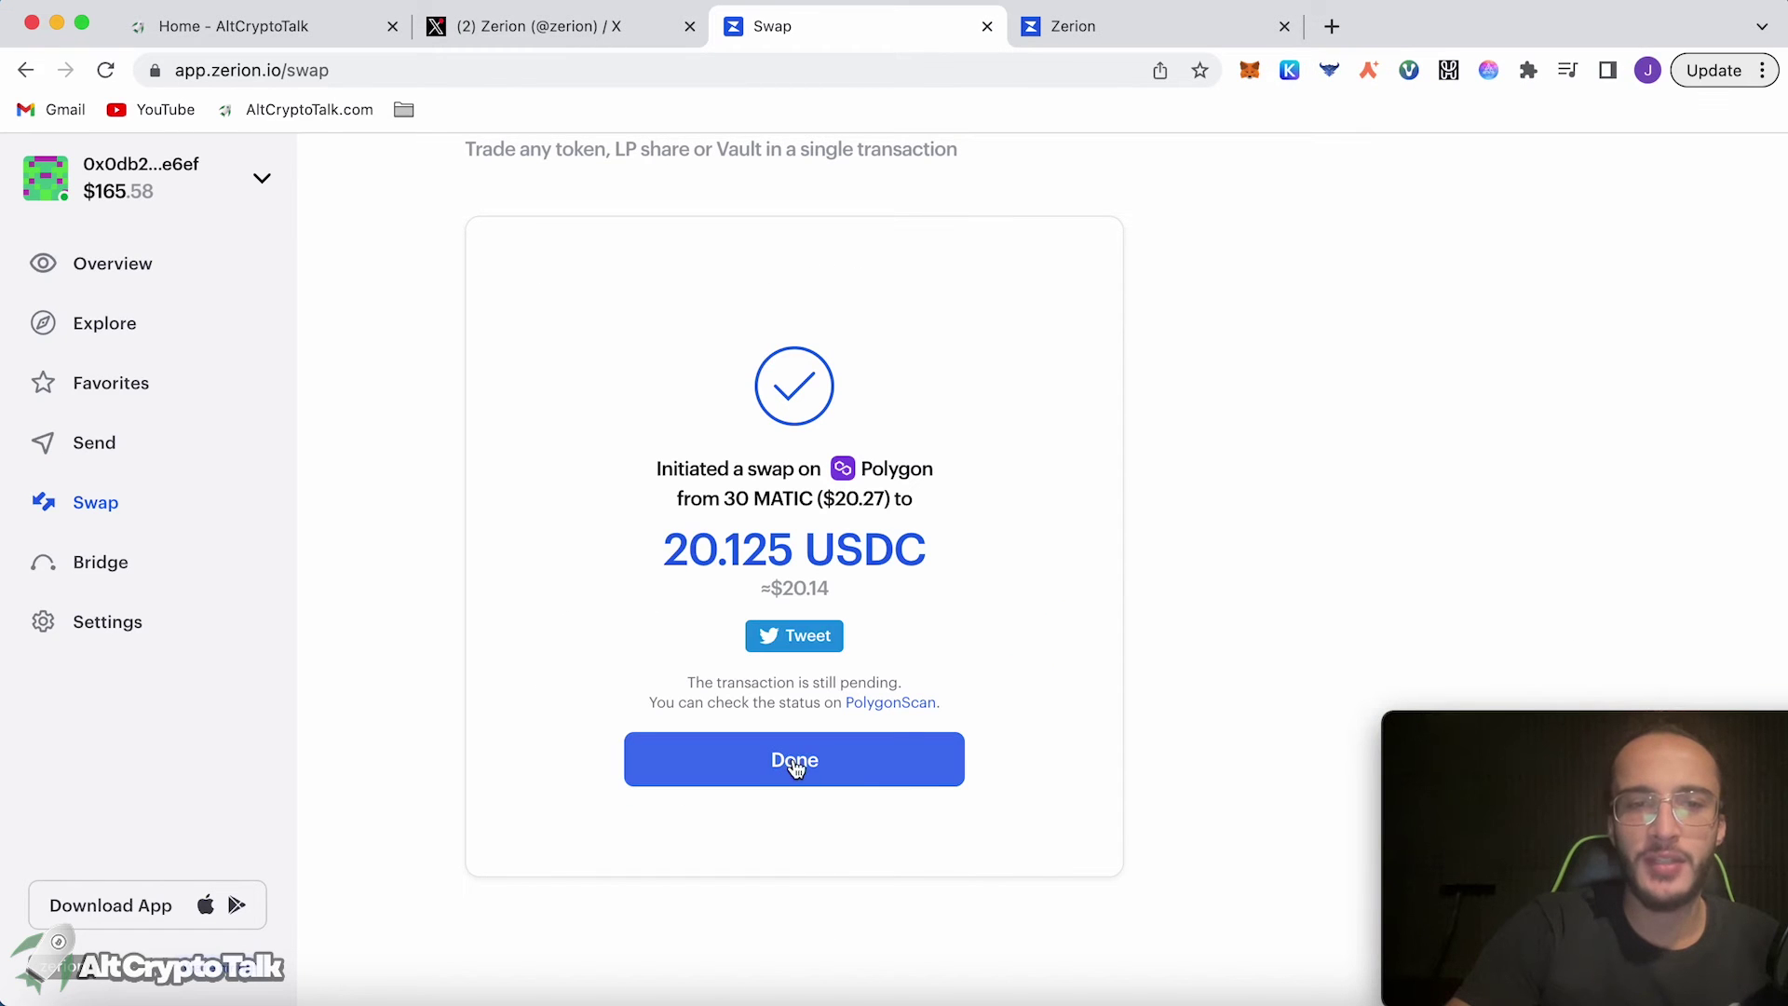
left_click(1249, 70)
left_click(935, 491)
left_click(1426, 474)
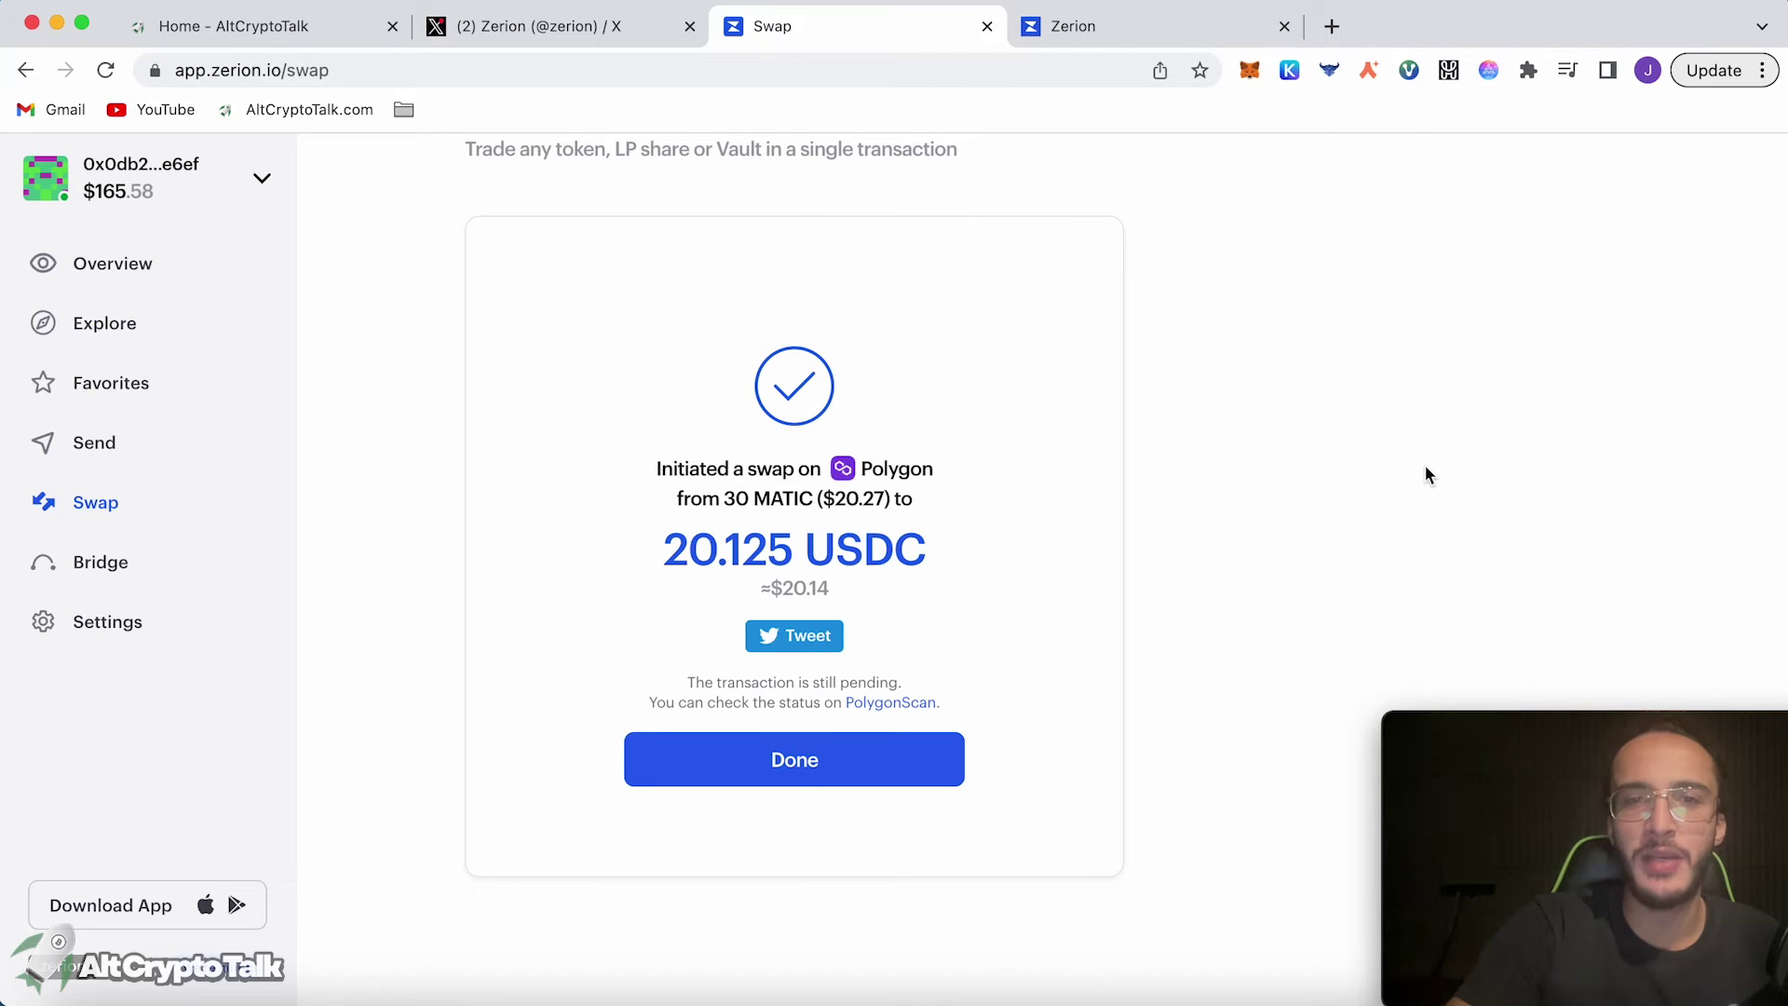
left_click(889, 759)
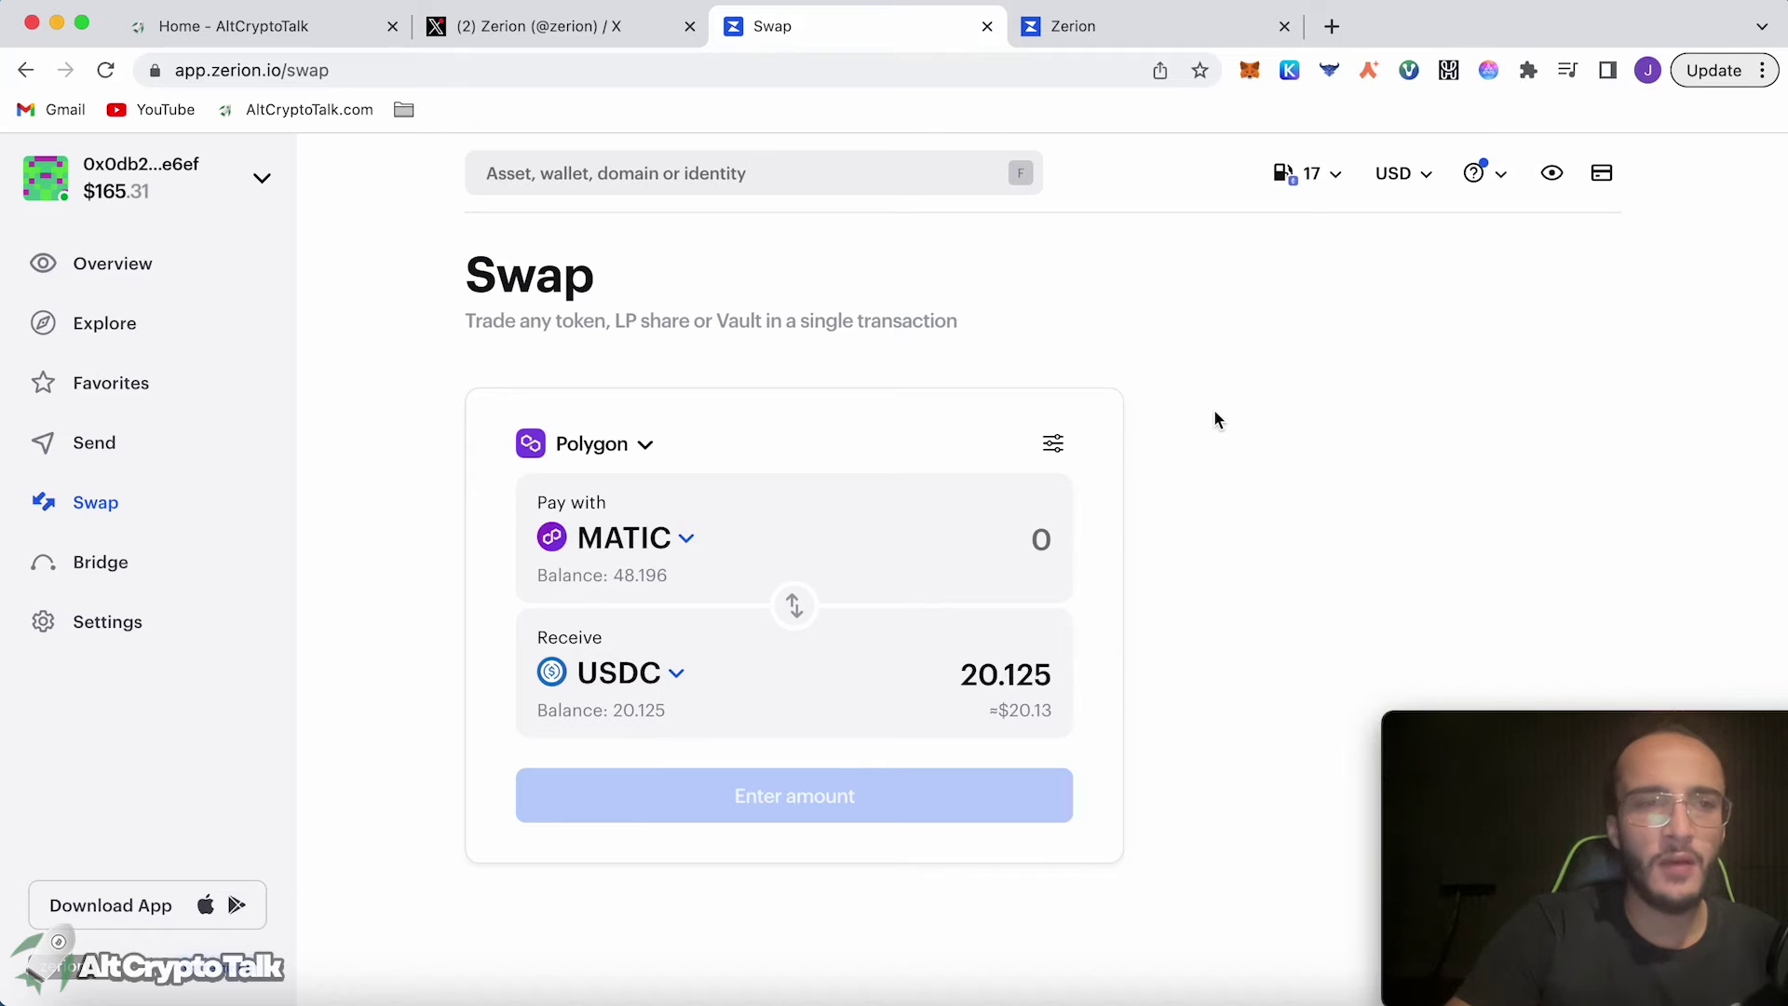
Find DeFi Pulse (DPI) in Explore and choose to buy it on Polygon
left_click(211, 341)
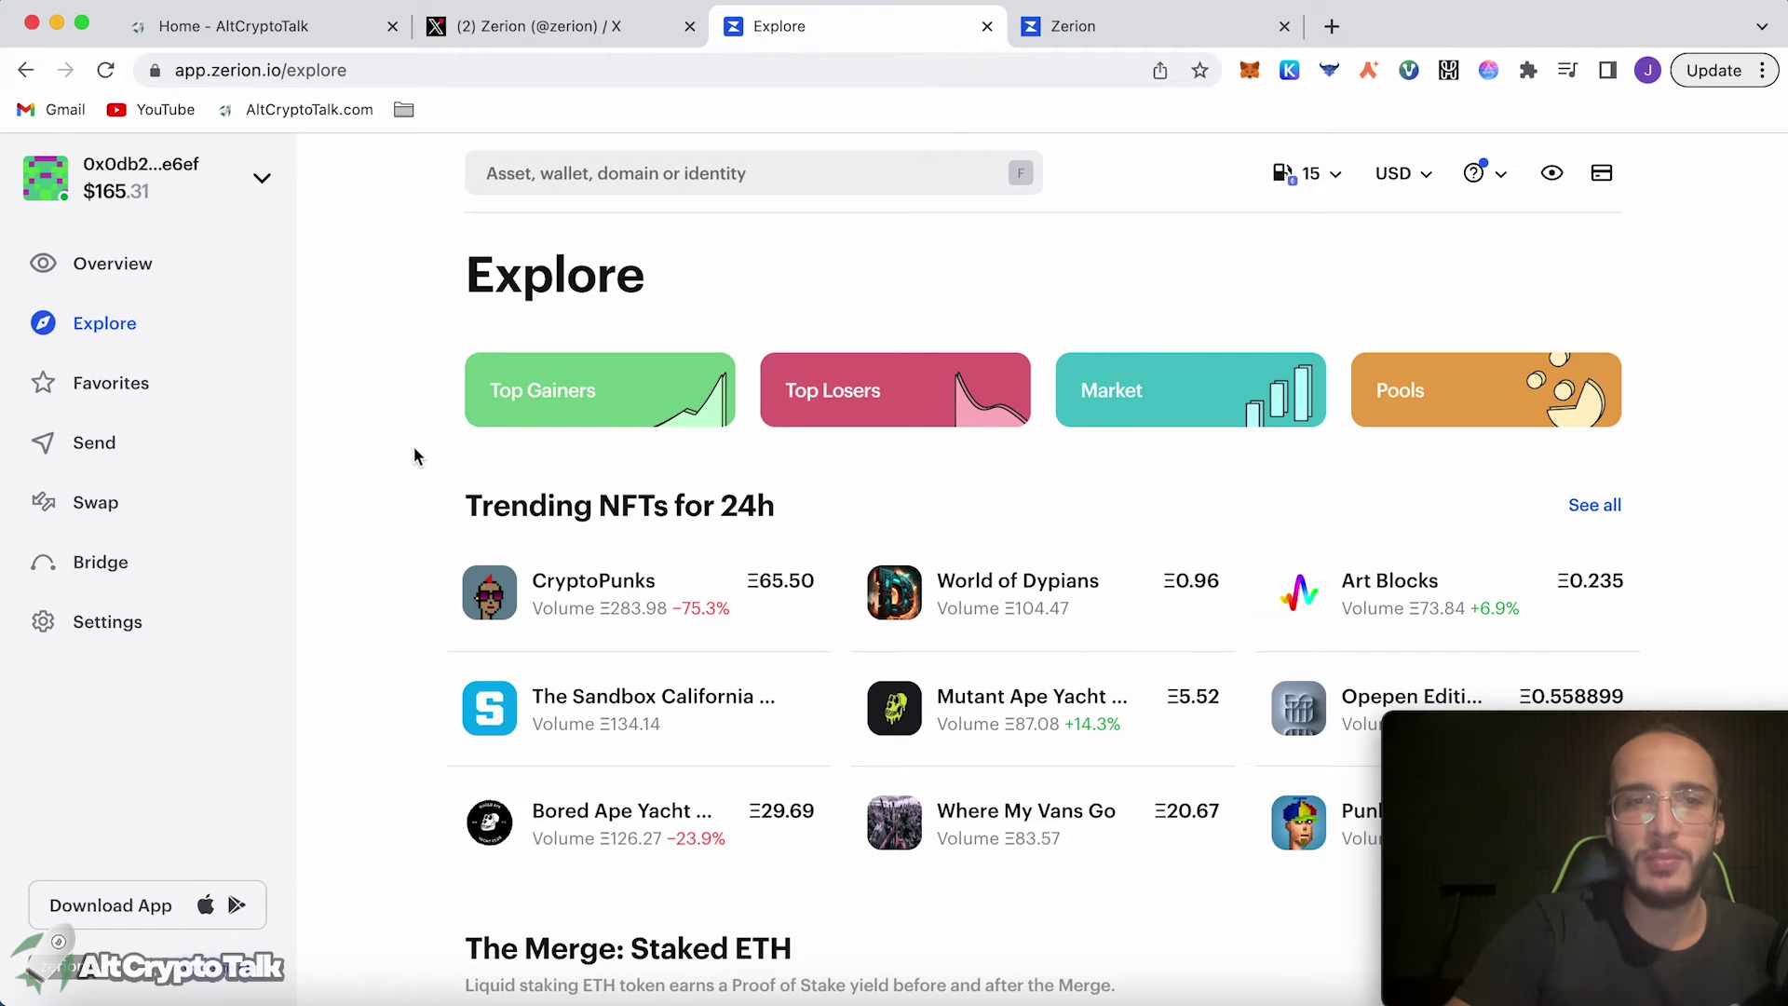
scroll(414, 448, "down", 10)
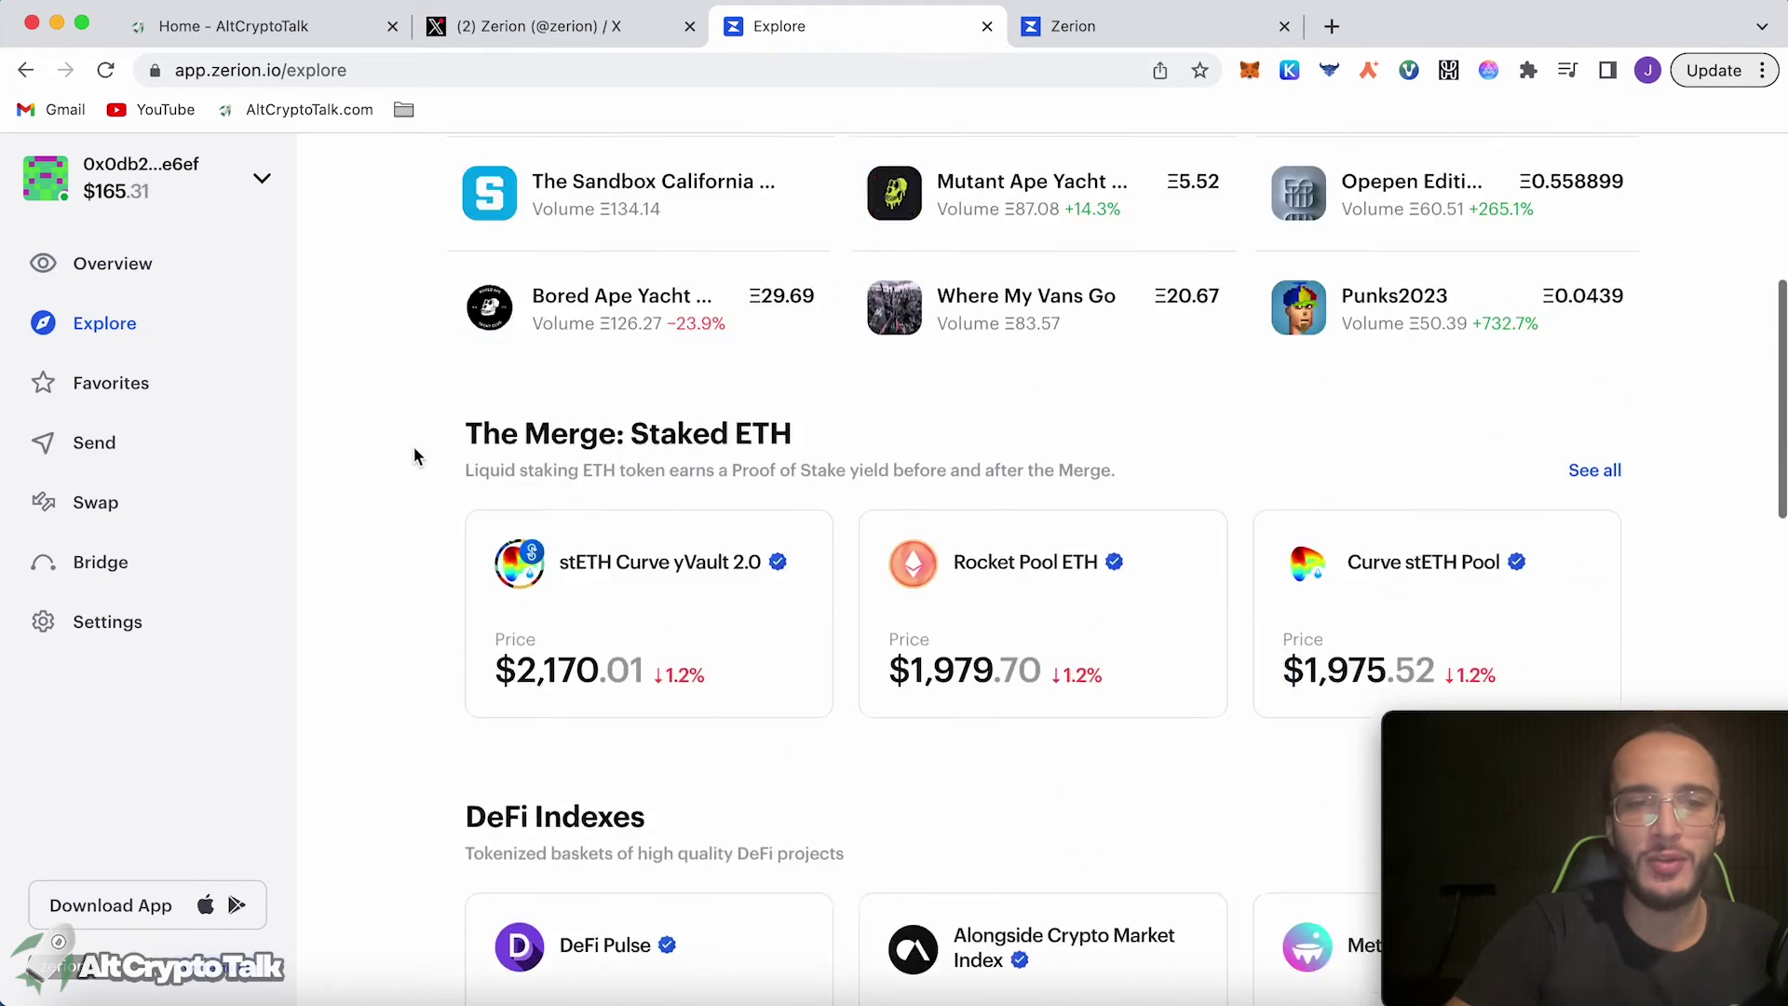
scroll(414, 448, "up", 2)
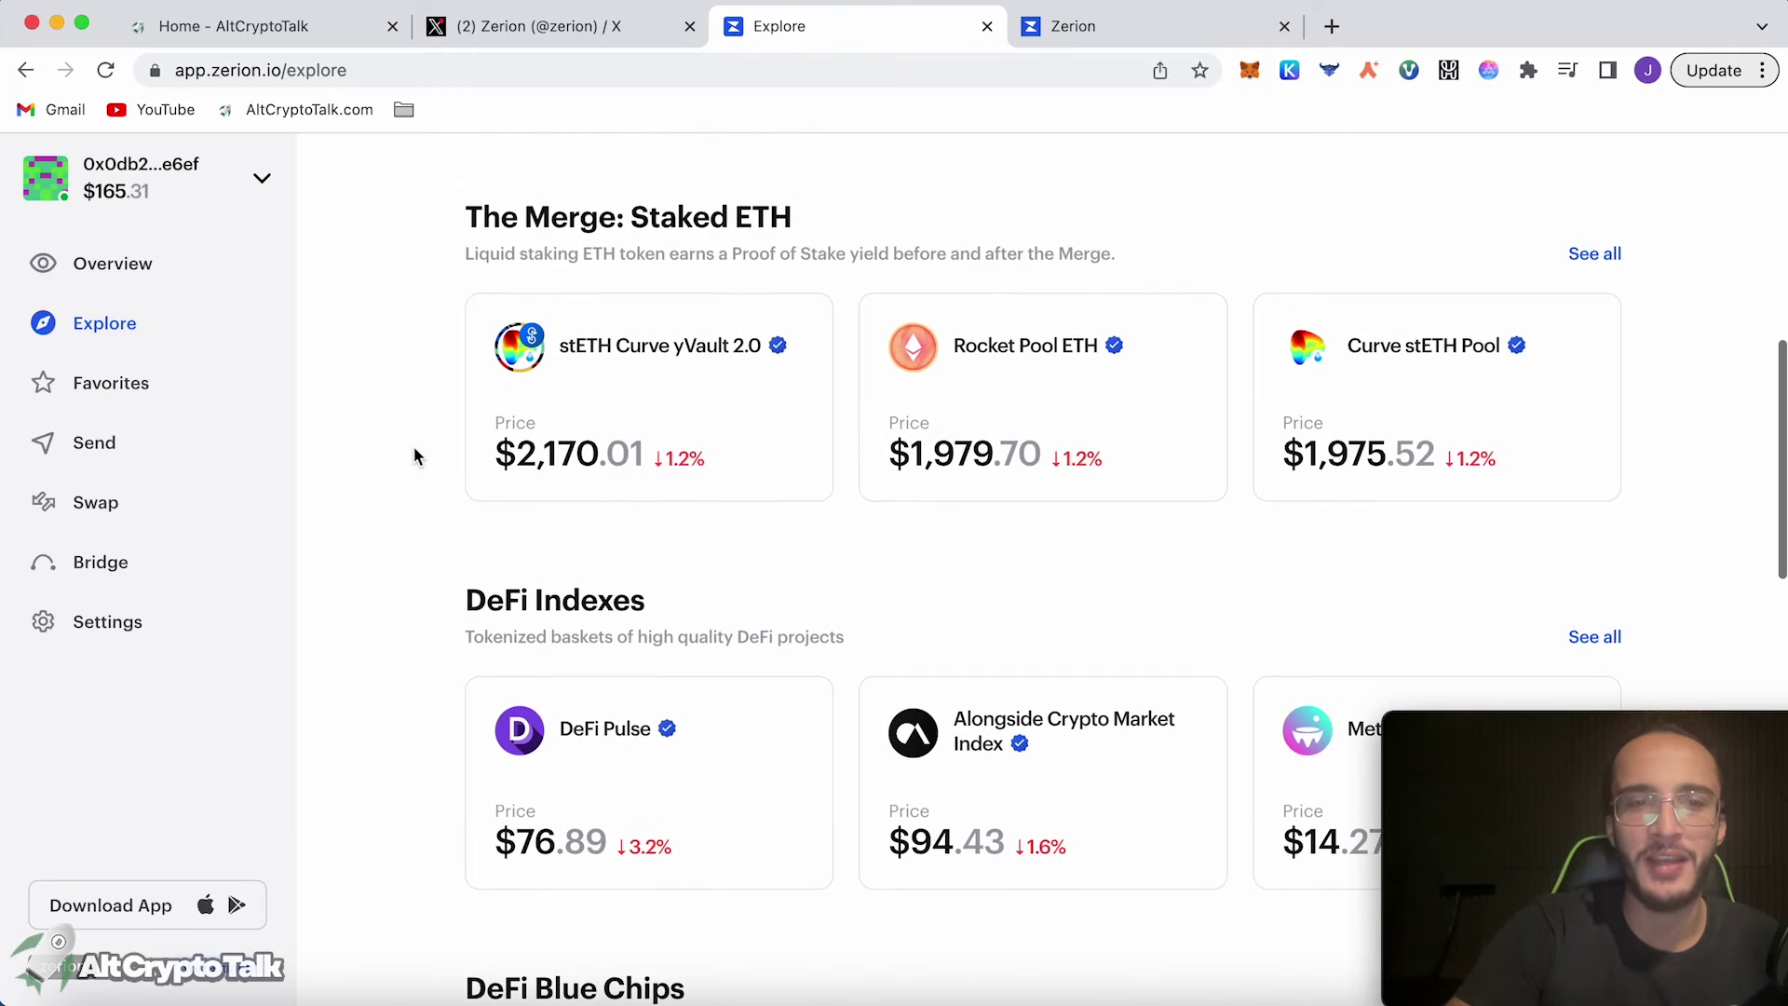
scroll(414, 448, "down", 5)
scroll(413, 454, "down", 3)
scroll(413, 454, "up", 6)
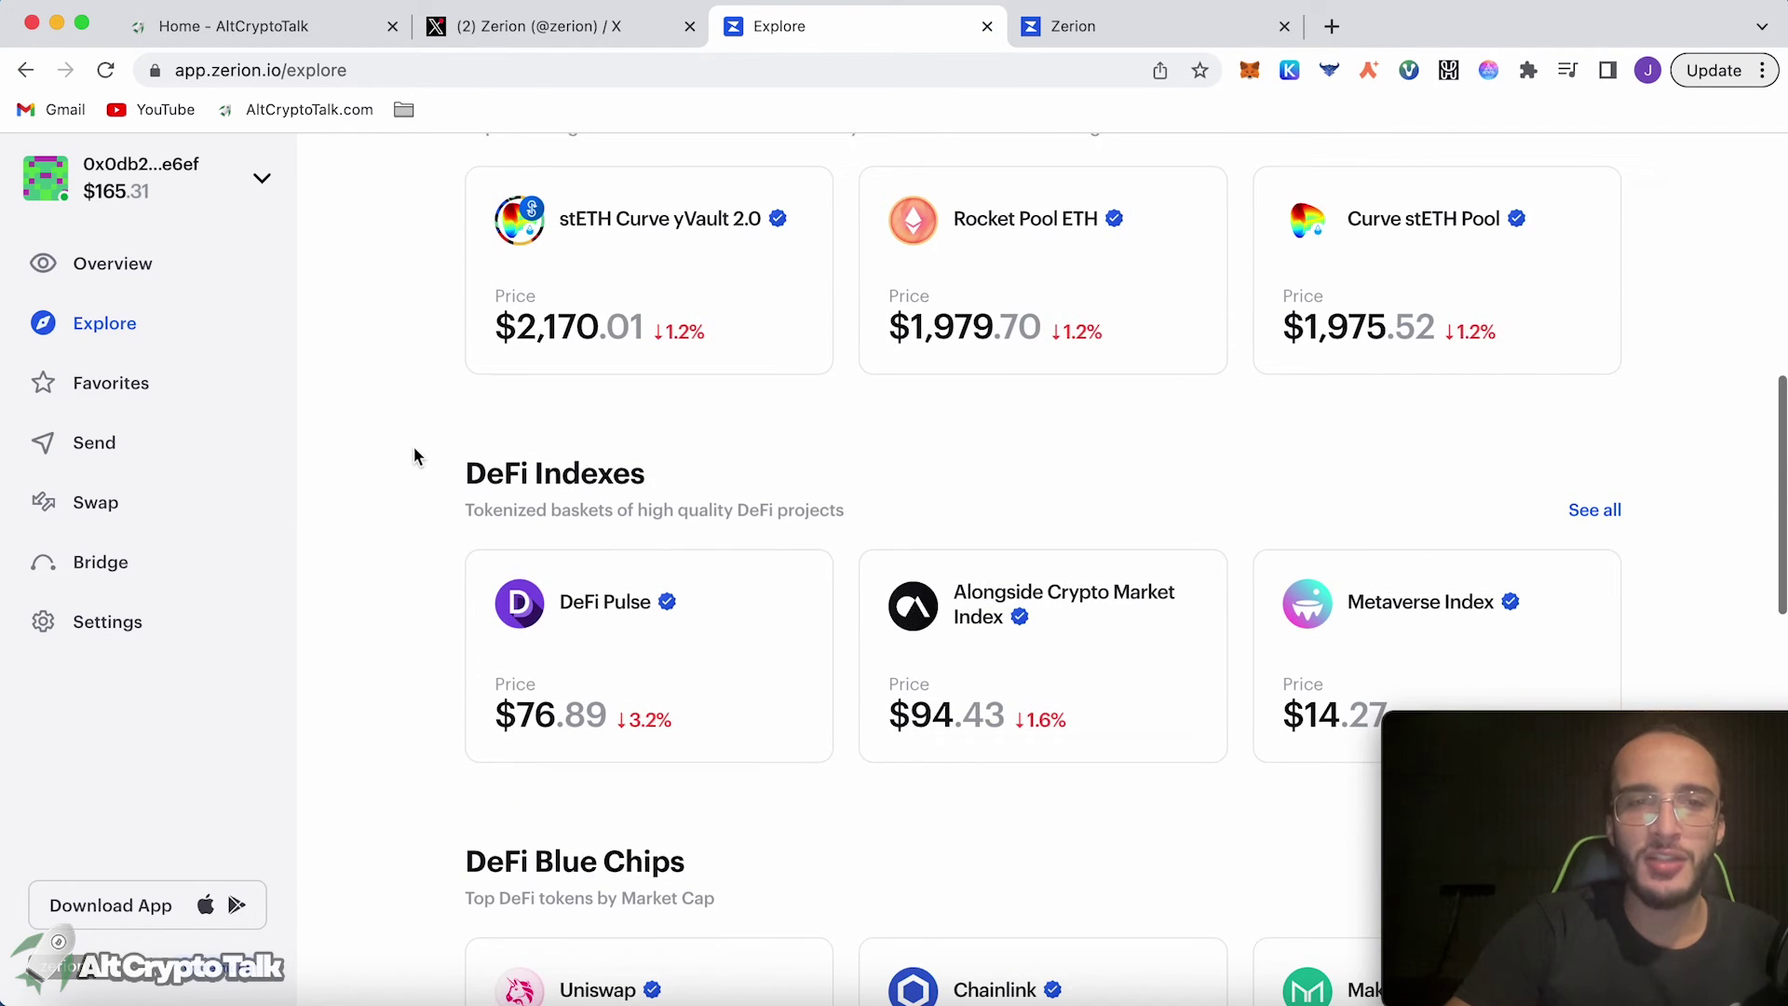
left_click(706, 625)
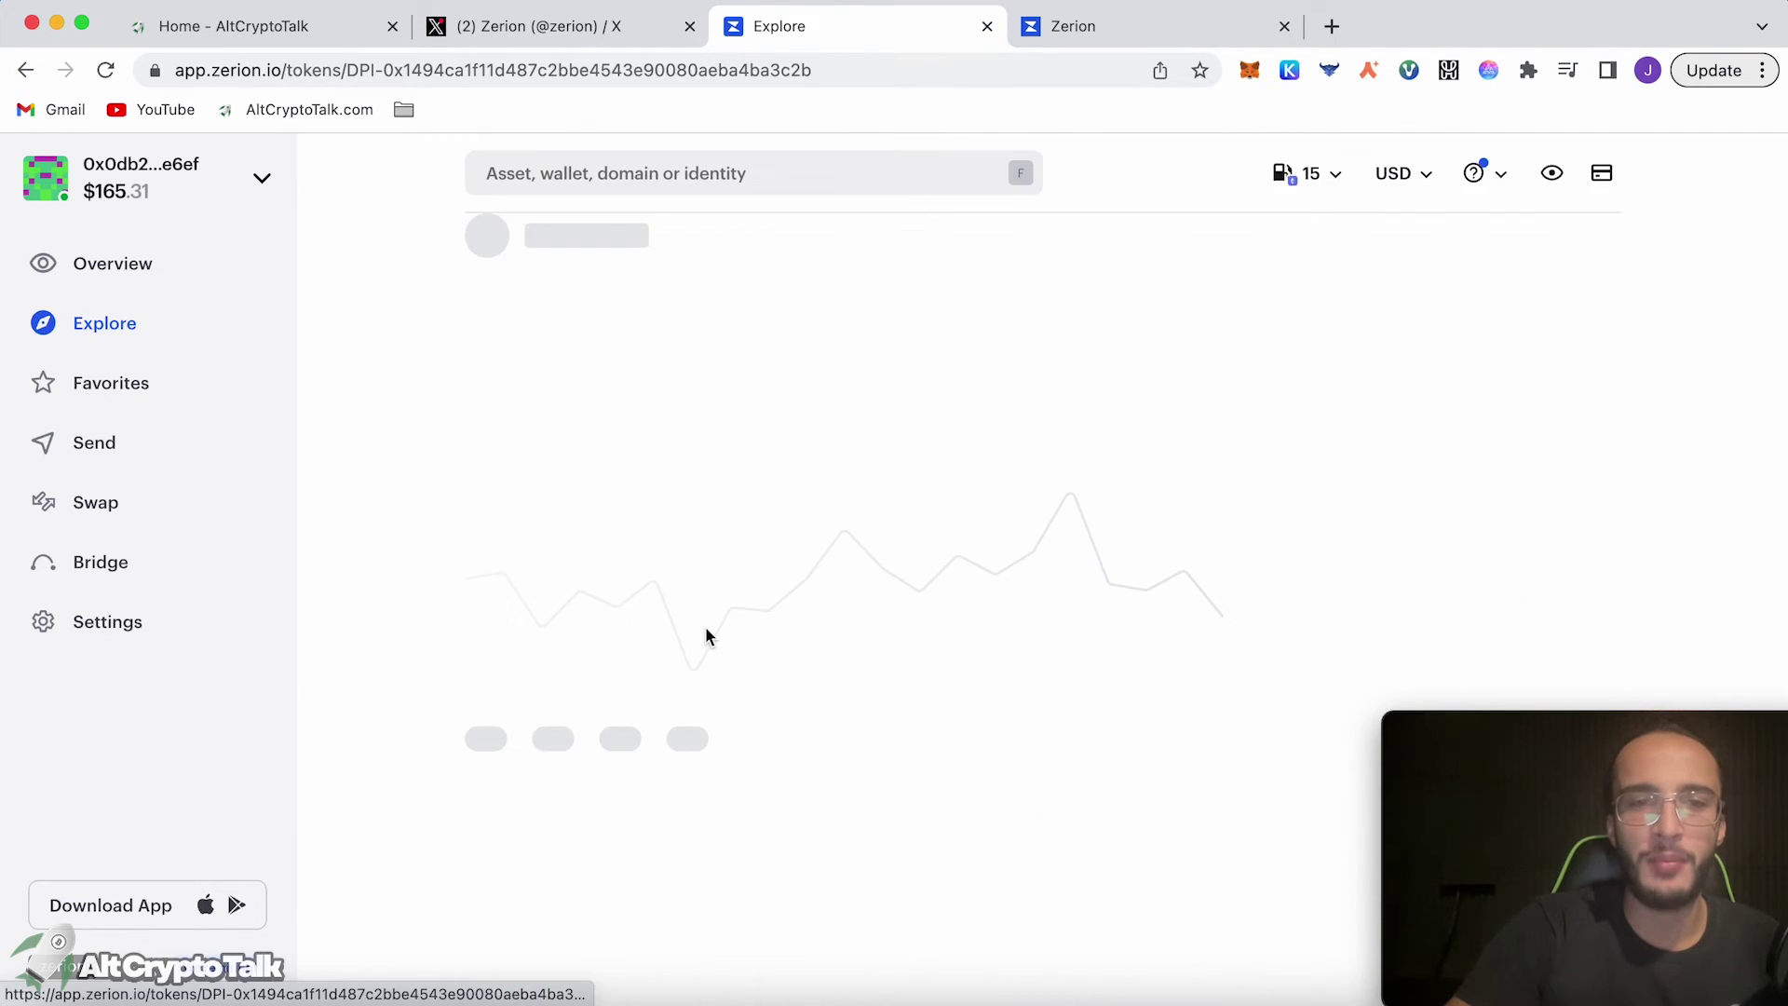
left_click(1375, 344)
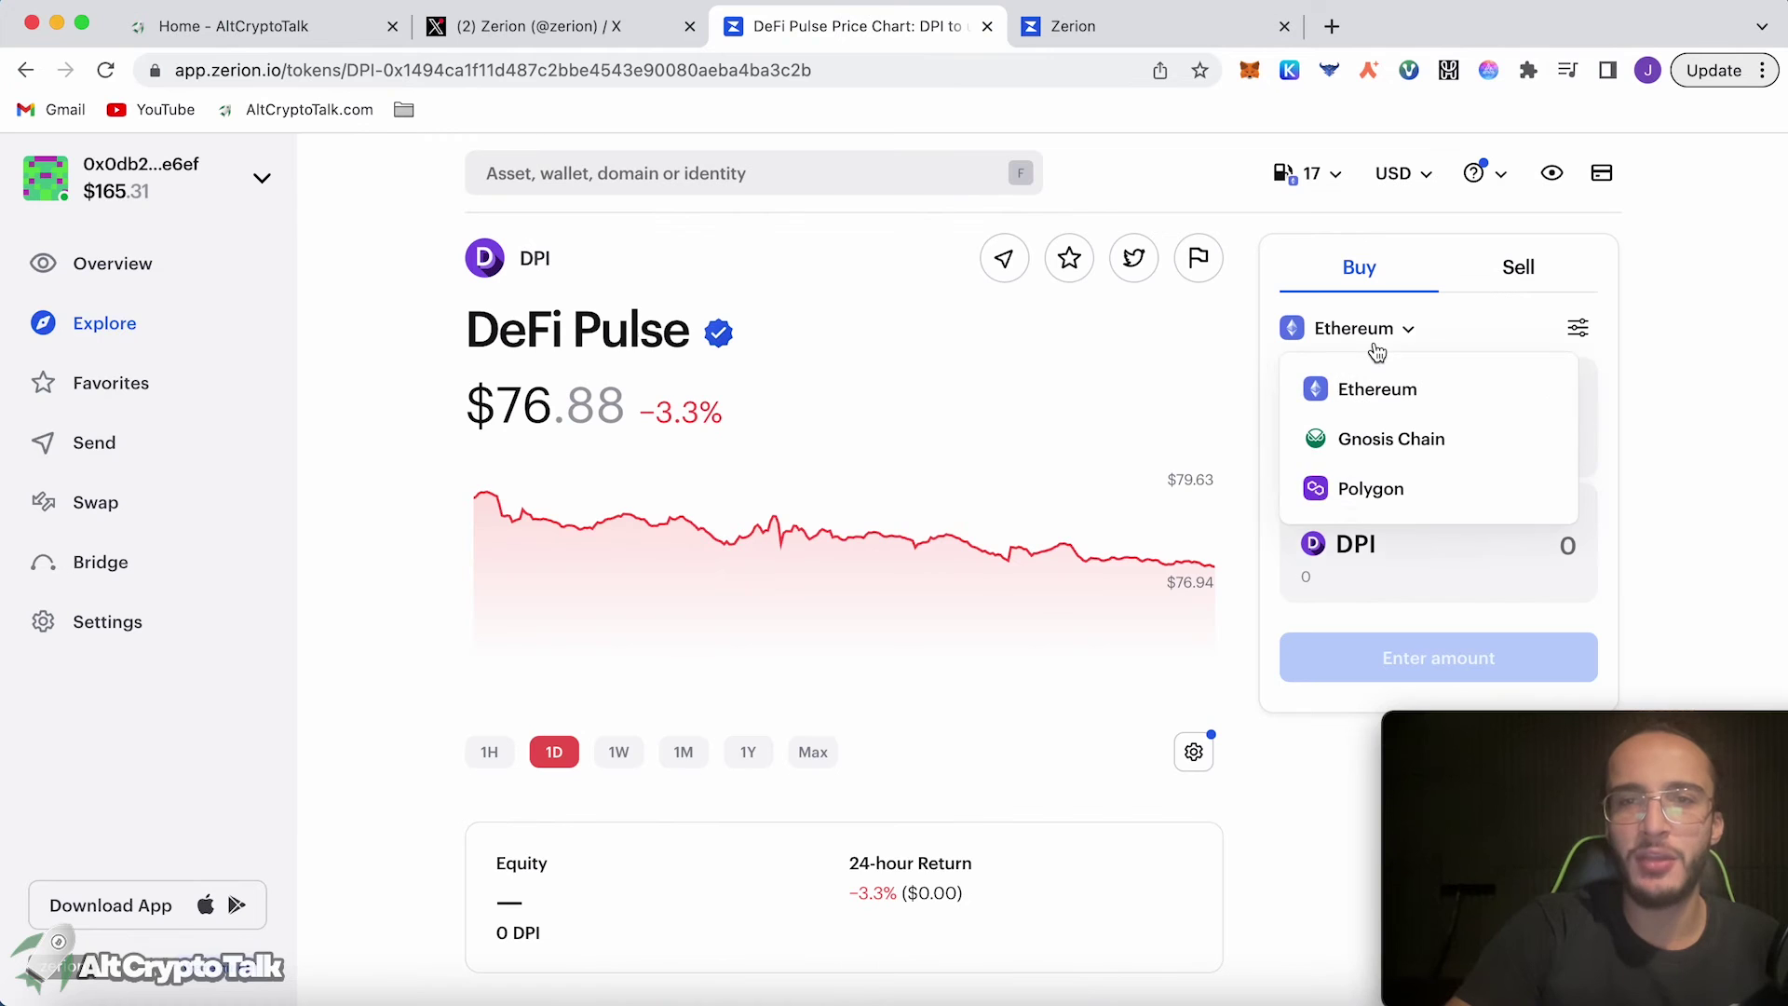
left_click(1416, 491)
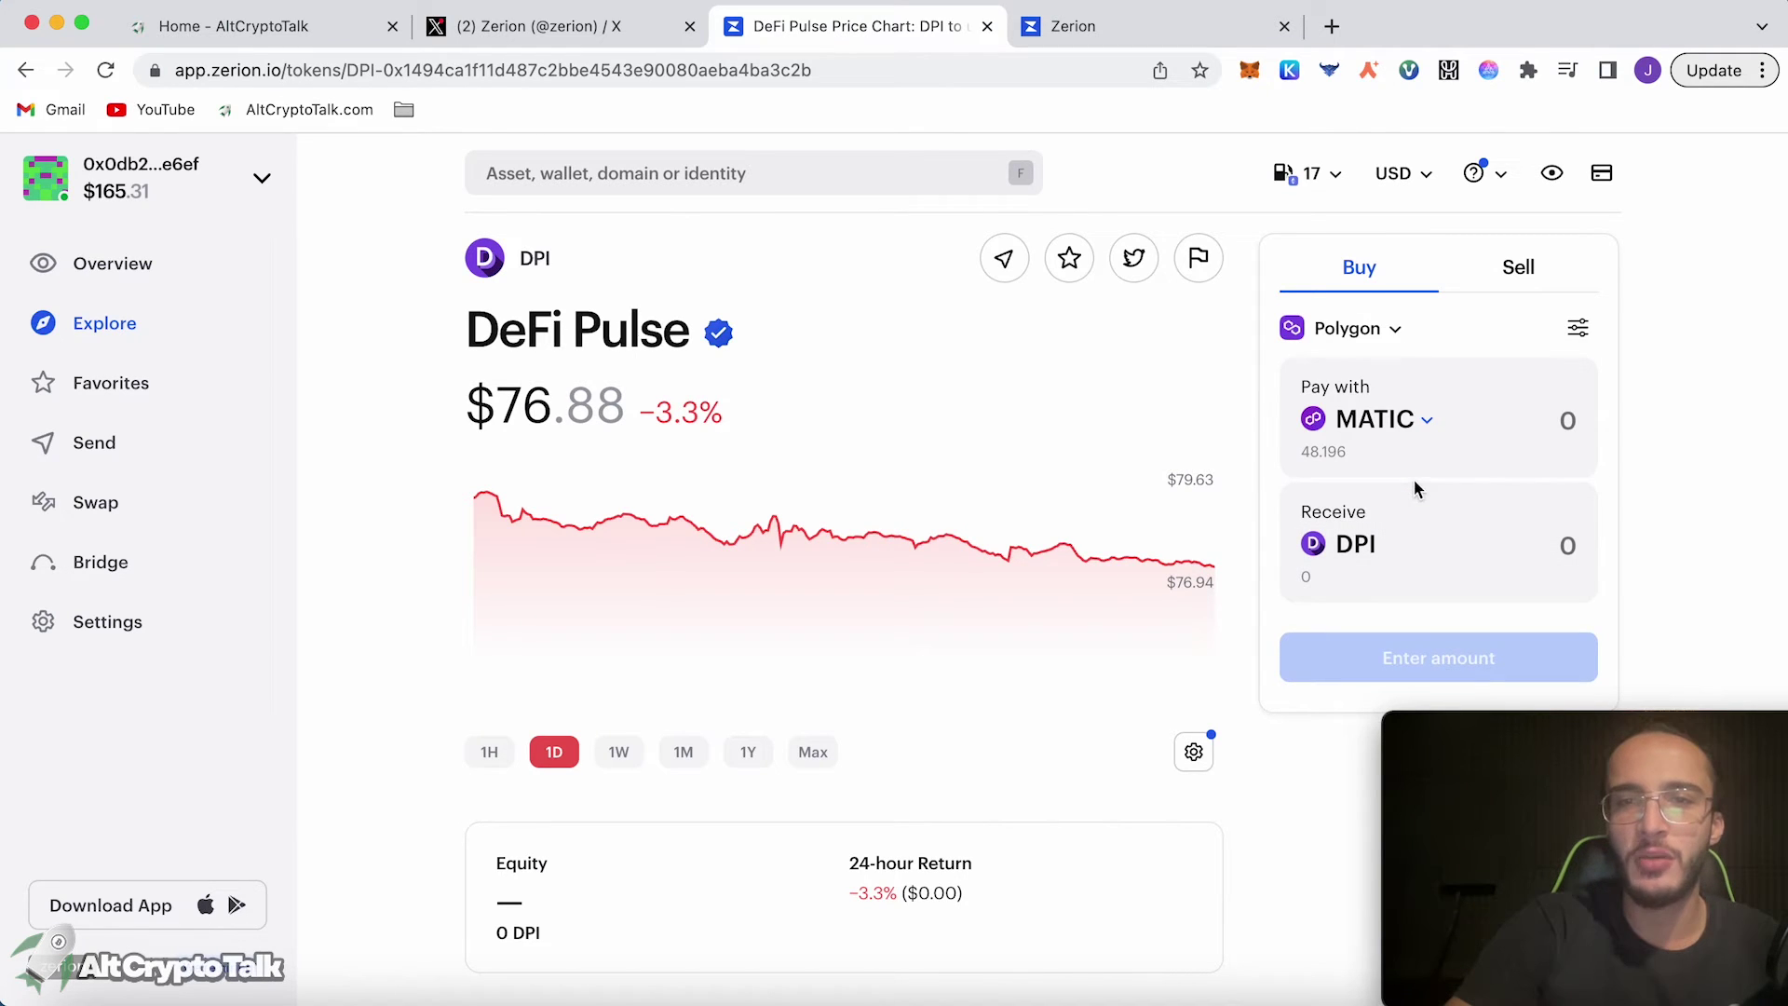
Pay 12 MATIC for about 0.103 DPI, confirm in MetaMask, and check the 36.1551 MATIC left
left_click(1557, 420)
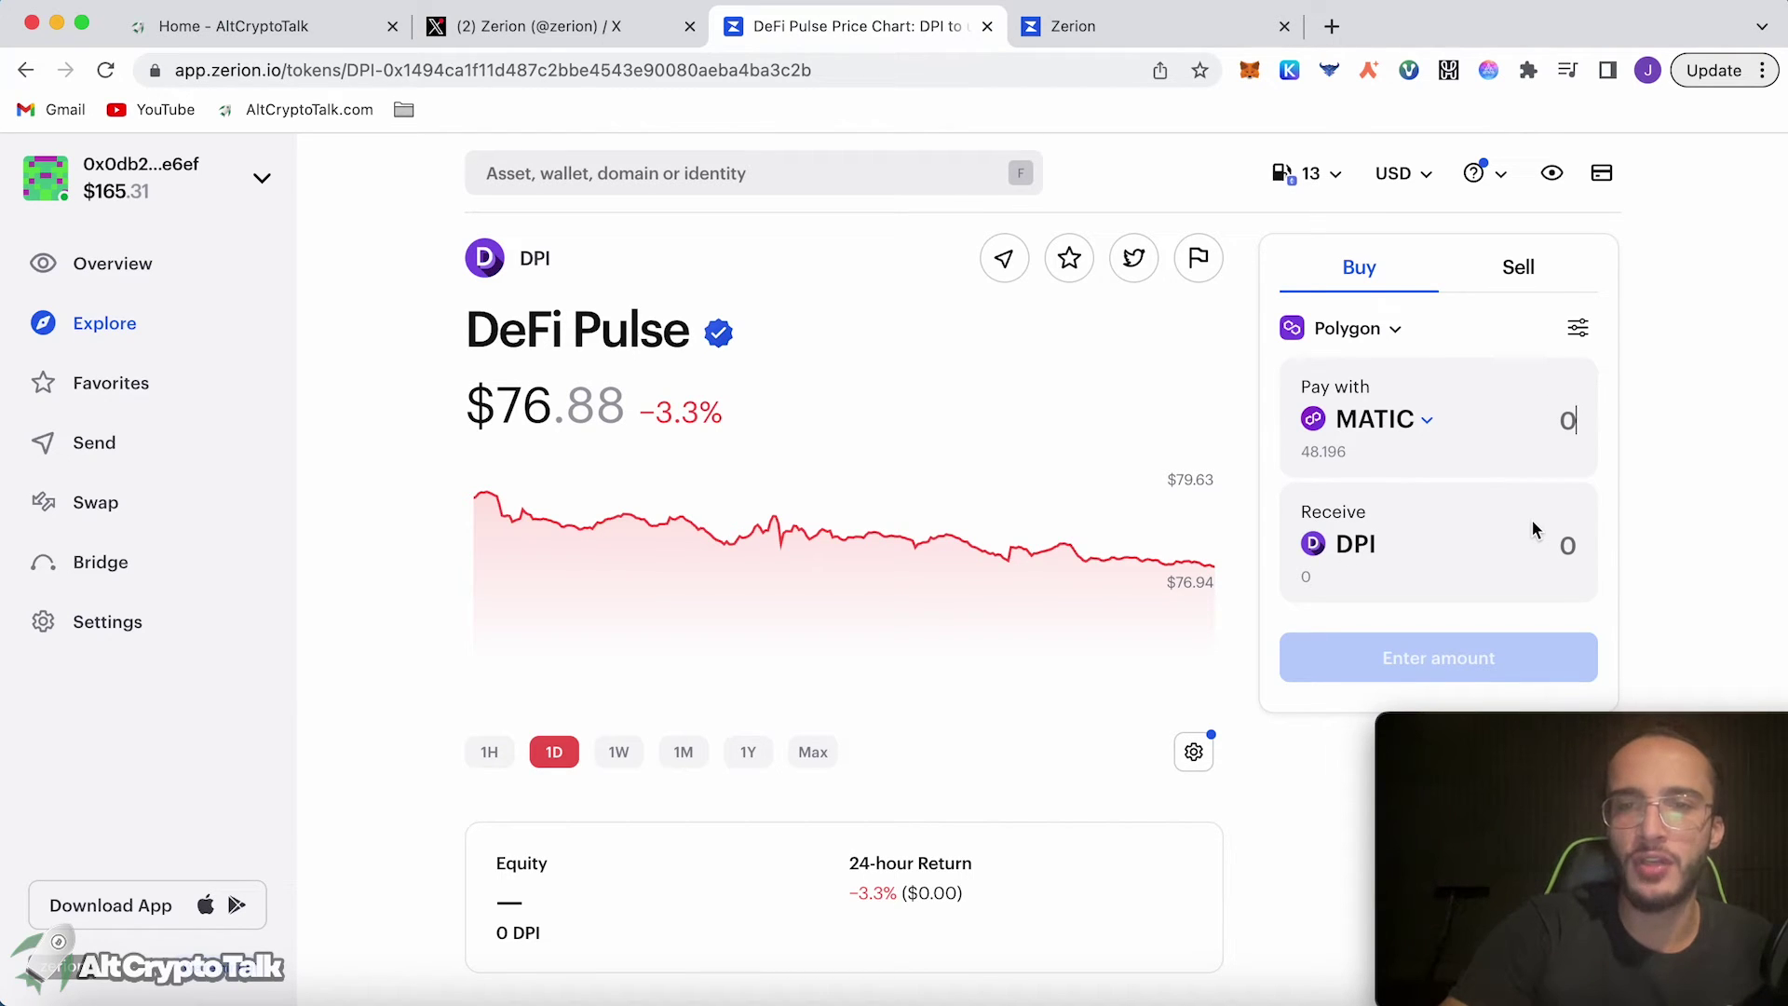
type("12")
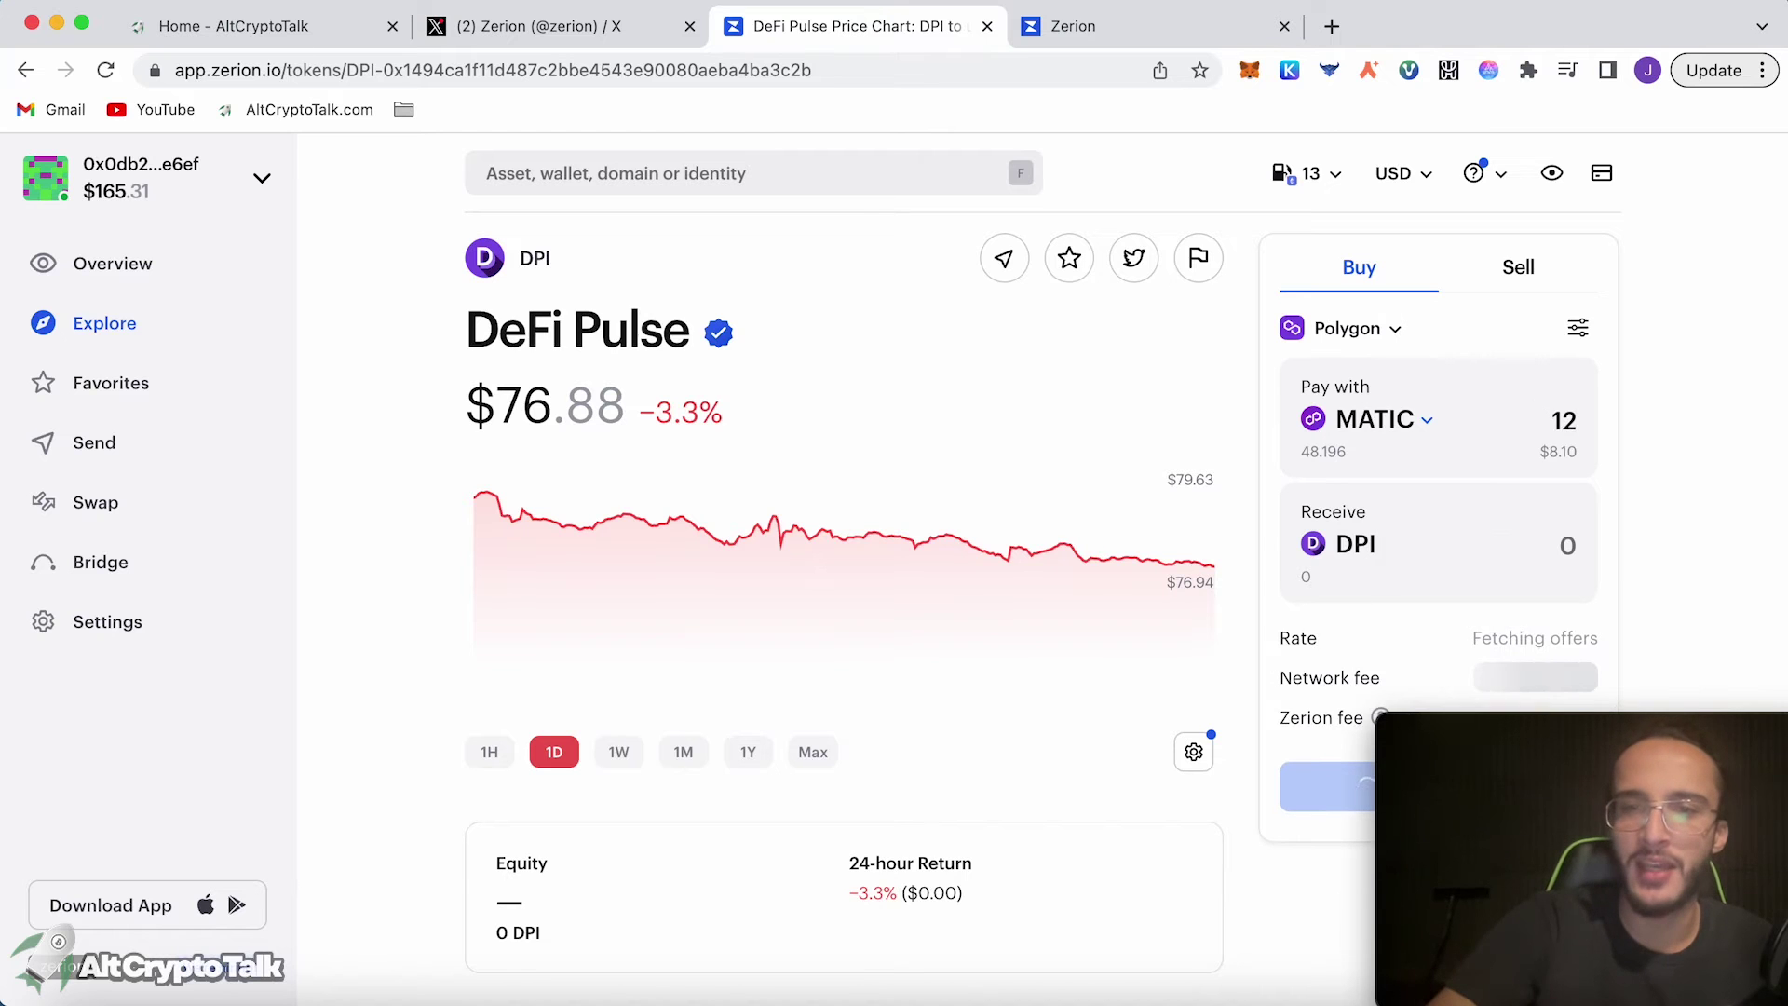
scroll(842, 466, "down", 3)
left_click(1327, 806)
scroll(1188, 561, "up", 3)
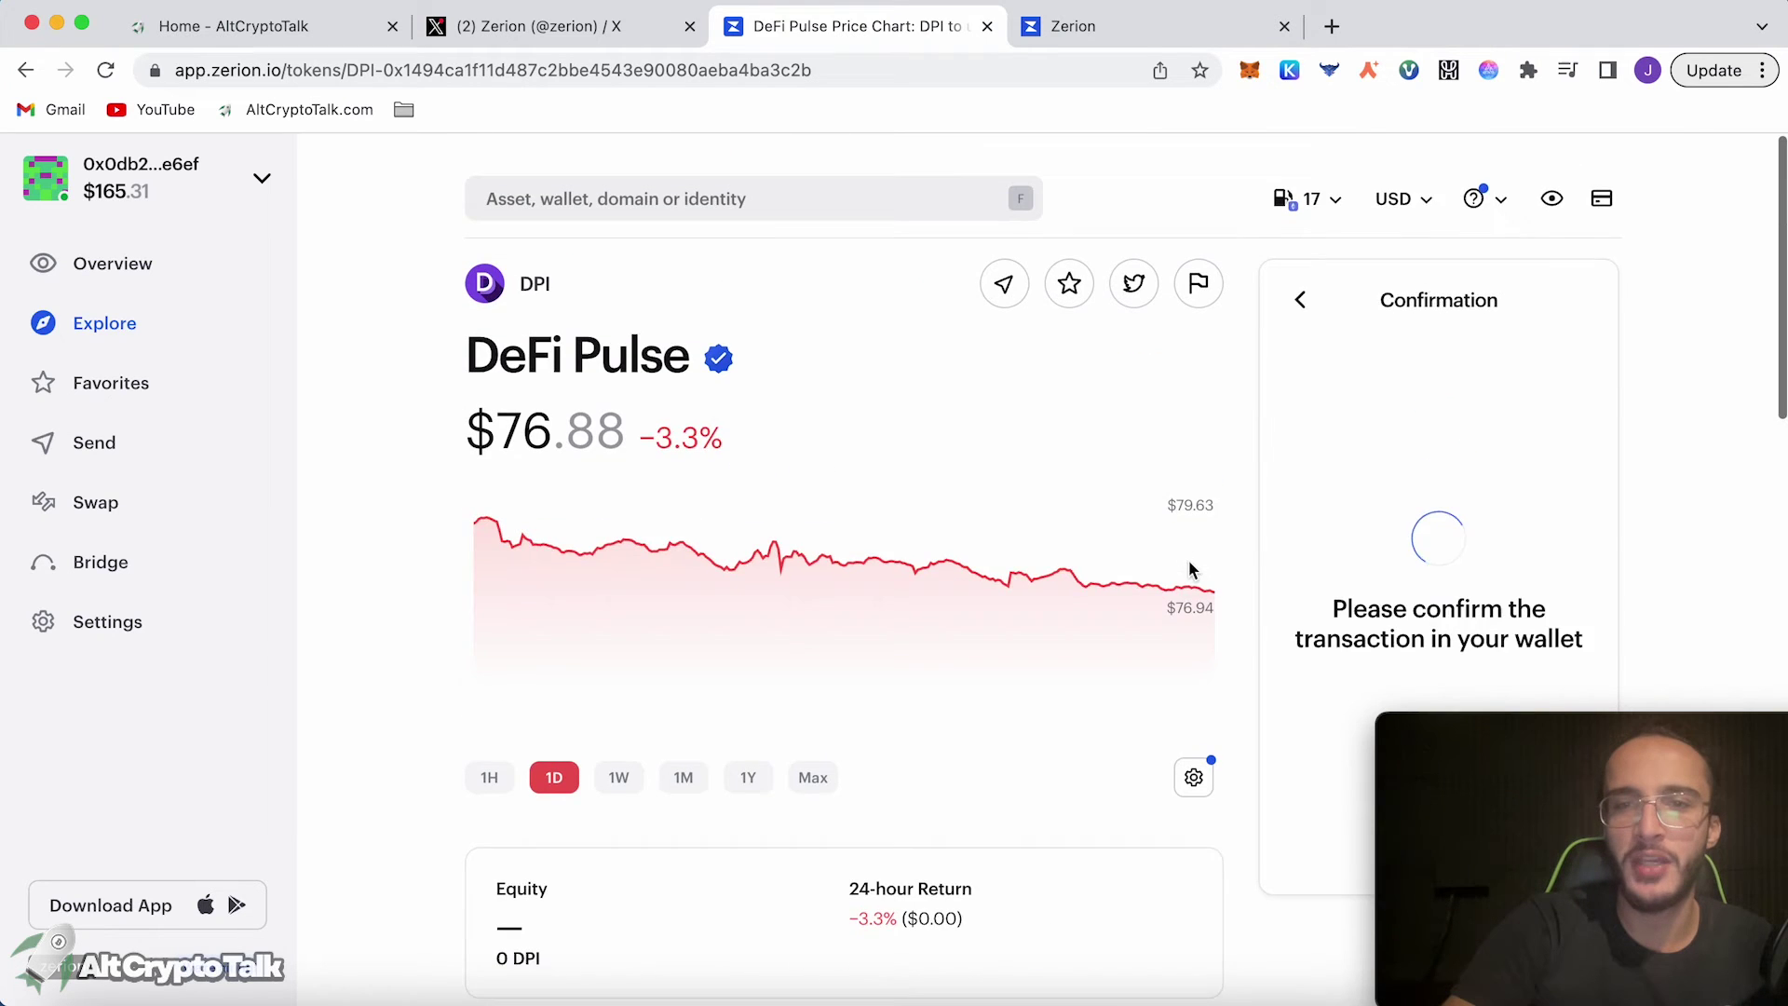
left_click(1674, 707)
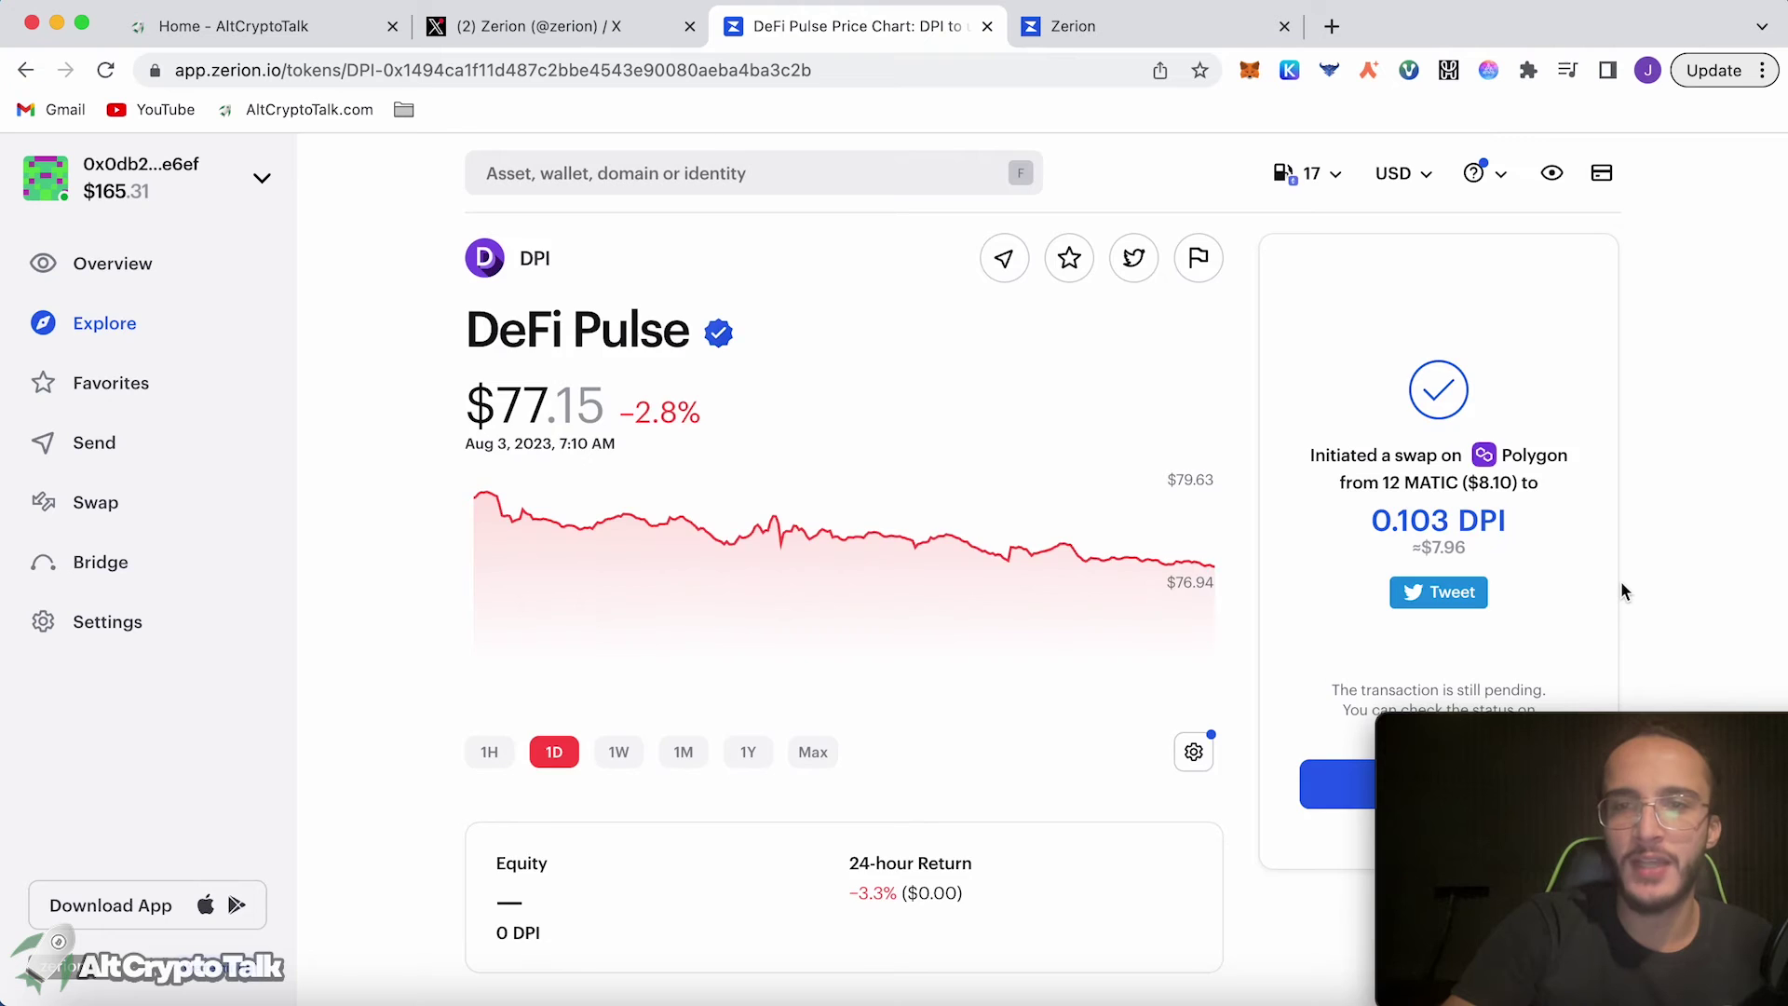
scroll(1621, 591, "down", 5)
left_click(1317, 711)
scroll(1317, 710, "up", 5)
left_click(1250, 70)
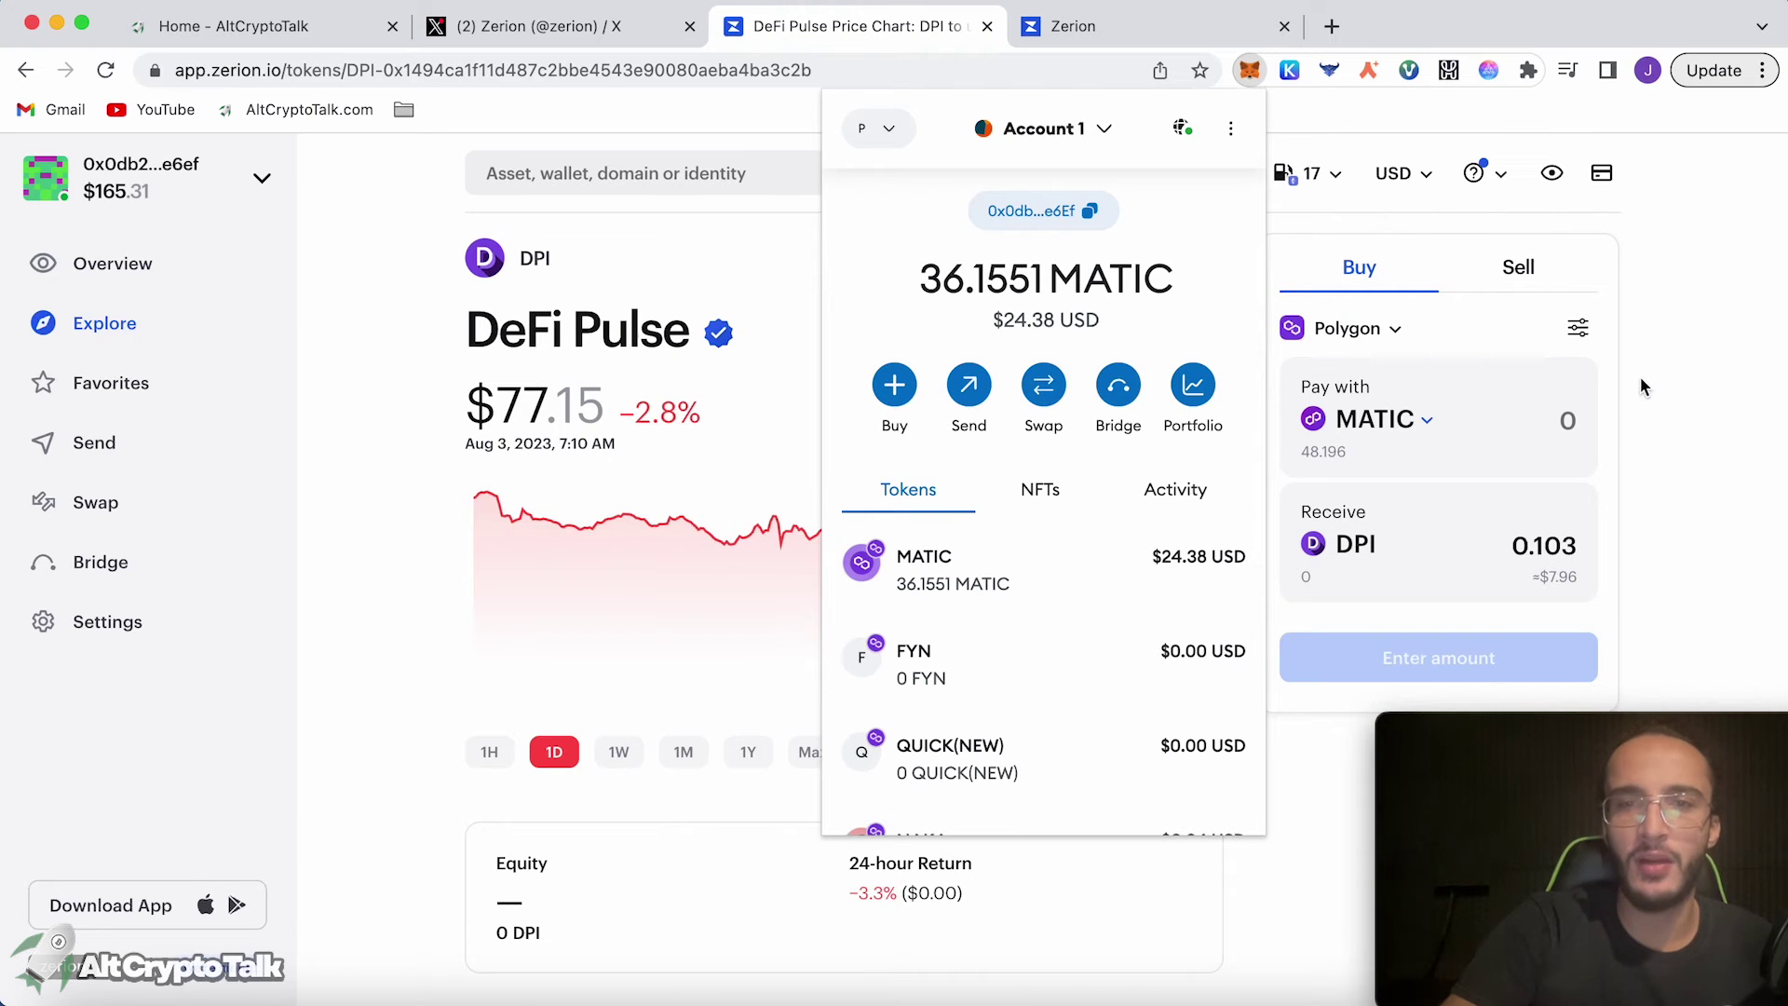
Go to the Polygon Swap page, showing MATIC to USDC with a 36.155 MATIC balance
left_click(147, 508)
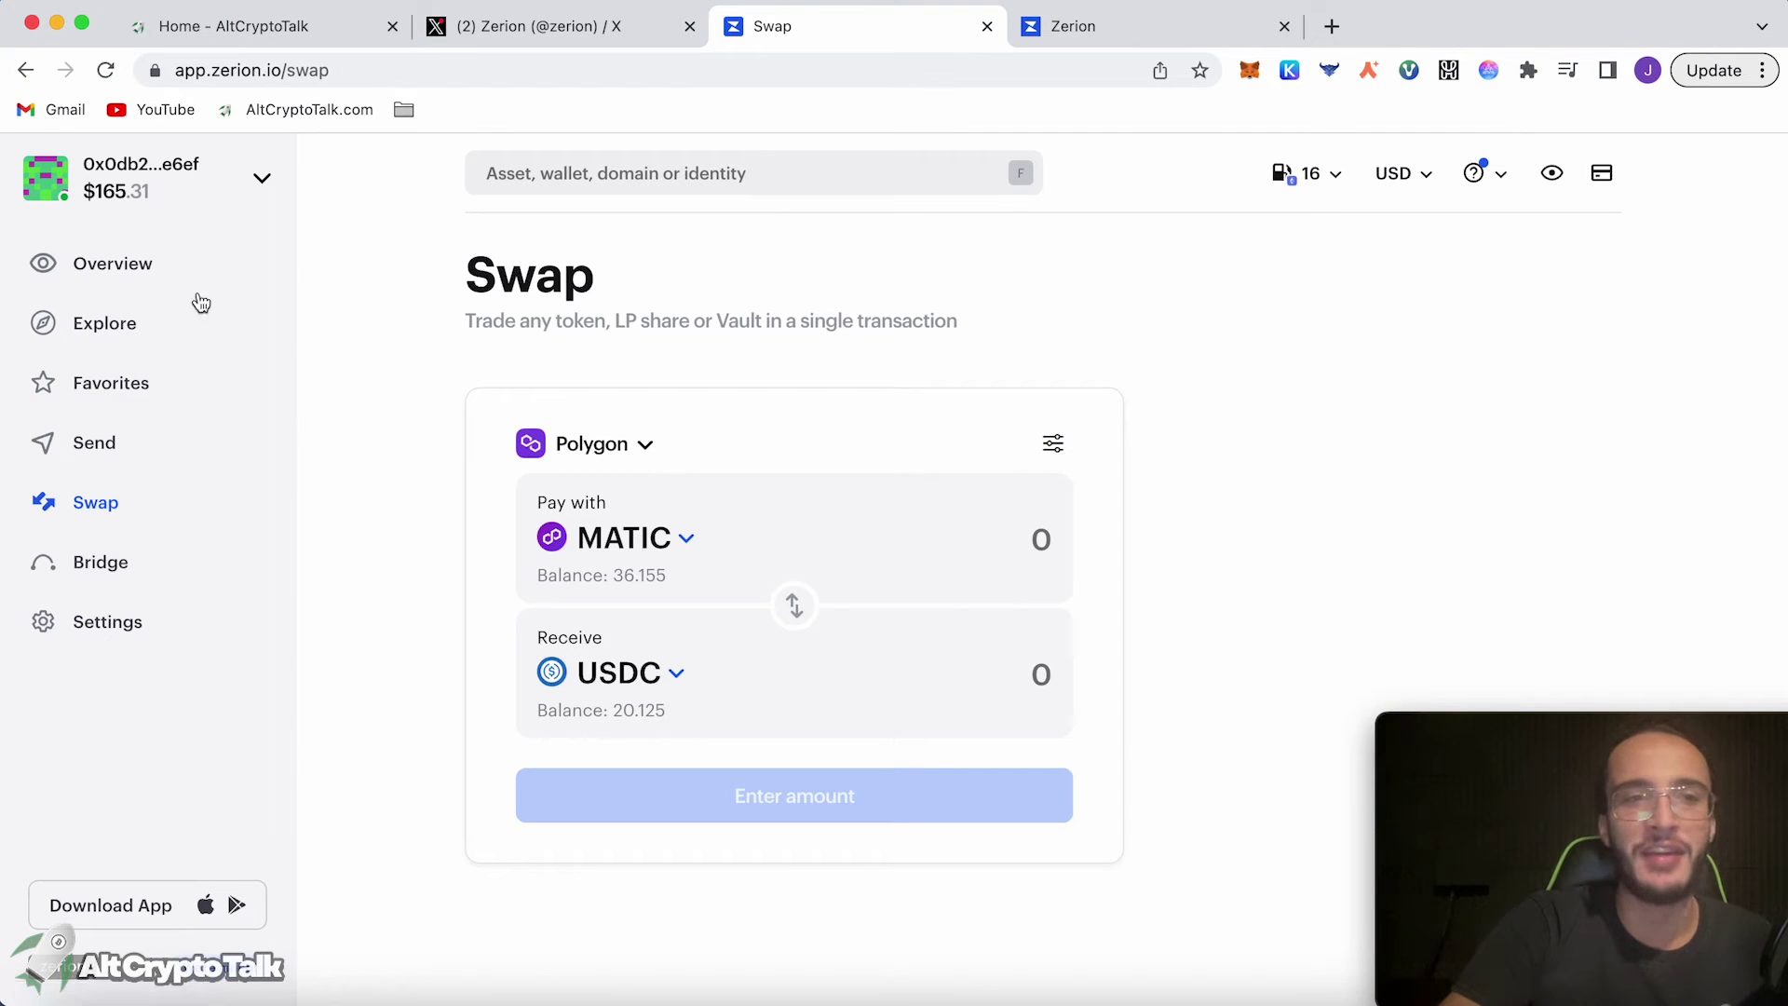
Pay with the full 0.1036 DPI balance, receiving MATIC
left_click(794, 606)
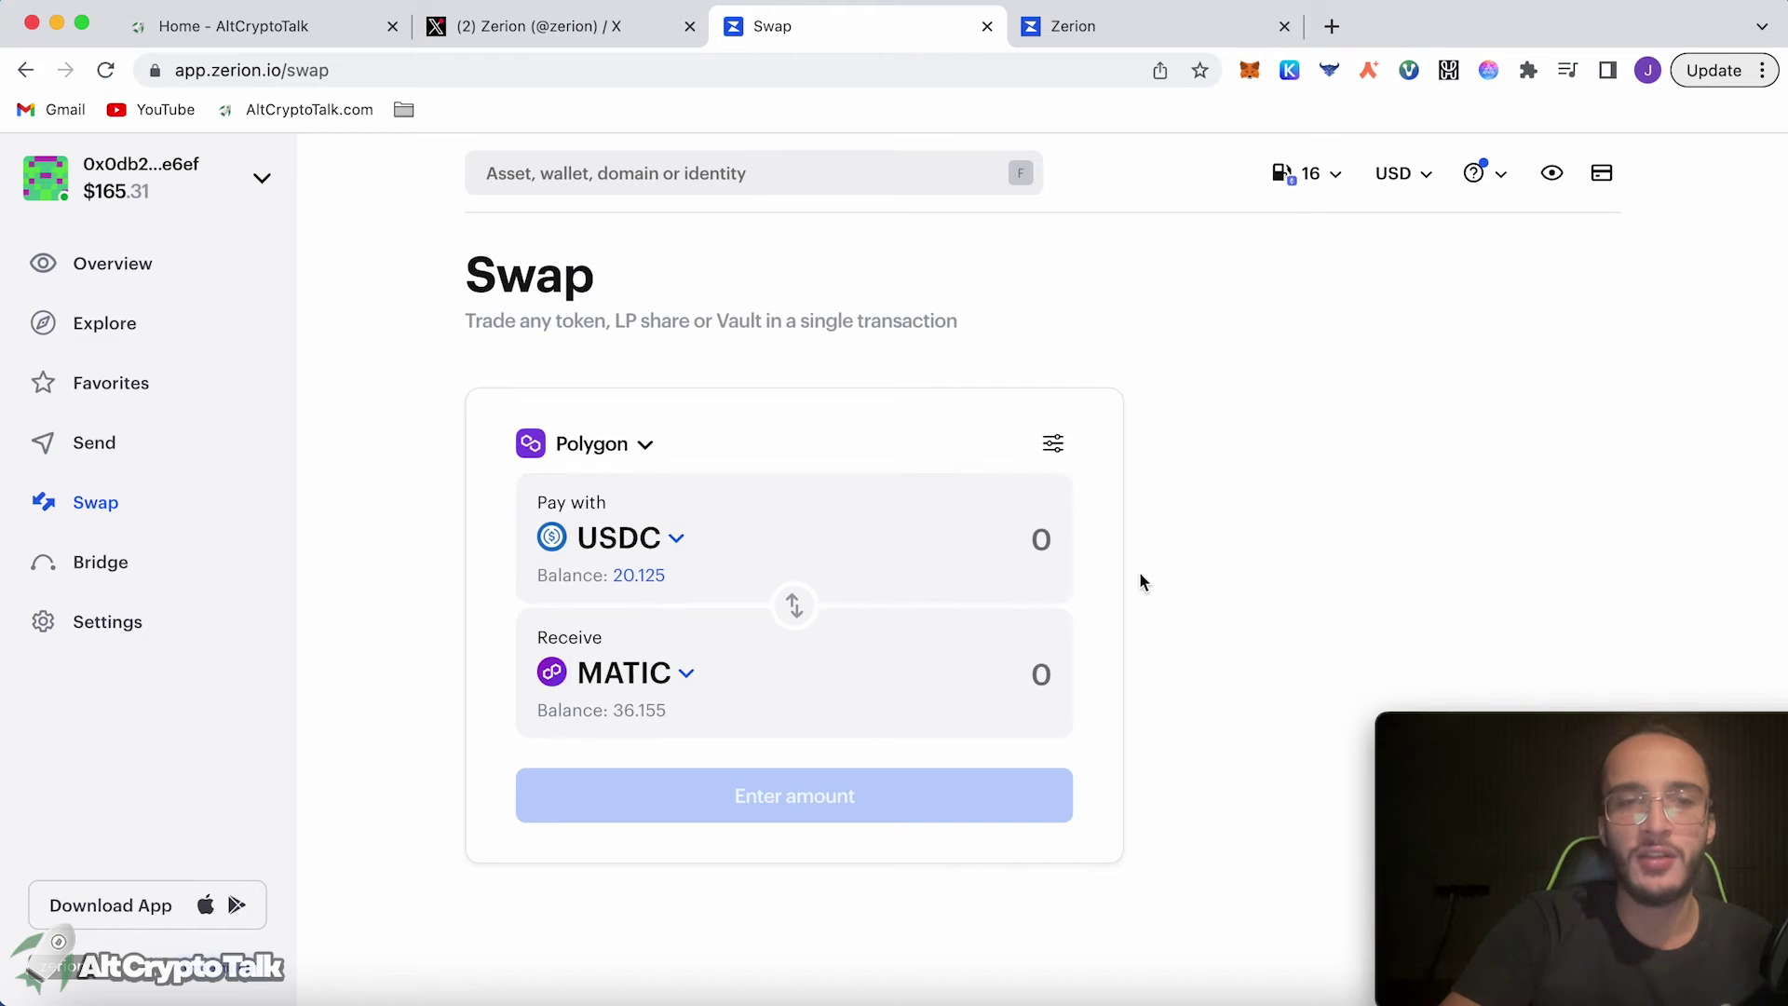
left_click(678, 539)
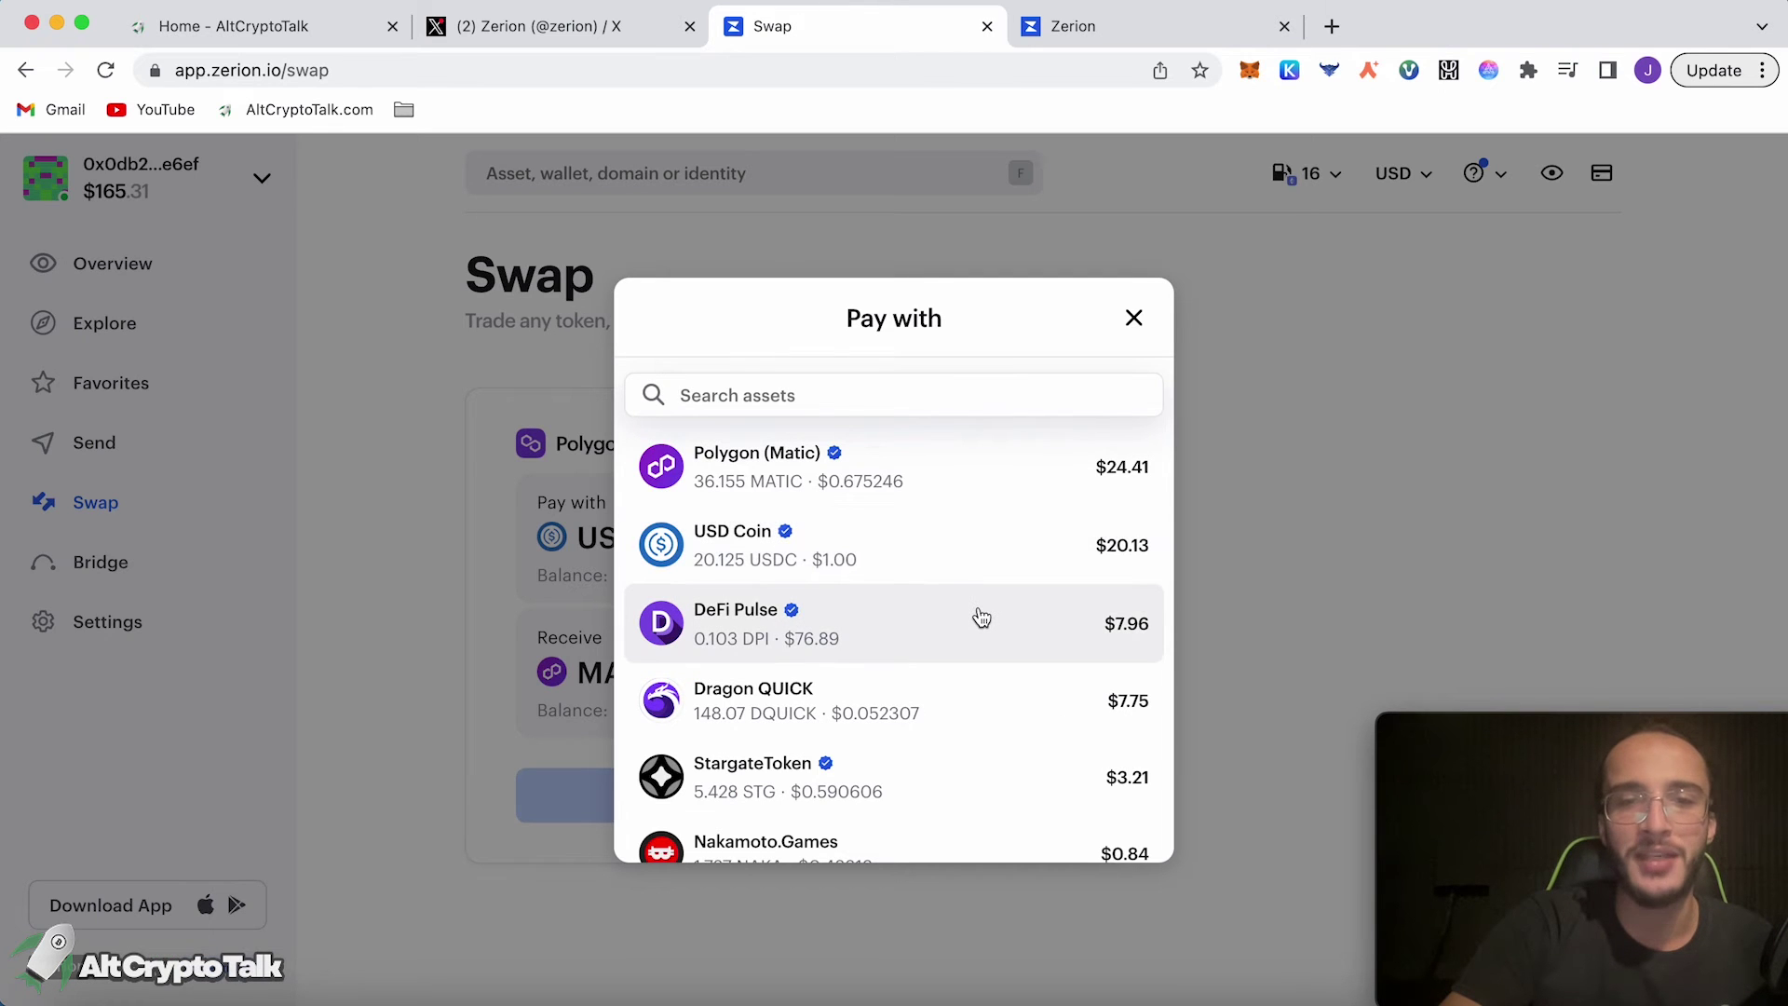
left_click(981, 616)
left_click(639, 570)
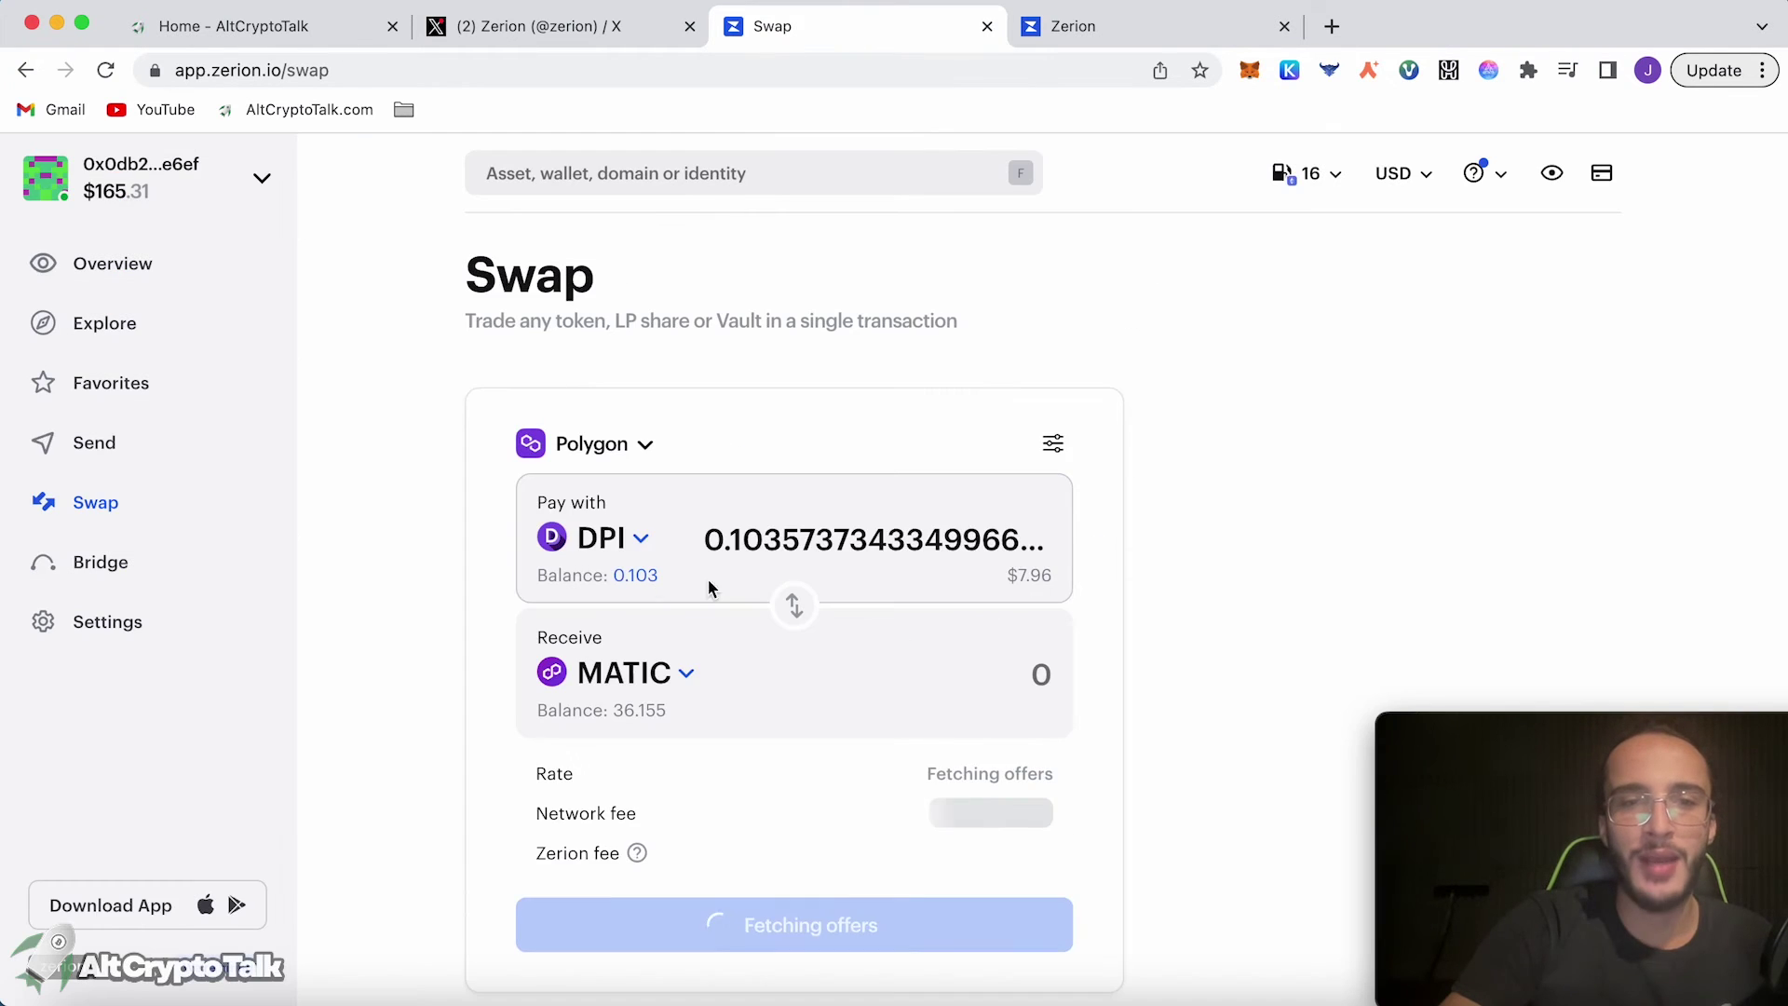
scroll(792, 708, "down", 3)
Approve a max DPI spending cap in MetaMask, then swap for about 11.76 MATIC
left_click(860, 853)
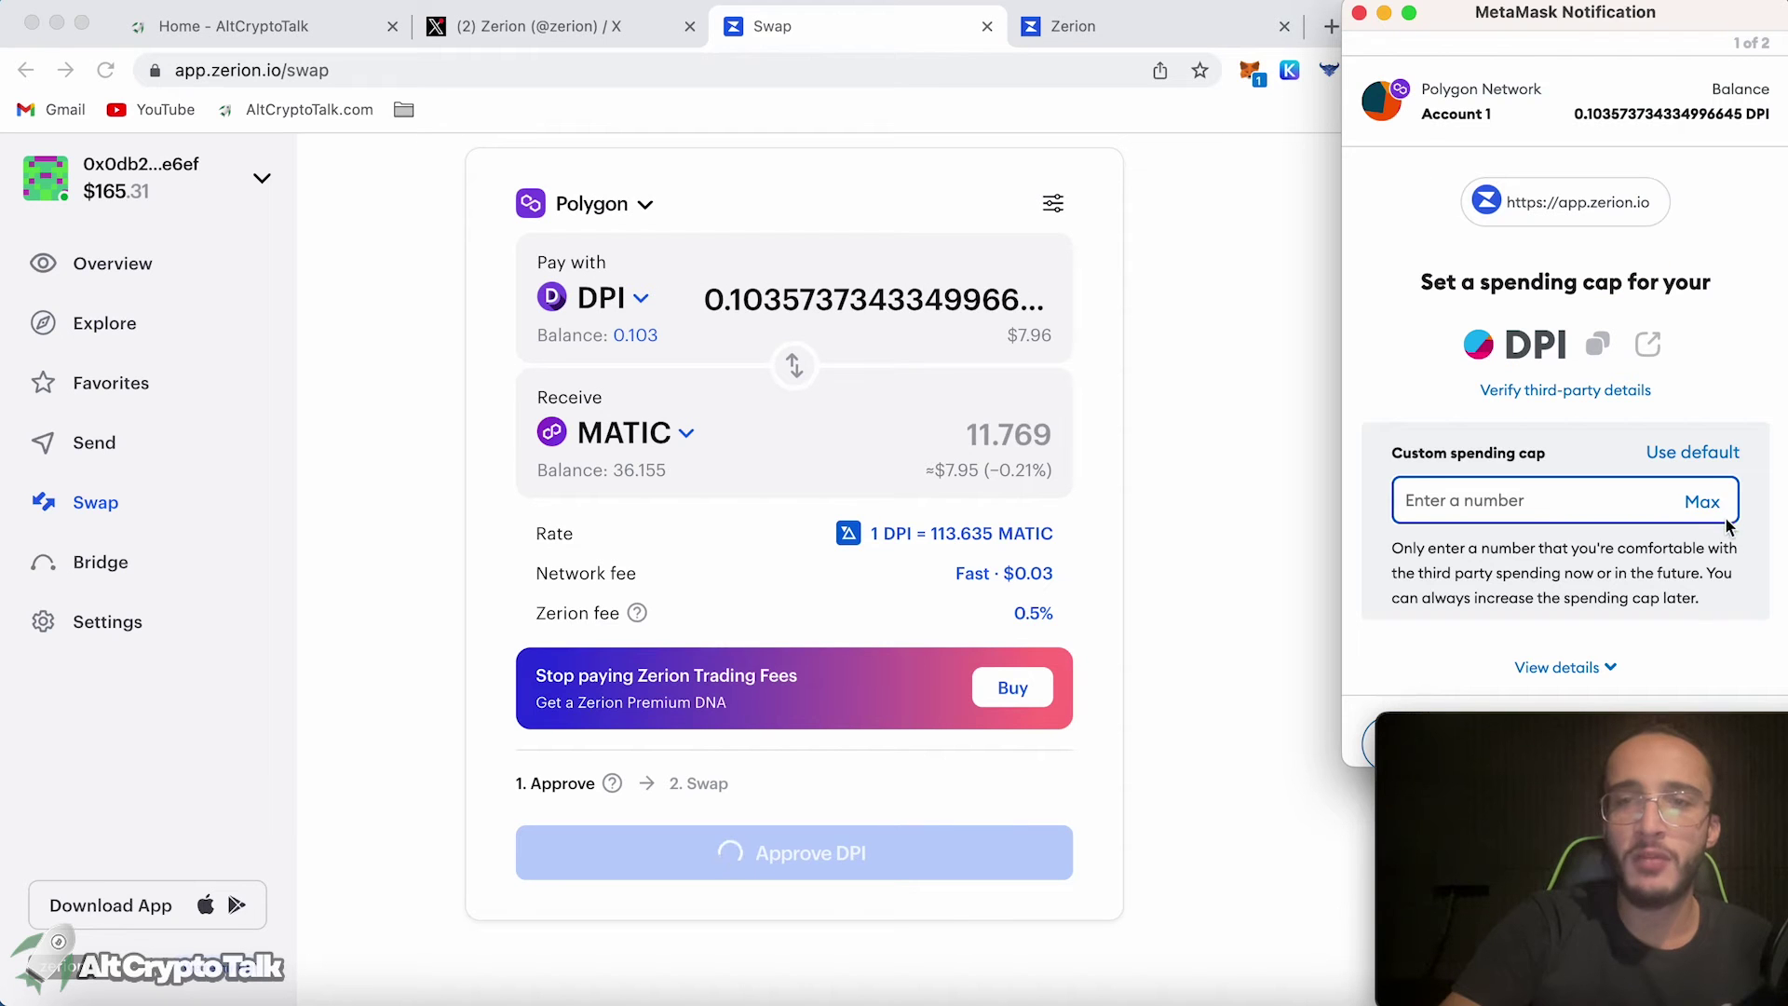
left_click(1703, 504)
scroll(1709, 515, "down", 1)
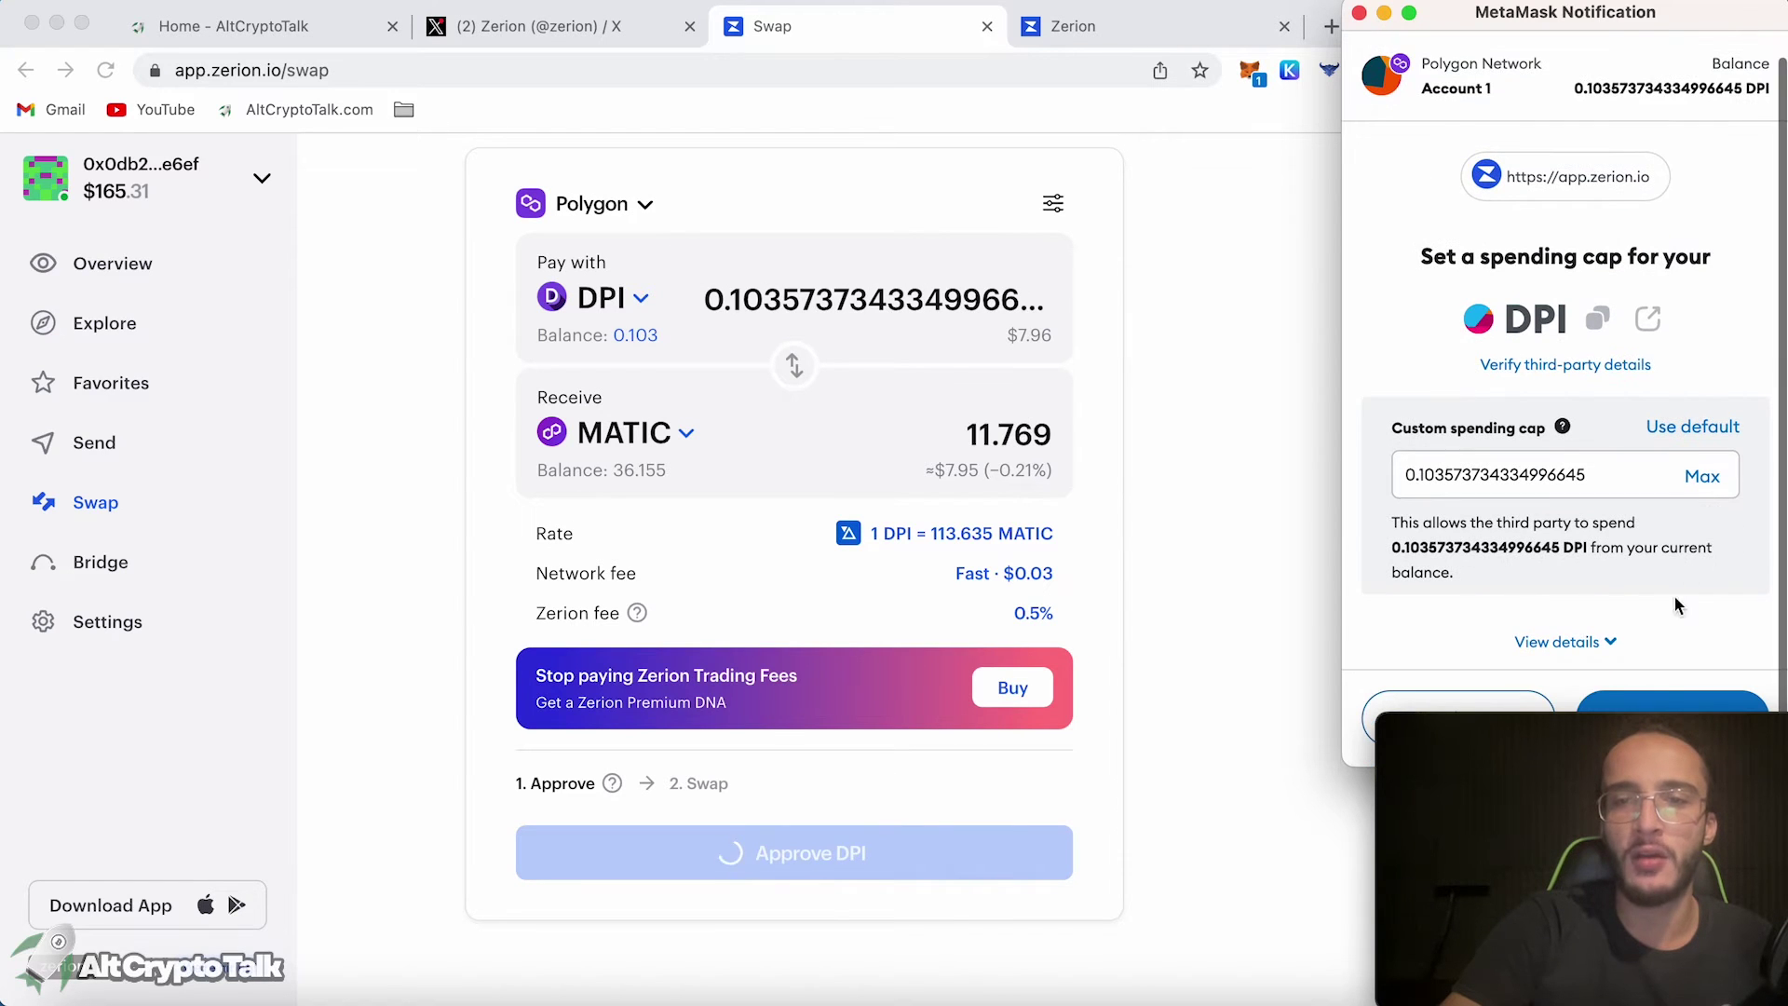
left_click(1658, 706)
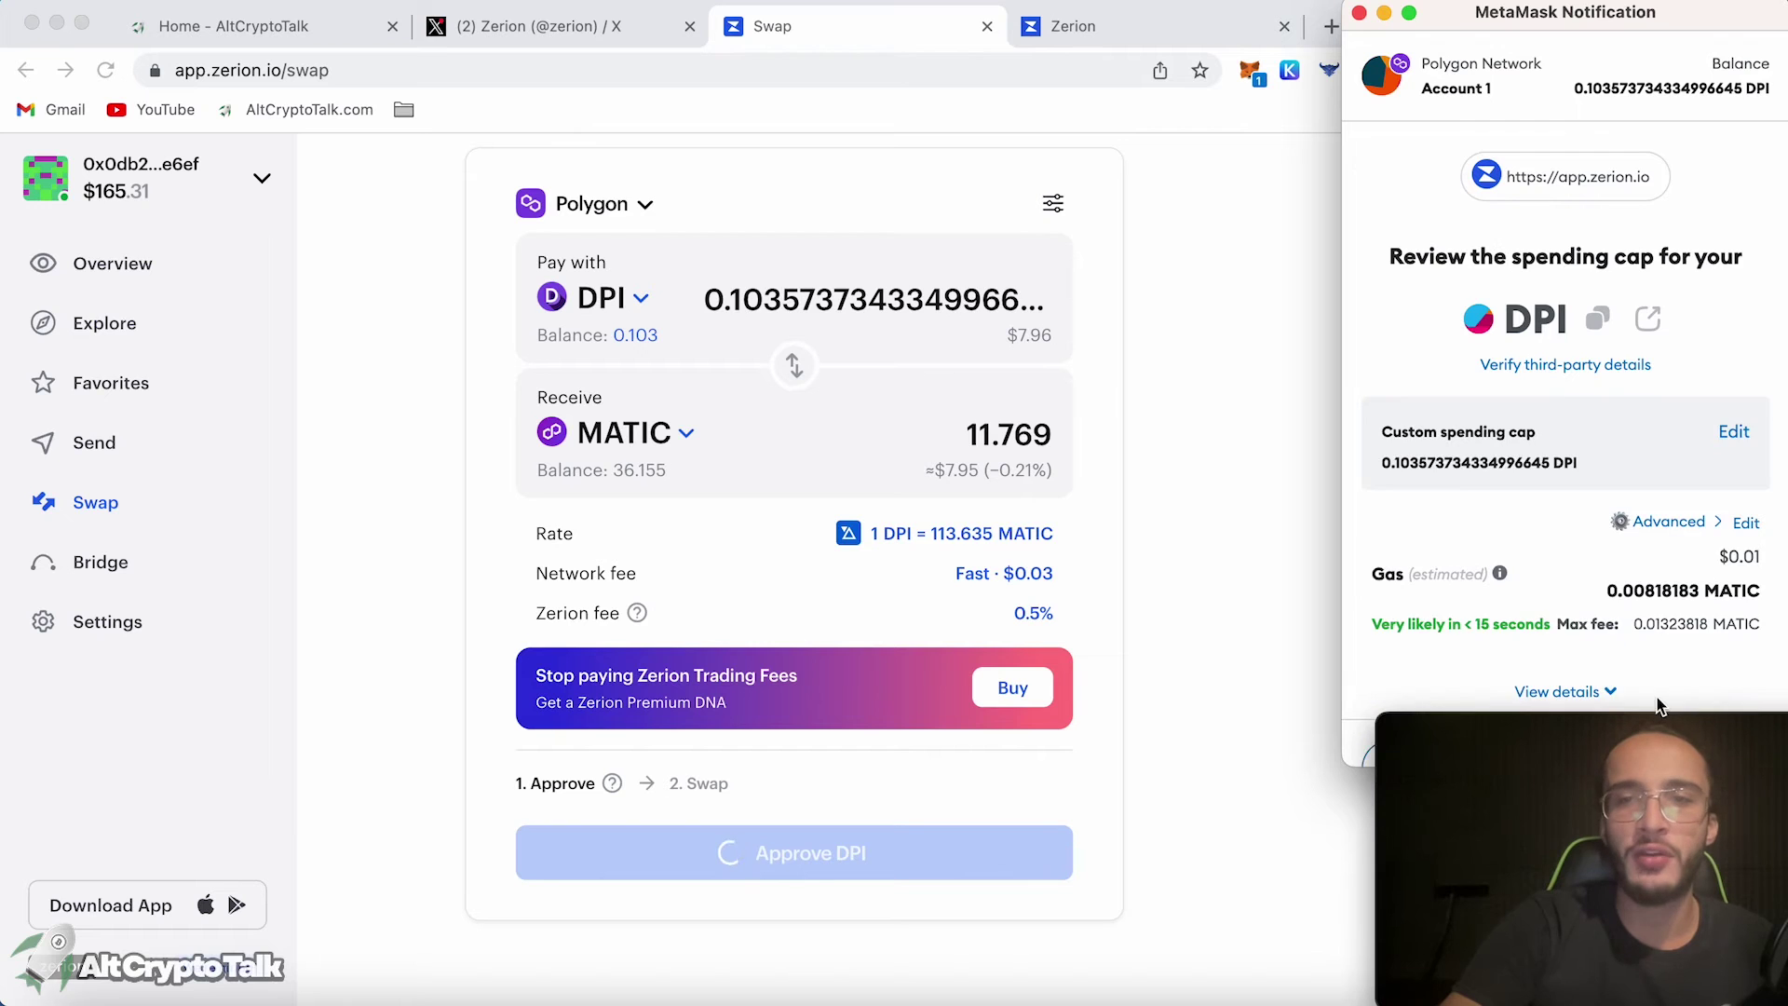
scroll(1663, 645, "down", 2)
left_click(1652, 700)
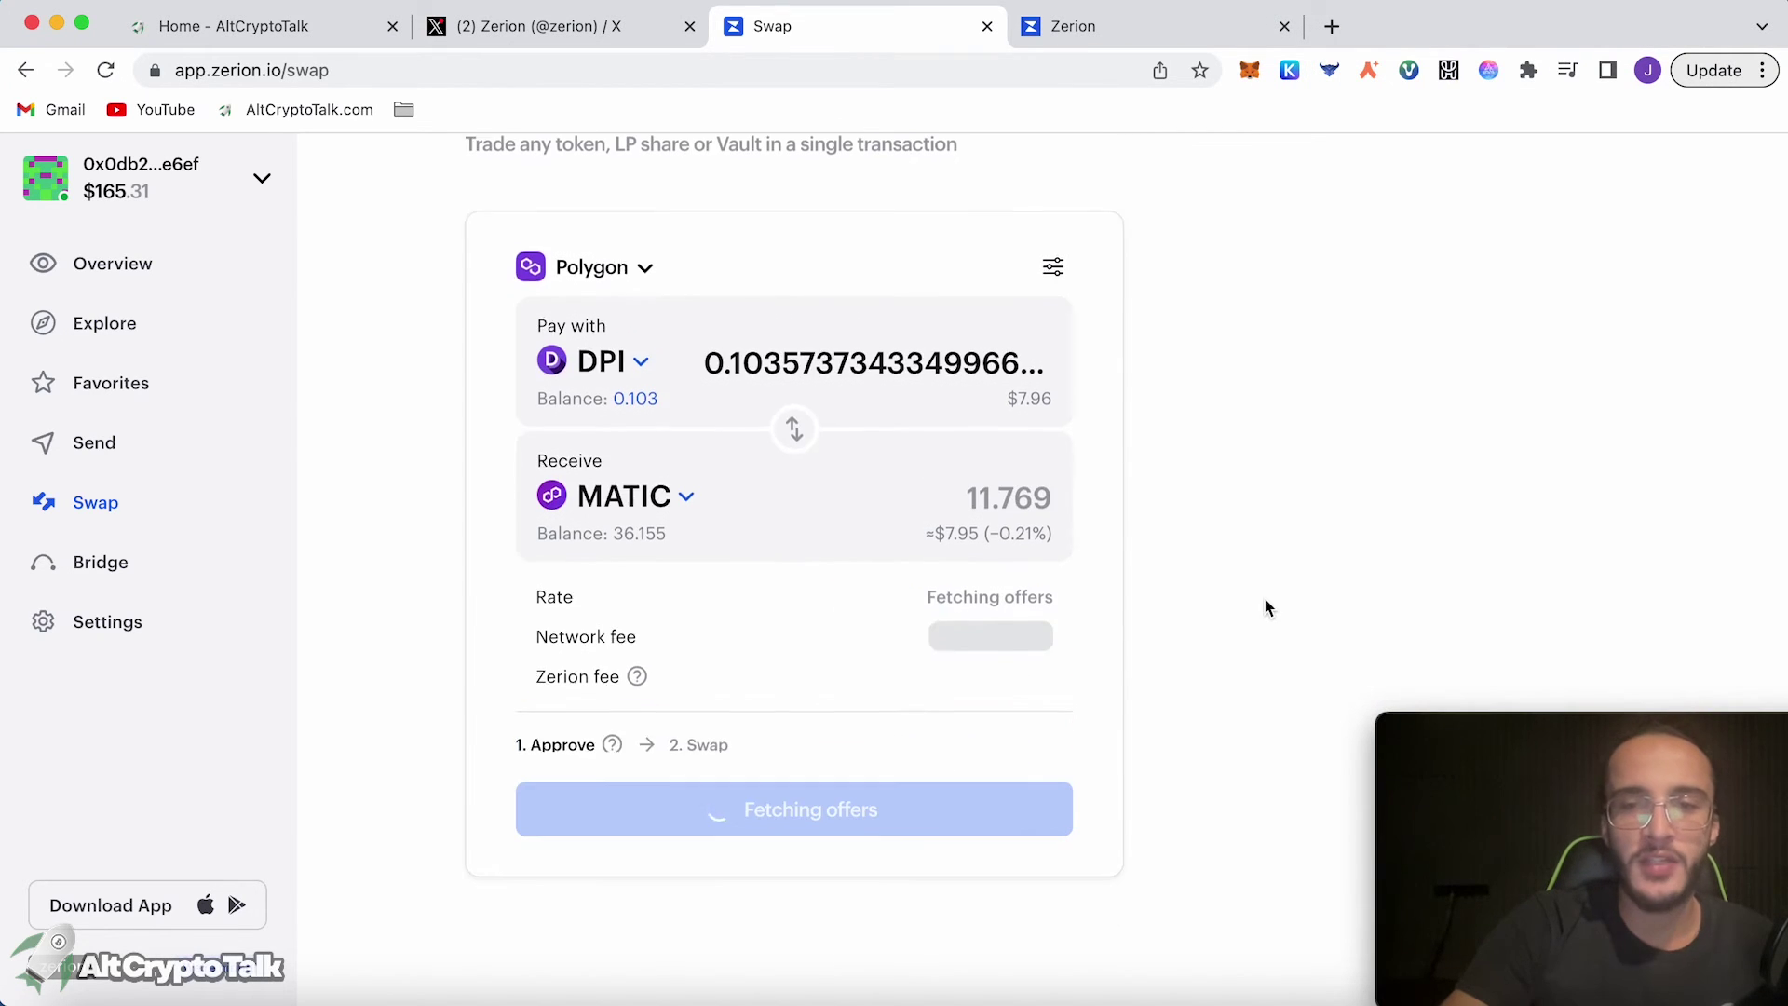
scroll(1175, 663, "down", 2)
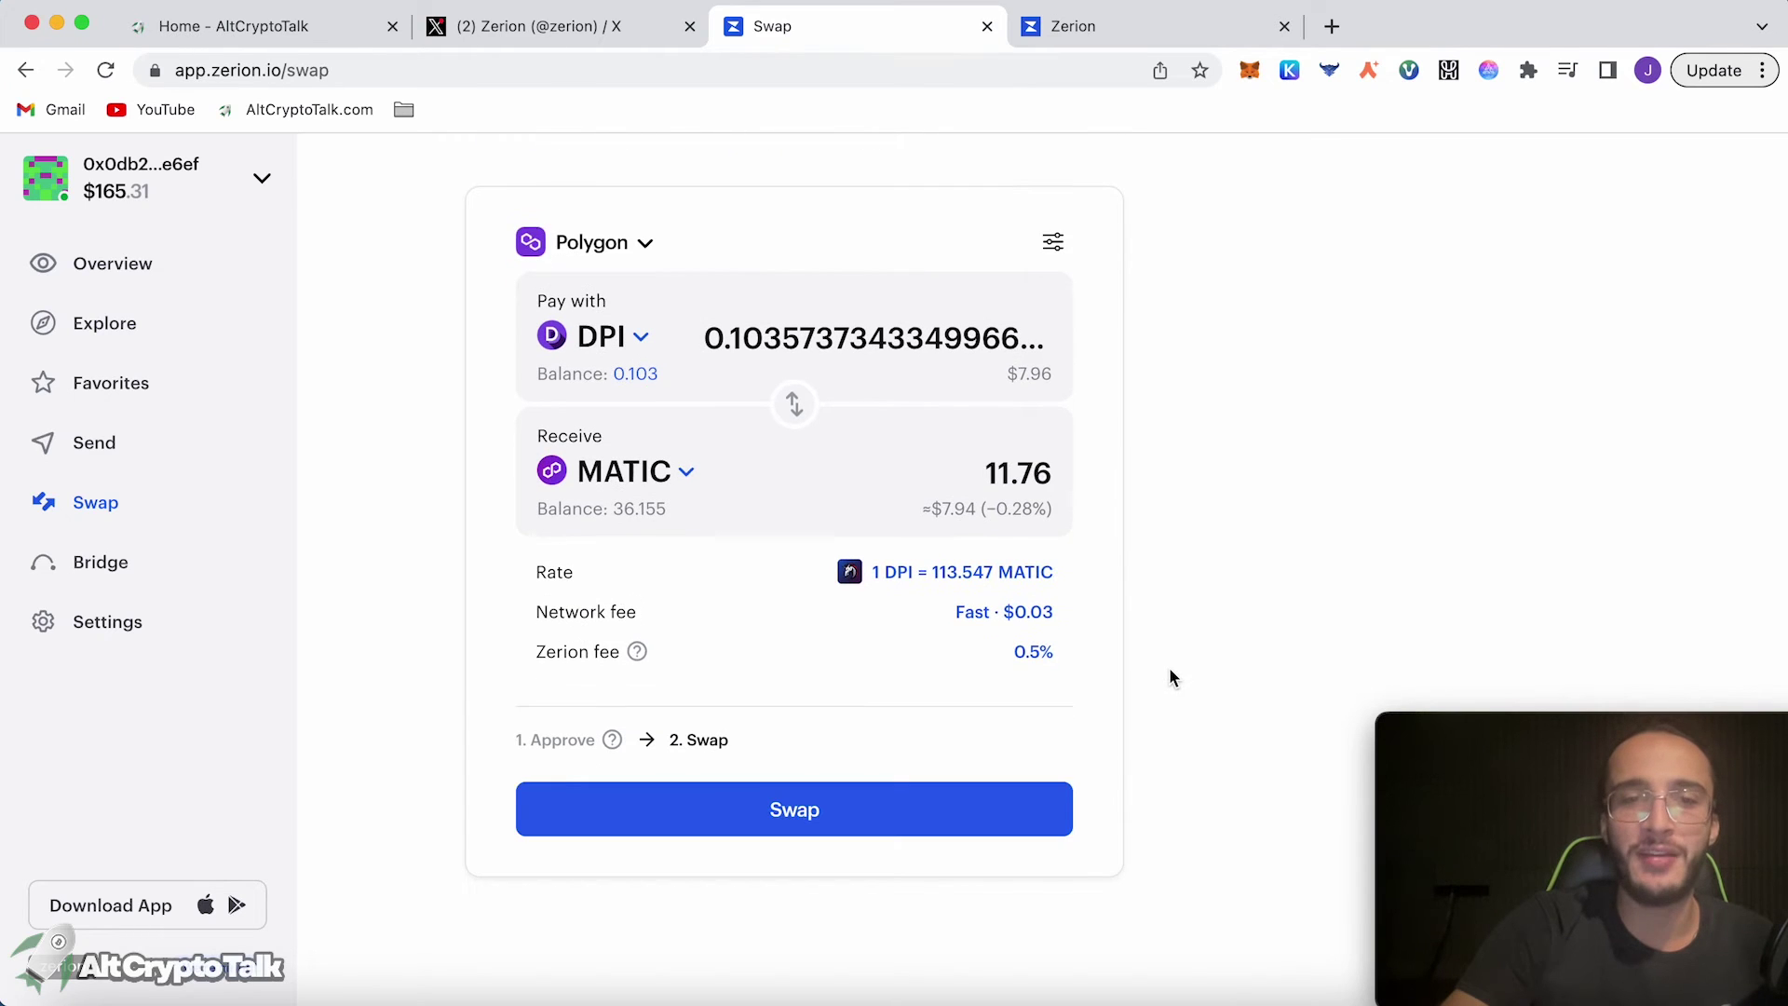
left_click(905, 866)
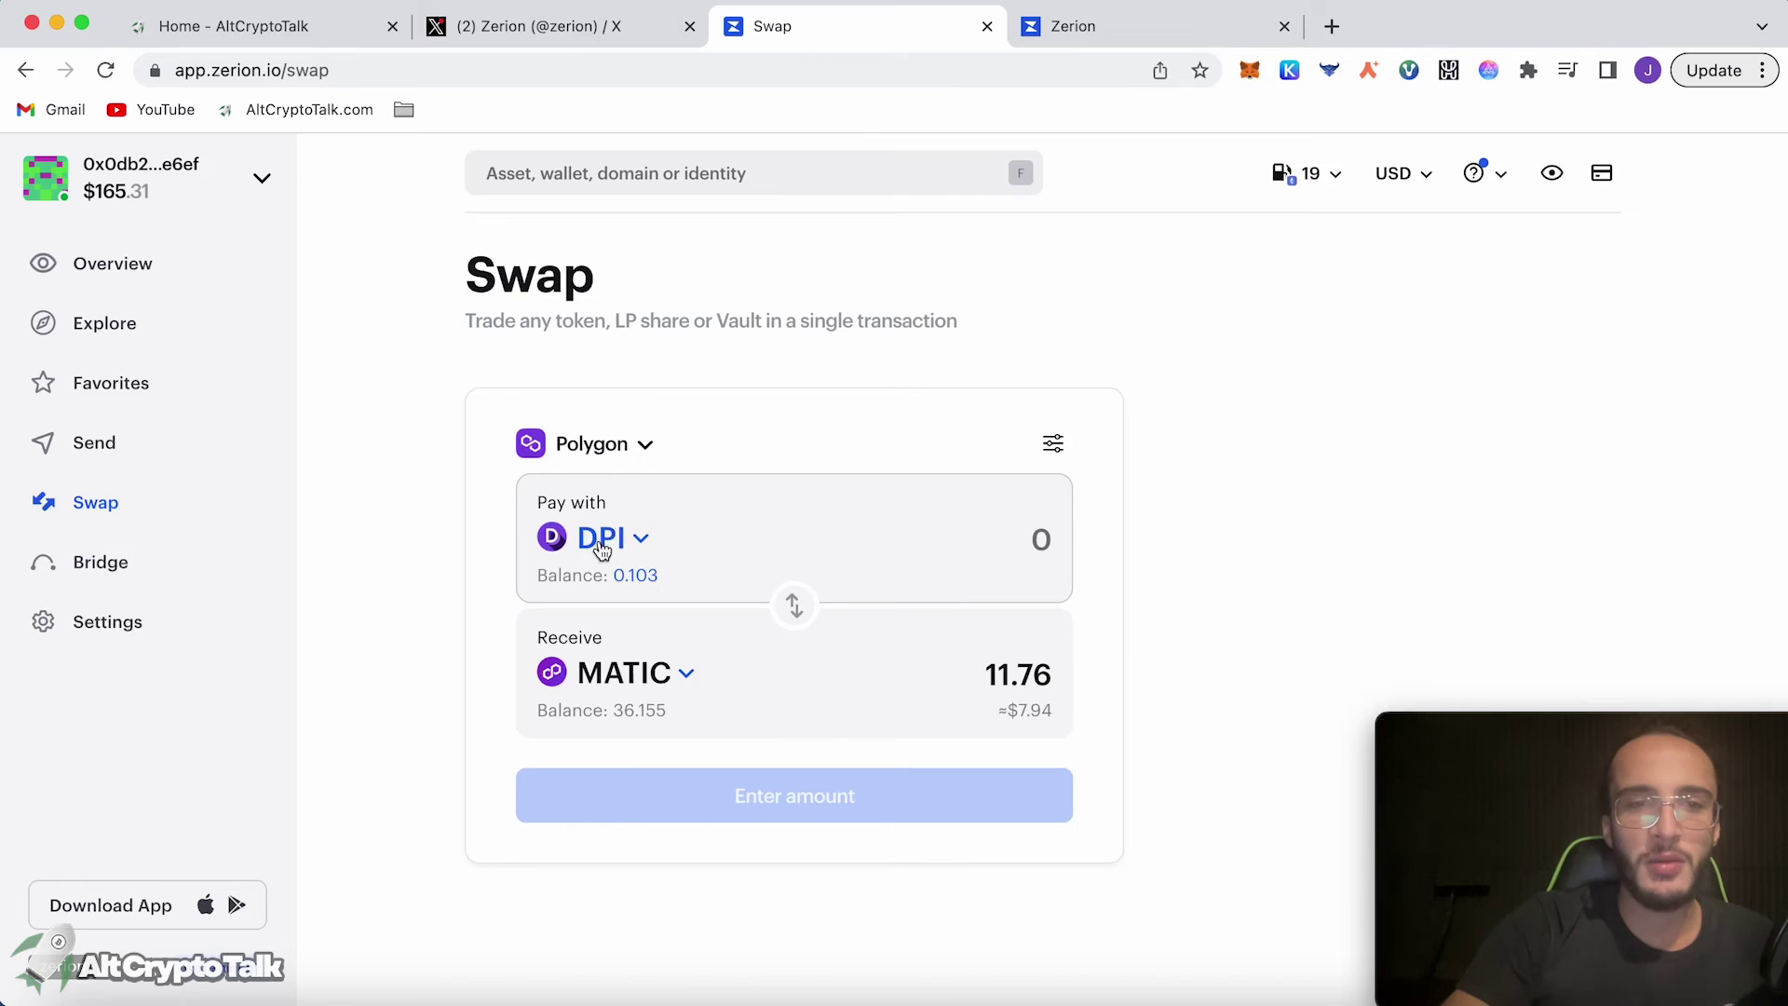
Pay with the full 20.125 USD Coin balance, receiving MATIC
left_click(602, 543)
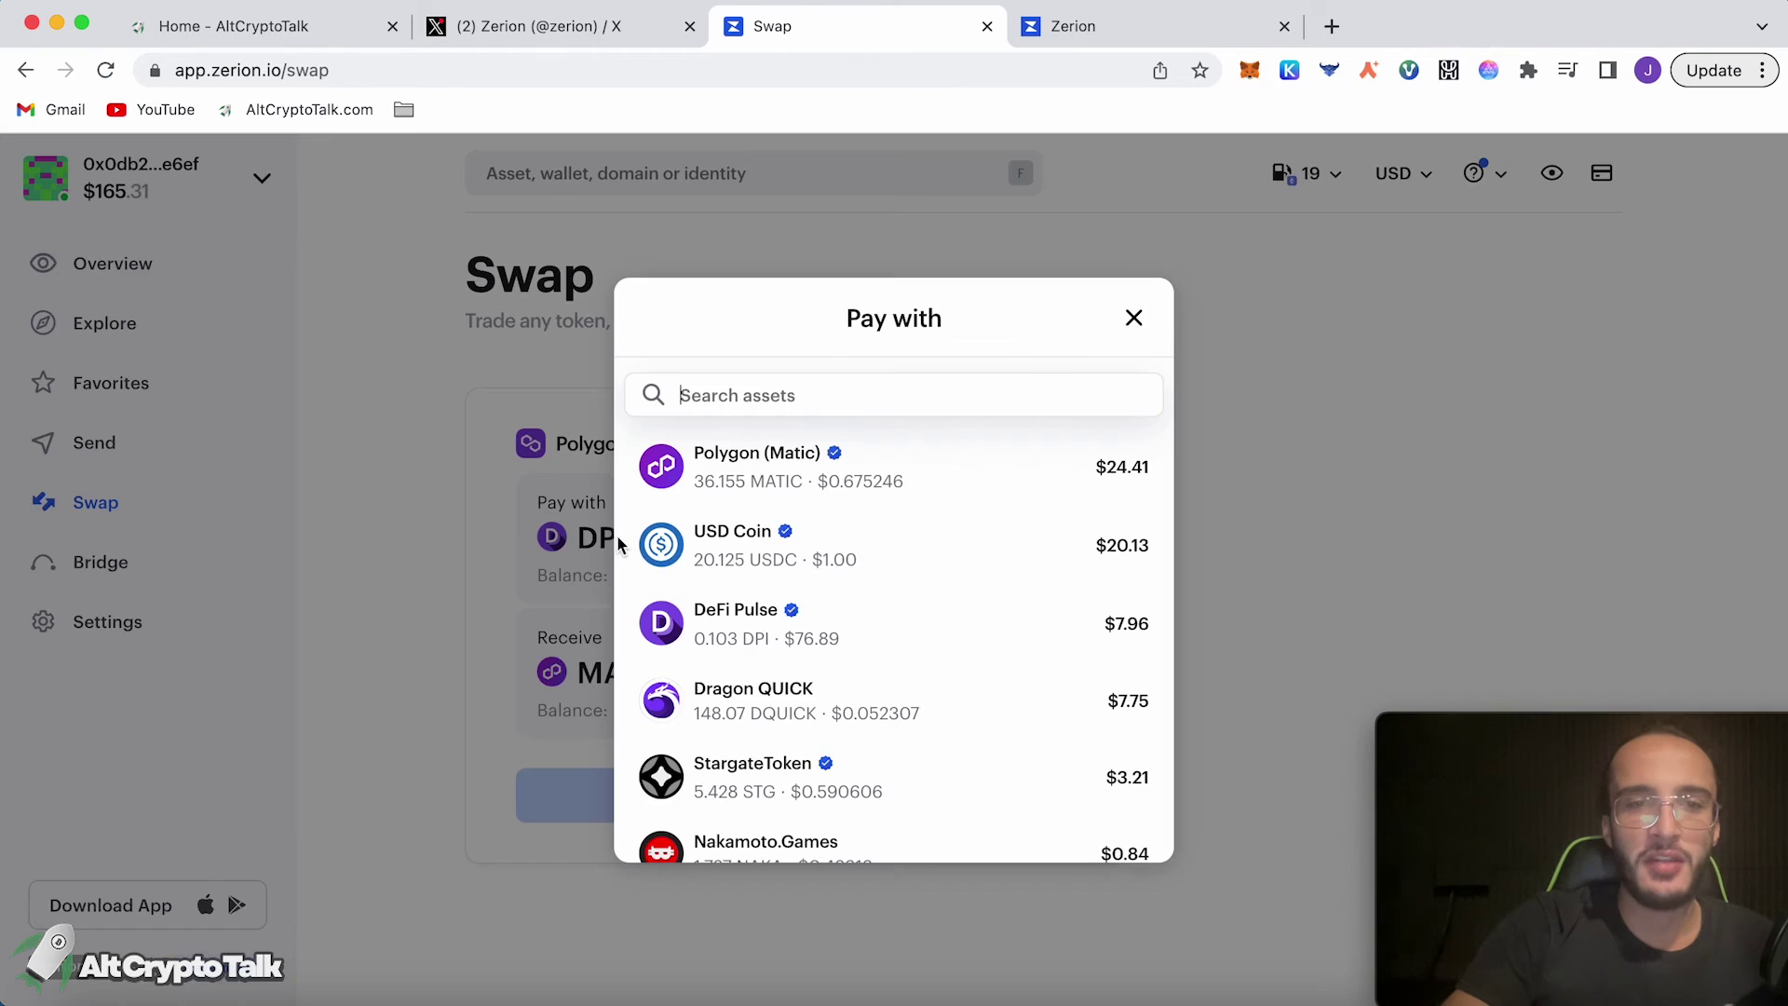
left_click(947, 551)
left_click(642, 574)
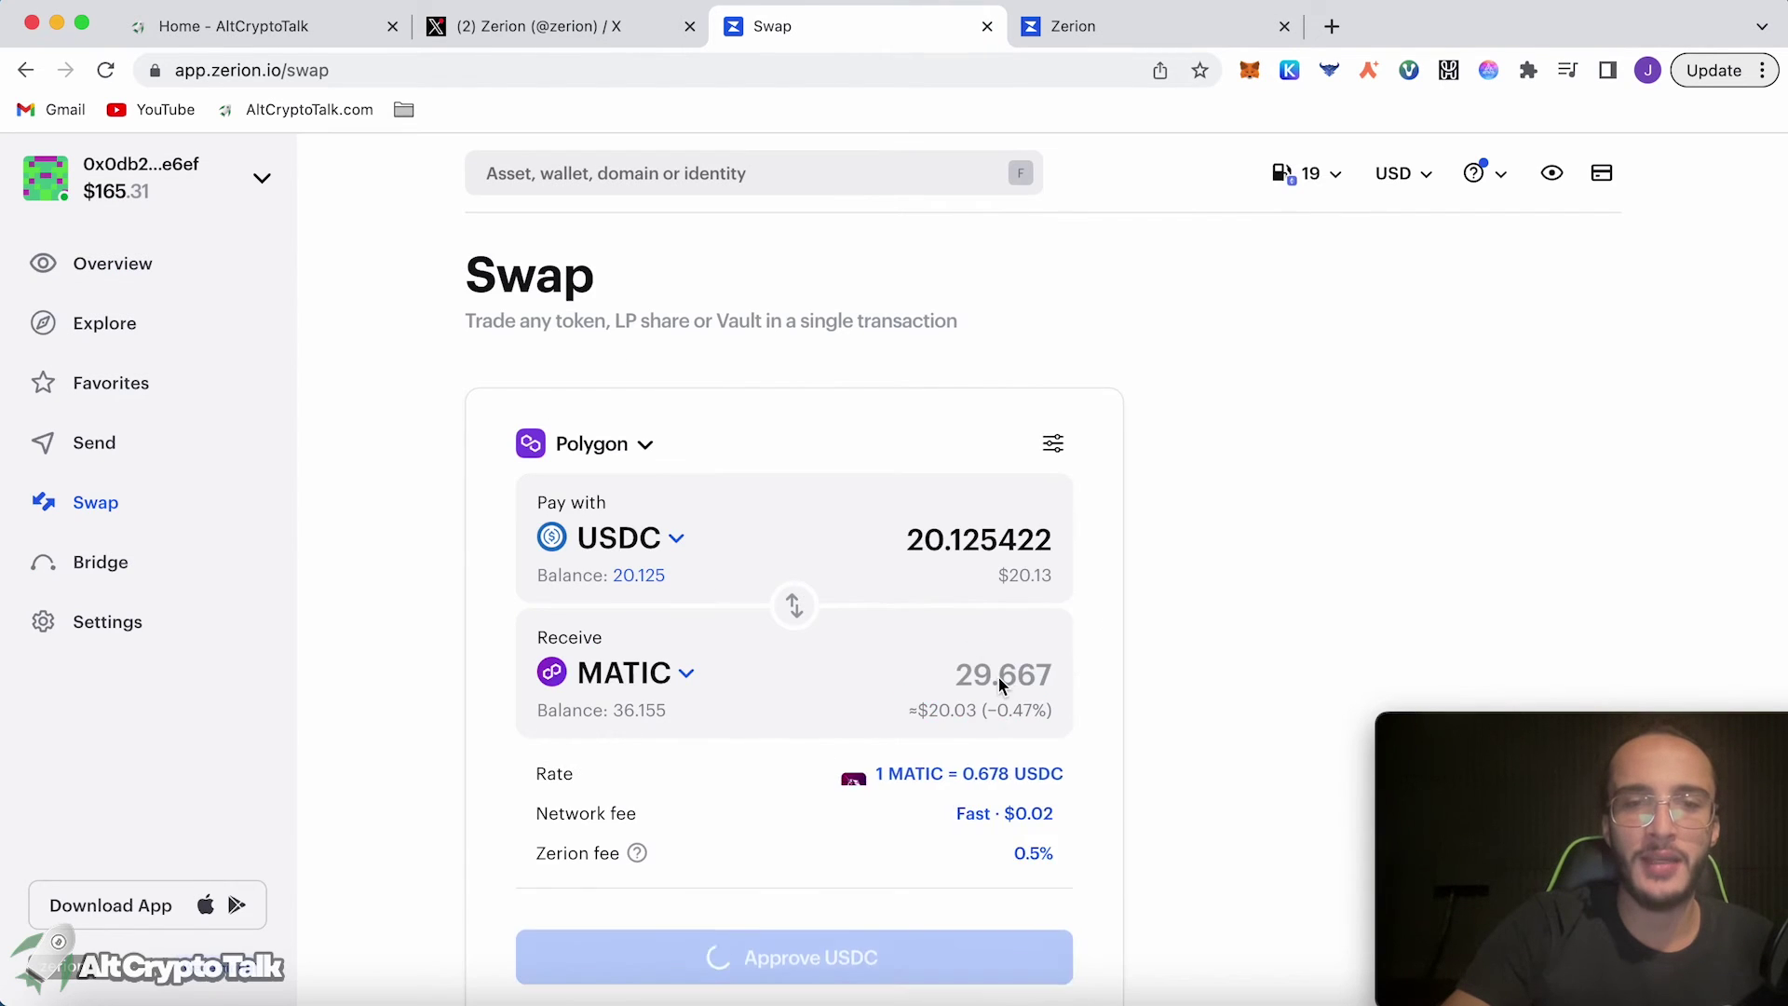
scroll(922, 838, "down", 2)
Approve a max USDC spending cap and swap it for 29.687 MATIC
left_click(903, 901)
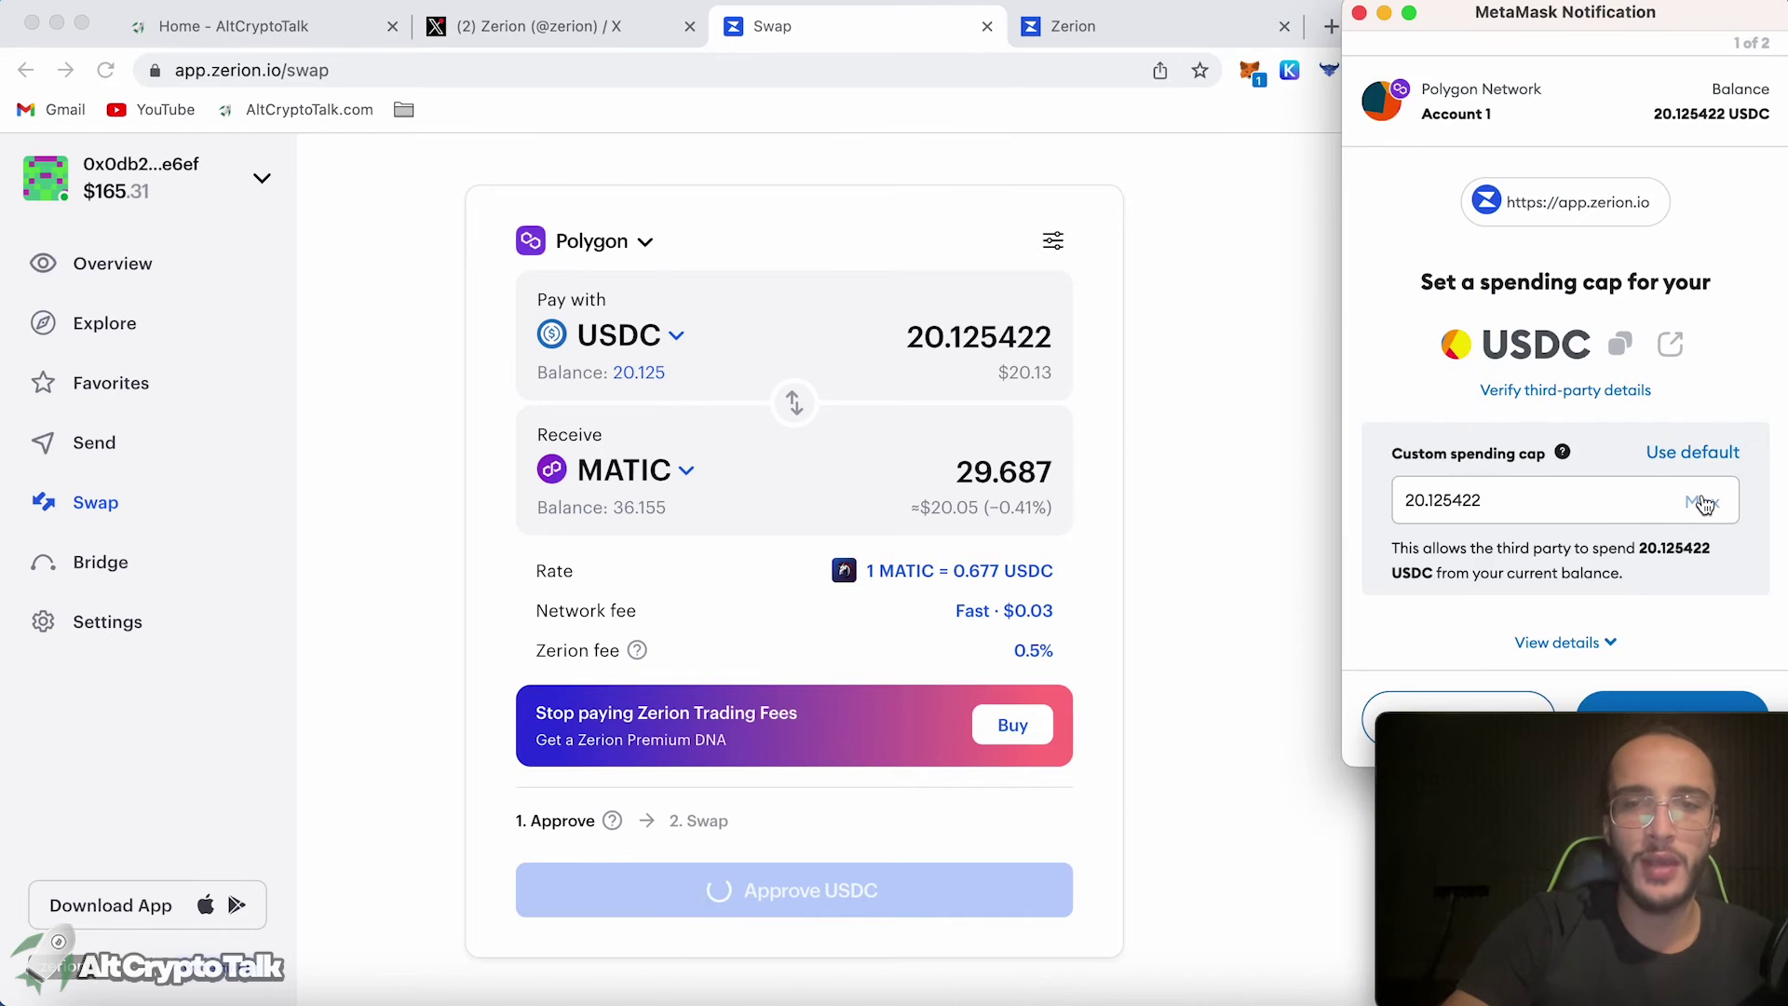
left_click(1651, 700)
left_click(1651, 700)
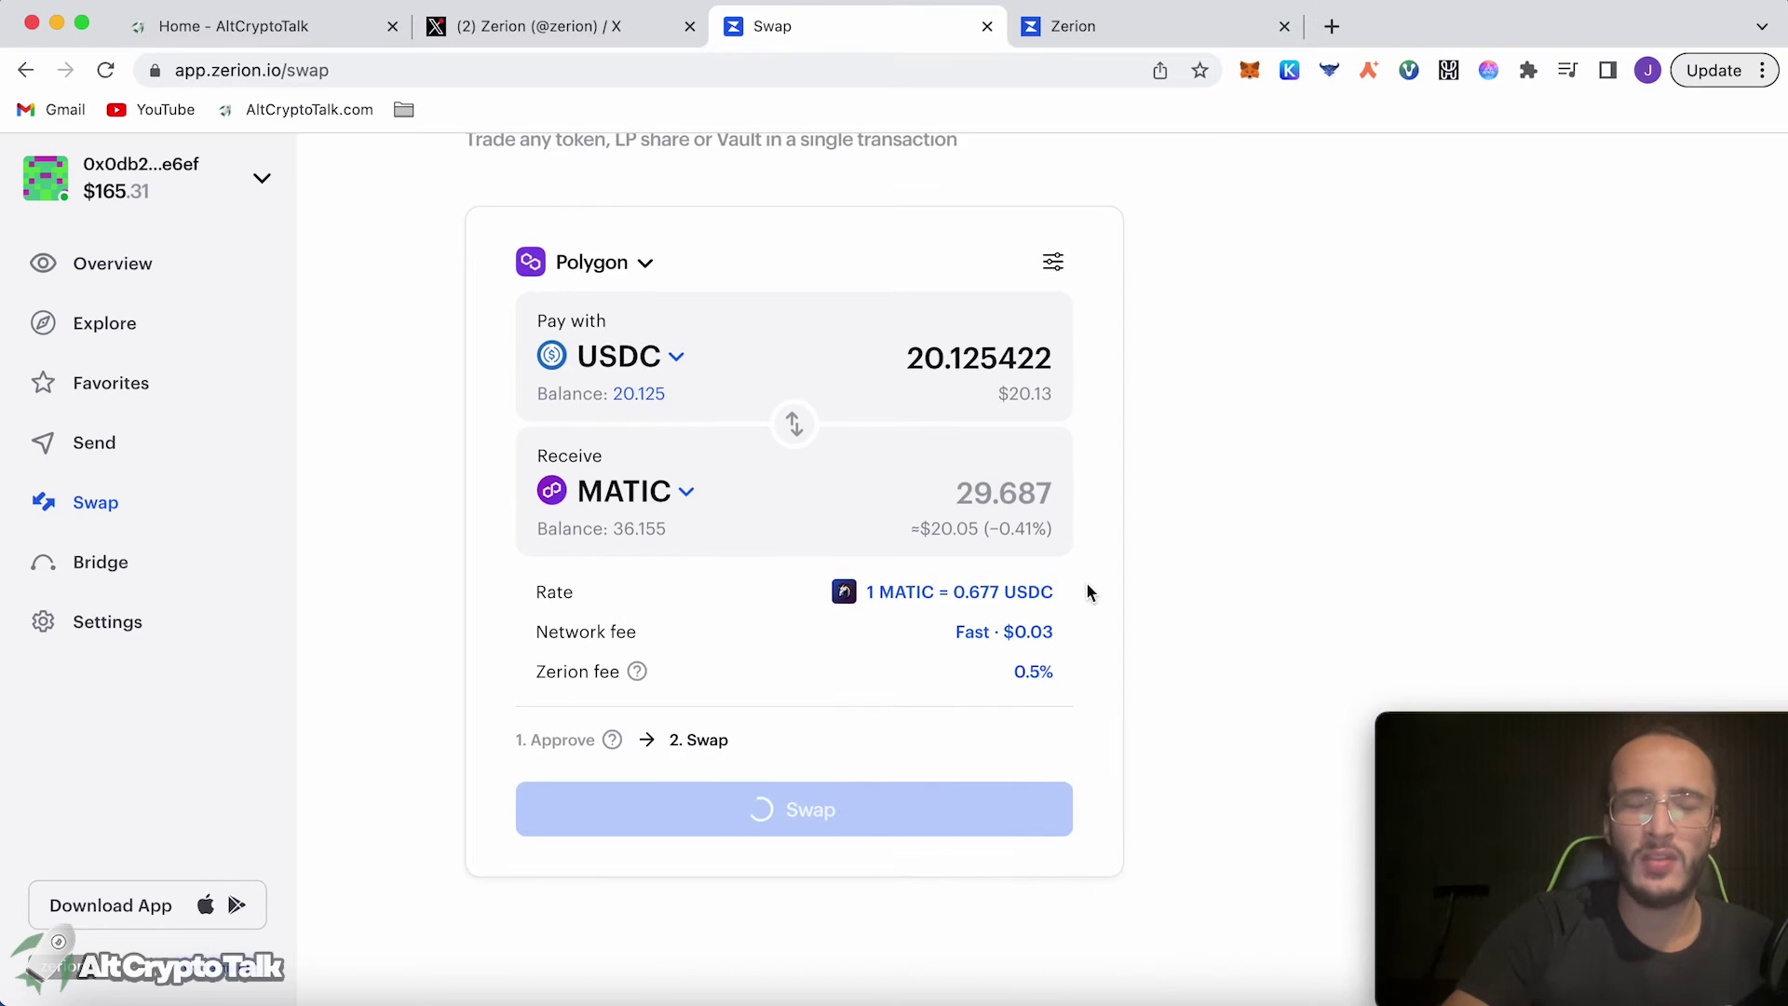
left_click(857, 889)
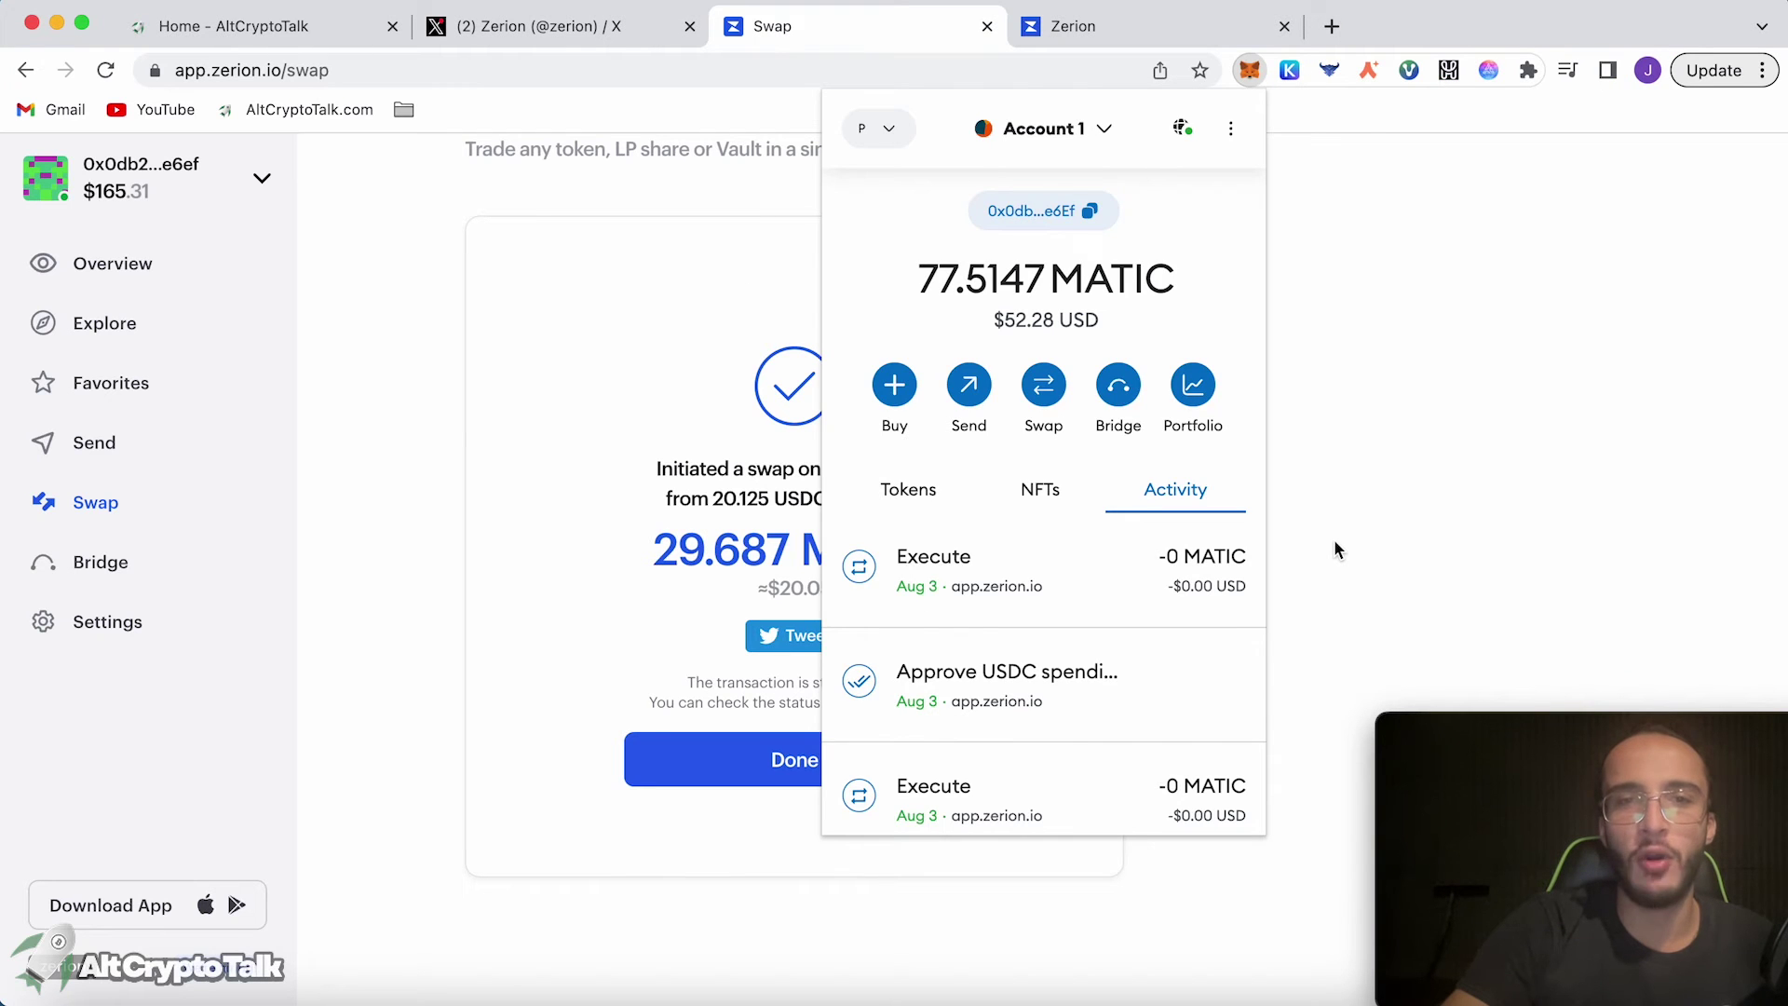
left_click(1334, 542)
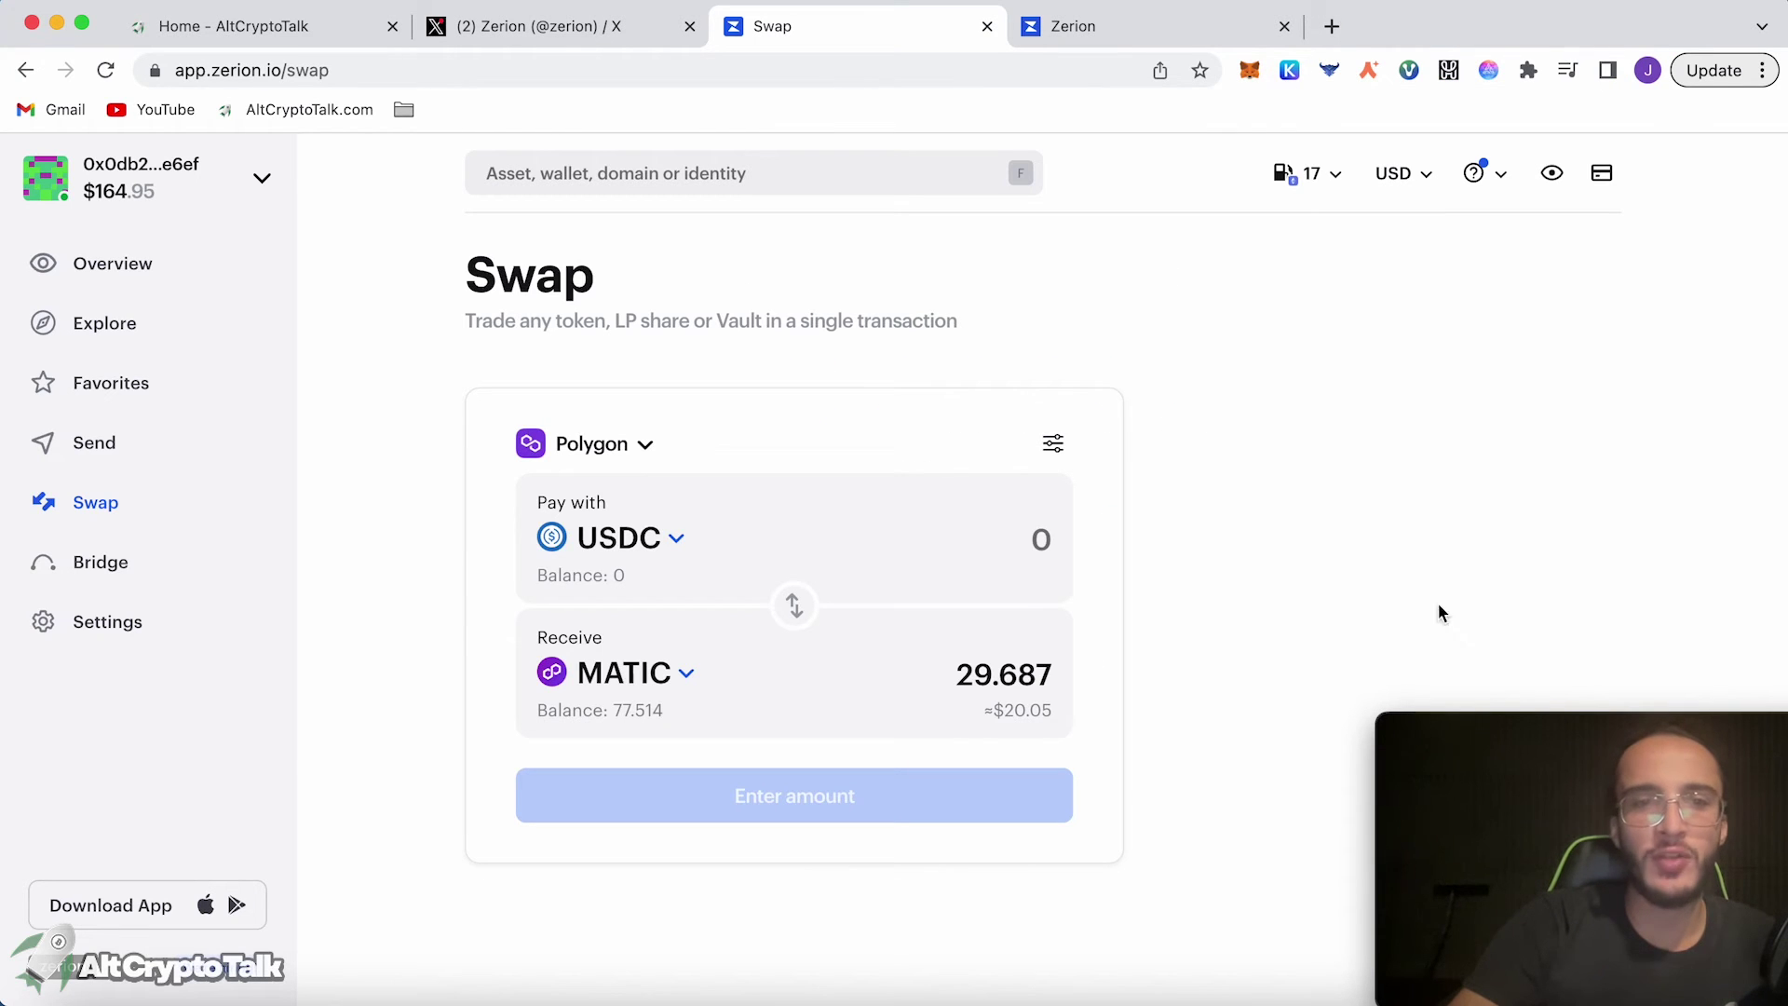
left_click(633, 539)
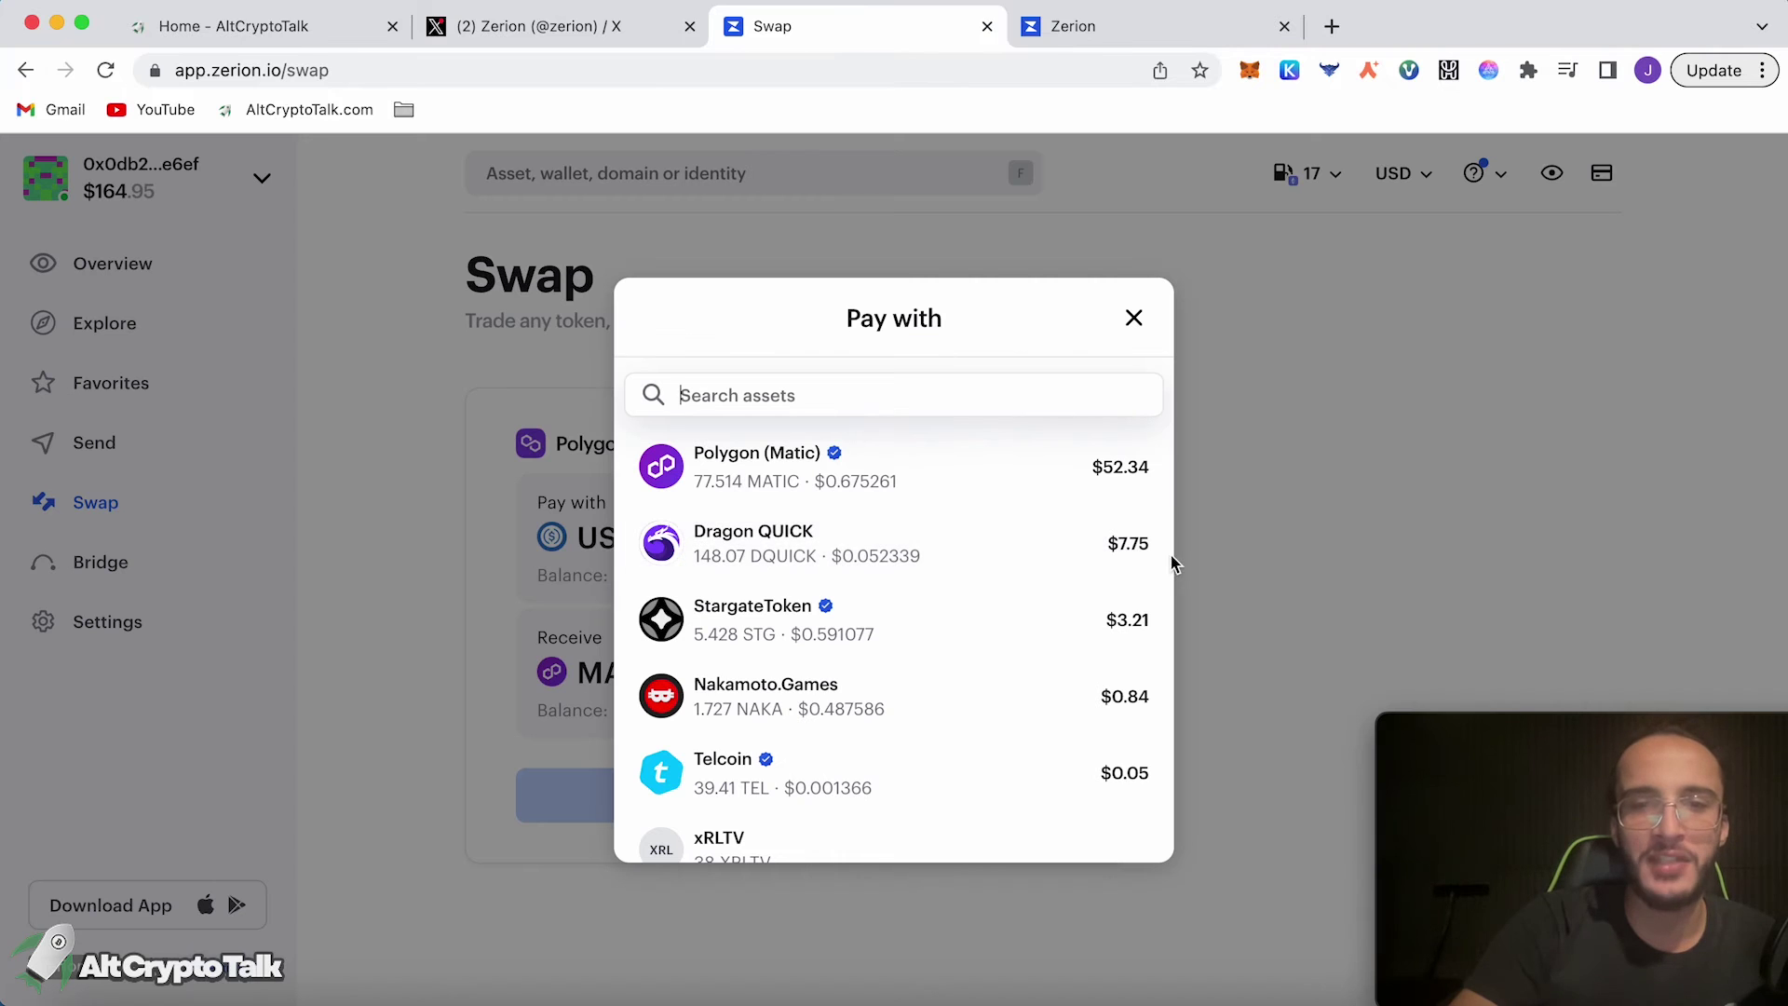
left_click(1216, 572)
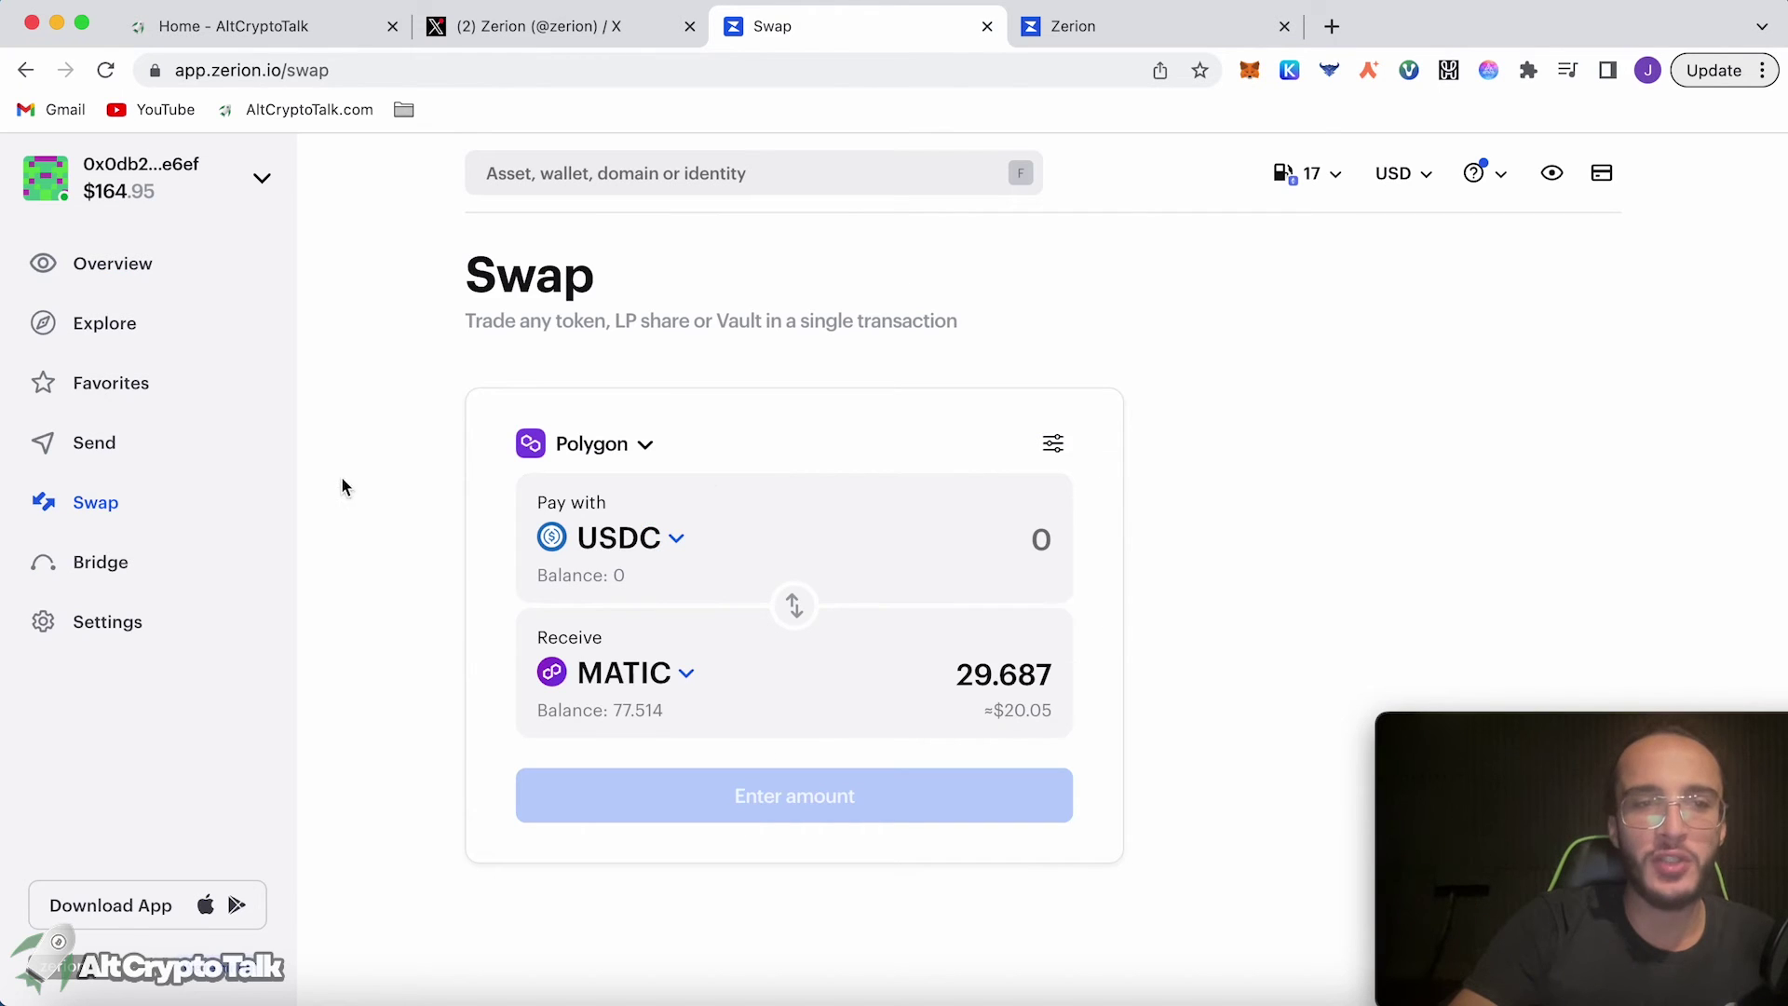
Bridge from Polygon as the source network to Arbitrum as the destination
left_click(214, 563)
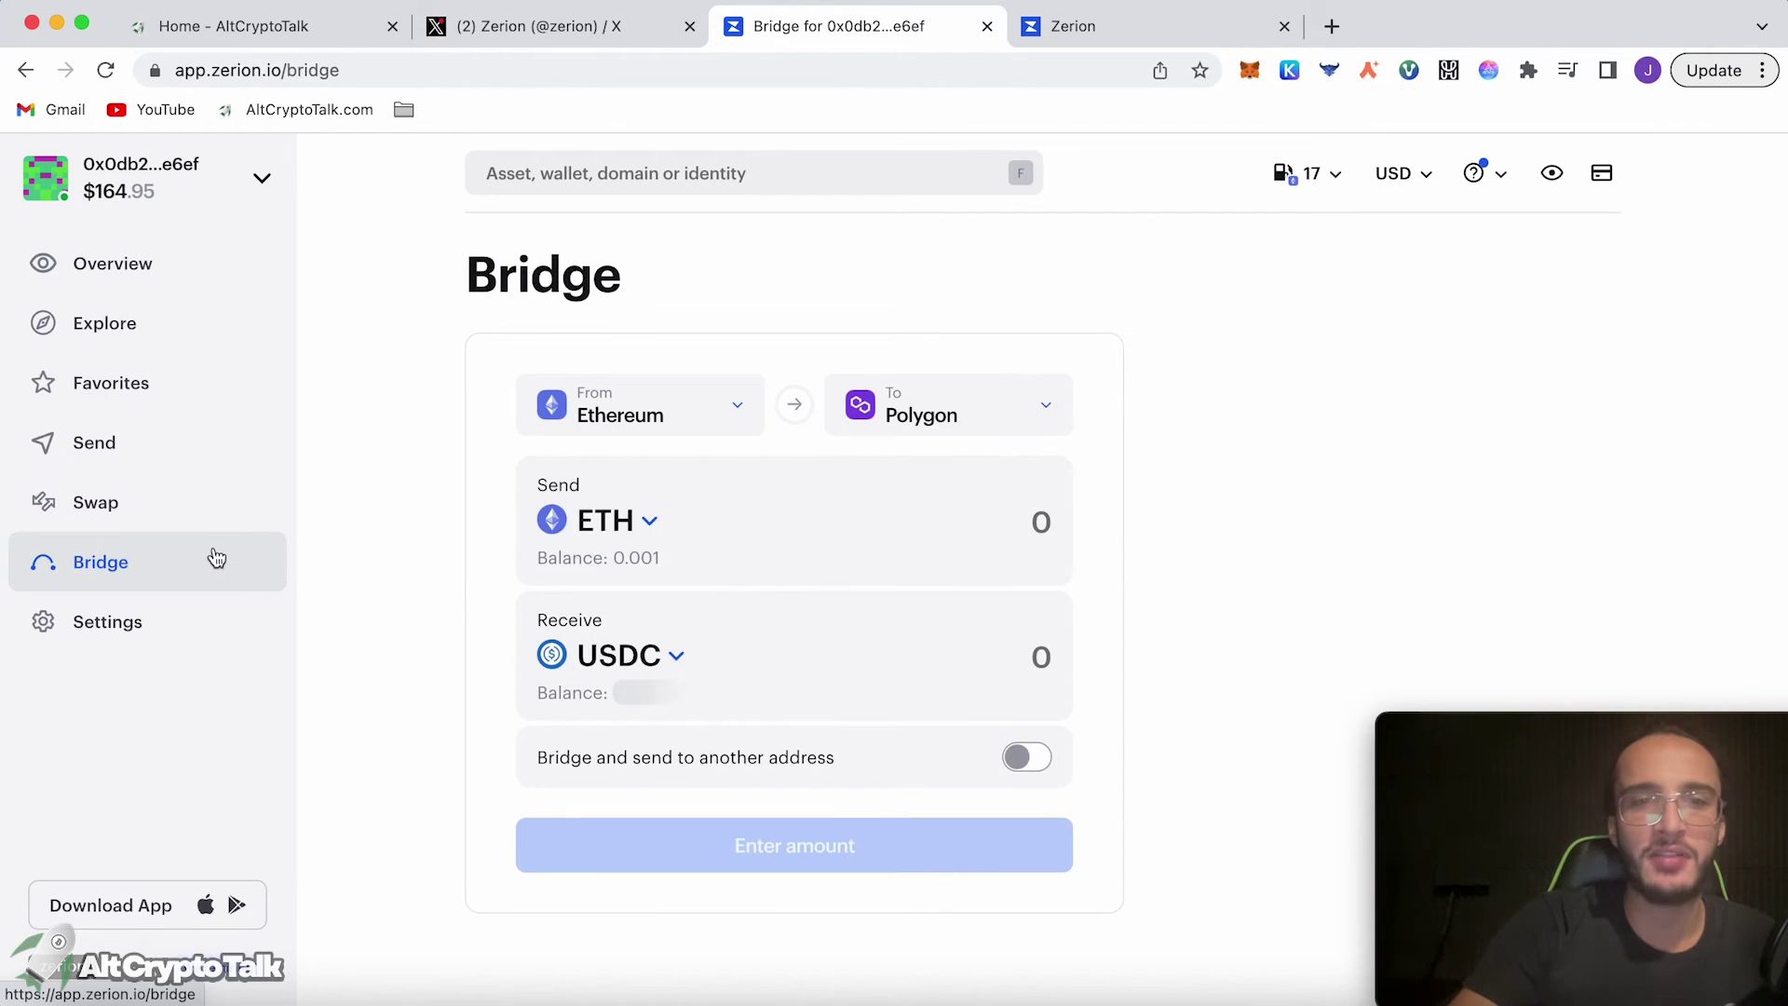
left_click(794, 408)
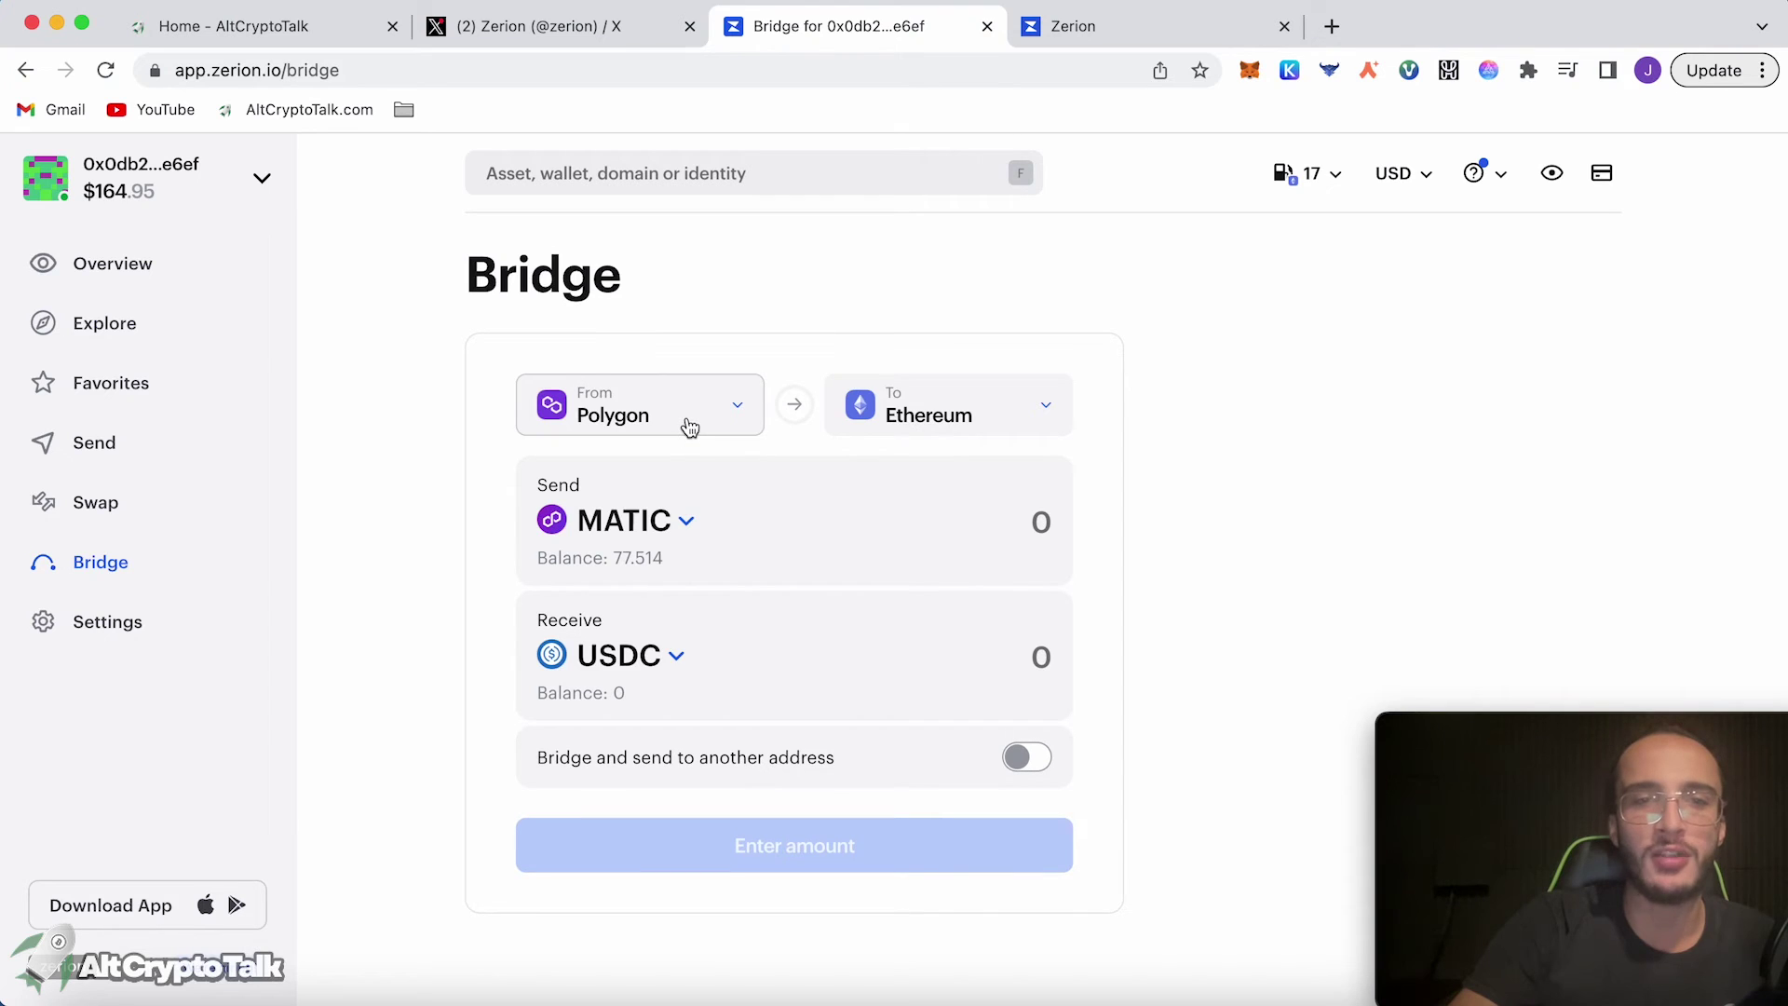
left_click(908, 398)
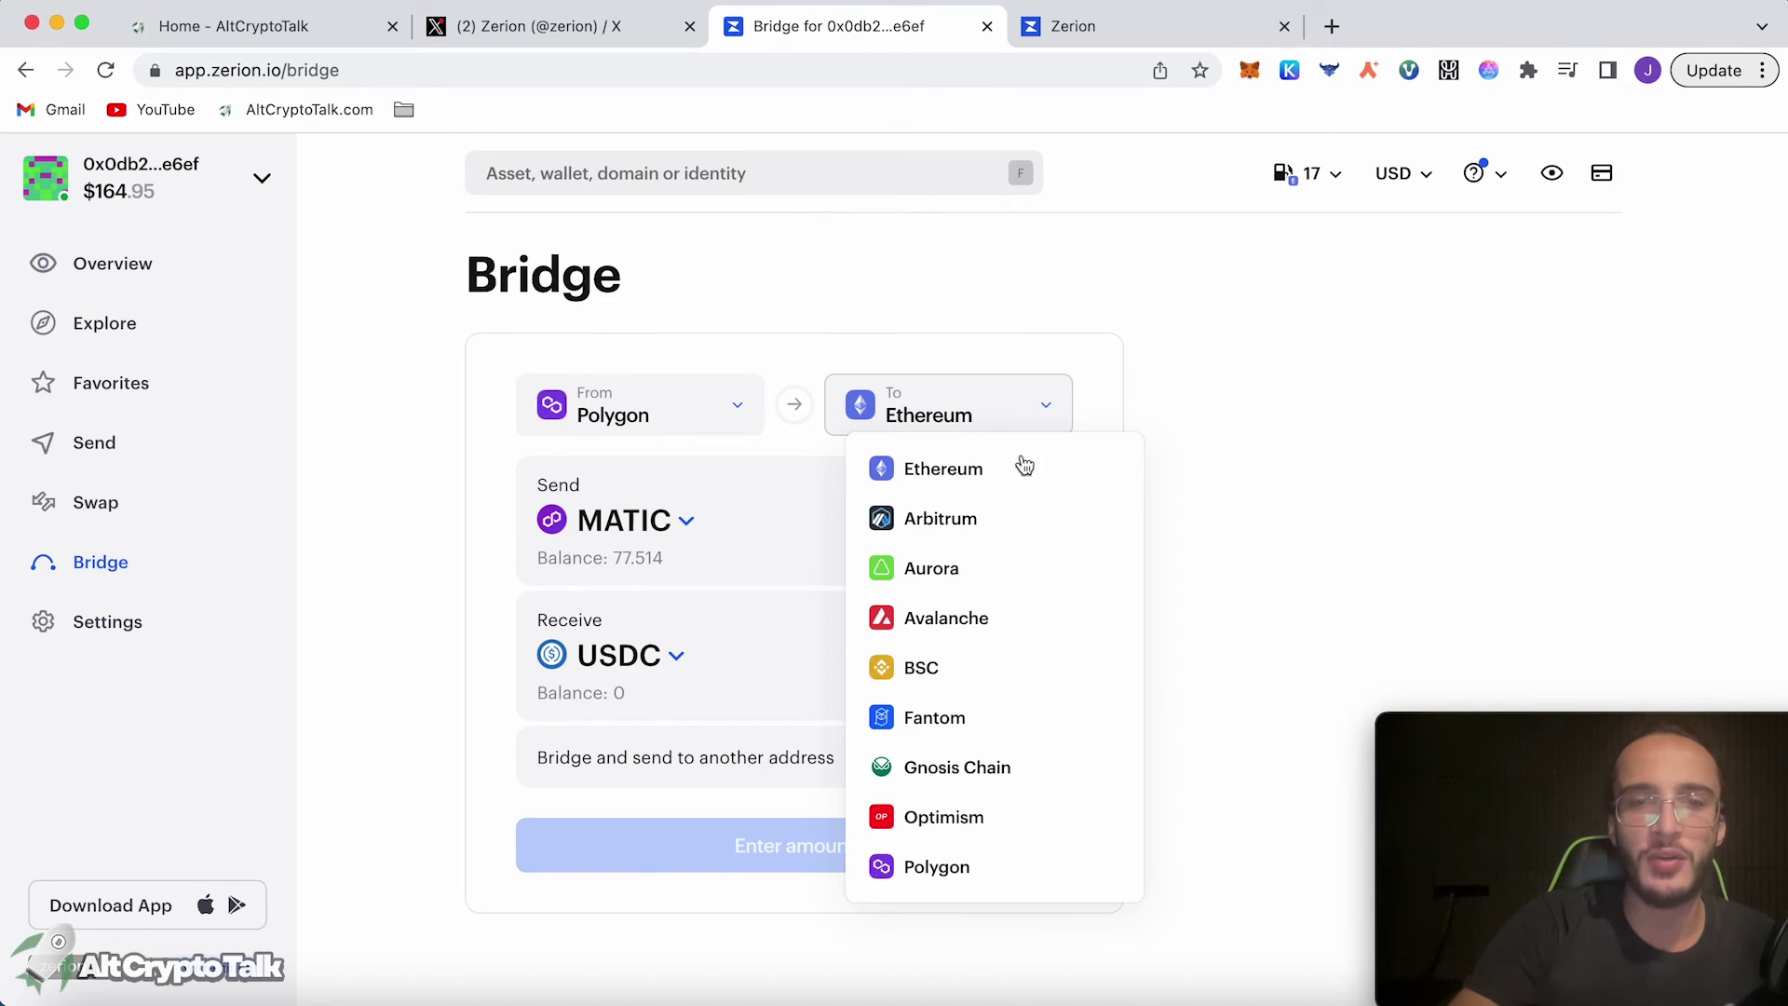
left_click(1006, 515)
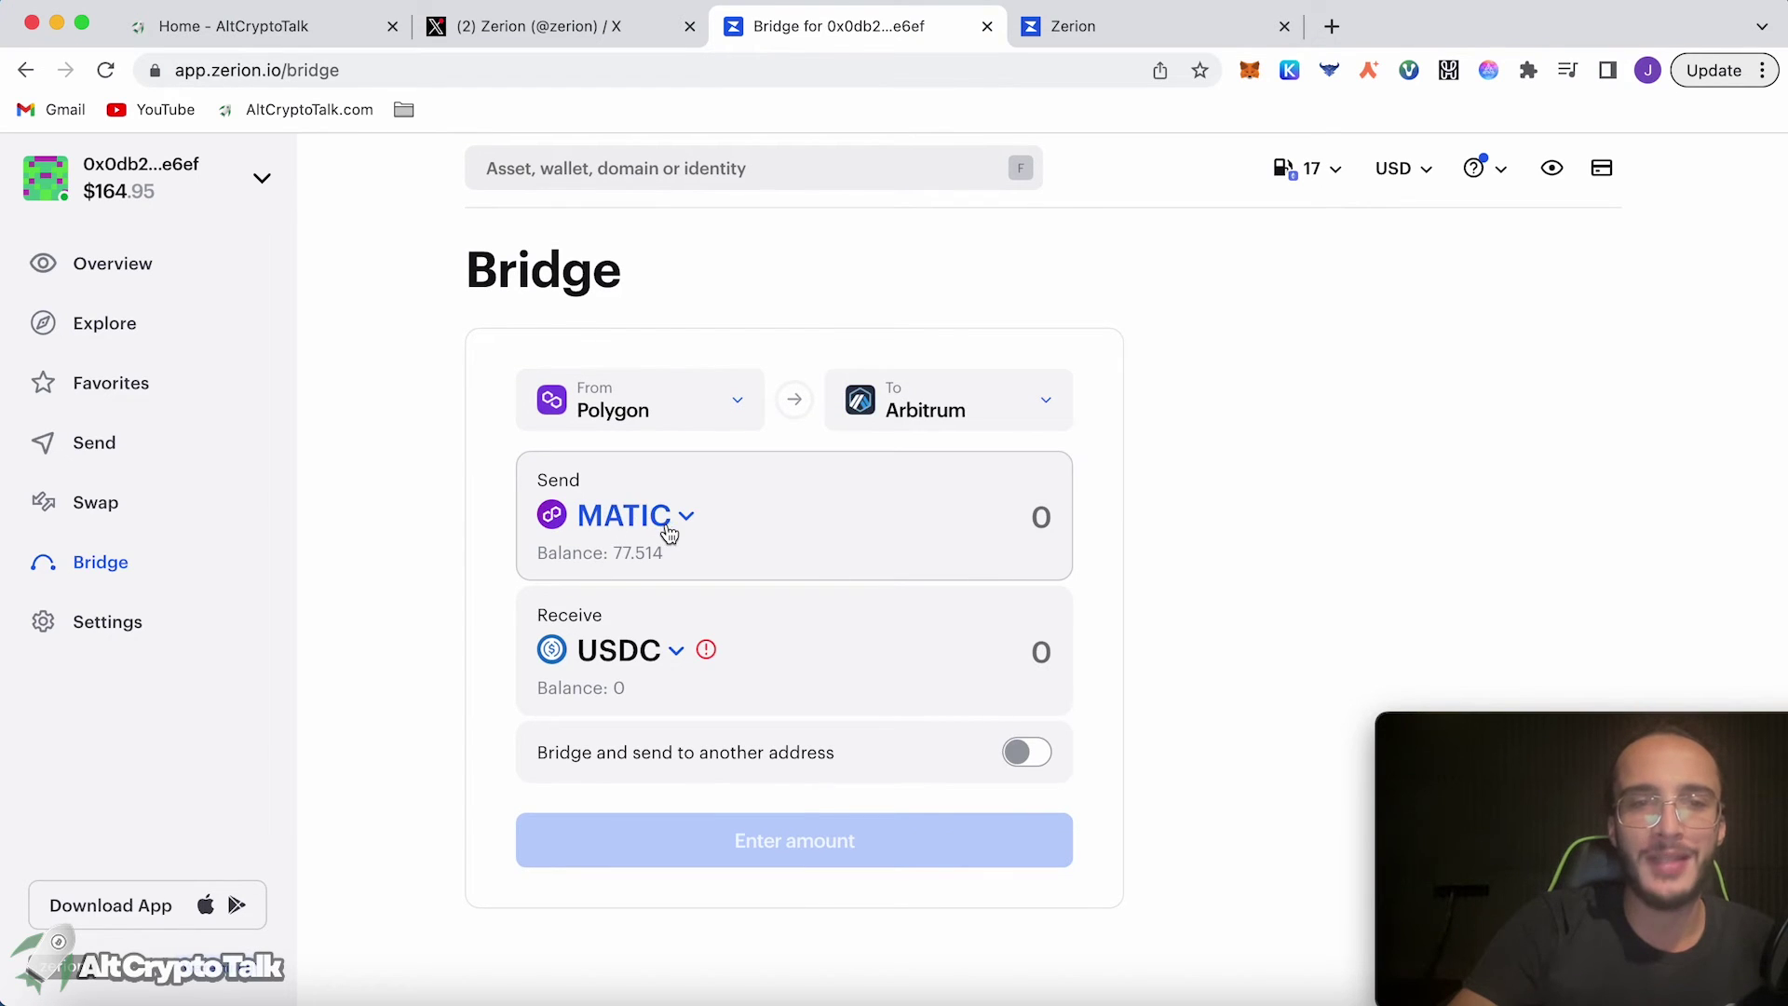
Receive USD Coin Ethereum Bridged and send 69 MATIC, quoting about 46.497 USDC
left_click(708, 648)
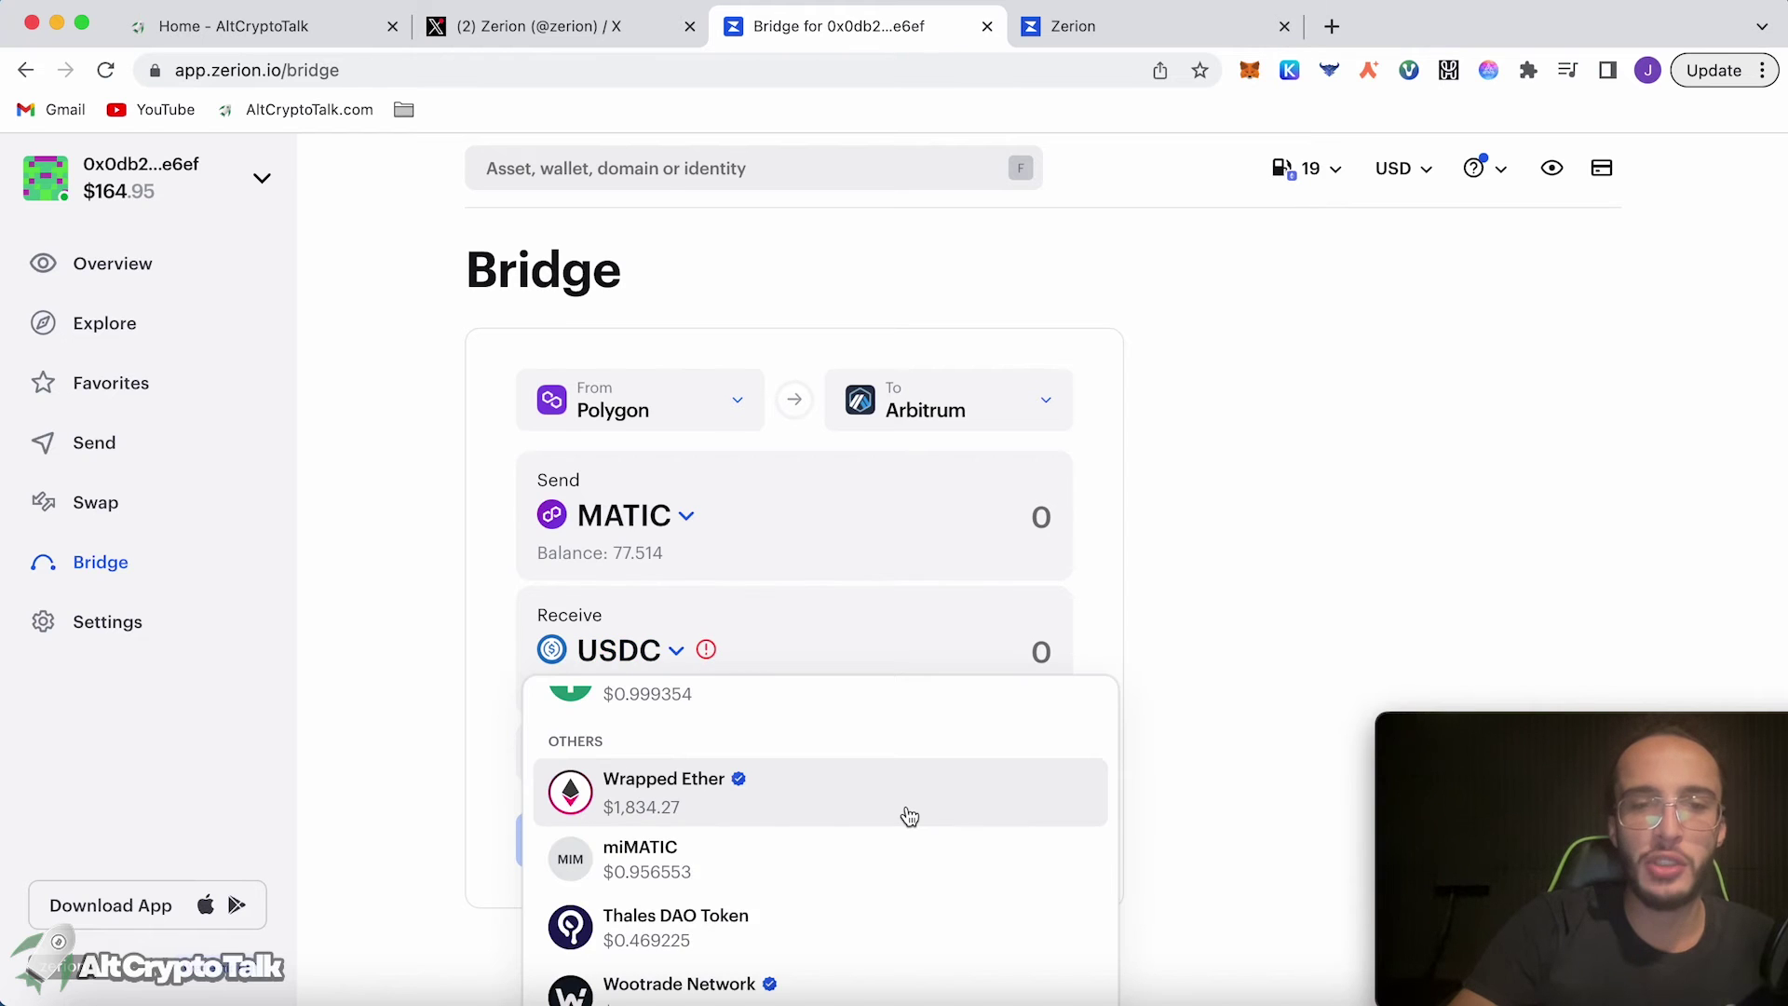
scroll(909, 817, "up", 4)
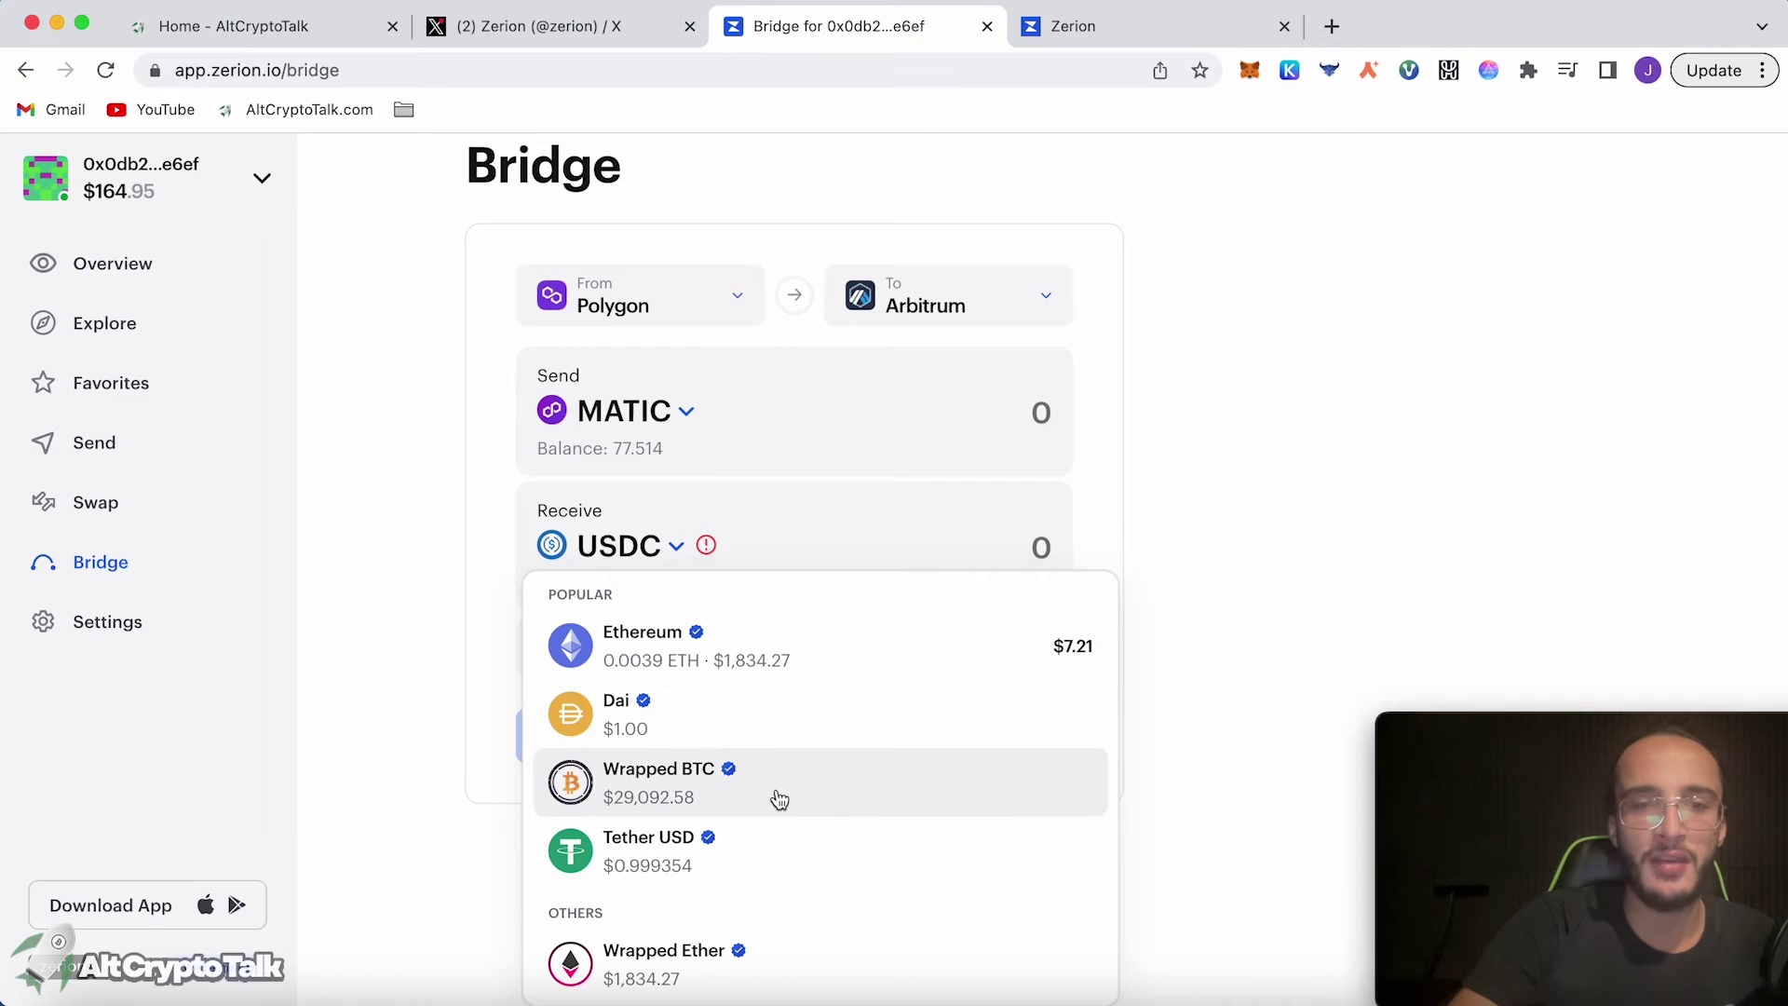
scroll(776, 838, "down", 3)
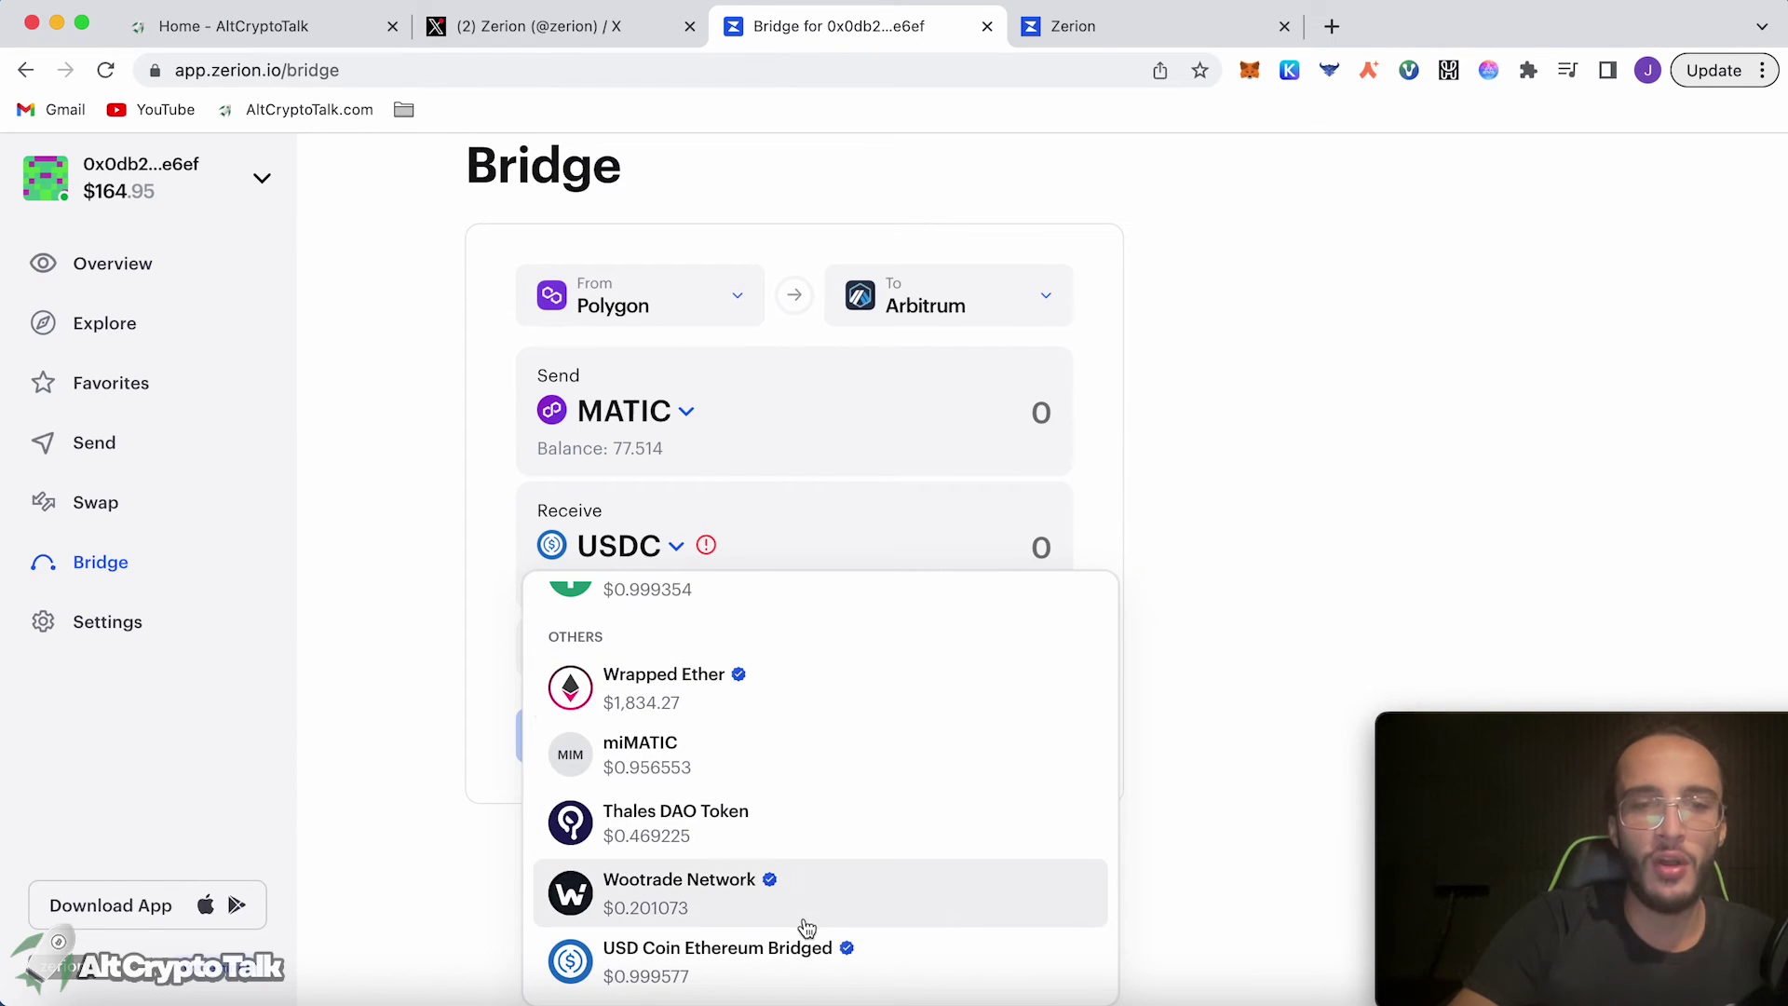
left_click(799, 961)
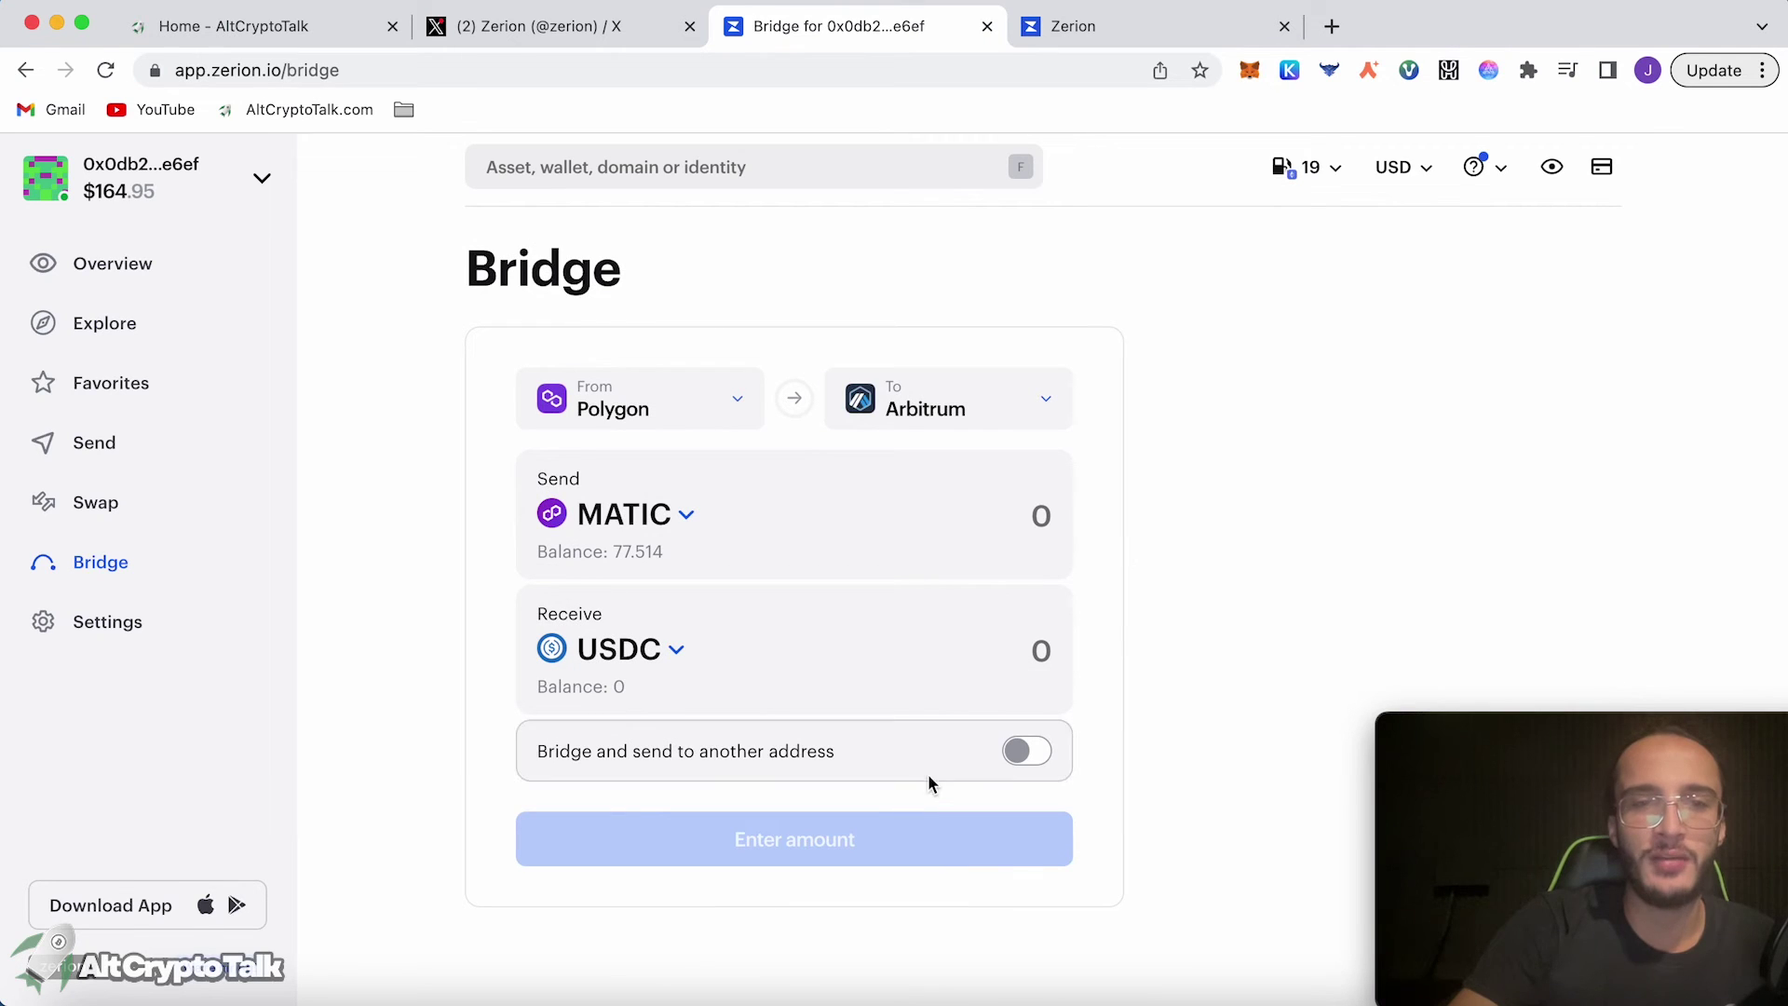
type("69")
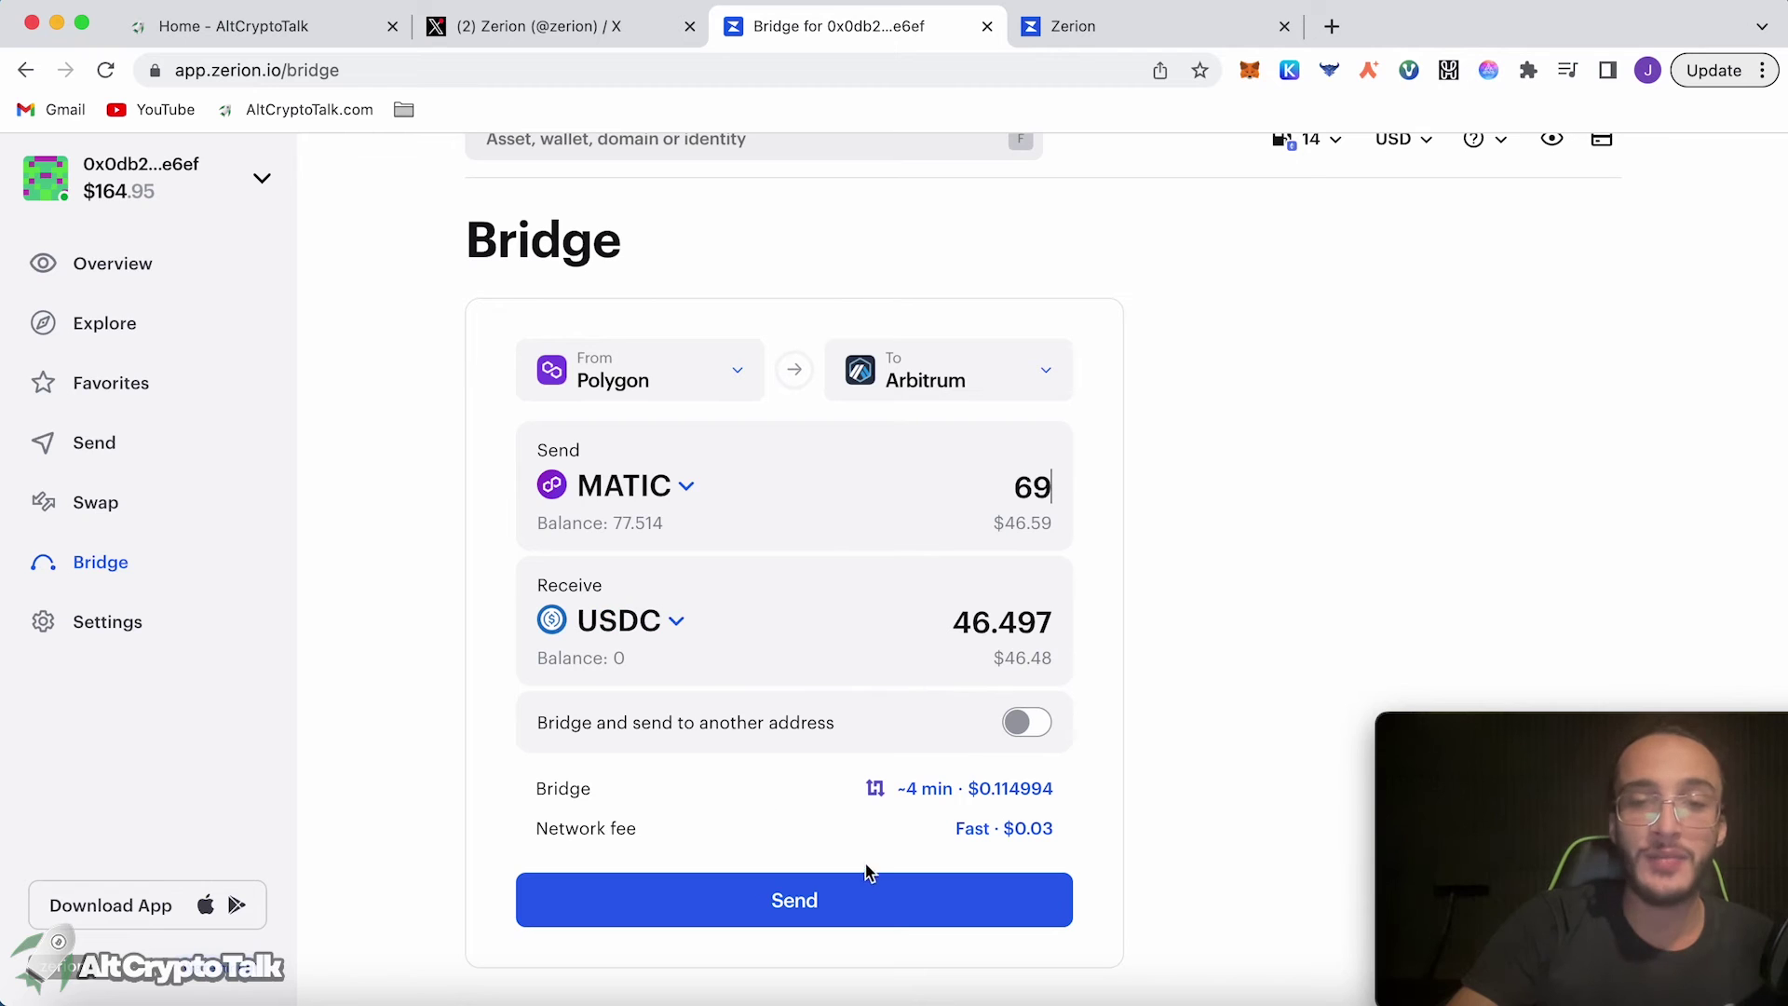
Send the 69 MATIC Polygon-to-Arbitrum bridge transfer and confirm it in MetaMask
left_click(875, 897)
scroll(1656, 556, "down", 3)
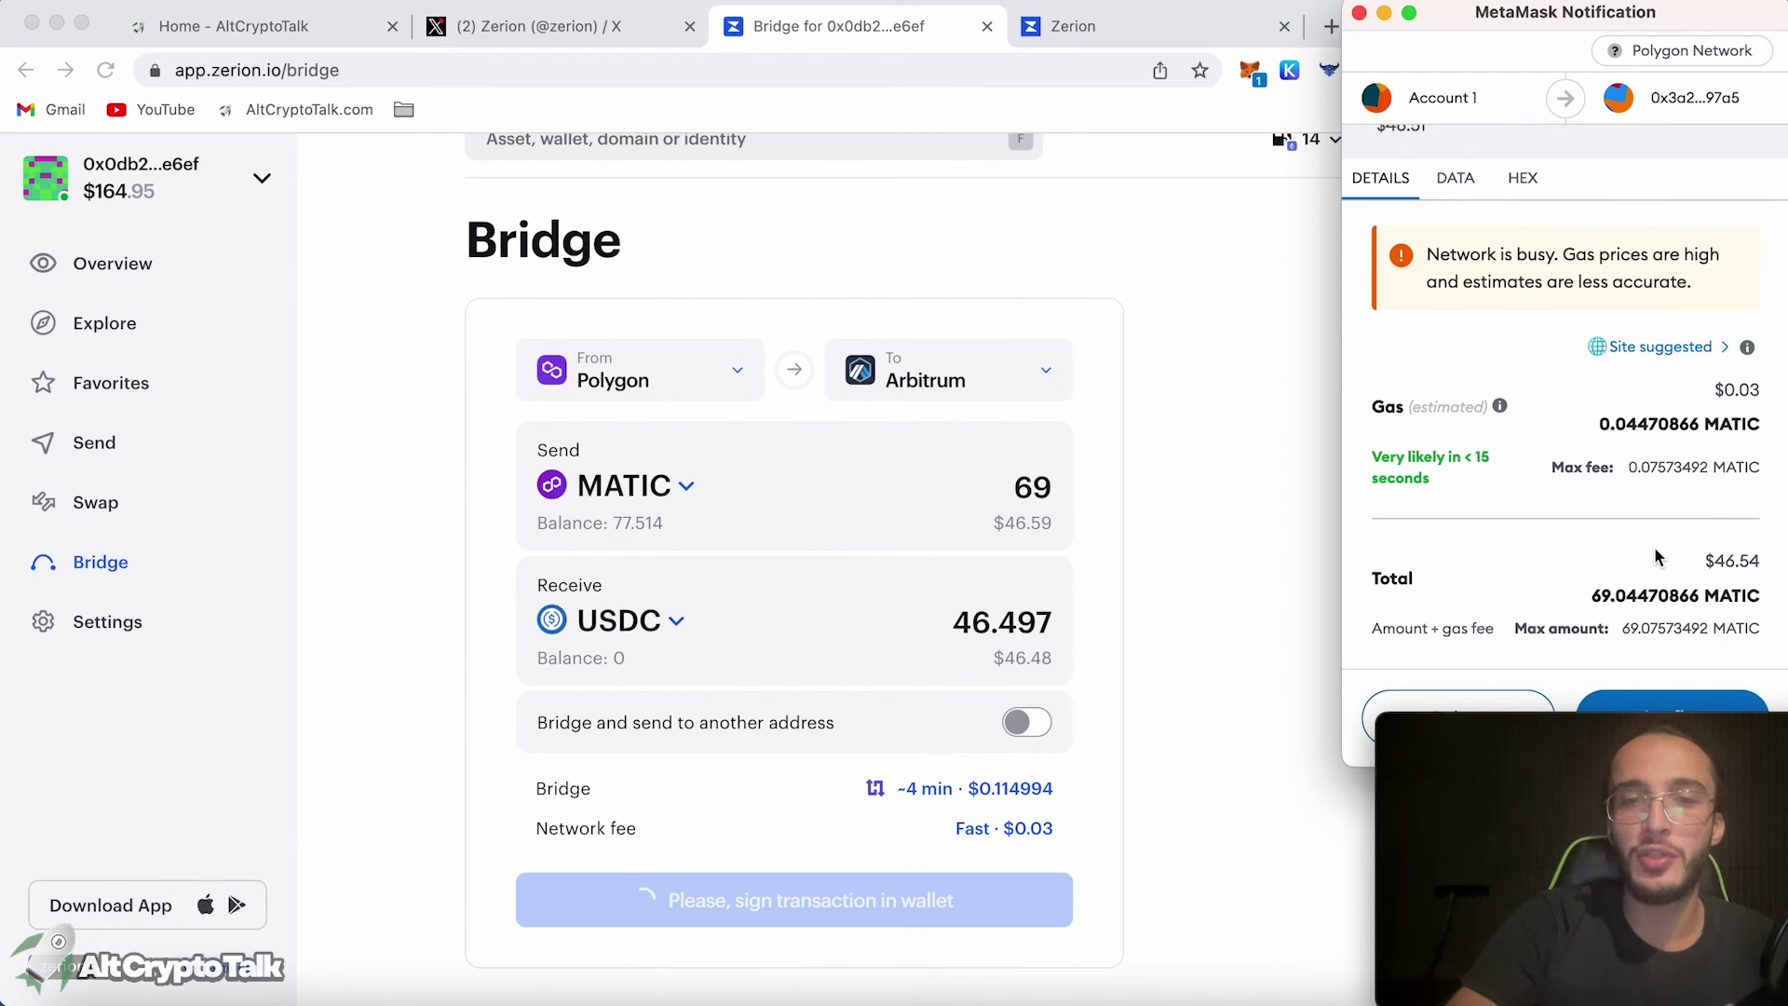
left_click(1644, 697)
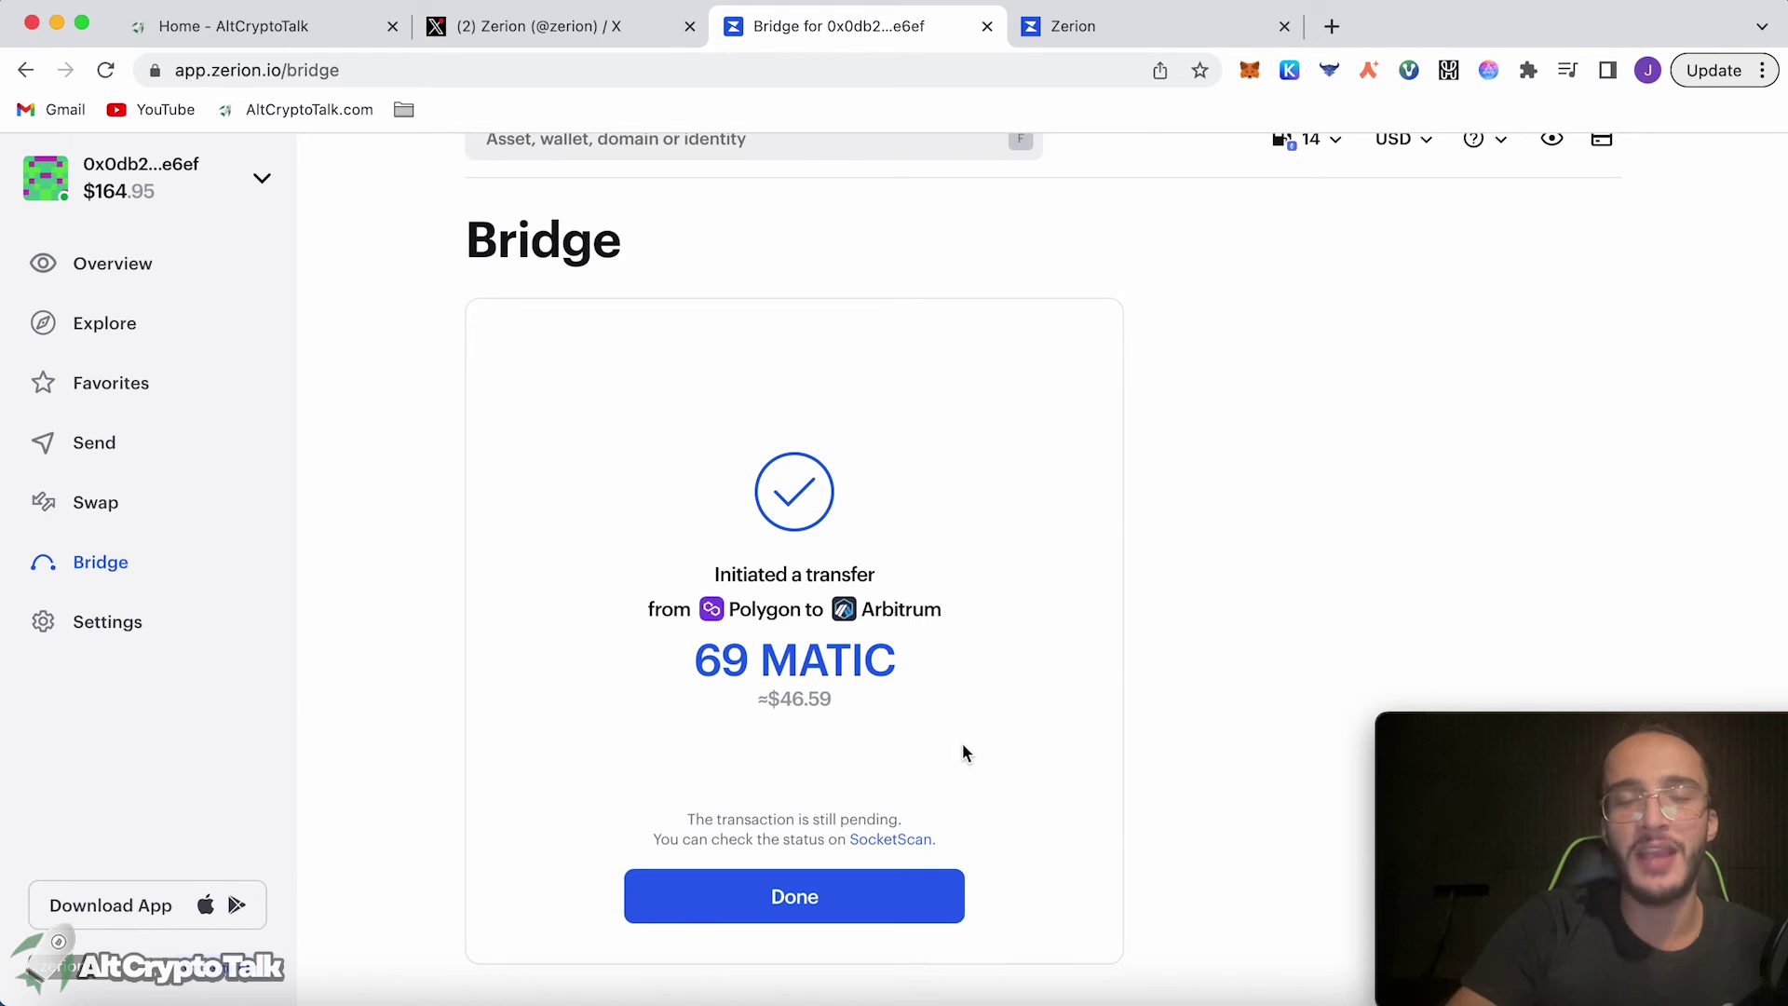
Switch MetaMask to the Arbitrum One network
left_click(1253, 76)
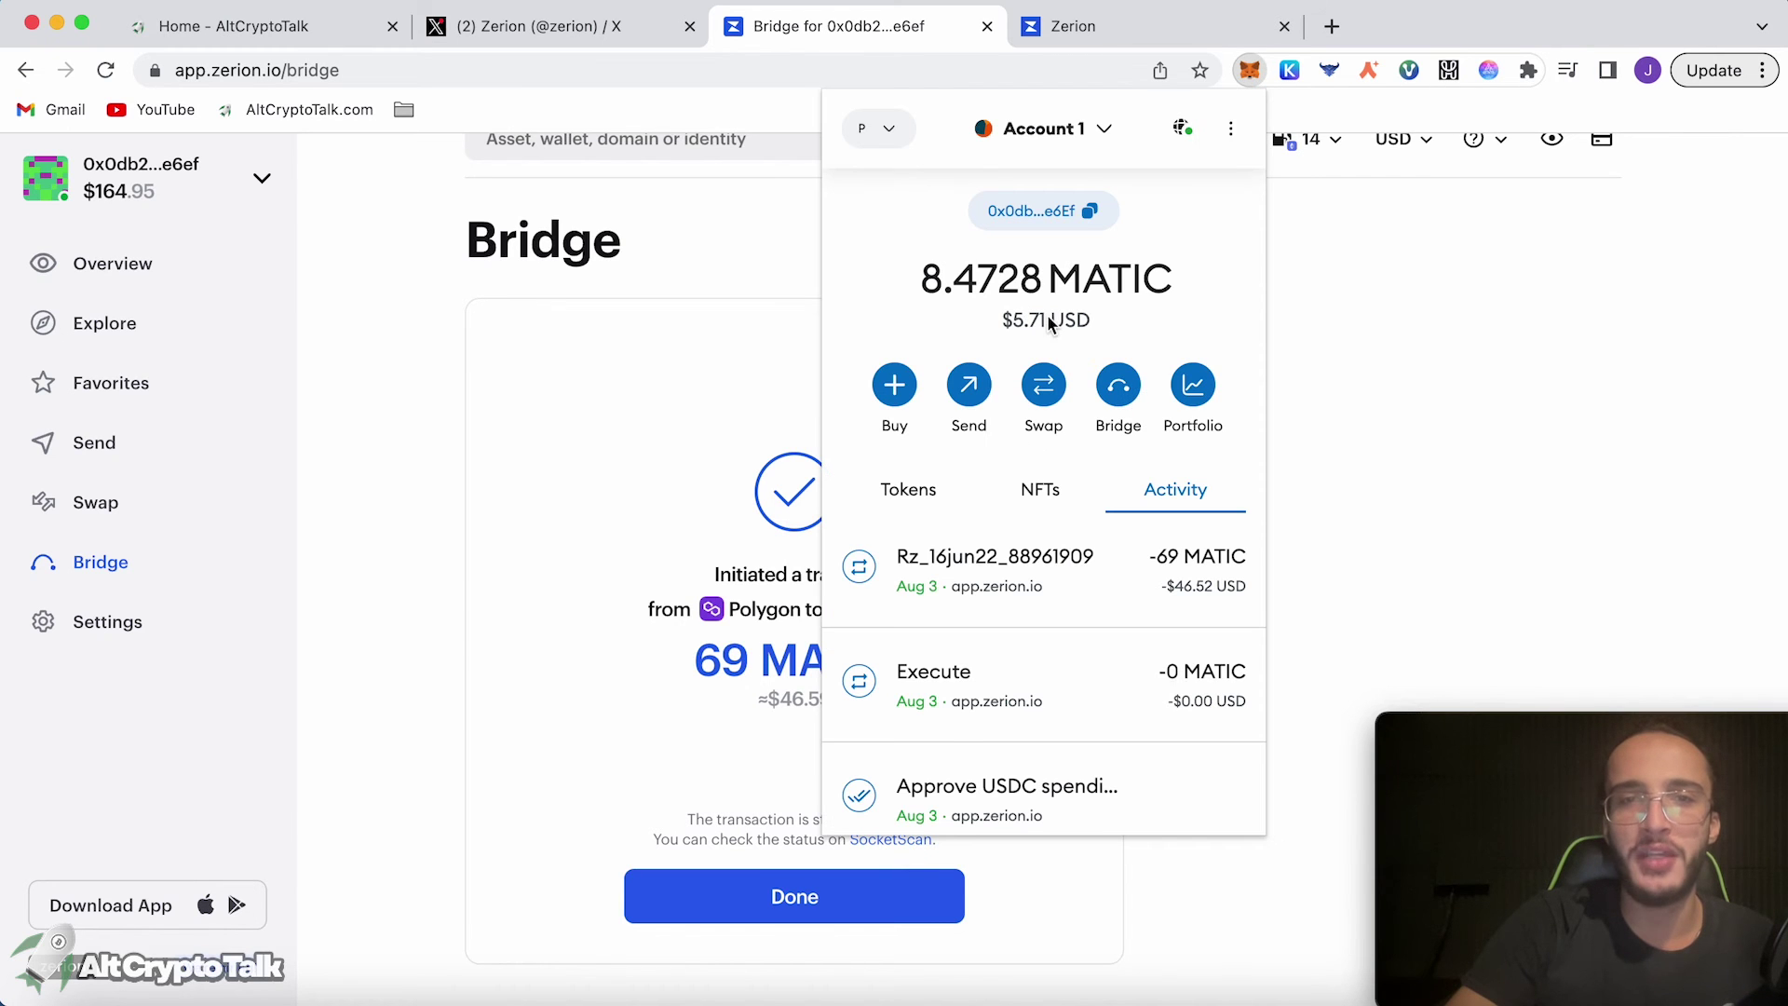
left_click(890, 135)
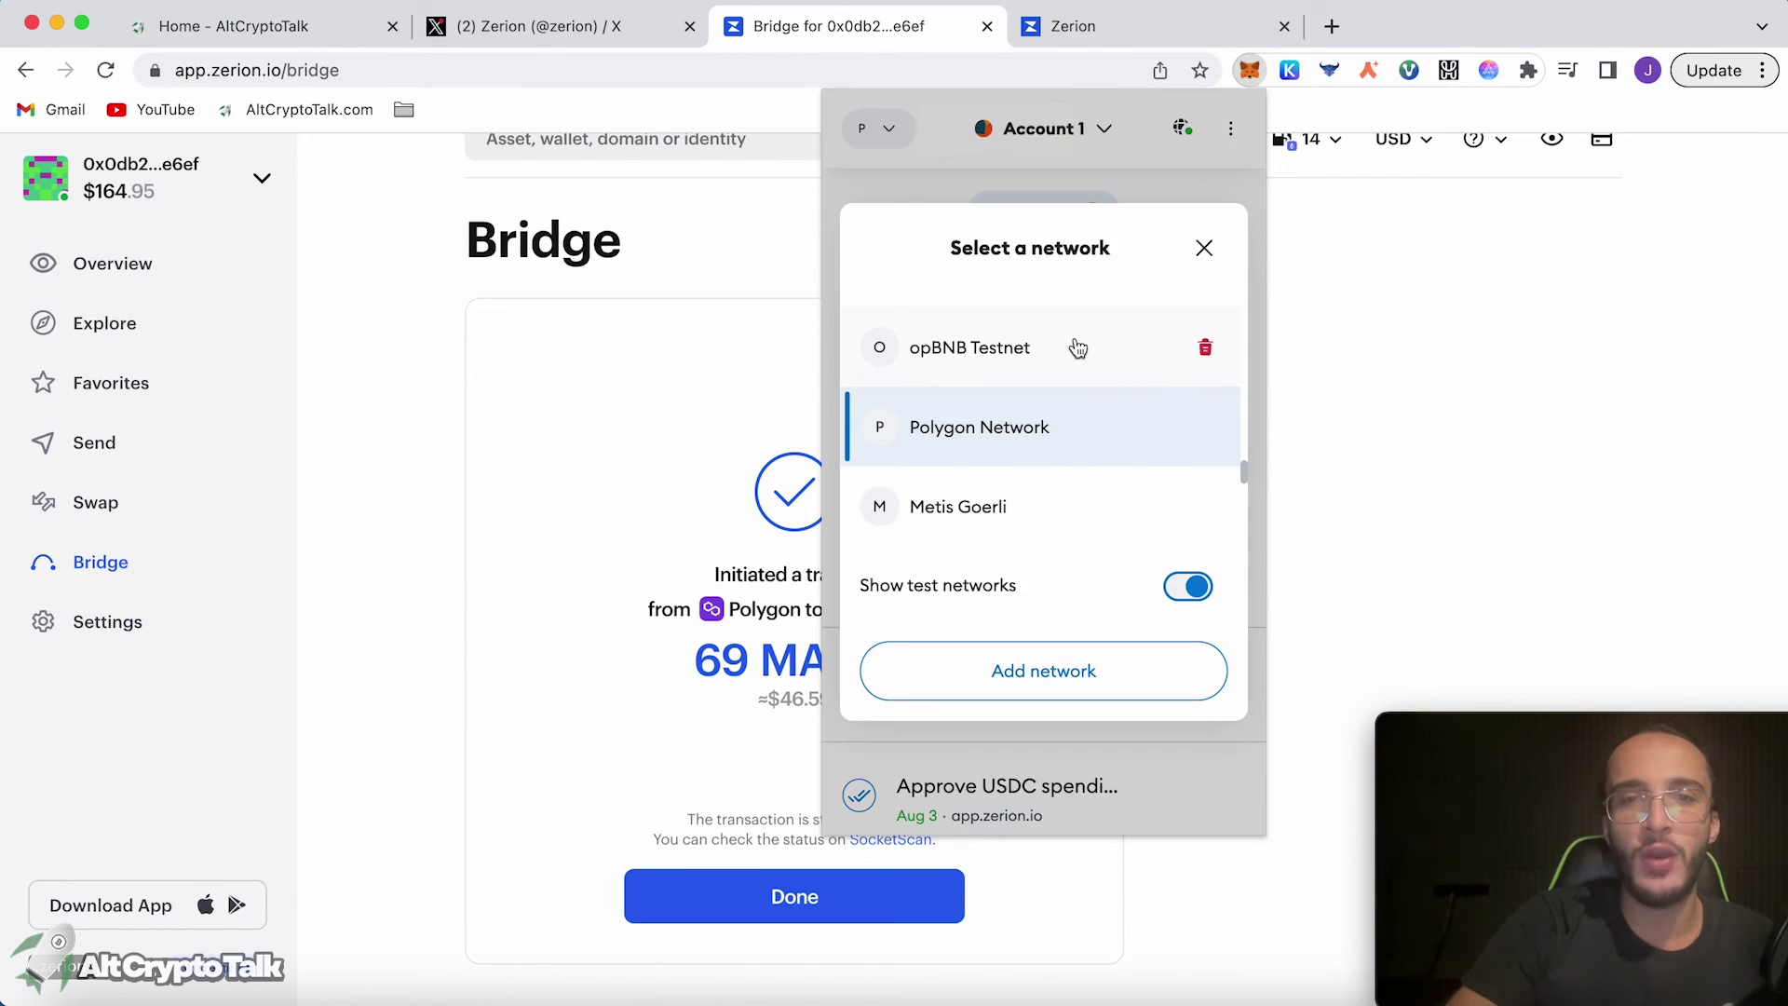
scroll(1066, 475, "down", 3)
scroll(1066, 474, "up", 10)
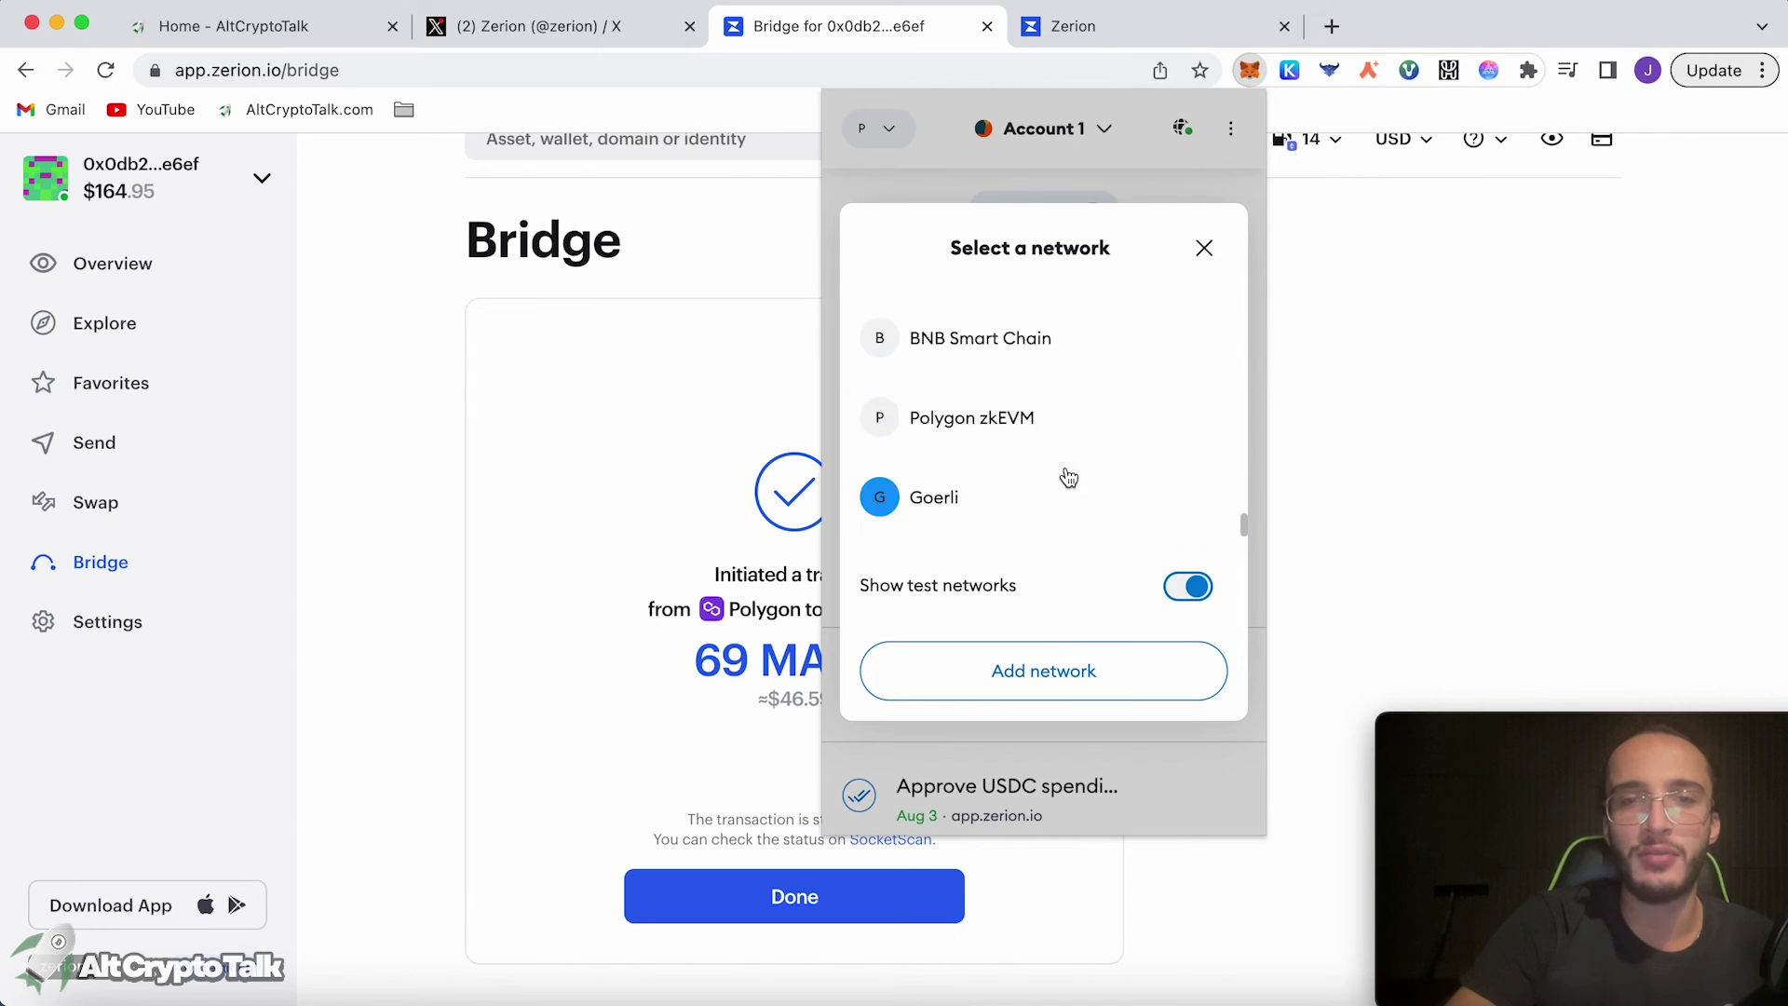
left_click(1062, 471)
left_click(903, 494)
scroll(1024, 577, "down", 3)
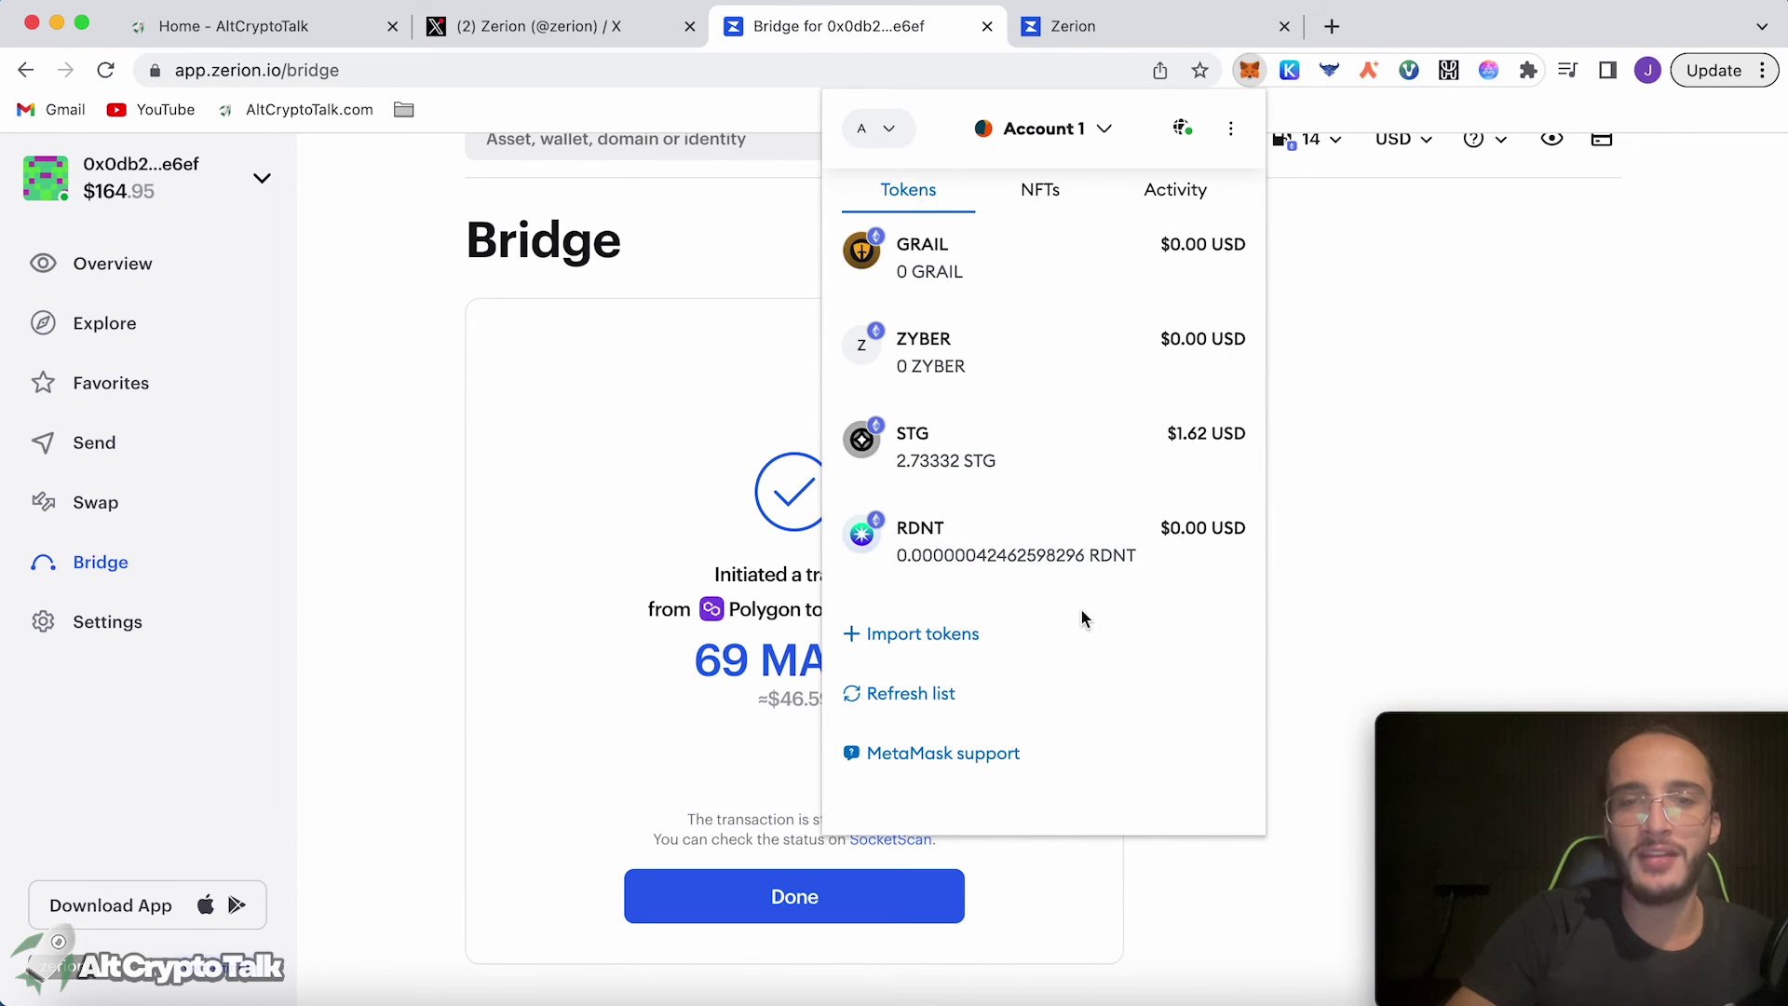
Copy USDC's Arbitrum contract address from CoinMarketCap
left_click(1427, 573)
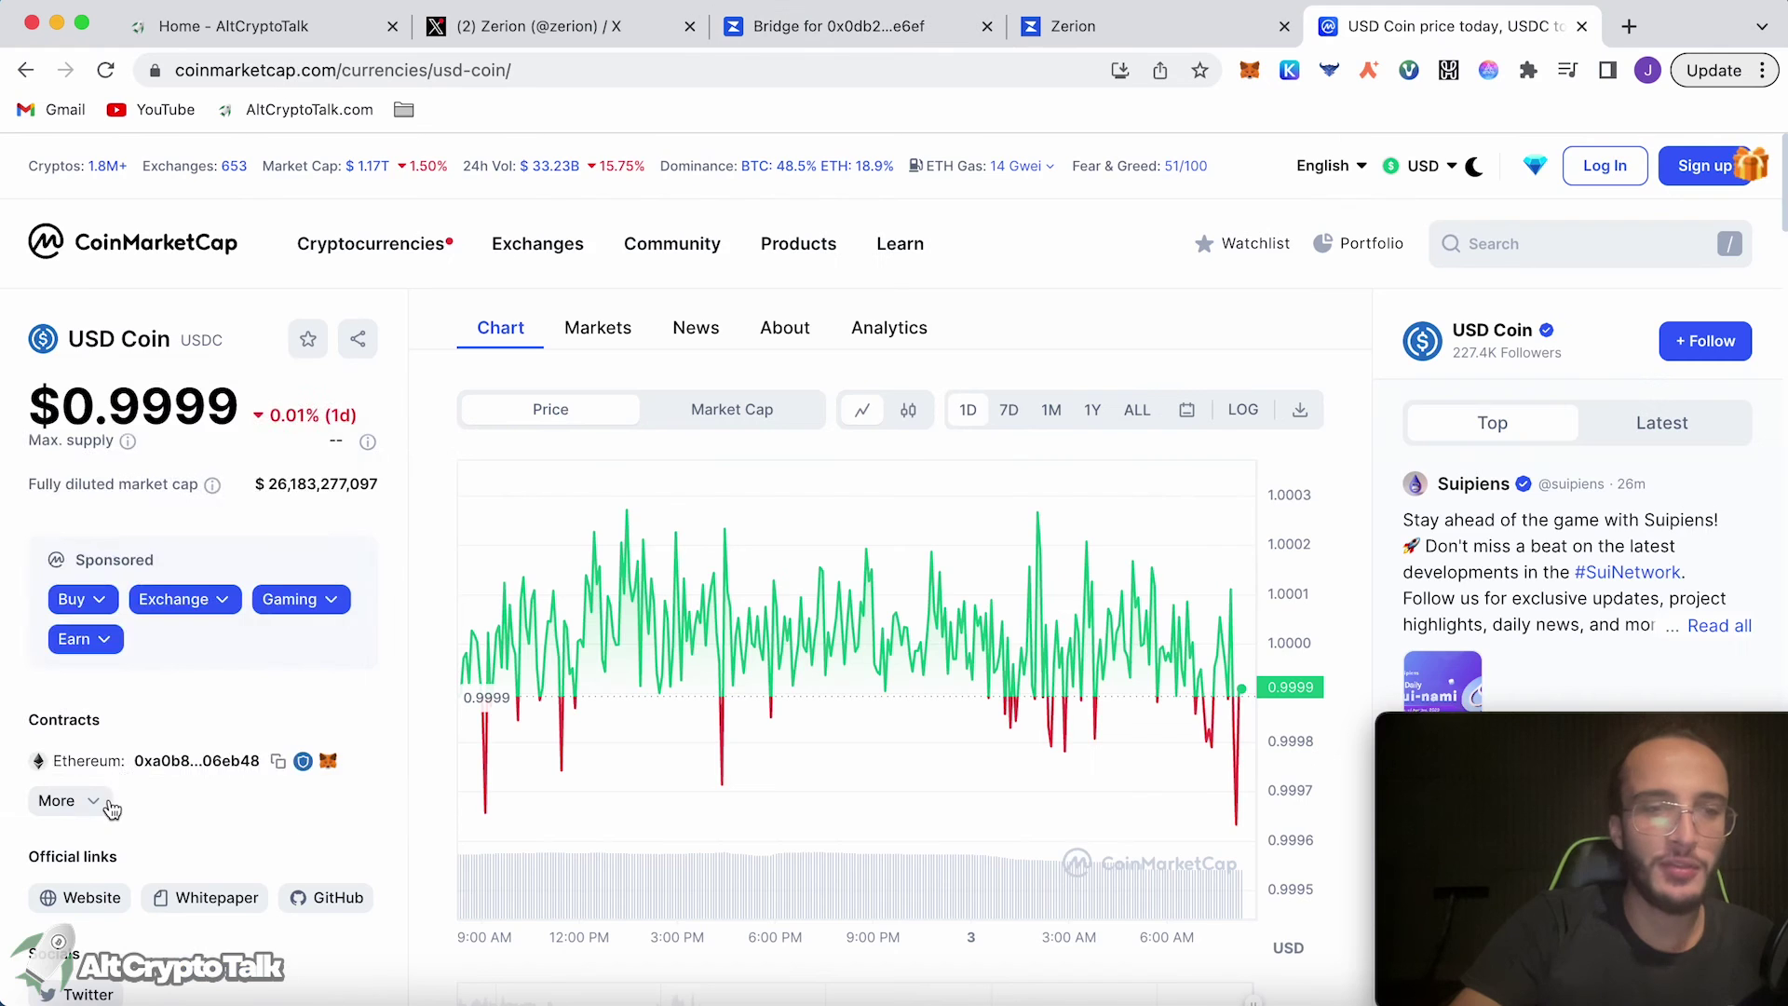
left_click(109, 807)
scroll(142, 675, "down", 3)
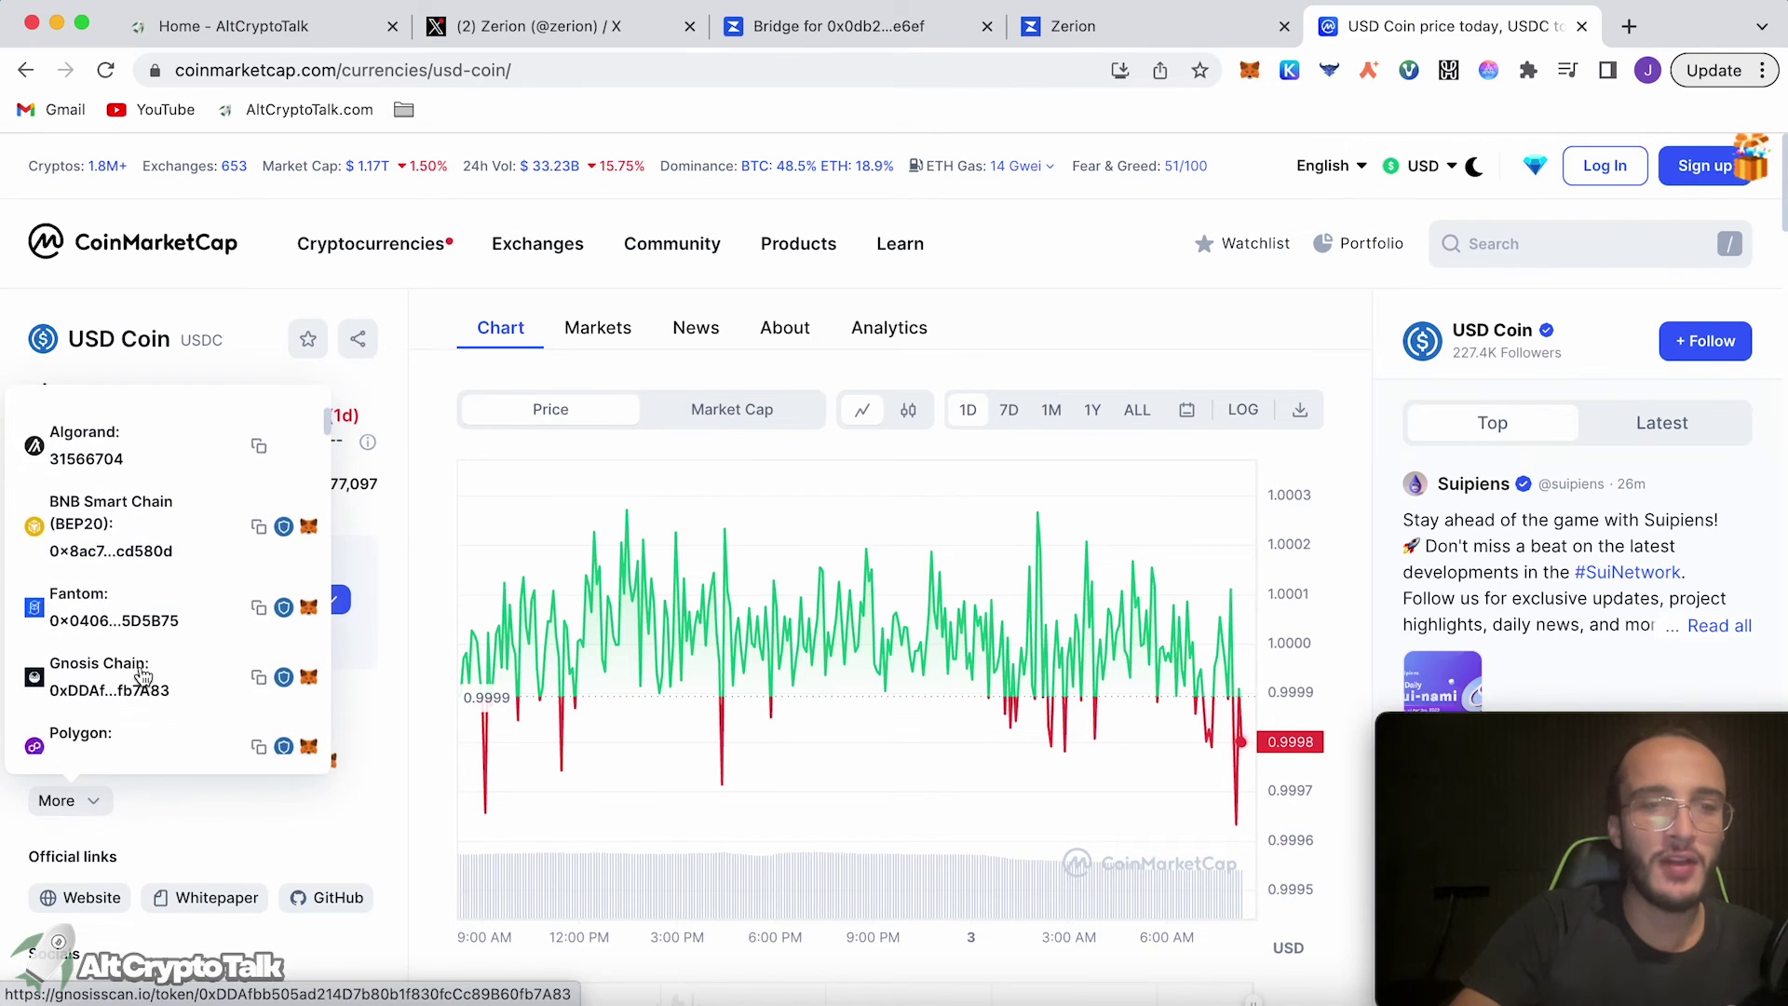
scroll(143, 675, "down", 5)
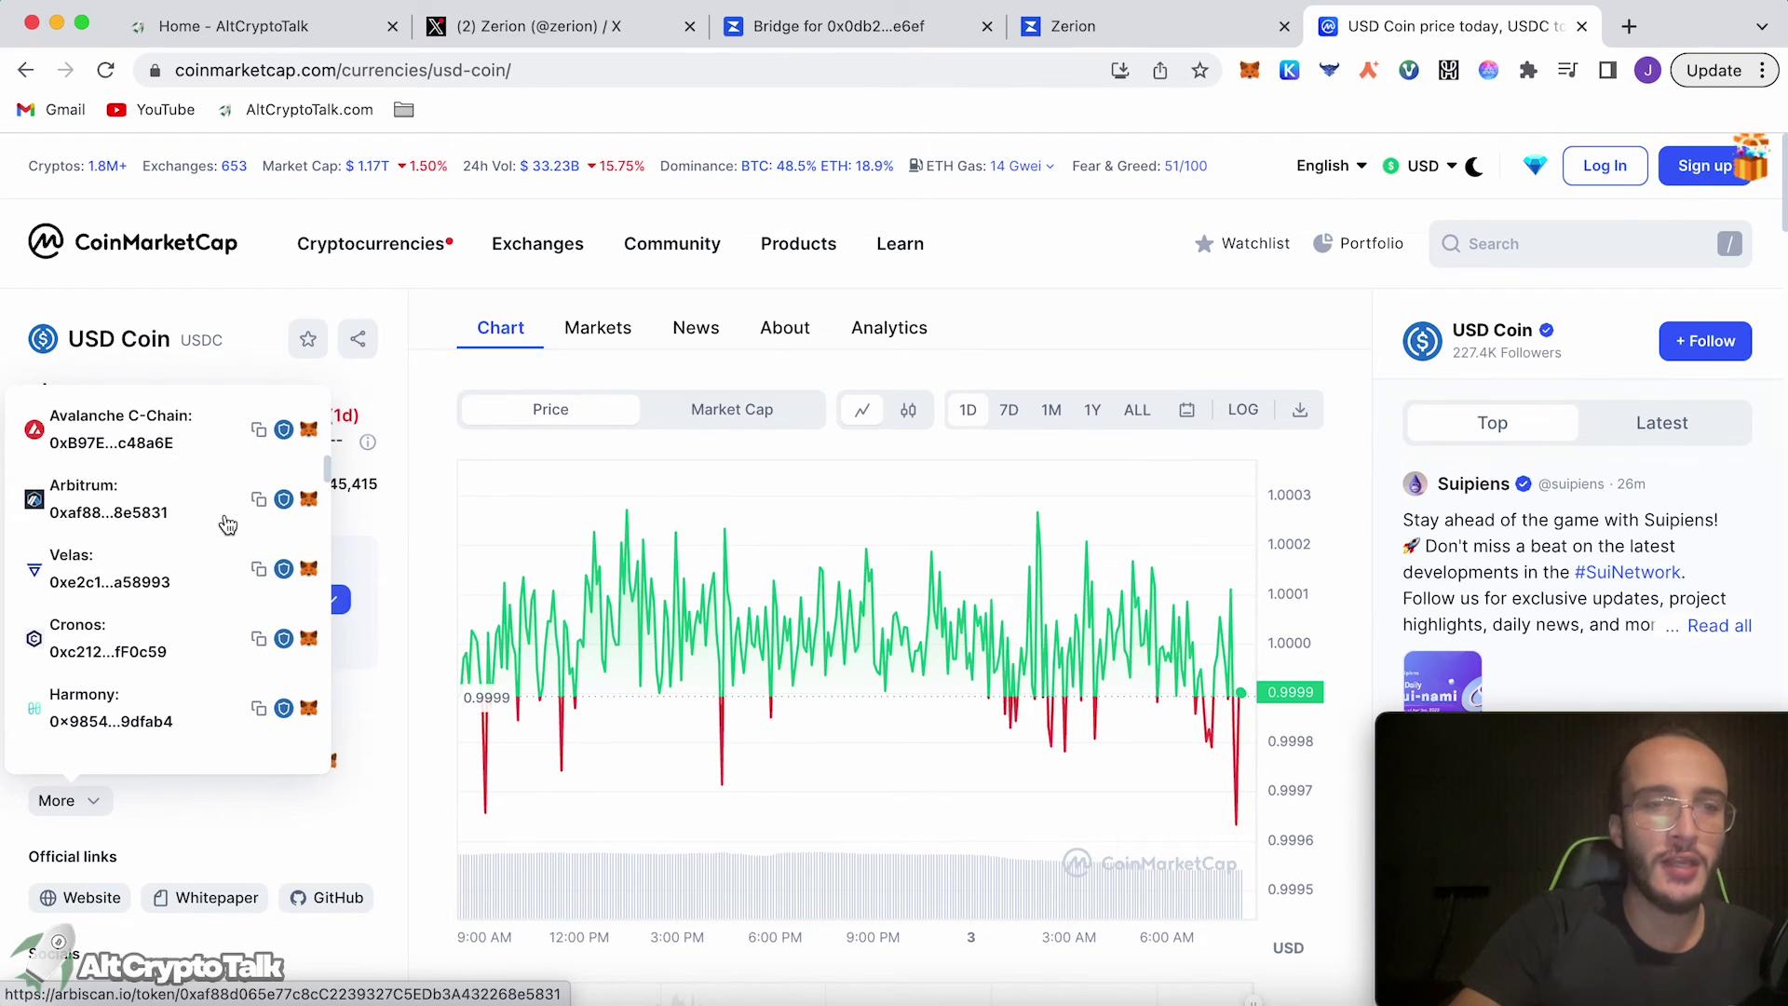
left_click(255, 503)
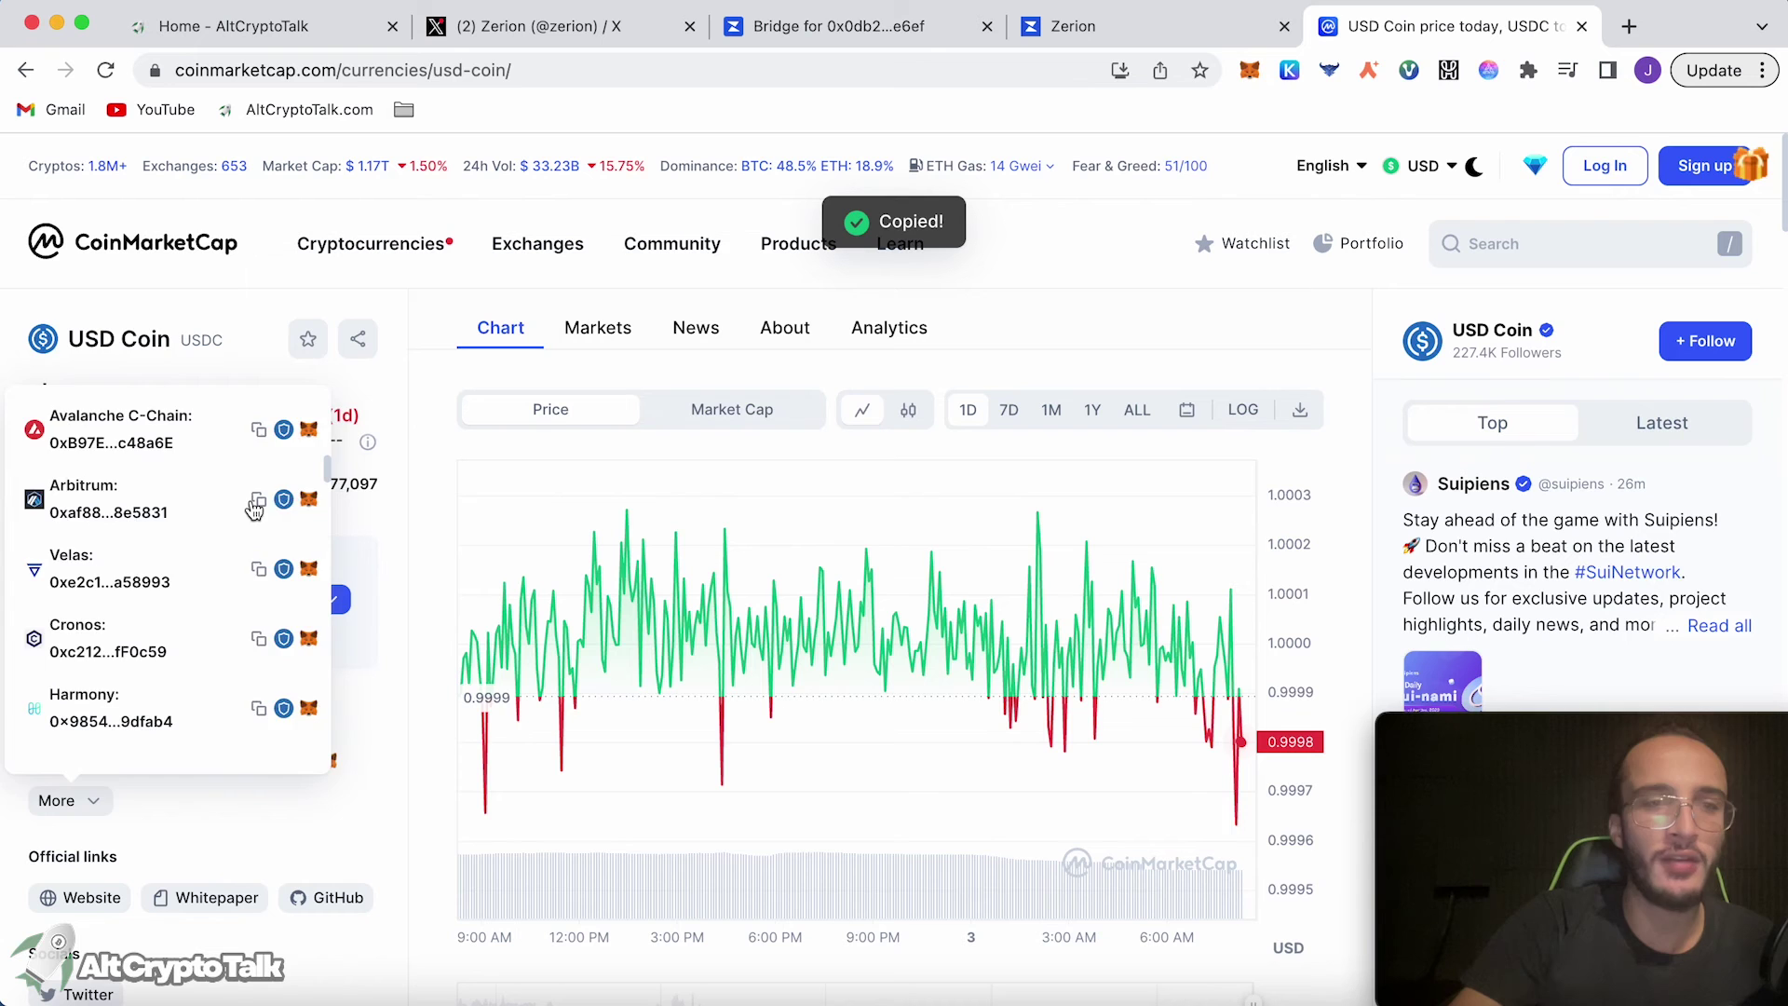
Import USDC into MetaMask as a custom token using the copied Arbitrum address
left_click(1250, 74)
scroll(1077, 522, "down", 5)
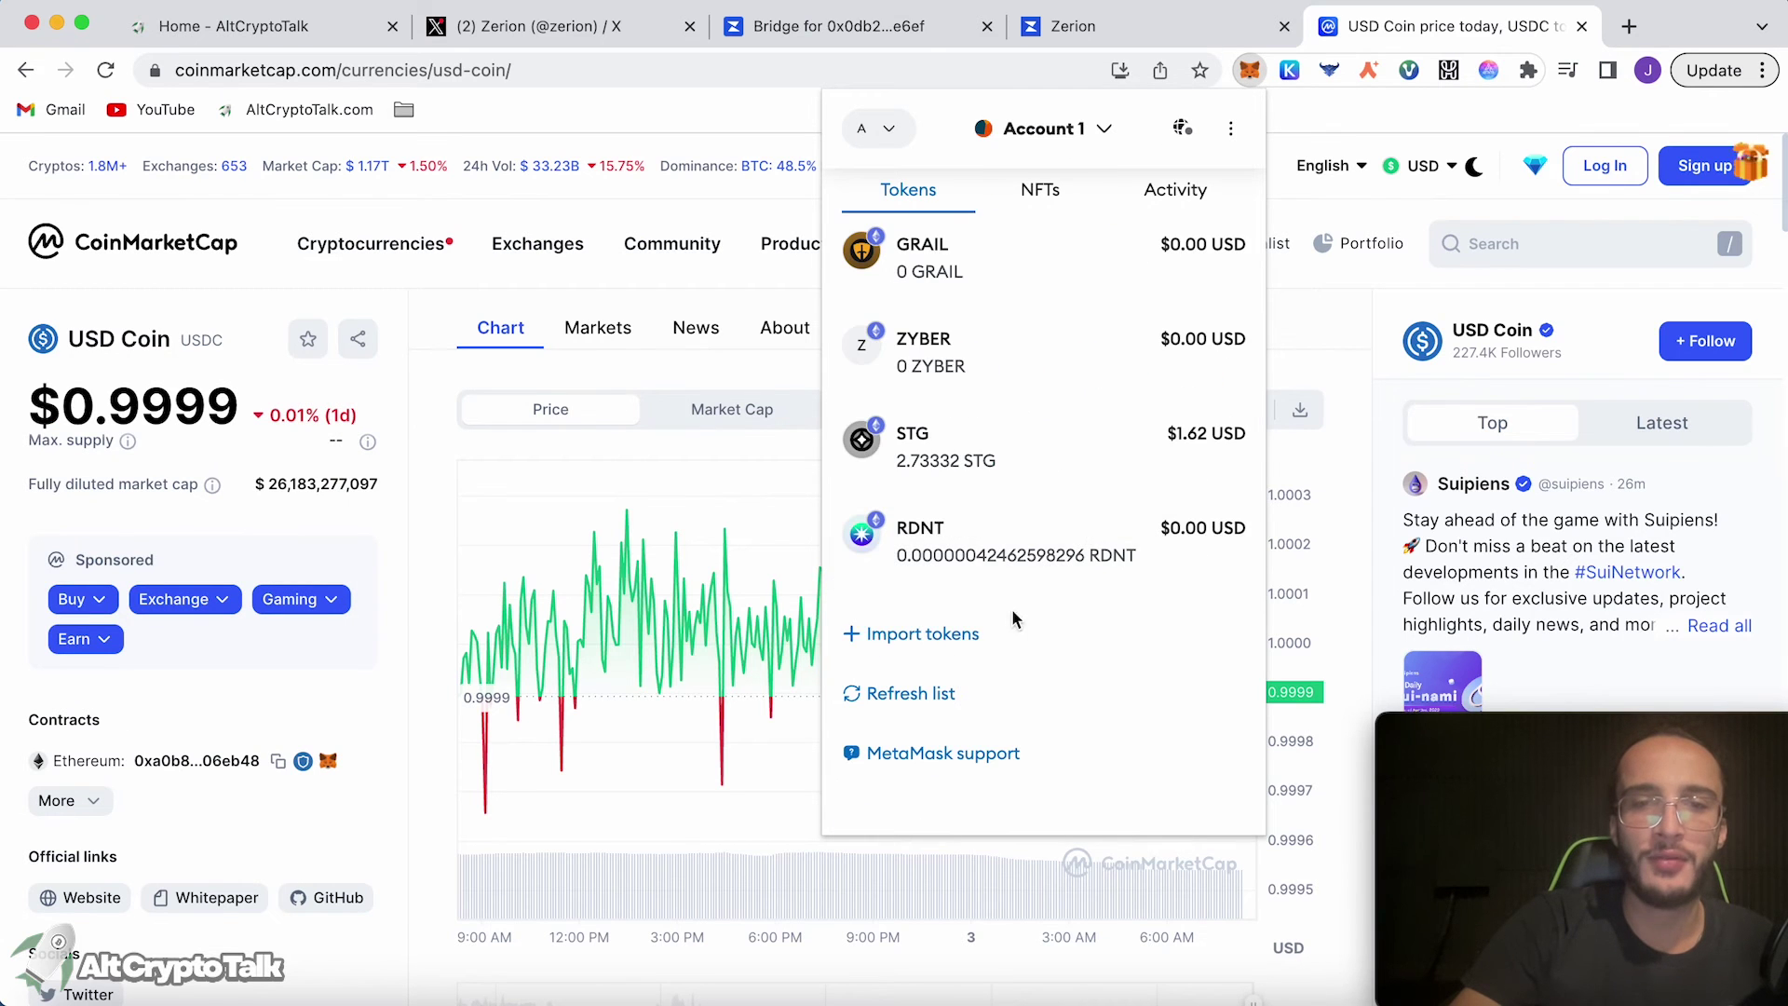
left_click(922, 634)
key("super+v")
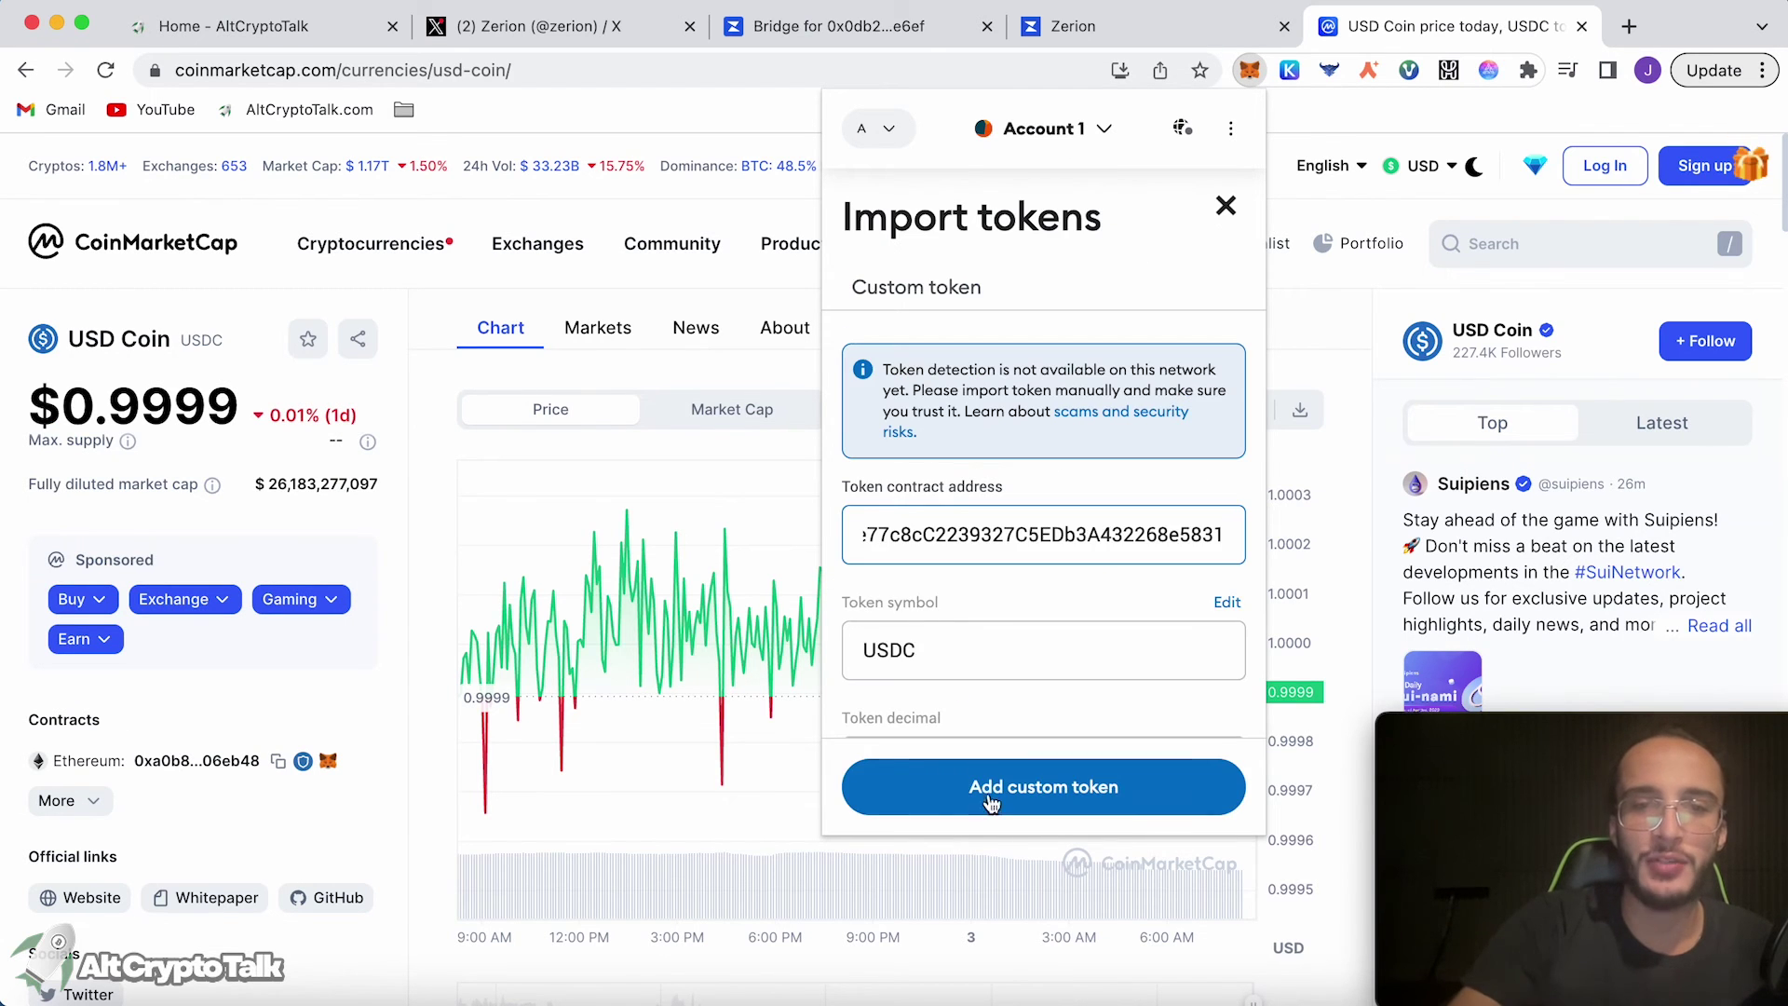
left_click(1018, 799)
left_click(1071, 778)
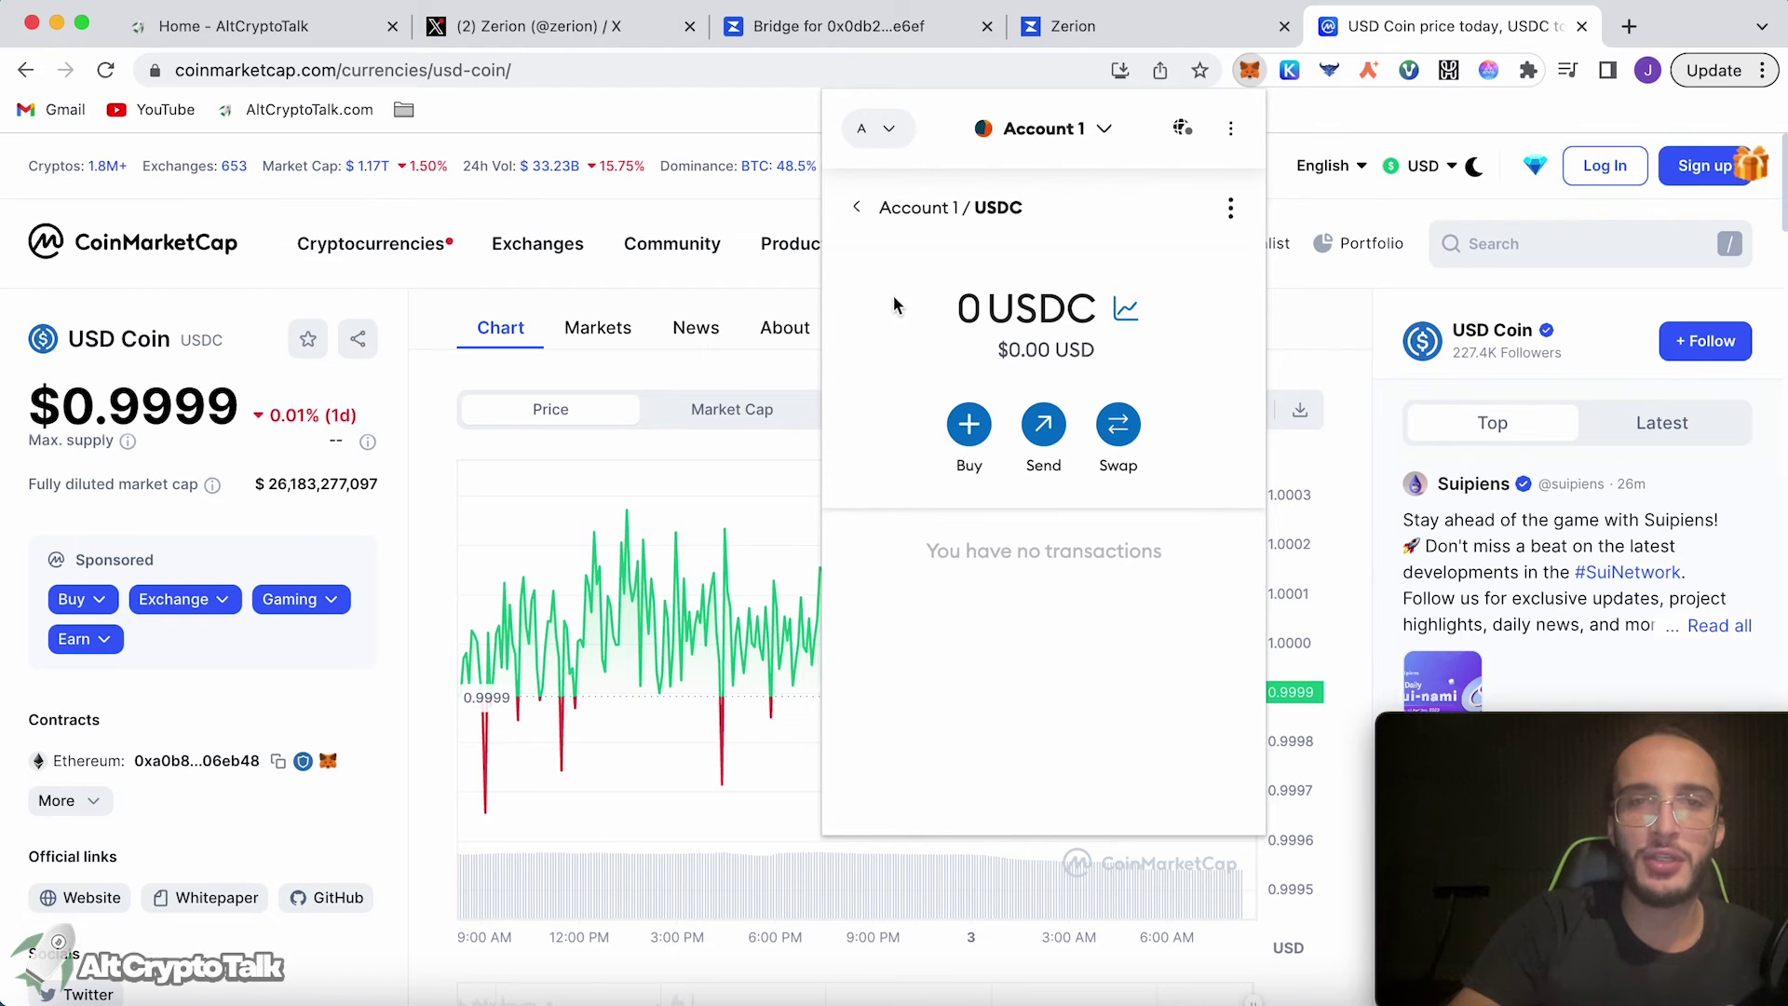
left_click(850, 218)
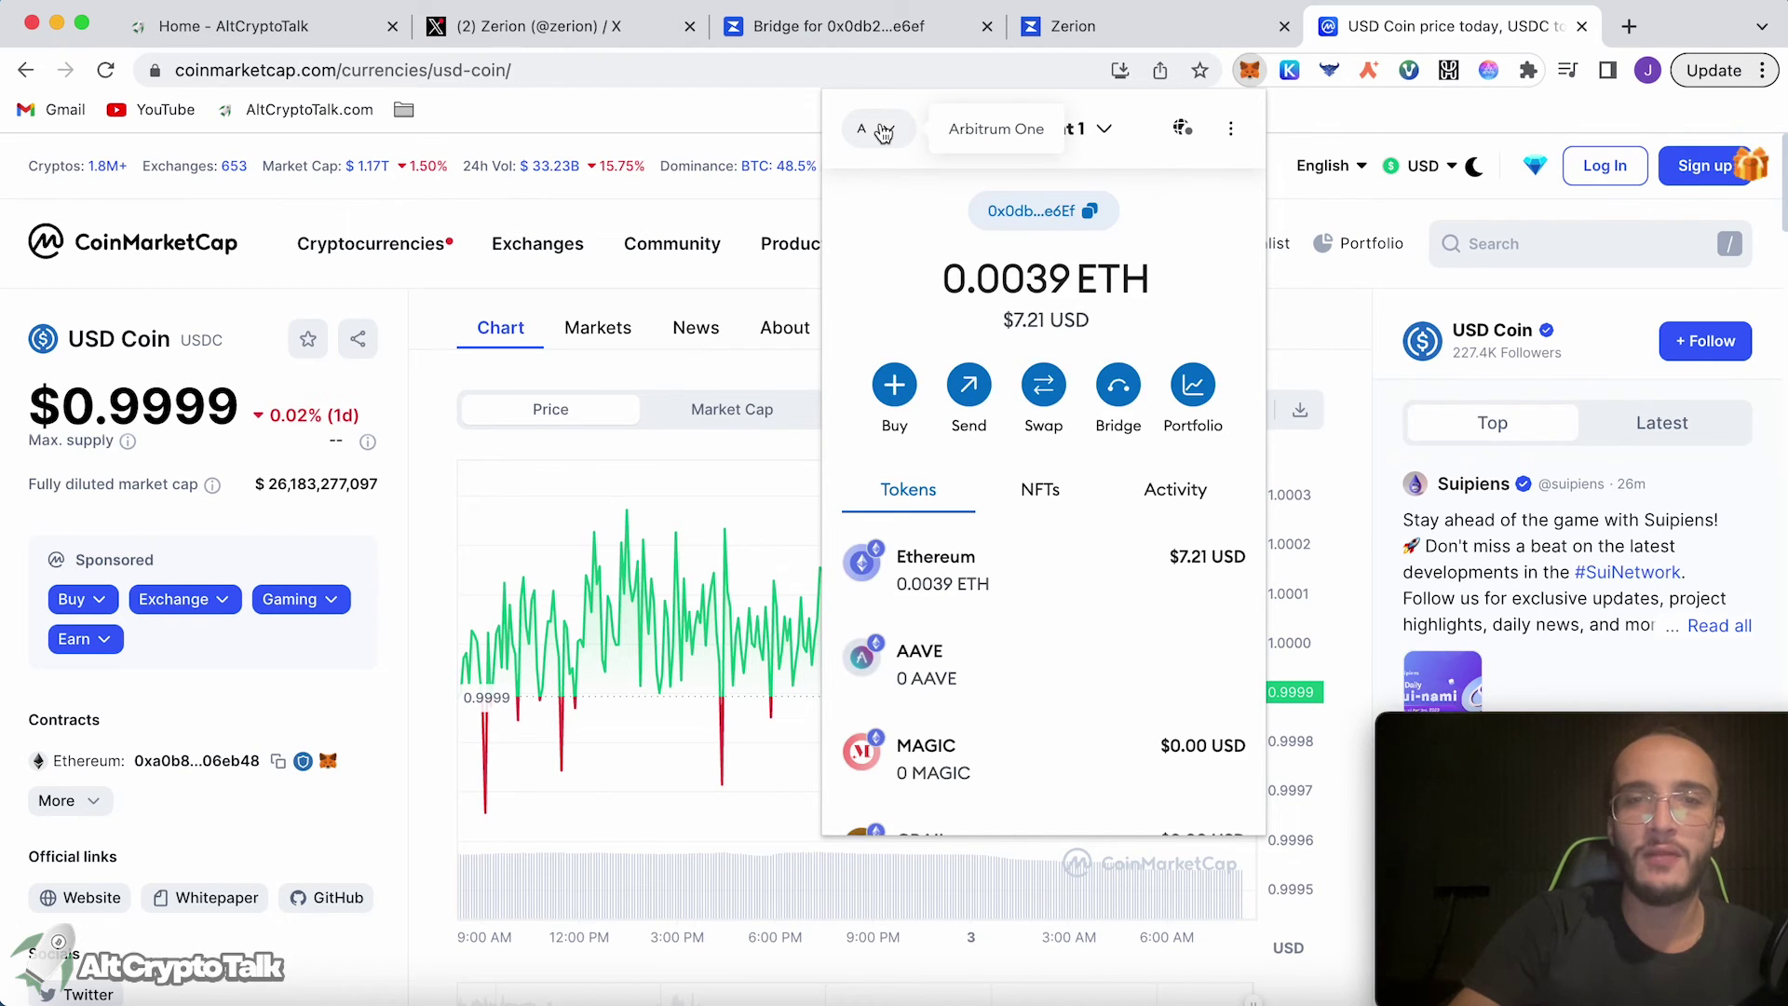
Check the bridge on SocketScan: Polygon side completed, Arbitrum delivery pending, then return to Zerion
left_click(883, 130)
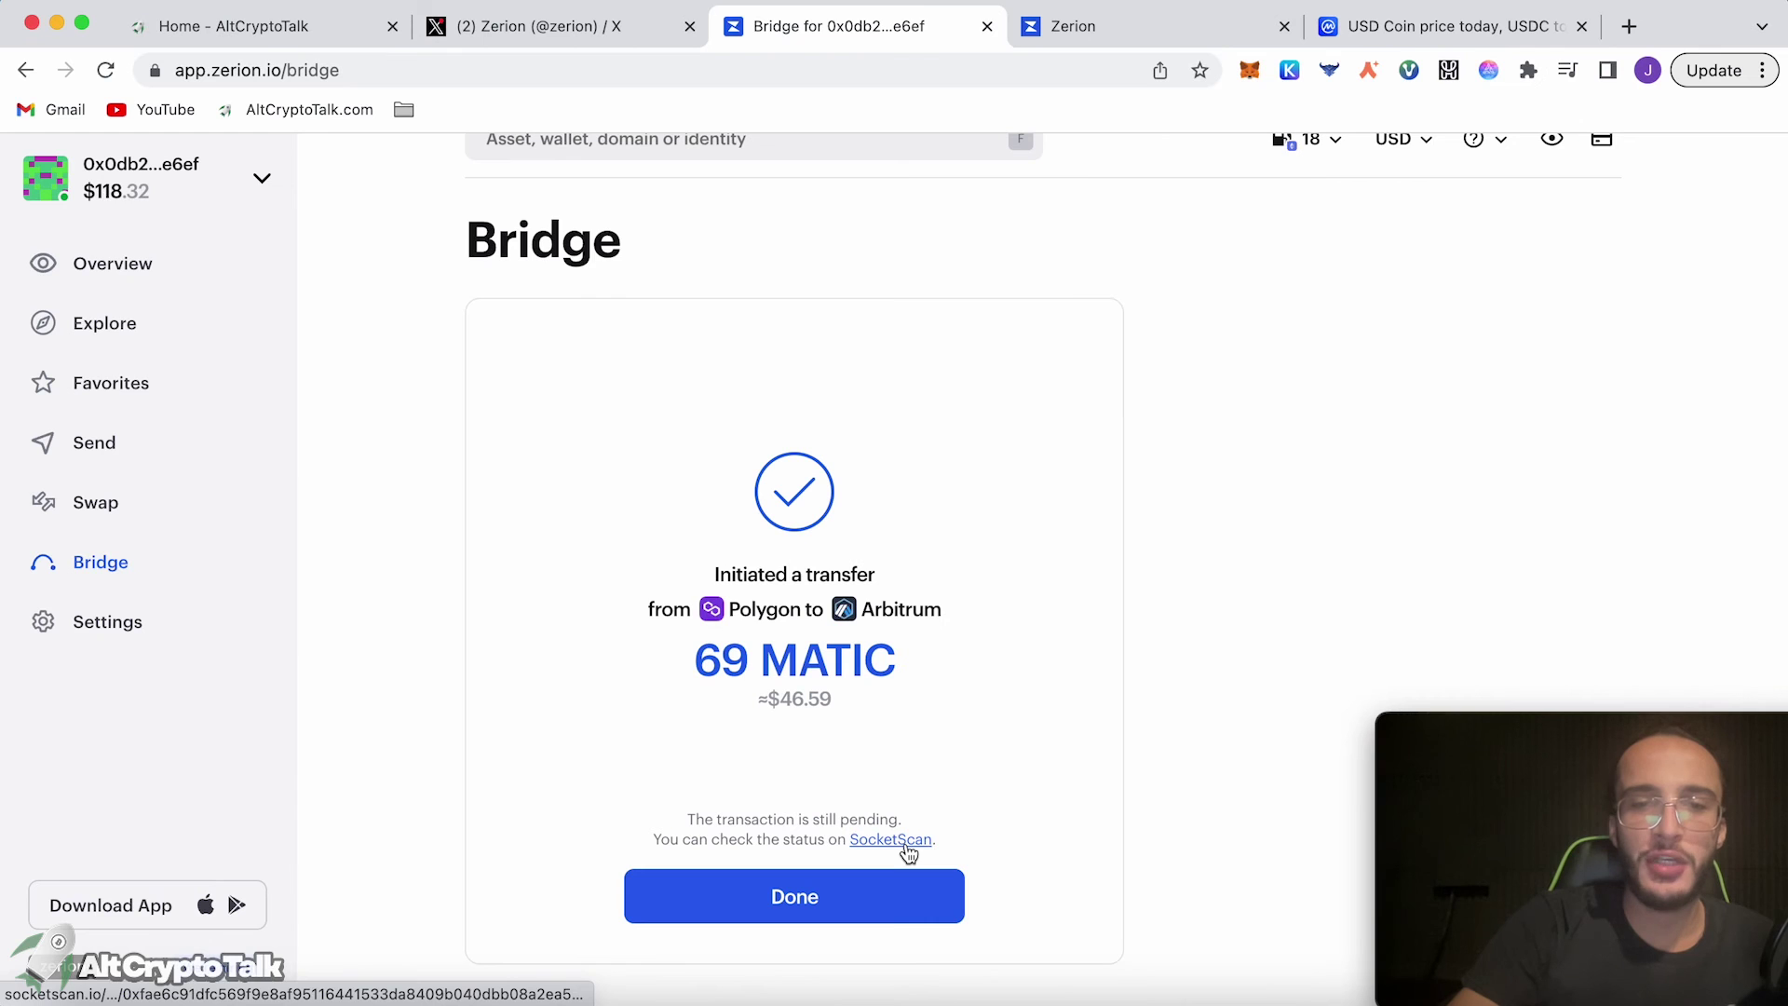
left_click(896, 843)
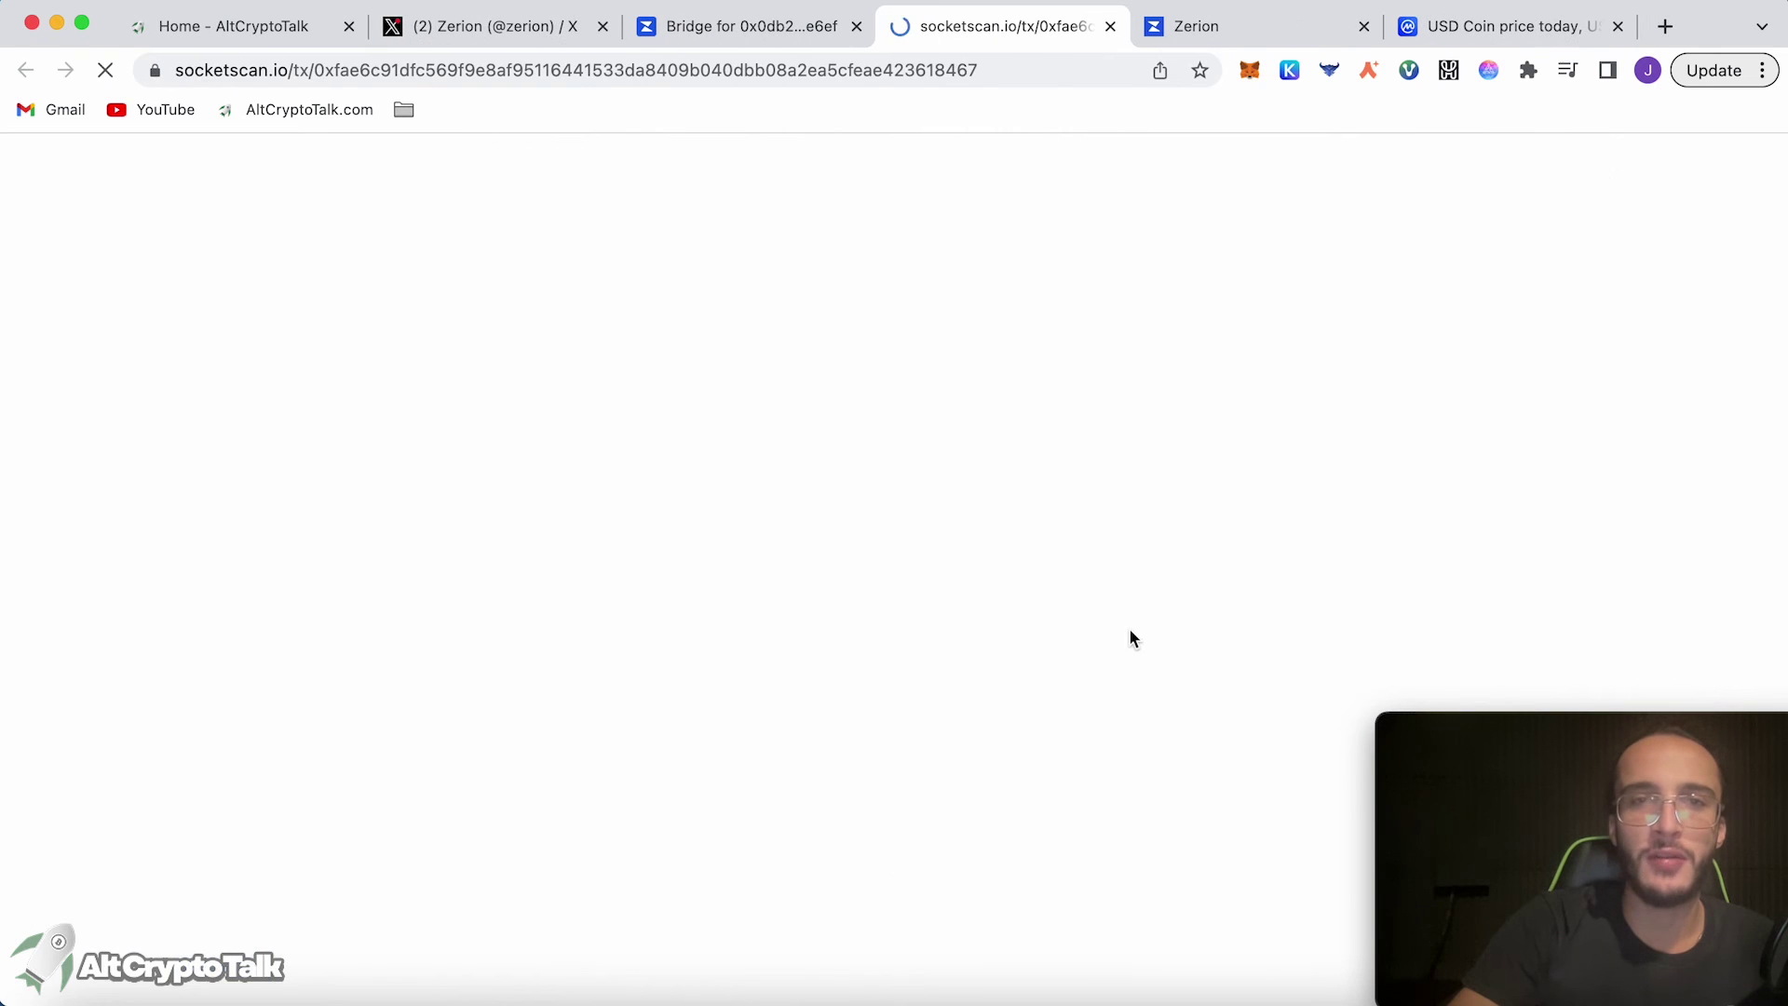
scroll(838, 642, "down", 1)
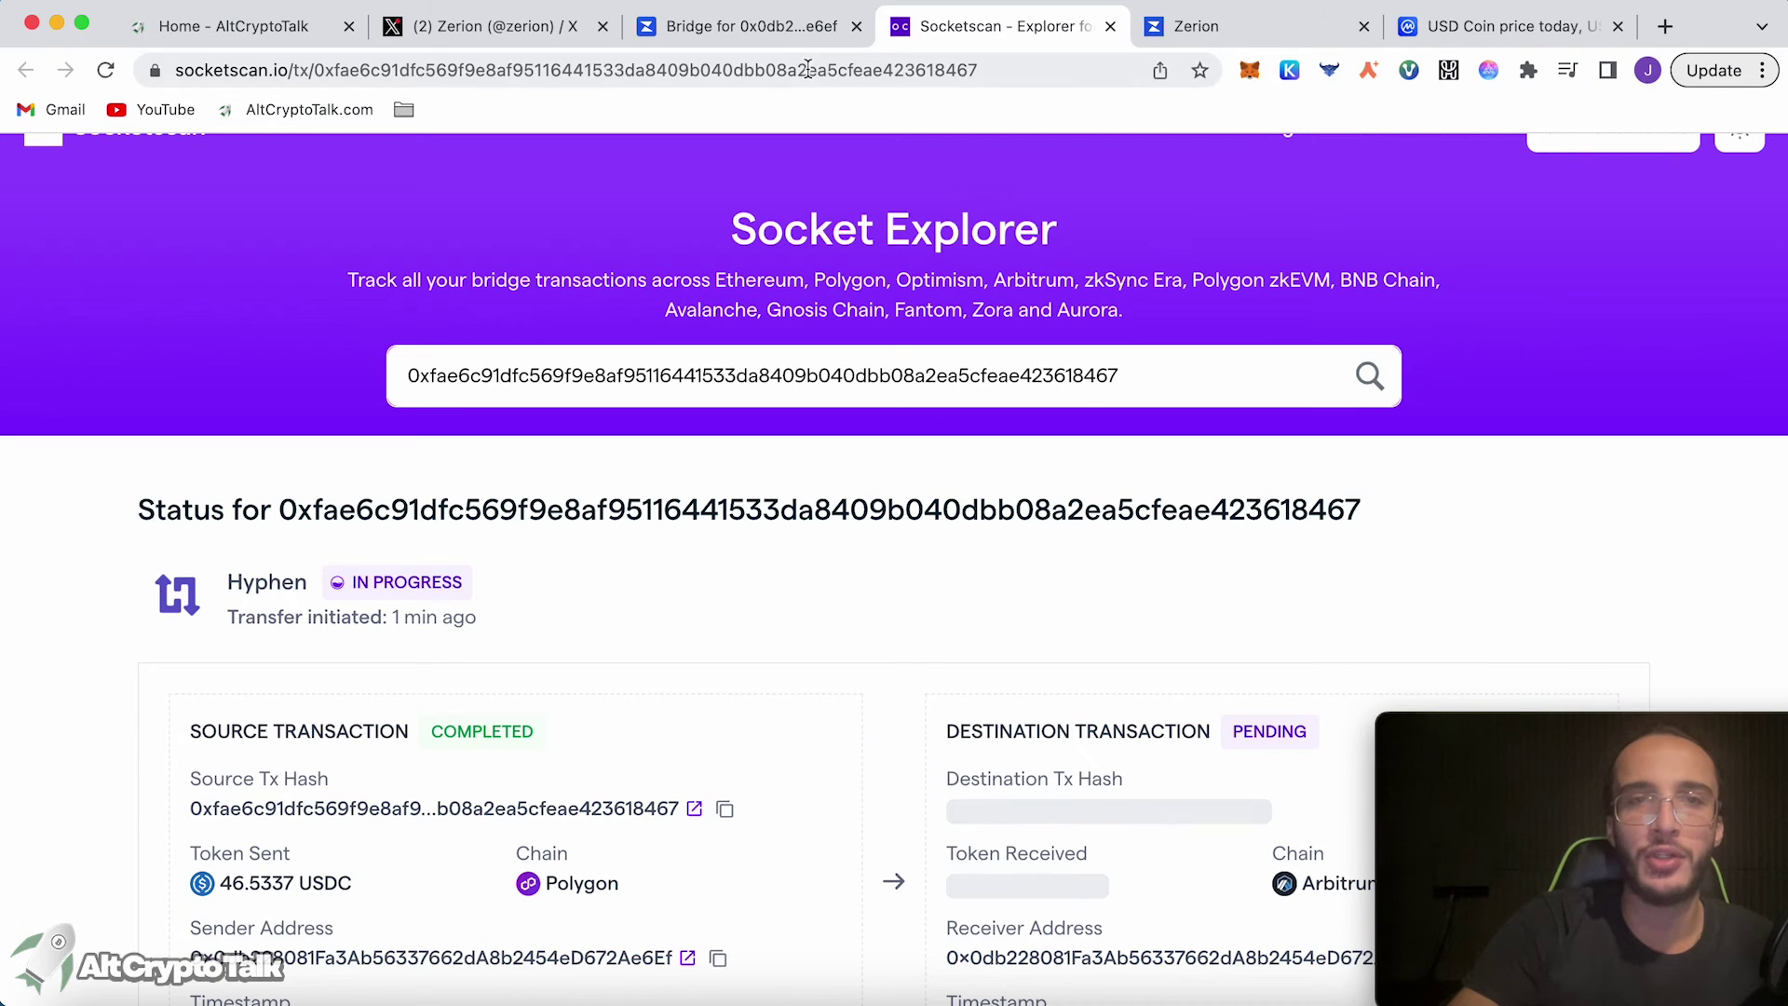
left_click(807, 39)
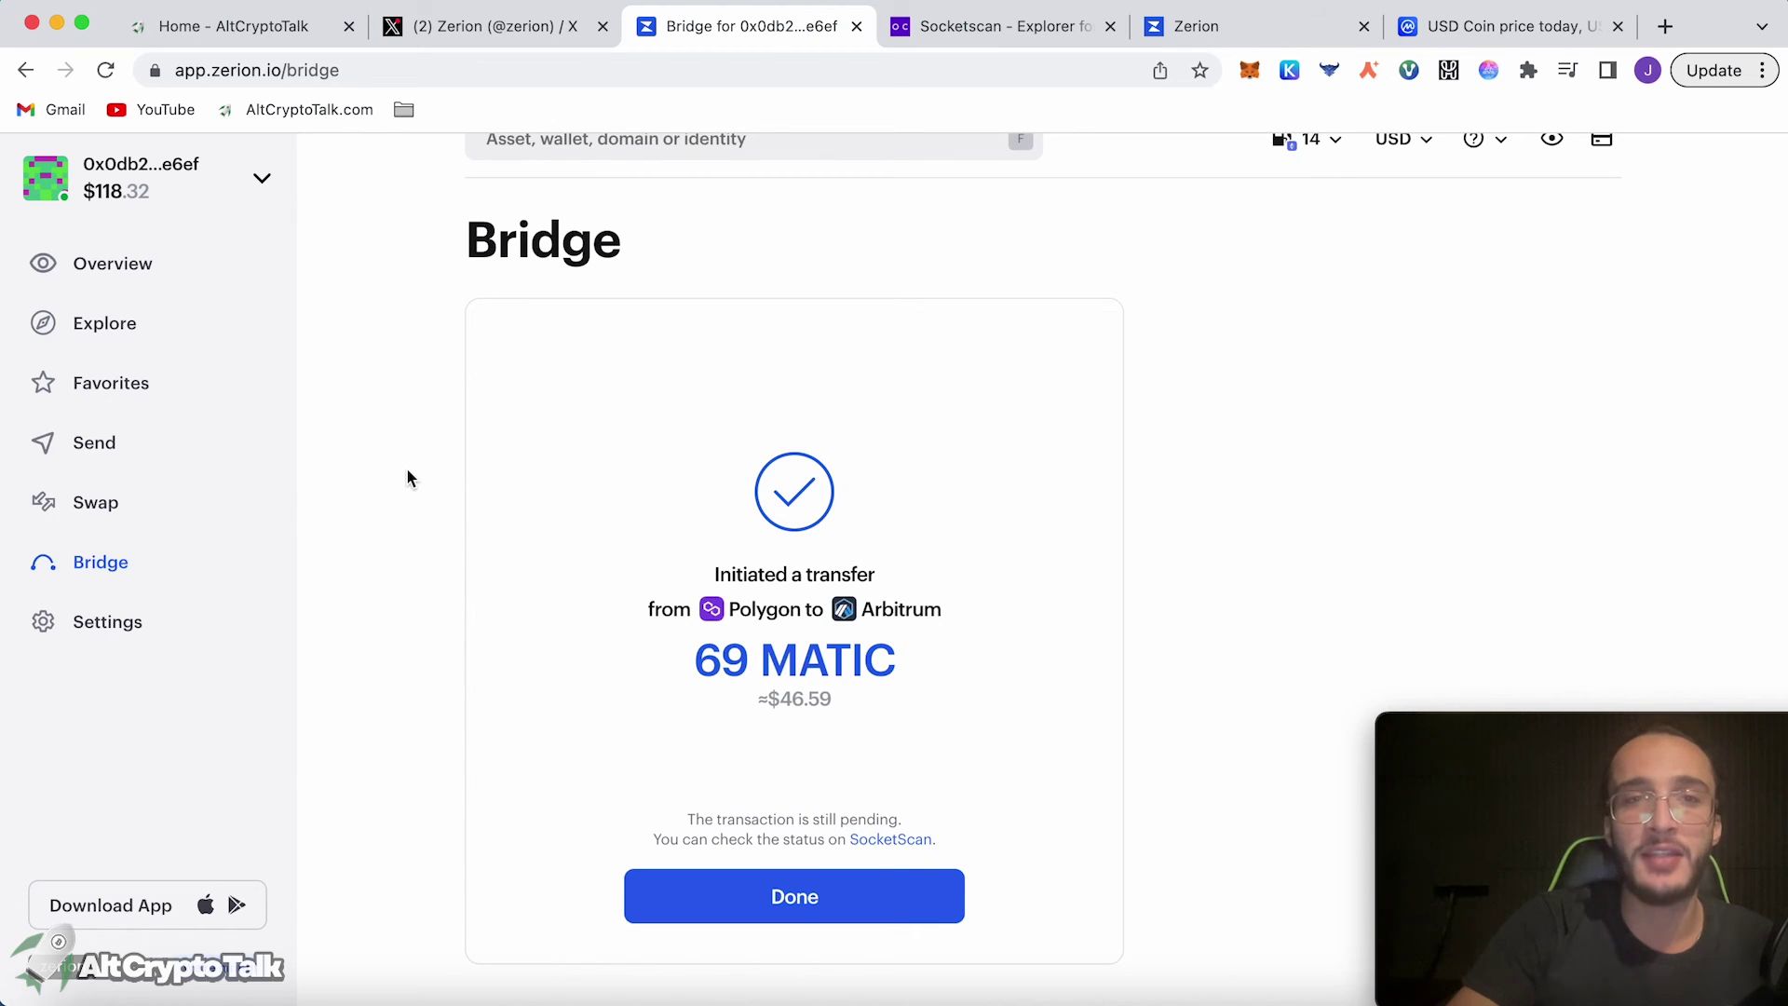
Look at the Swap and Send pages, toggling Send between NFT and Token
left_click(217, 526)
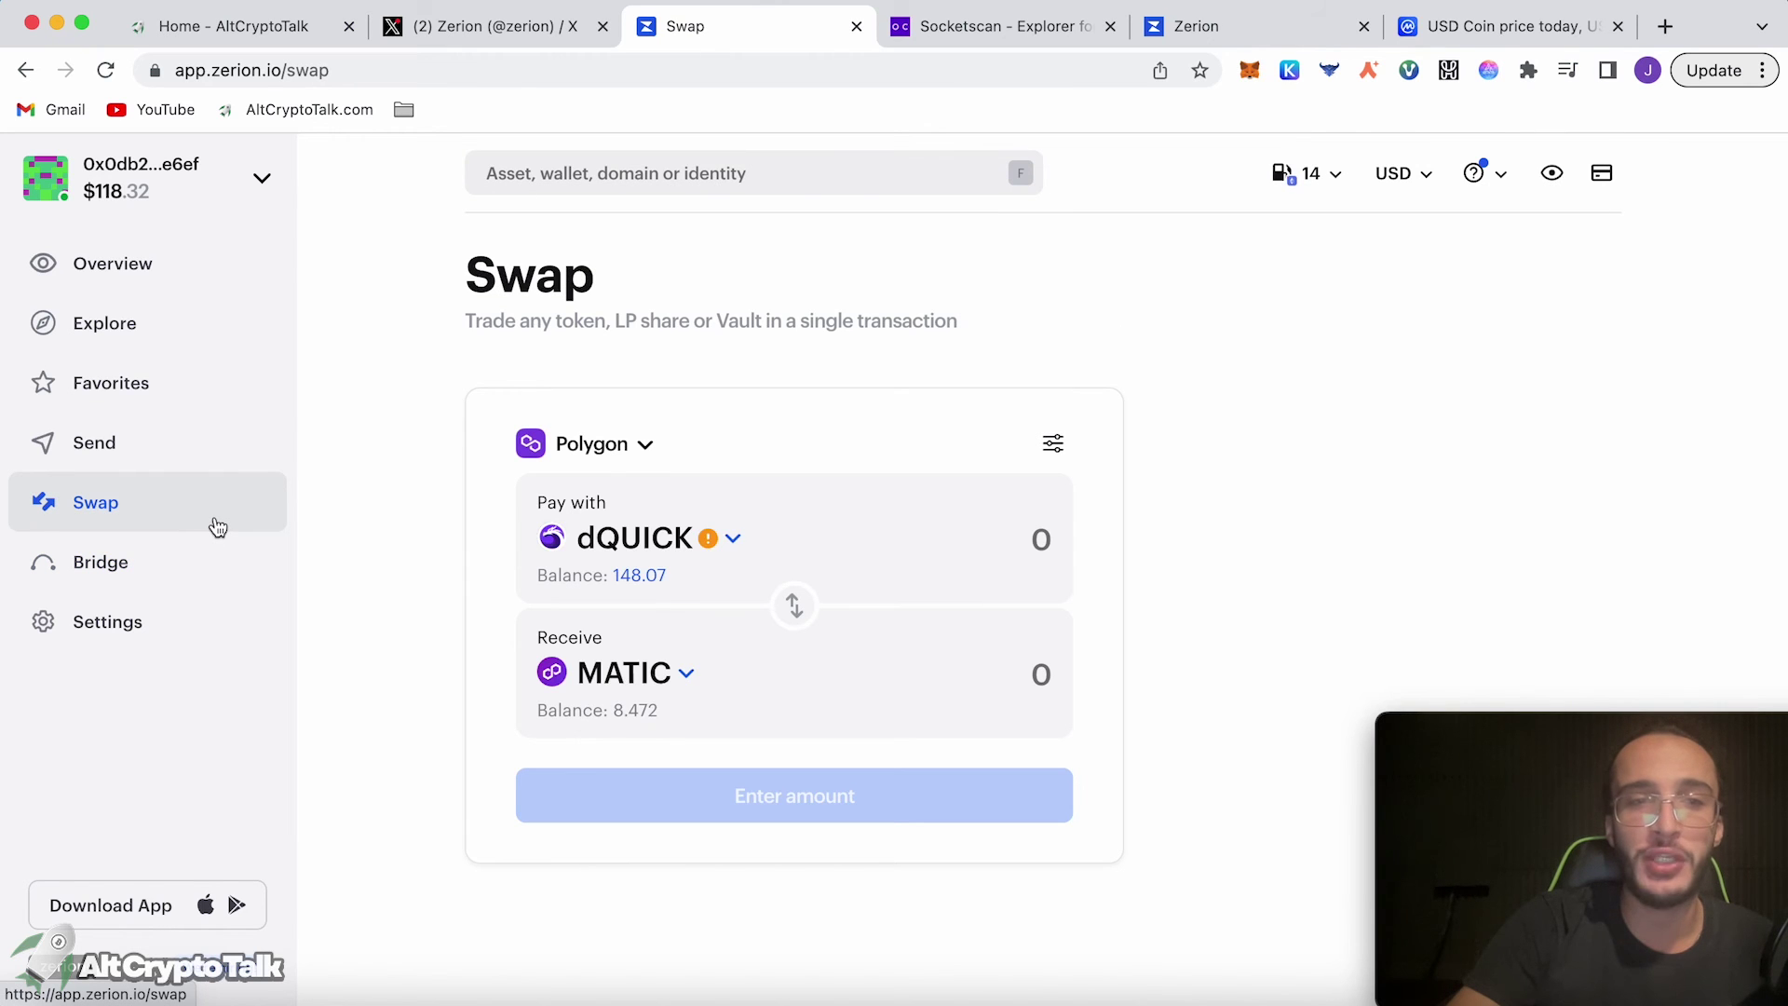
left_click(234, 476)
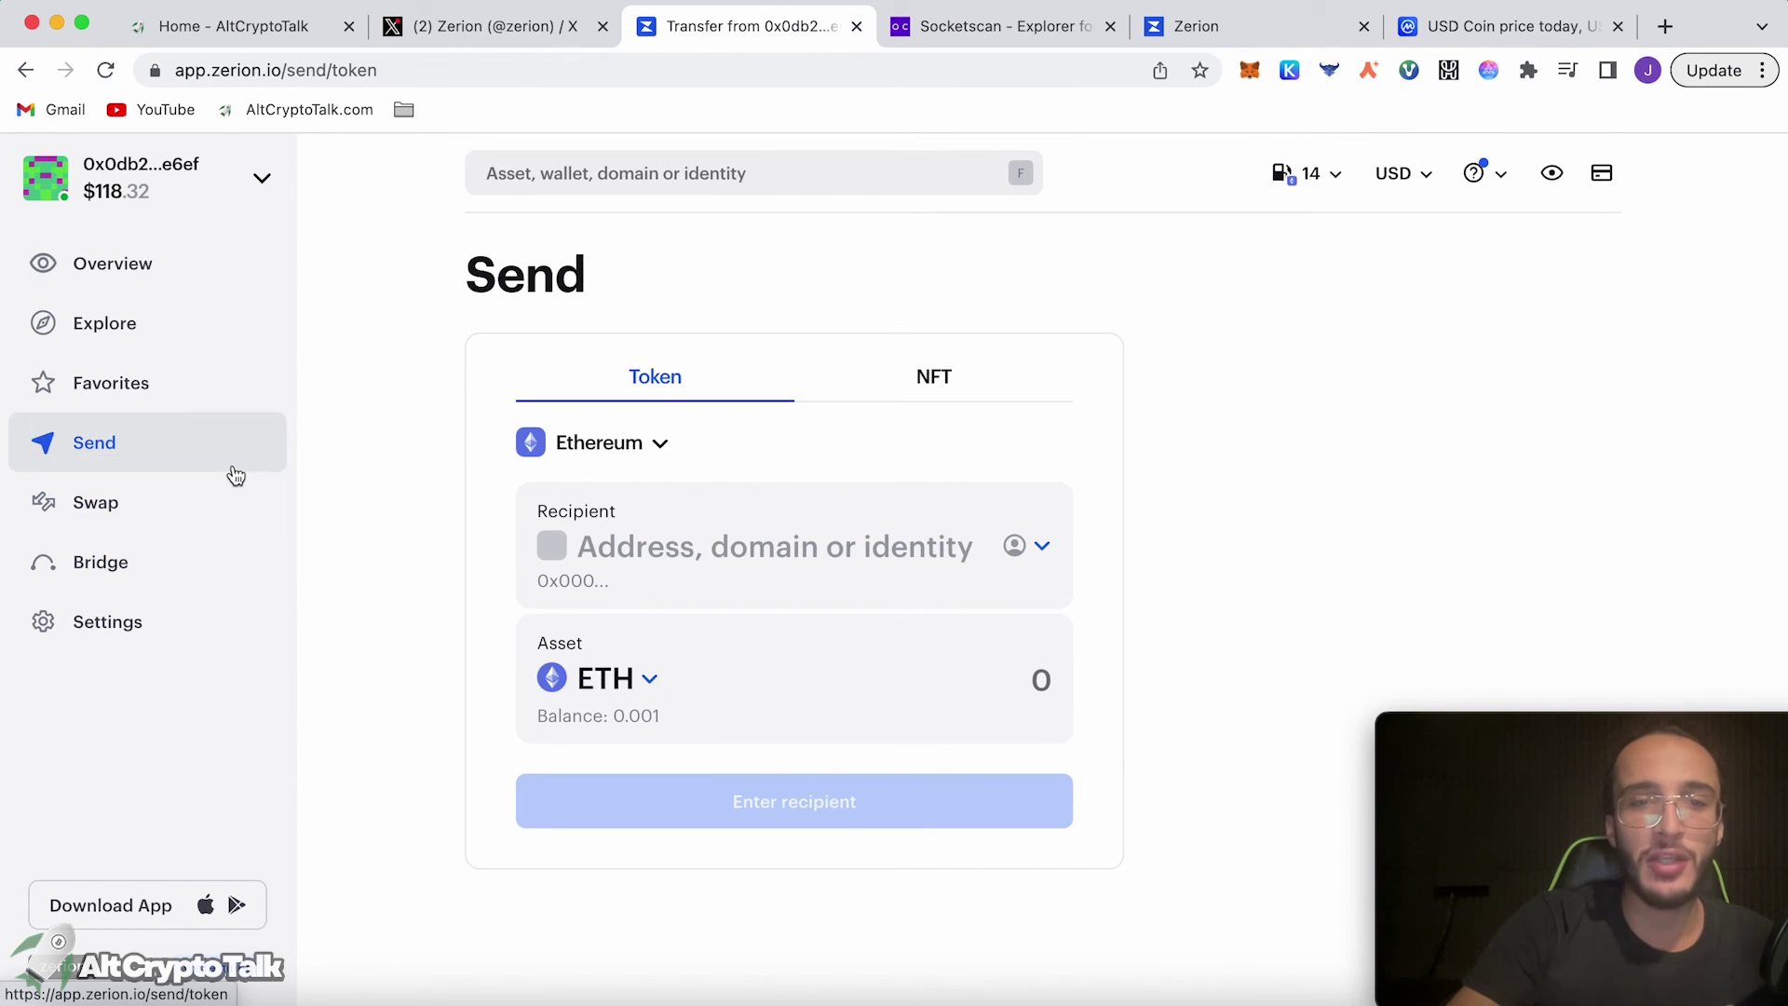
left_click(931, 378)
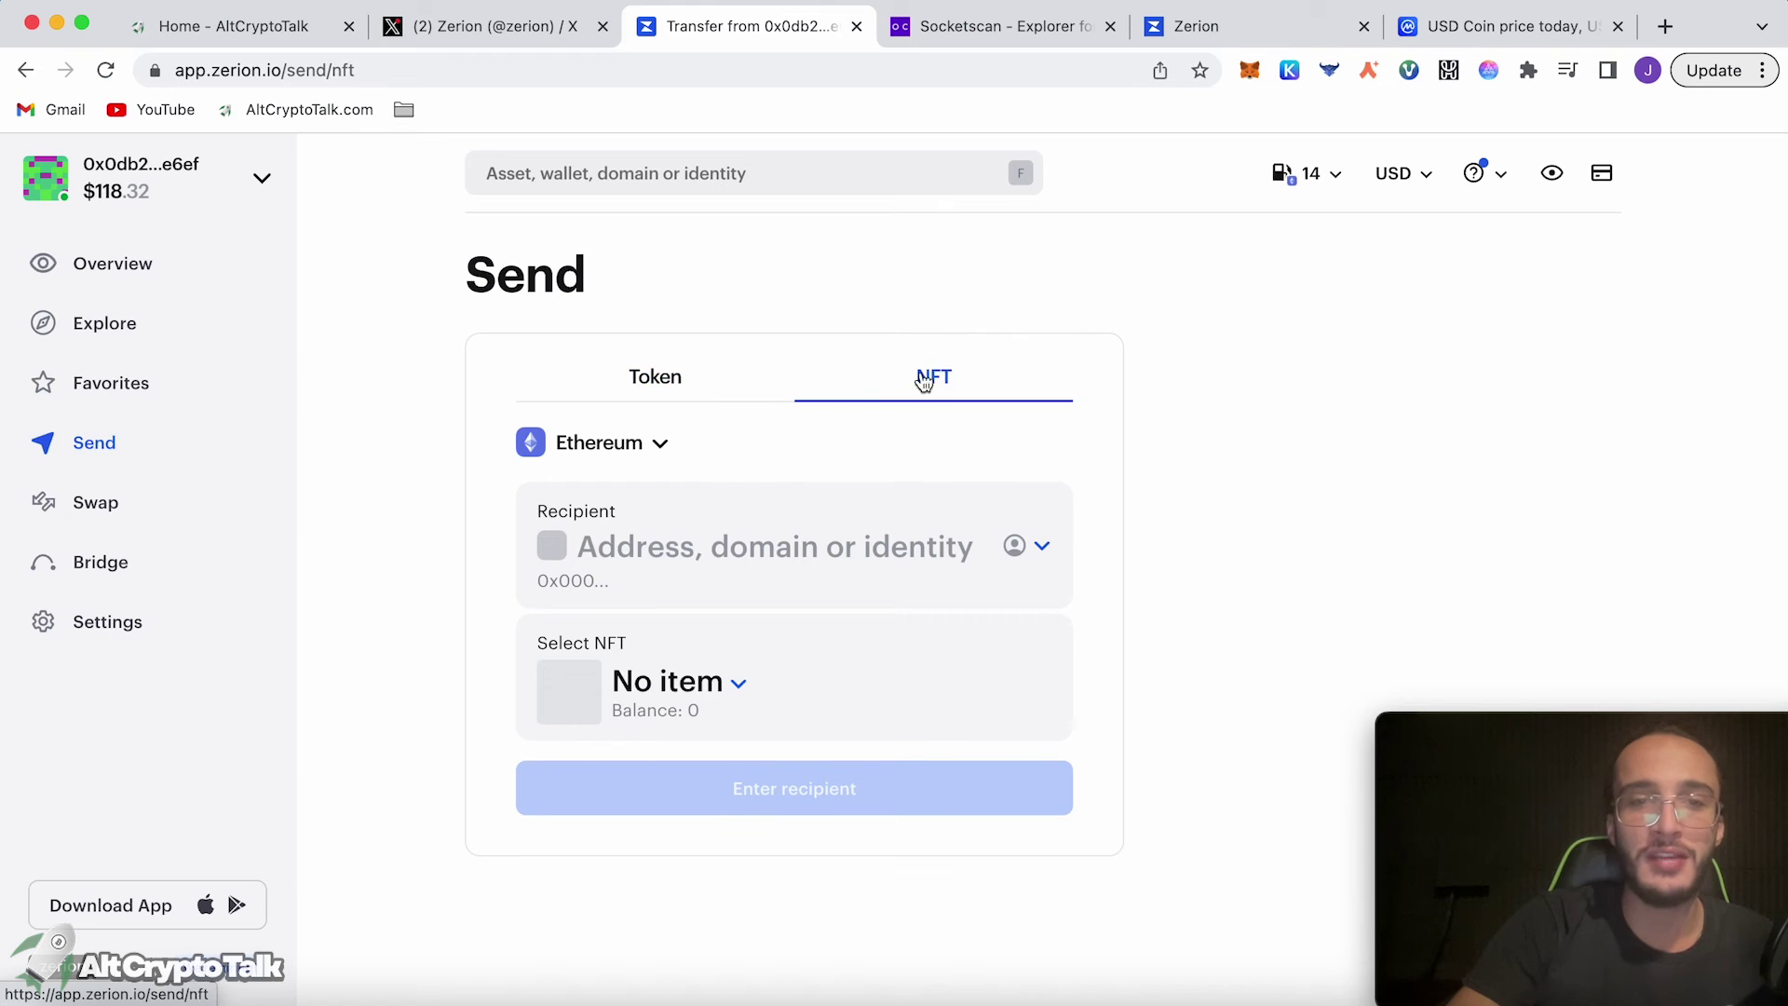
left_click(699, 389)
Browse Explore, then view the $118.32 overview and MetaMask's 8.4728 MATIC balance
left_click(242, 324)
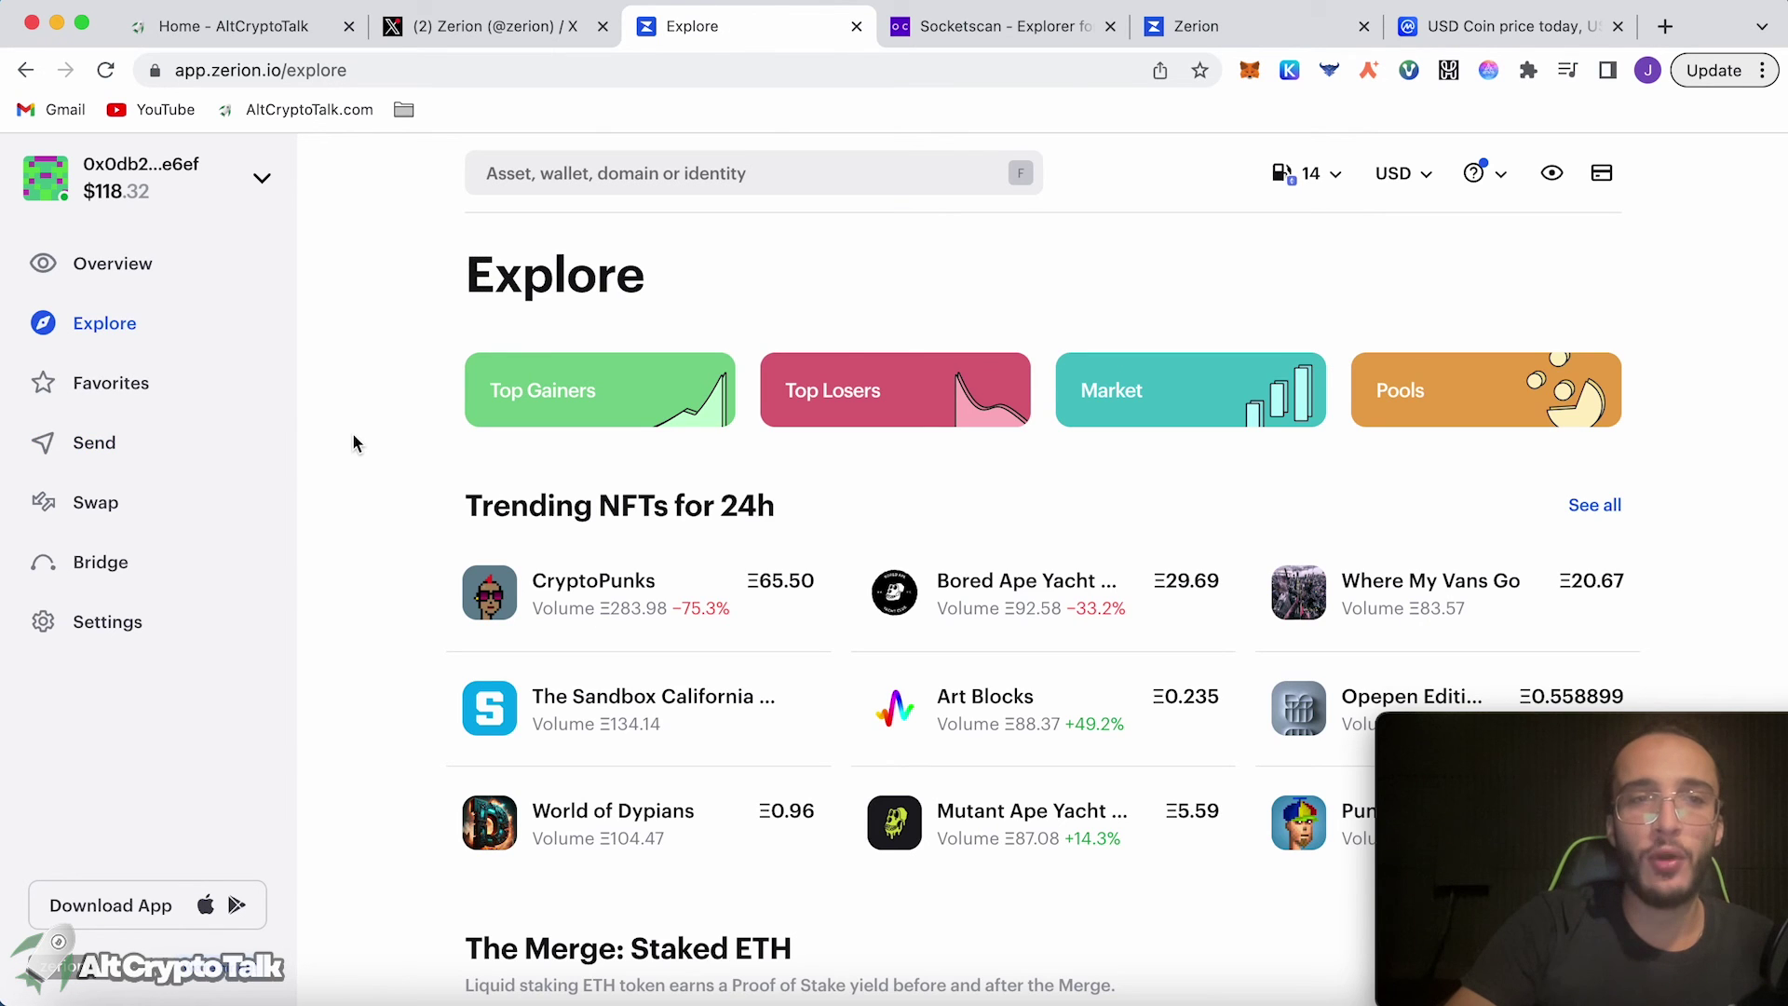
scroll(354, 442, "down", 2)
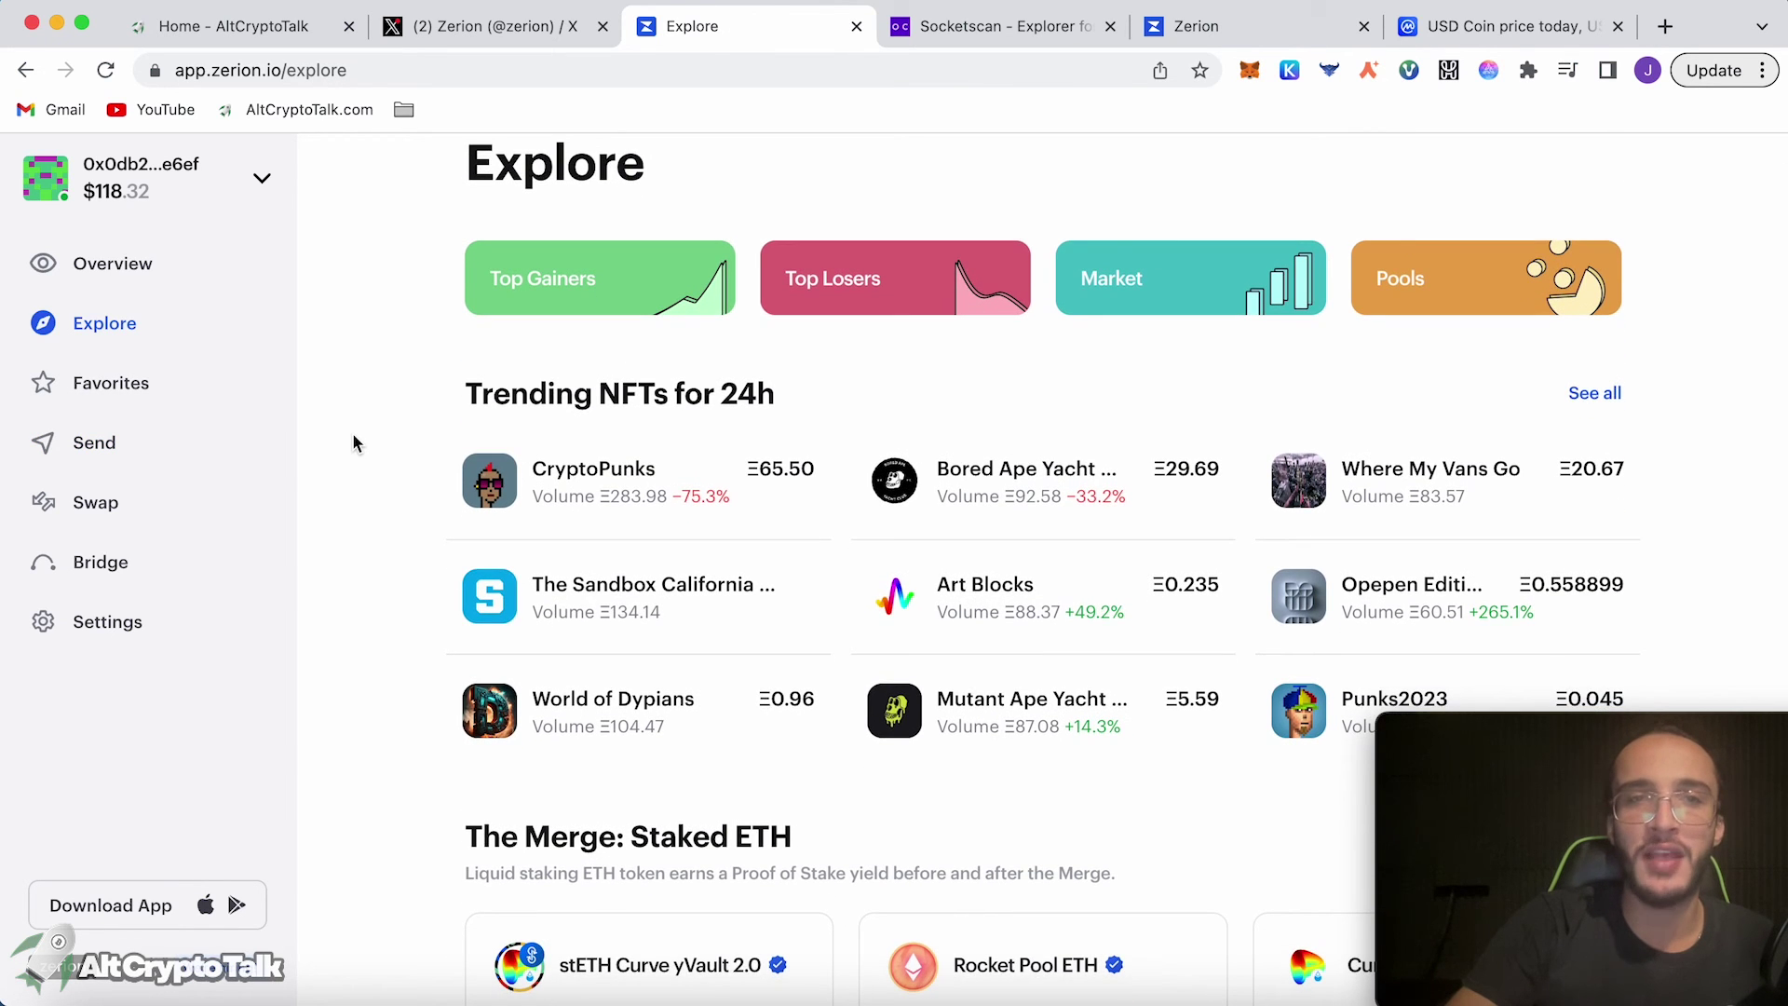
scroll(354, 437, "down", 10)
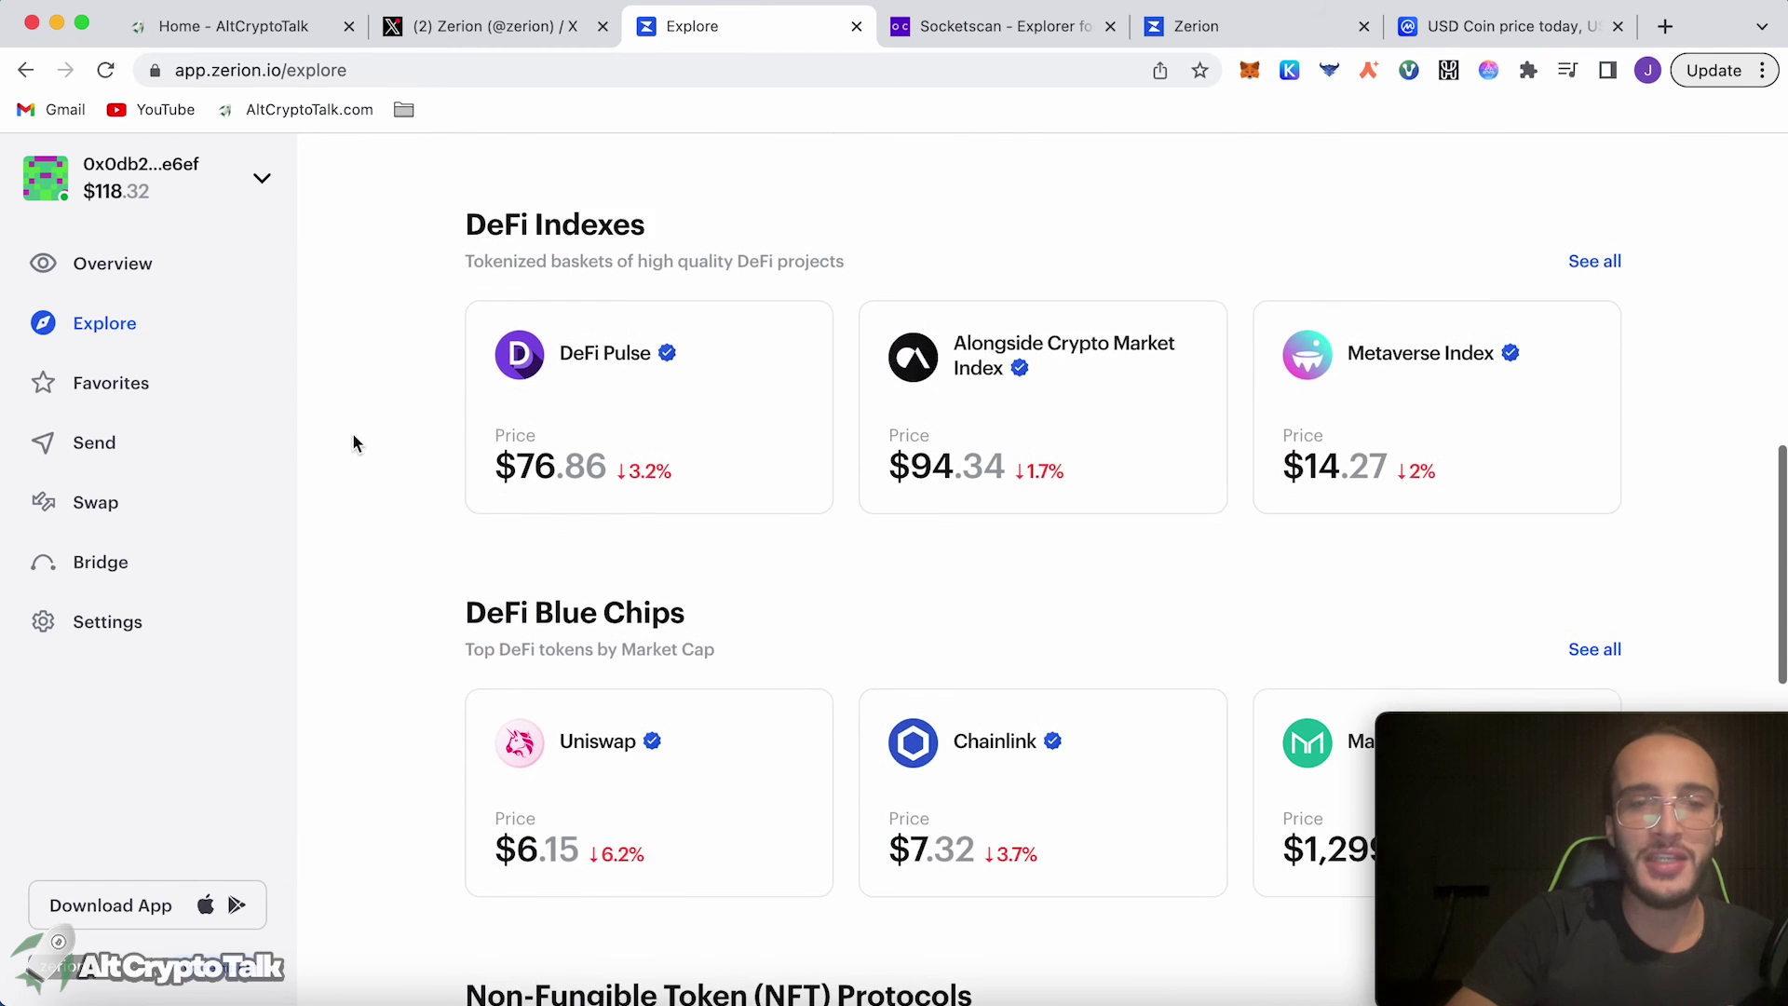
scroll(352, 432, "up", 15)
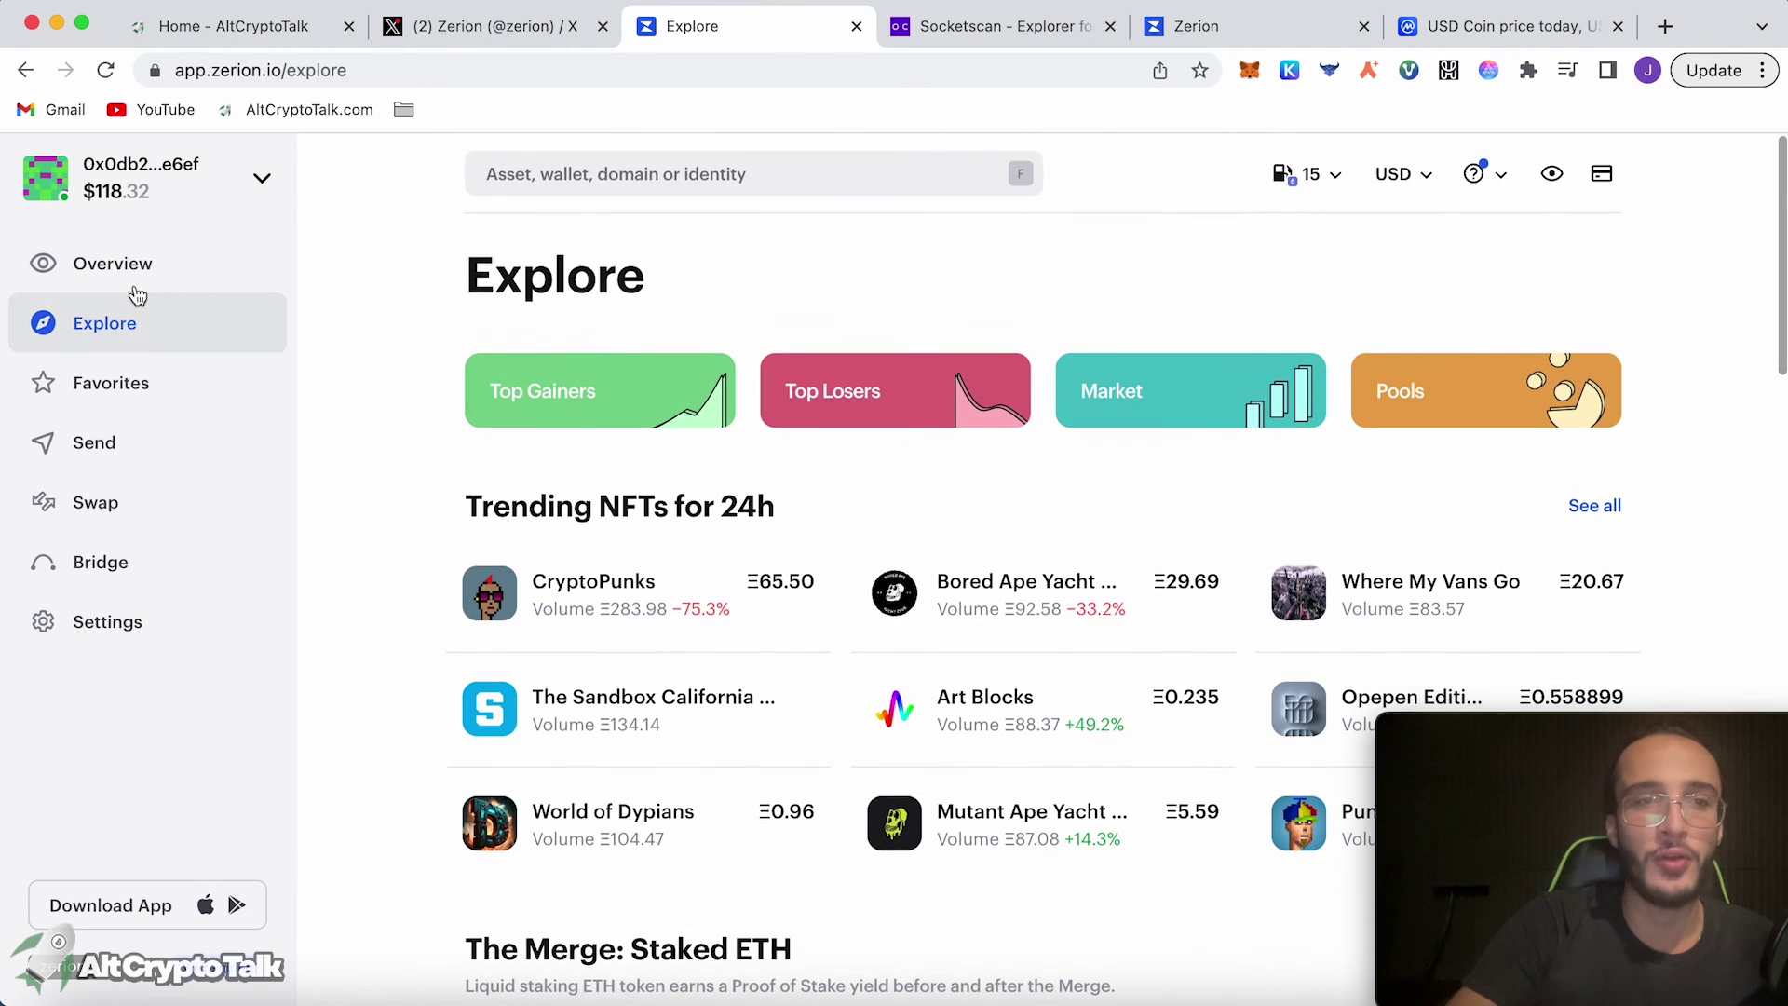
left_click(147, 292)
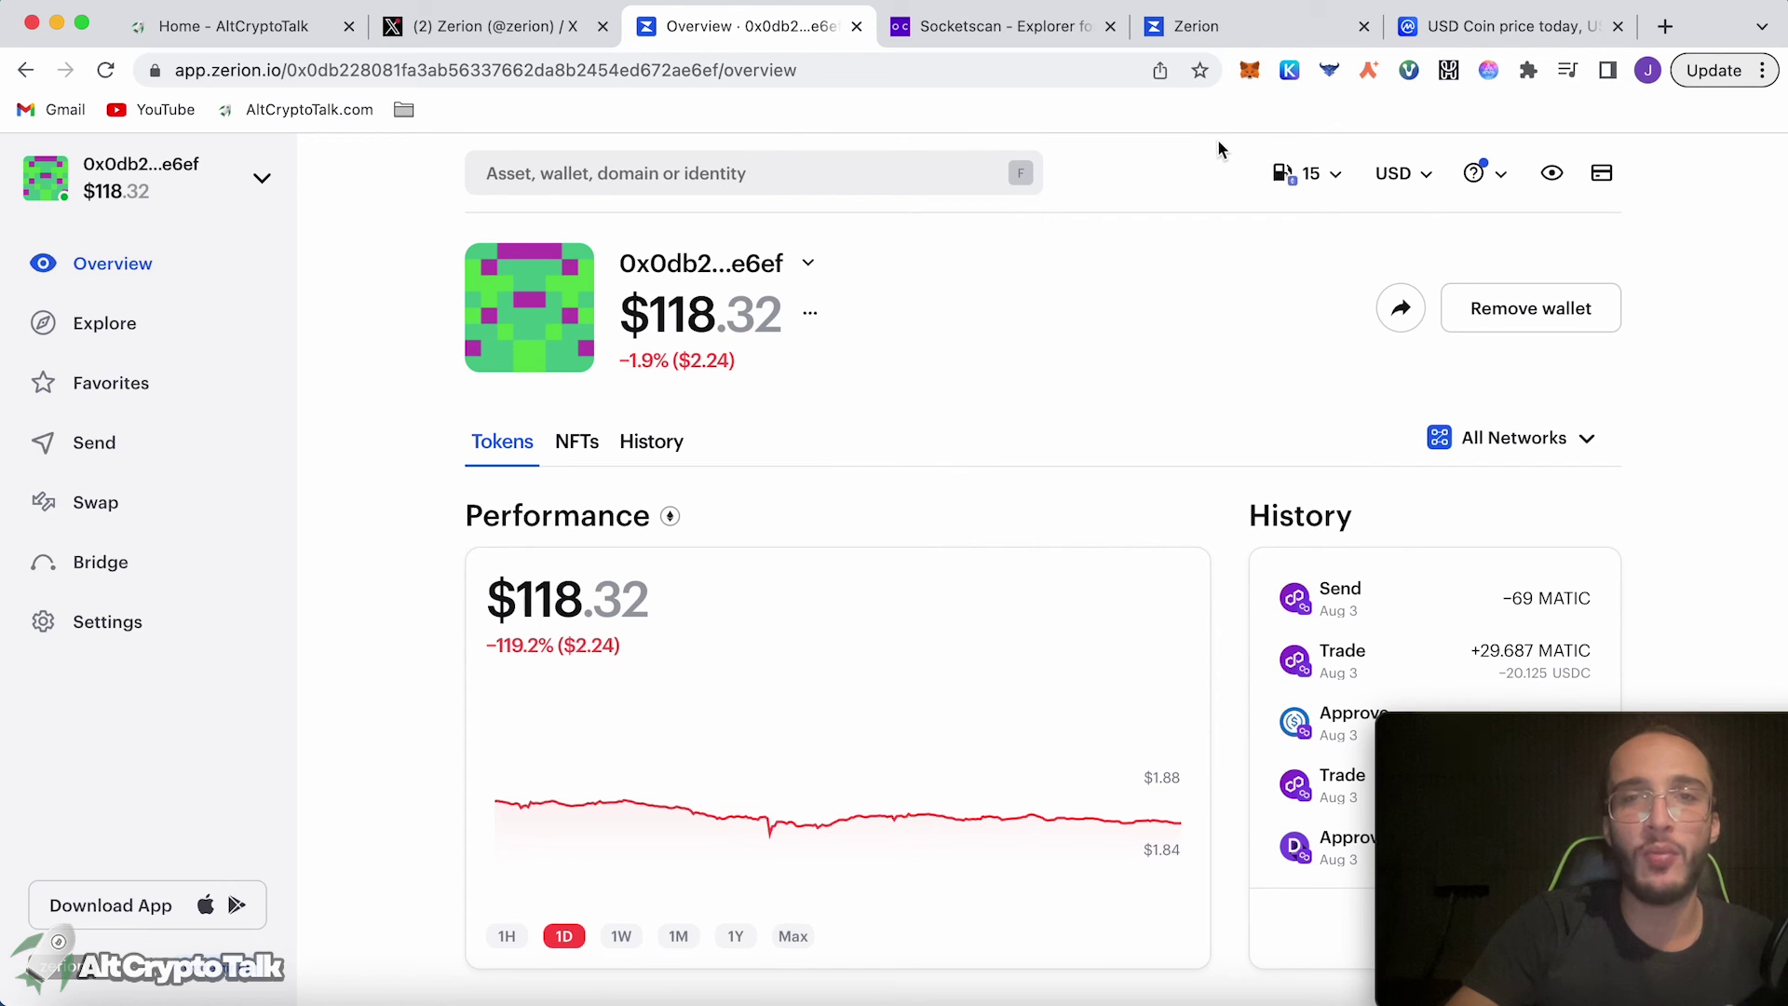
left_click(1257, 78)
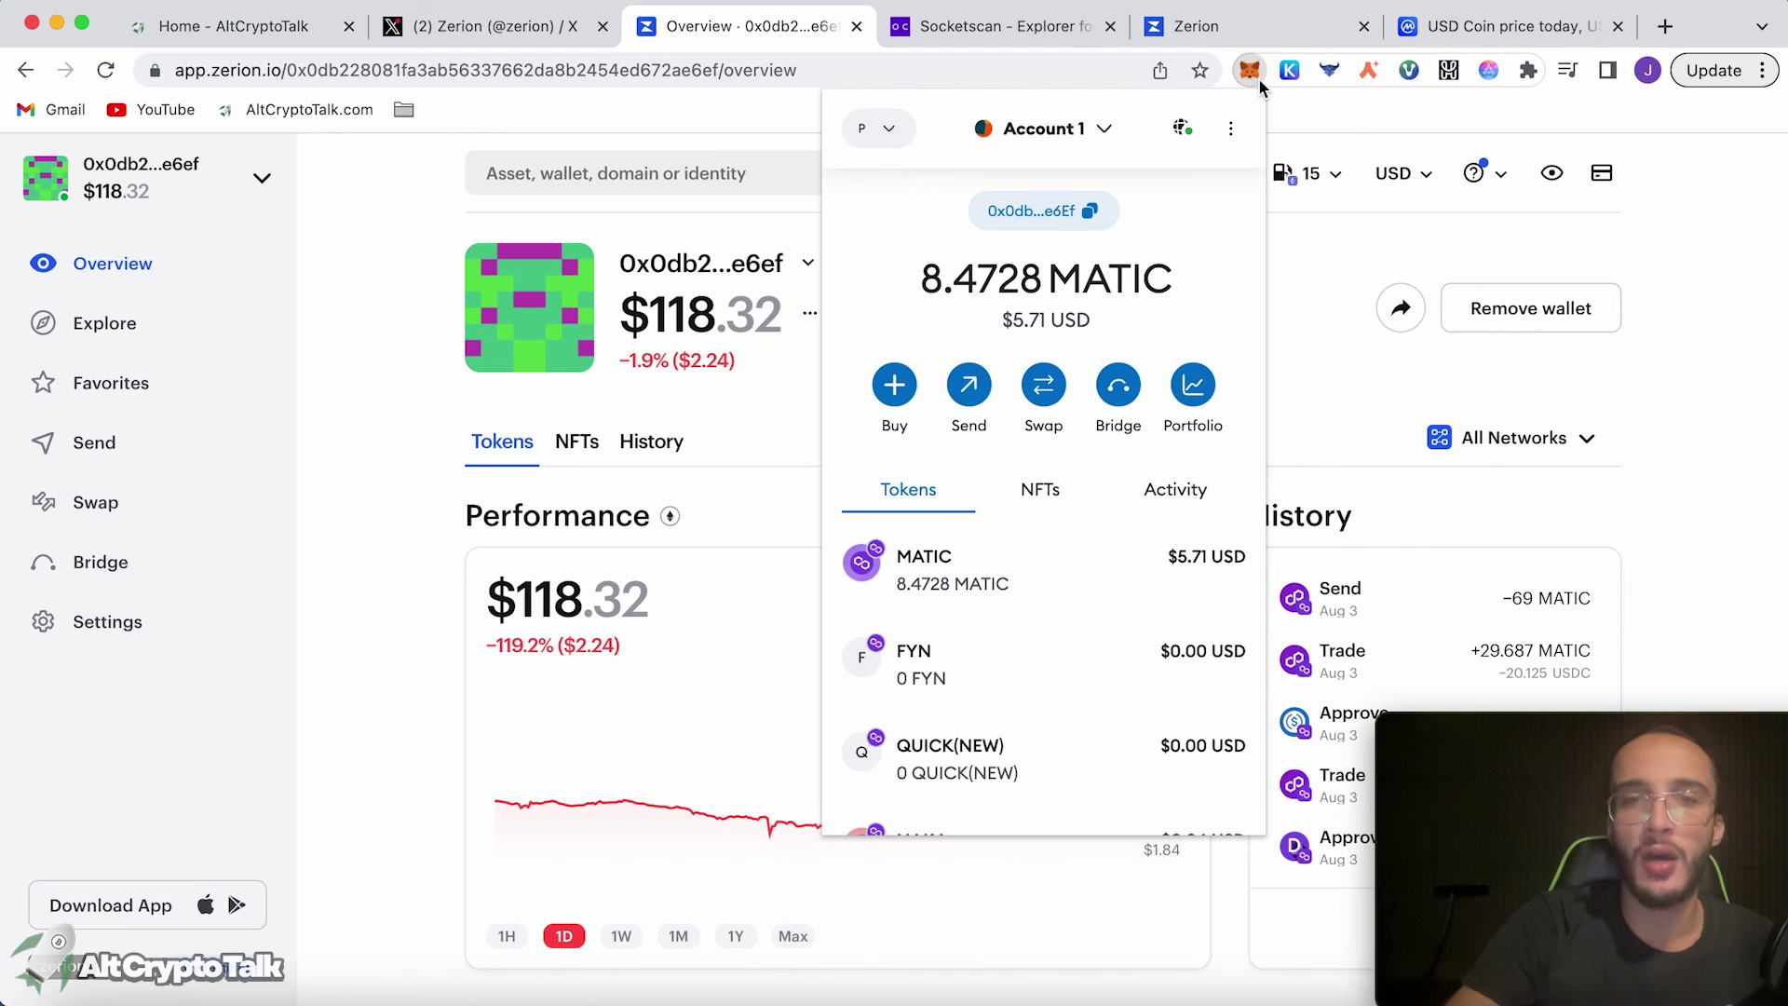
Reload the Zerion guild page on guild.xyz and scroll to its Roles
left_click(1164, 28)
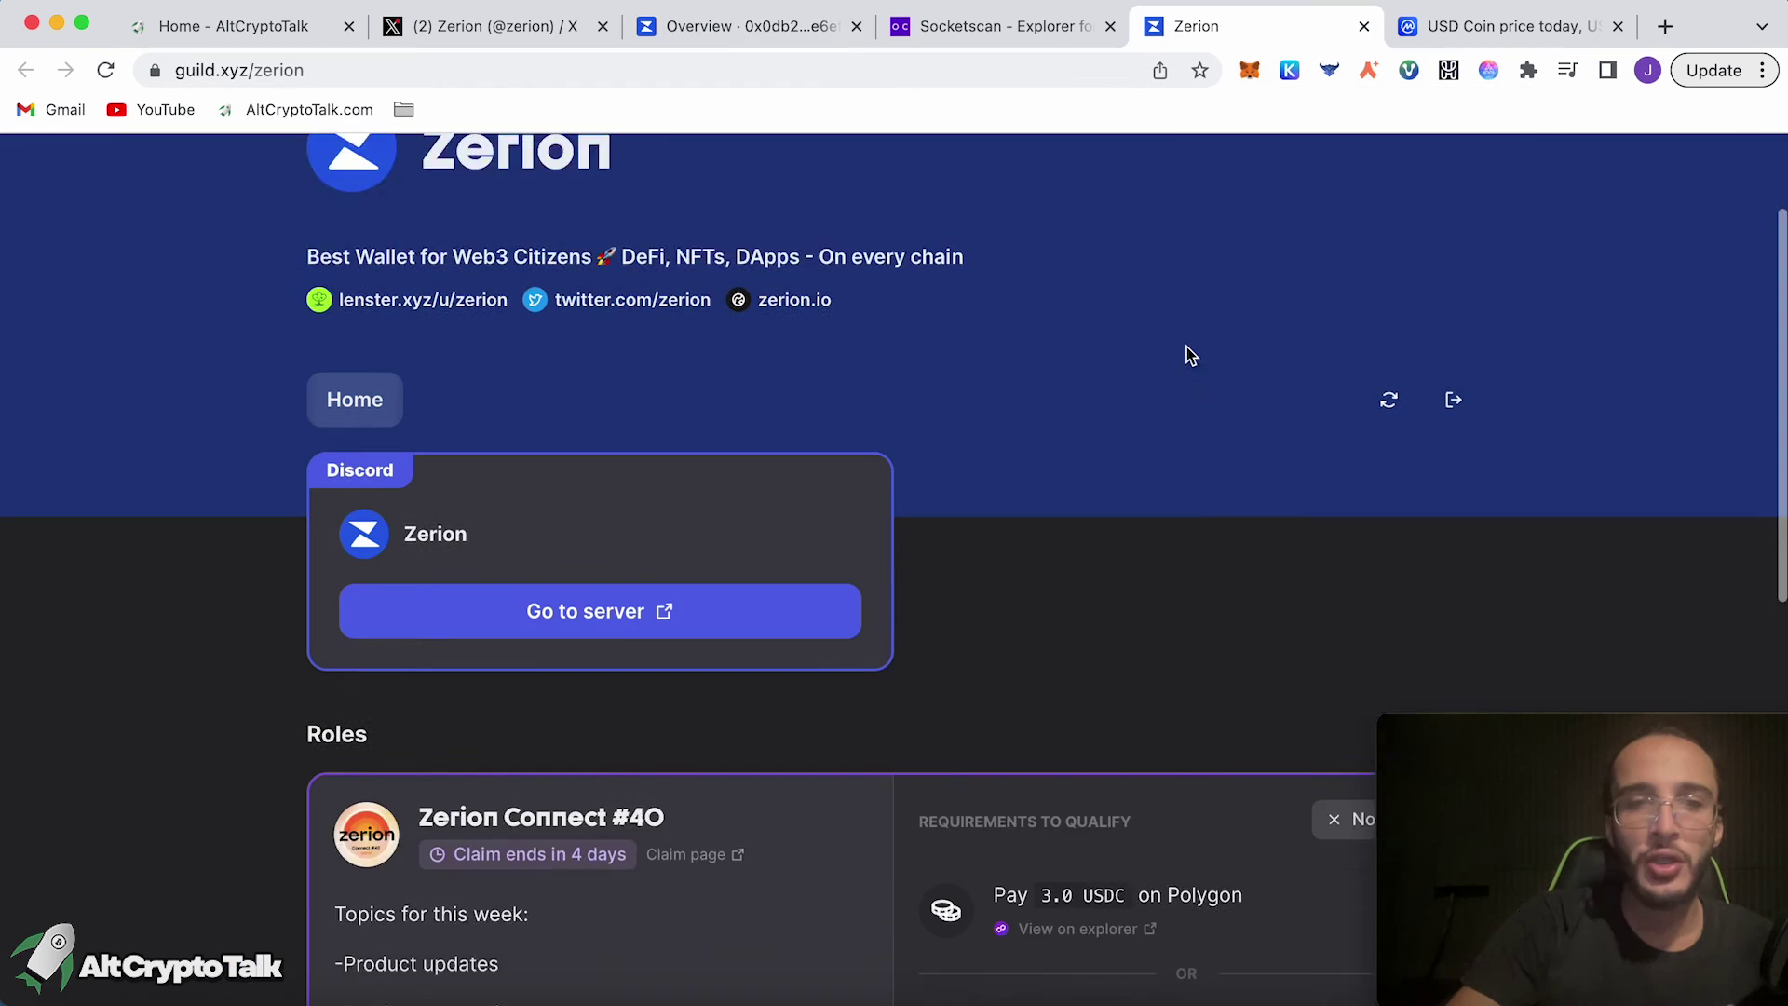
scroll(1185, 351, "down", 2)
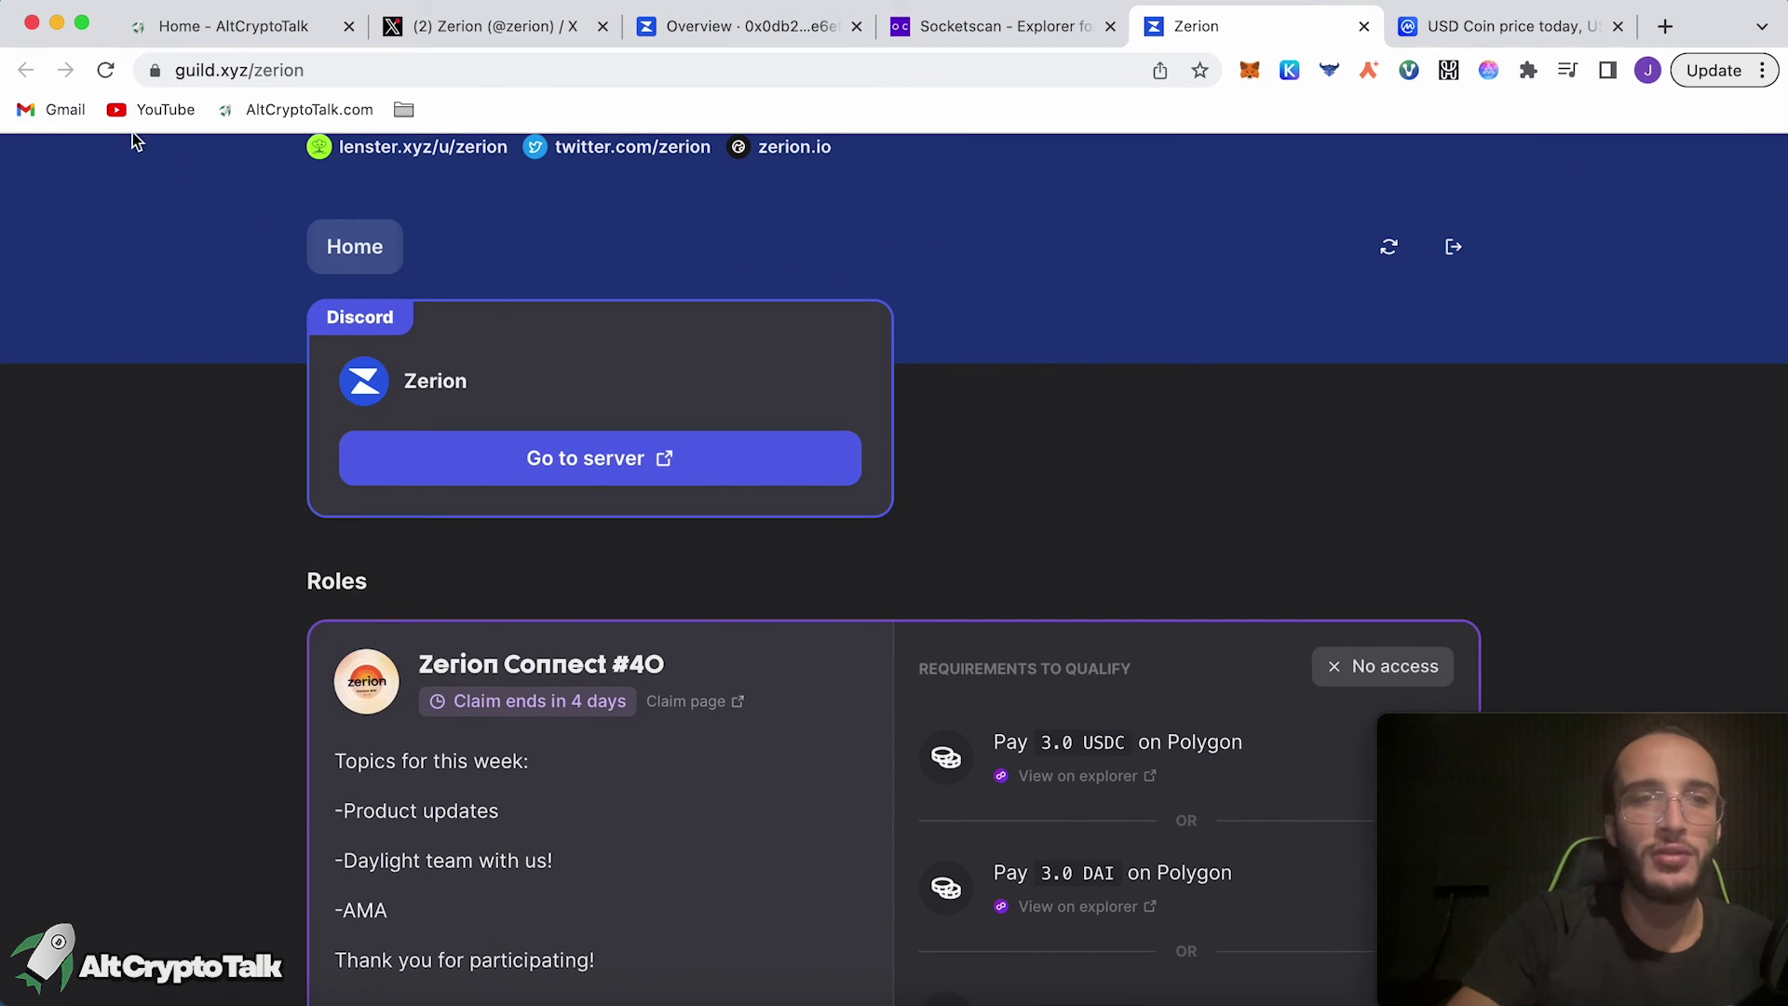
left_click(106, 70)
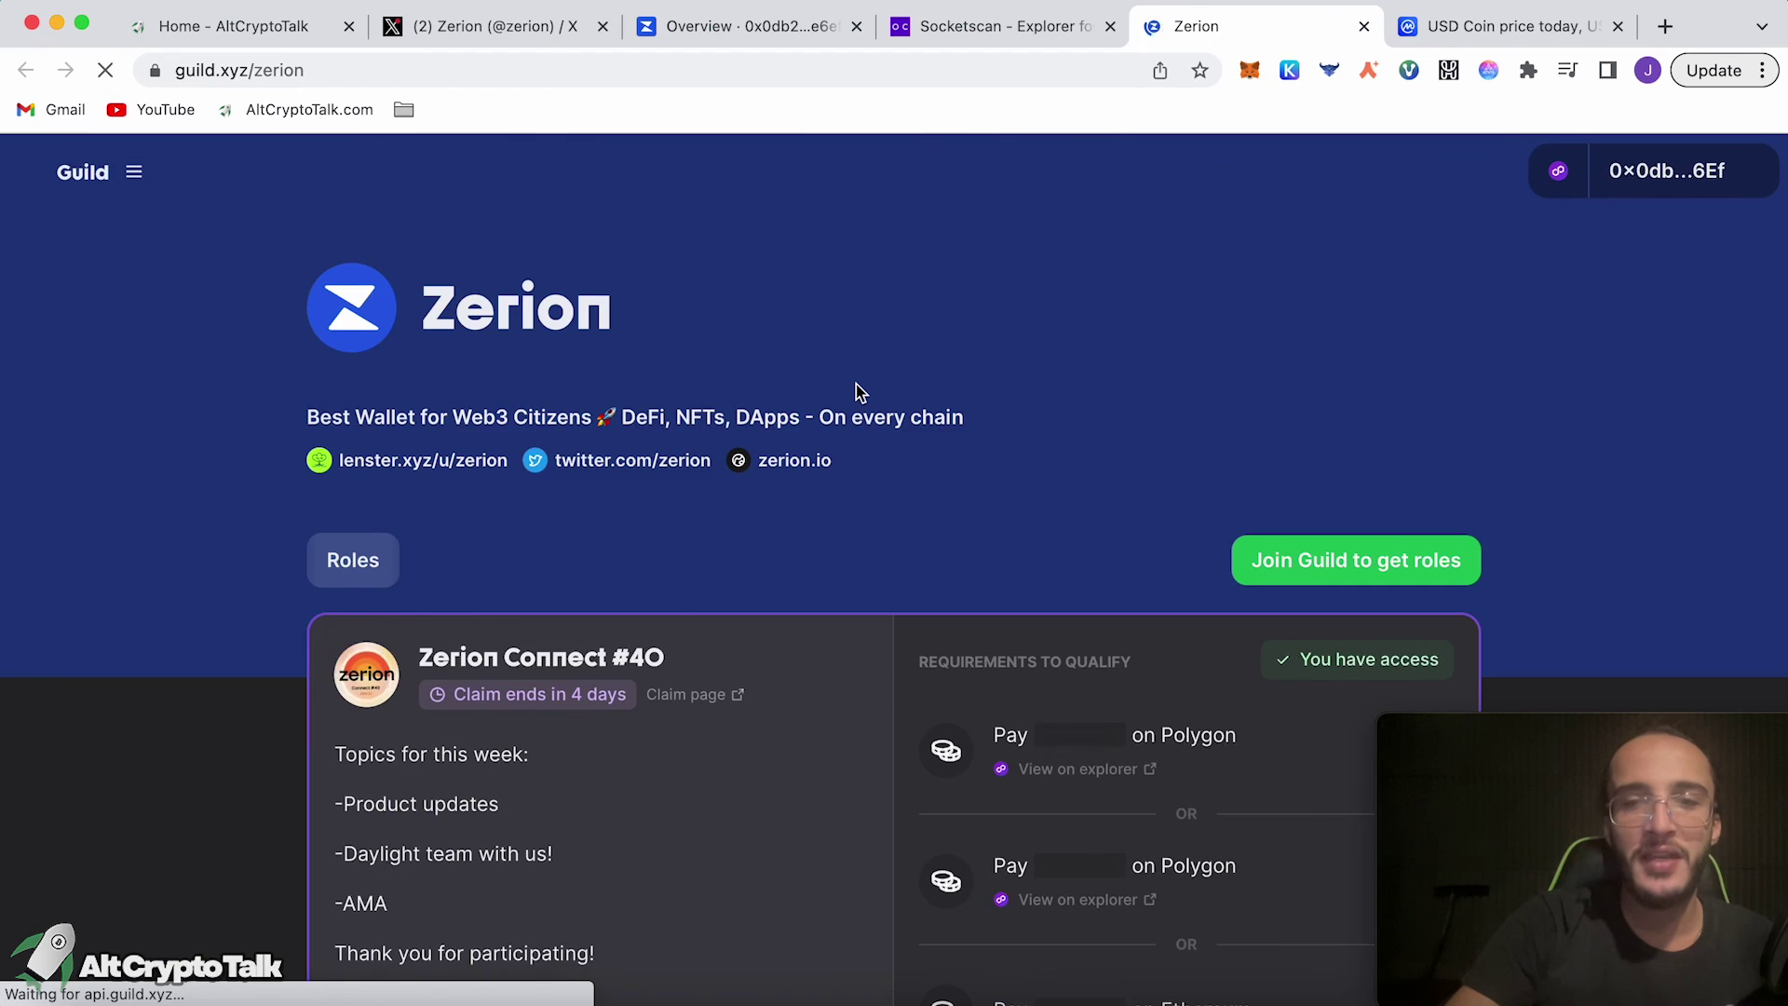
scroll(862, 377, "down", 5)
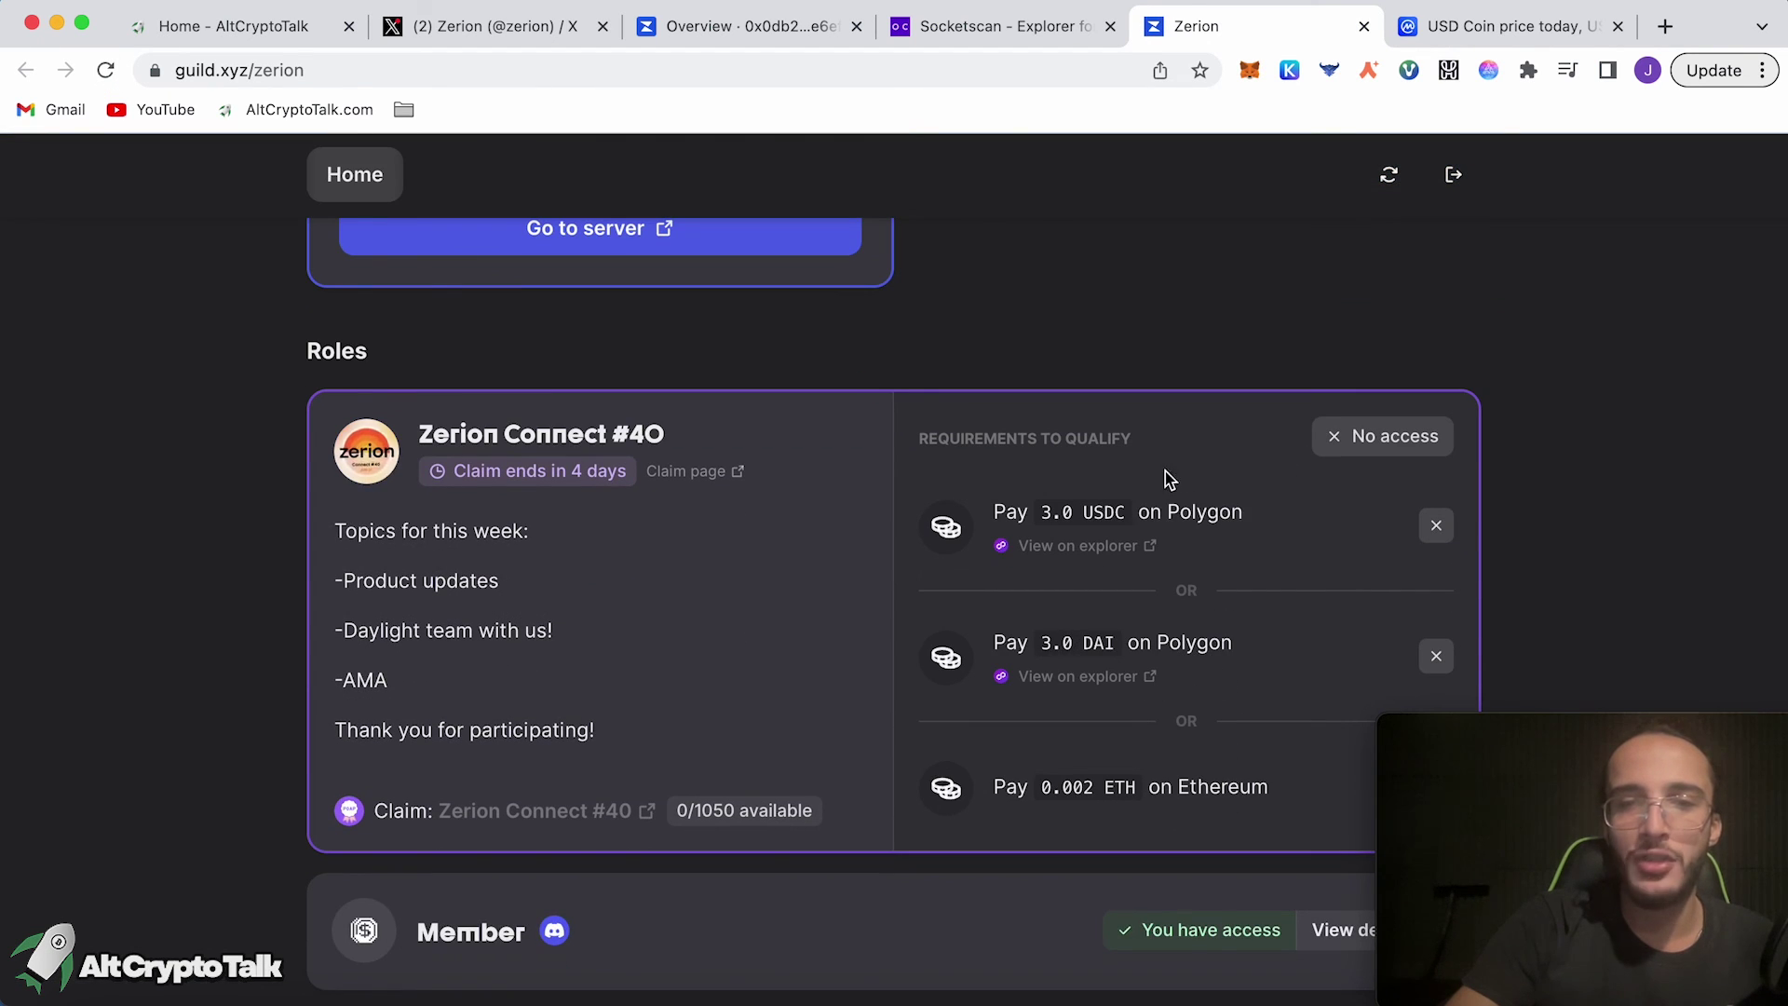
Open the Zerion Connect #40 claim page, then return to the Zerion overview
mouse_move(1434, 546)
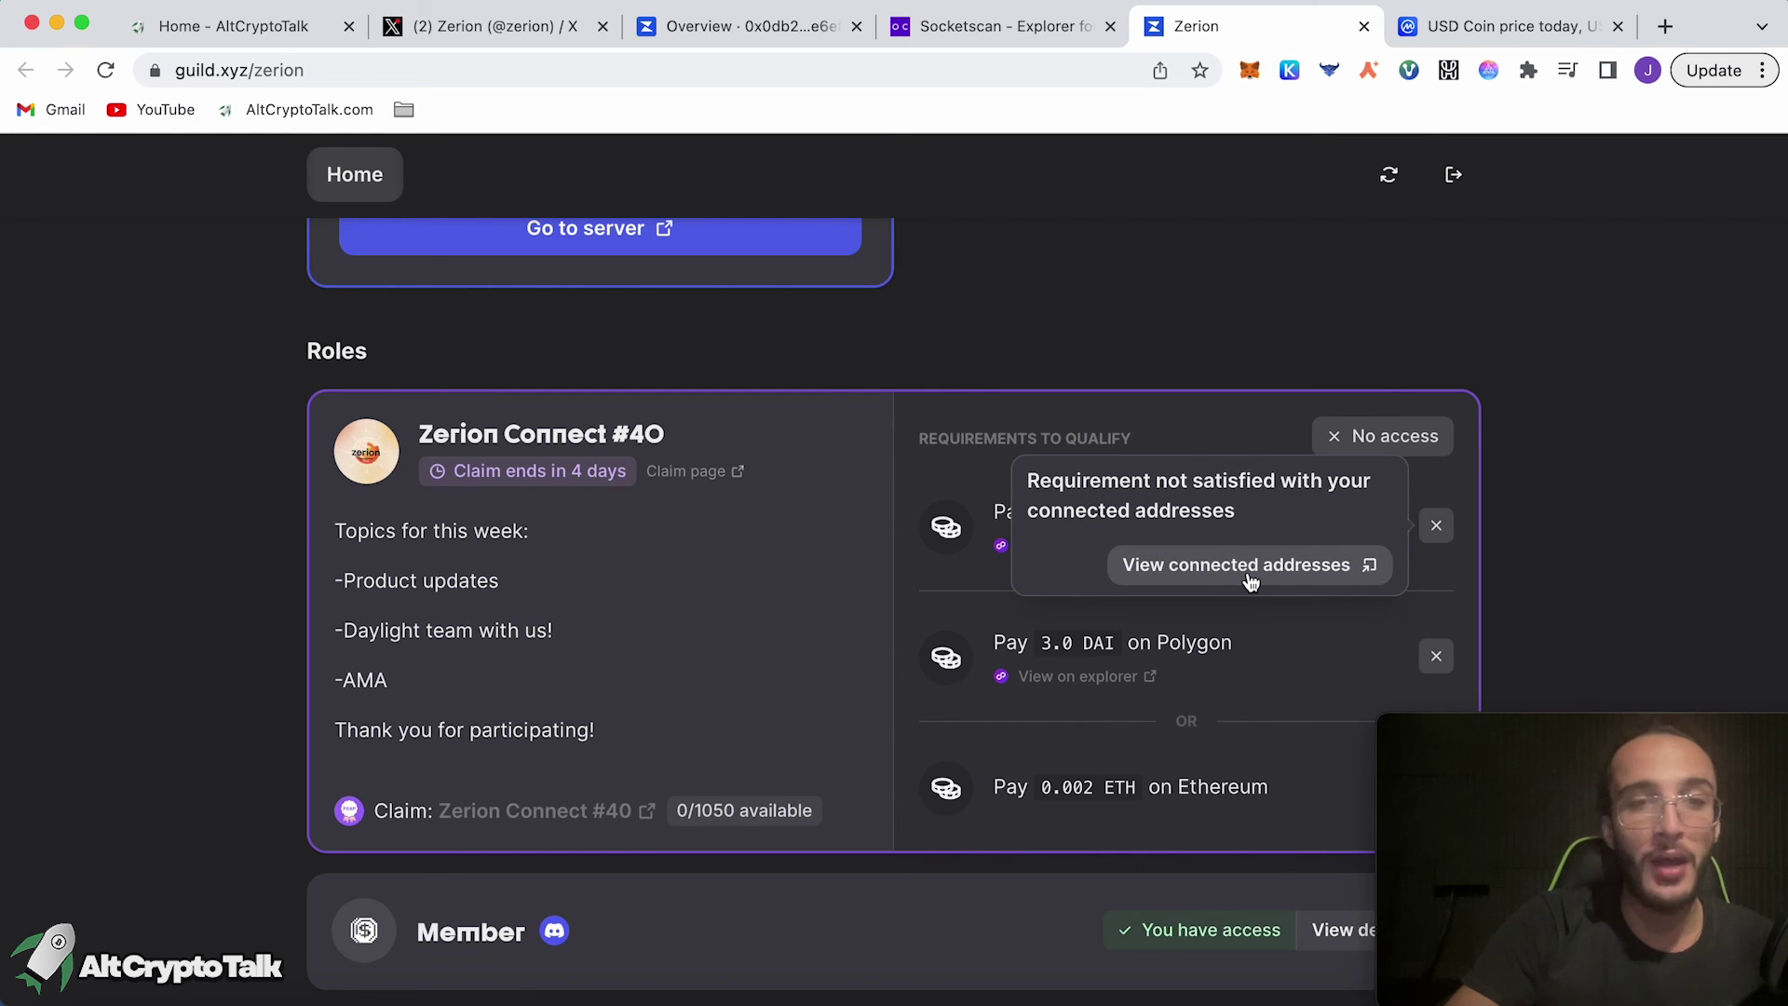
left_click(737, 477)
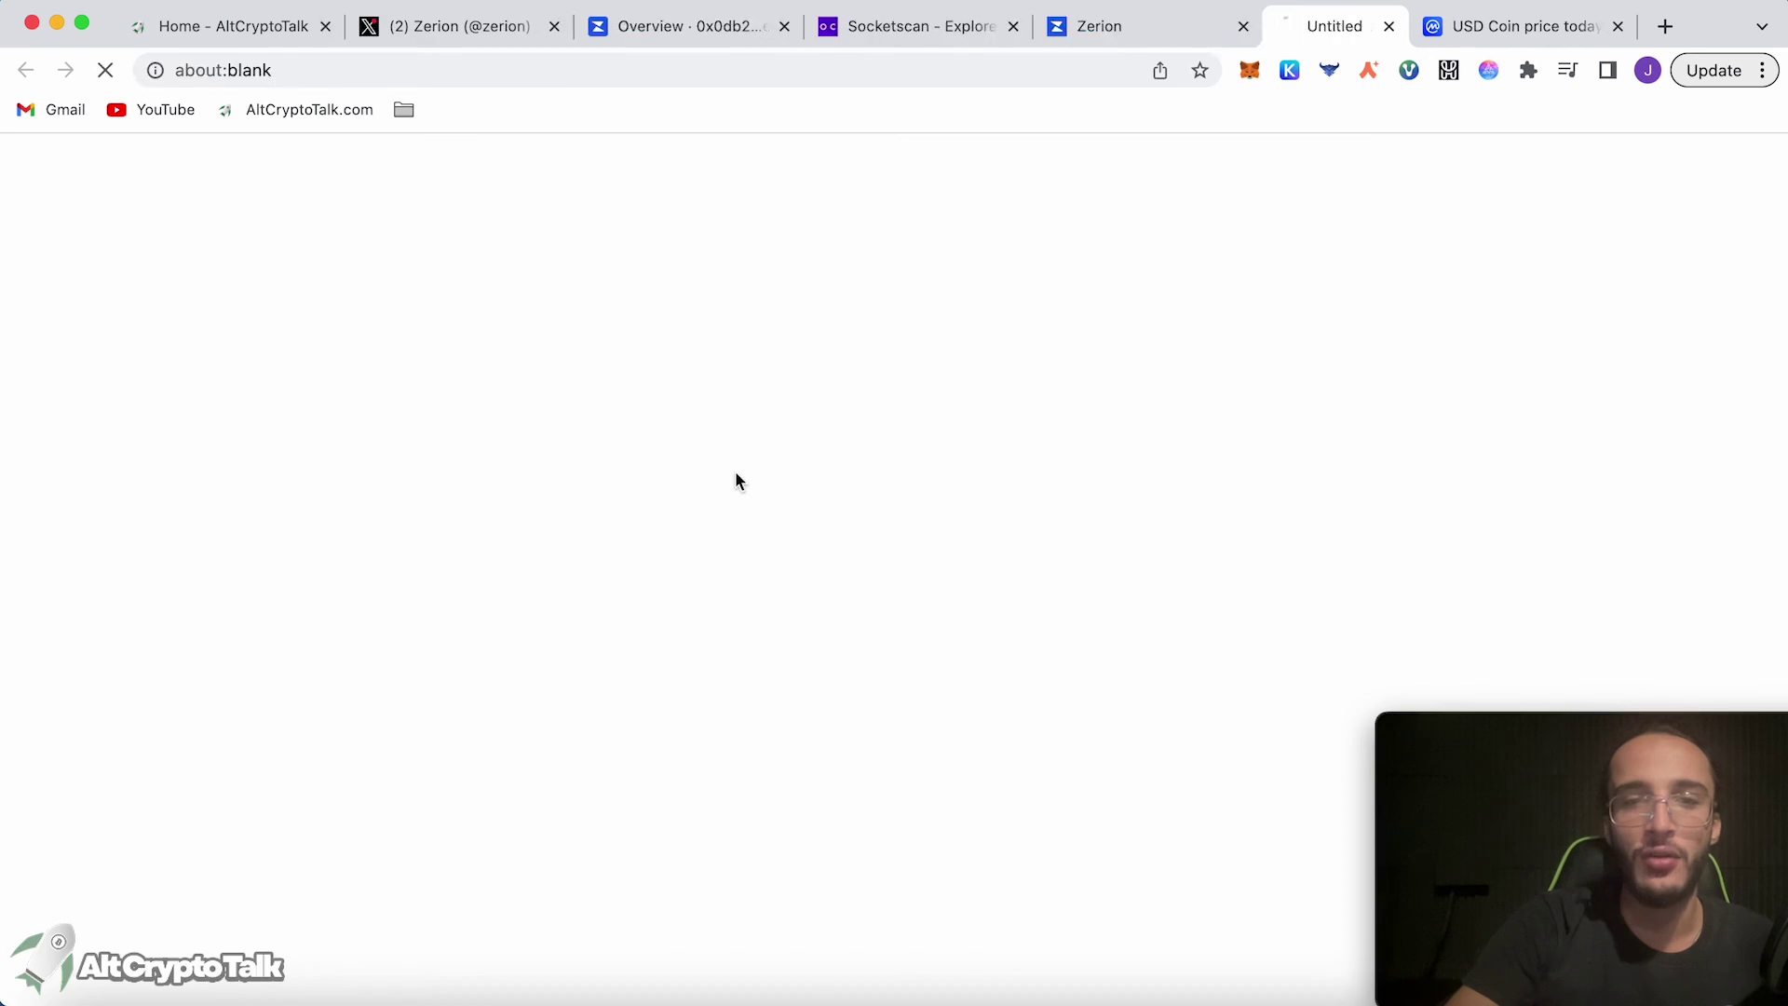
scroll(1109, 261, "down", 2)
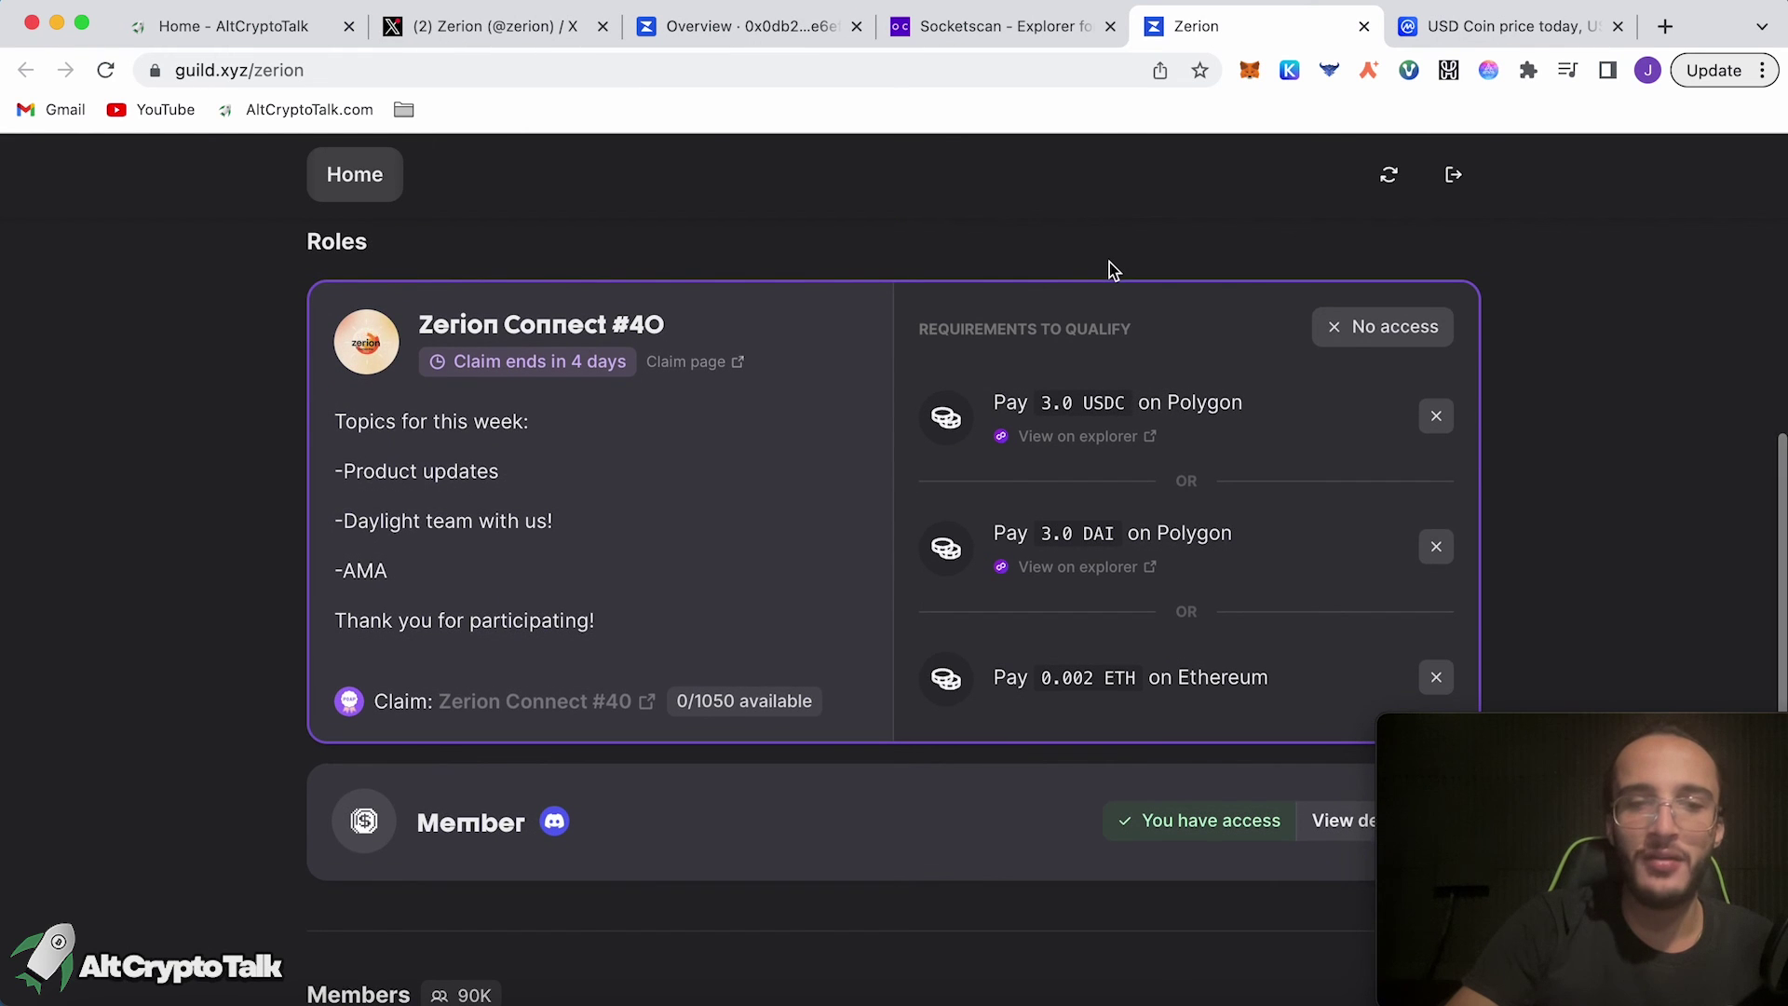
scroll(1035, 549, "up", 10)
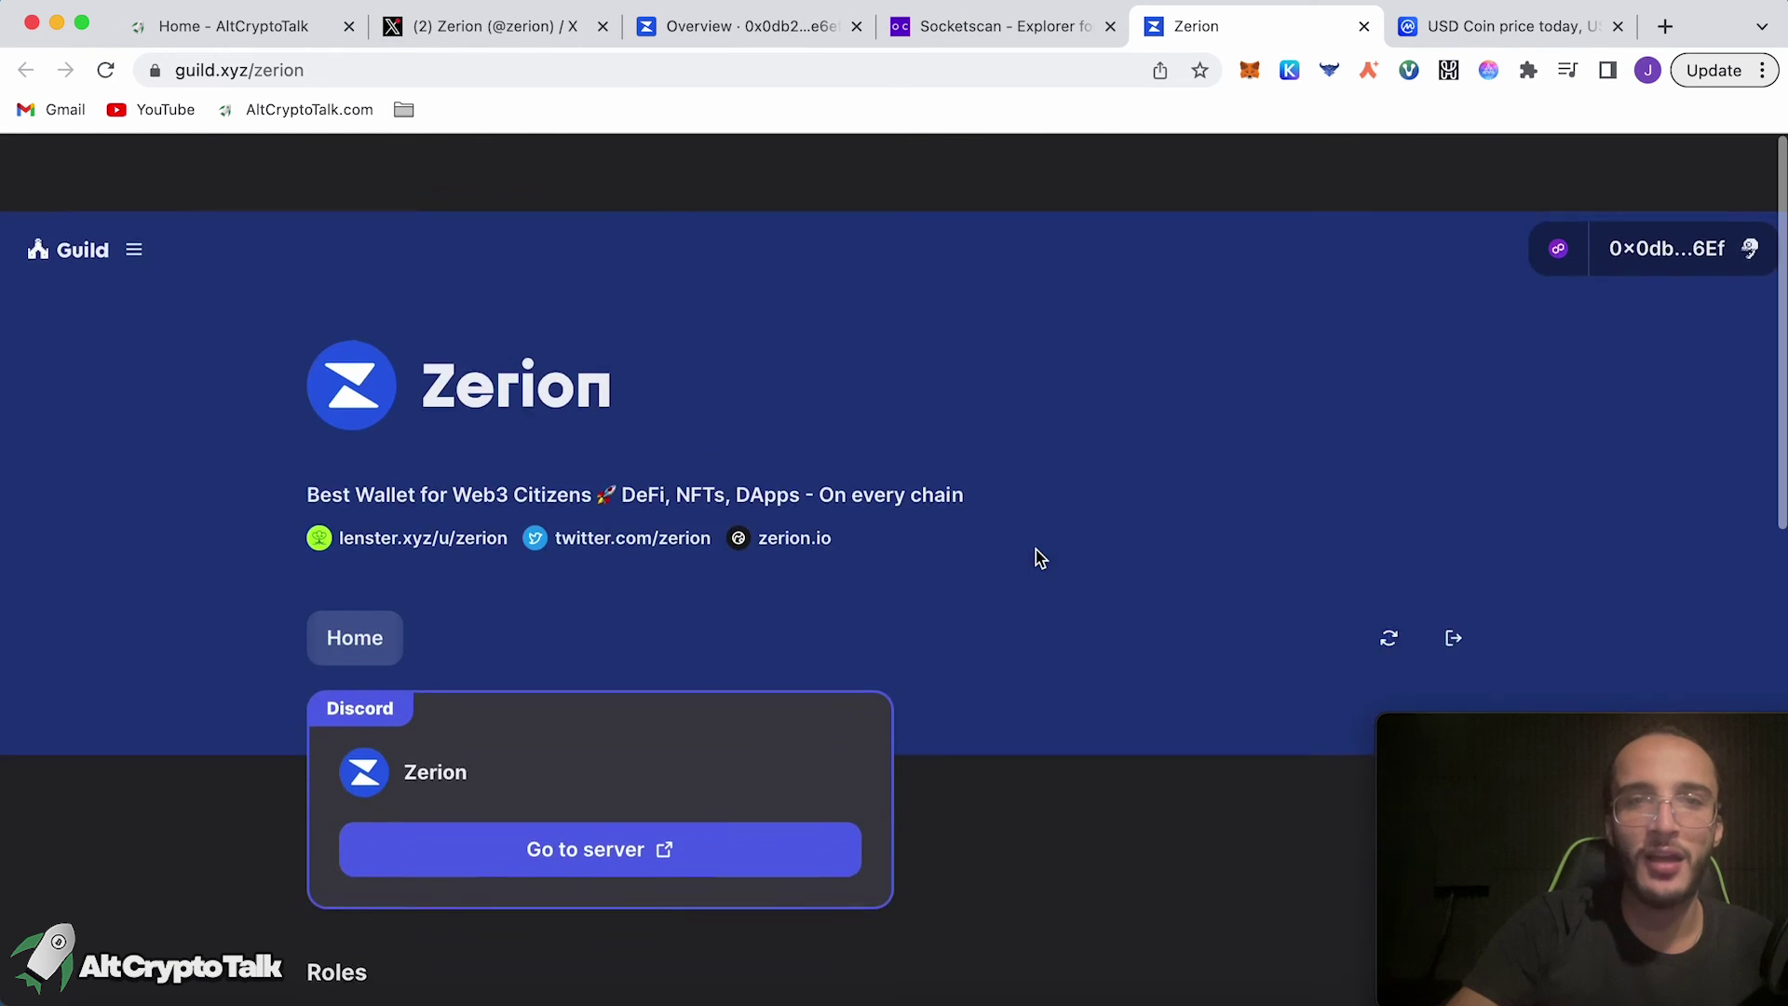
left_click(762, 28)
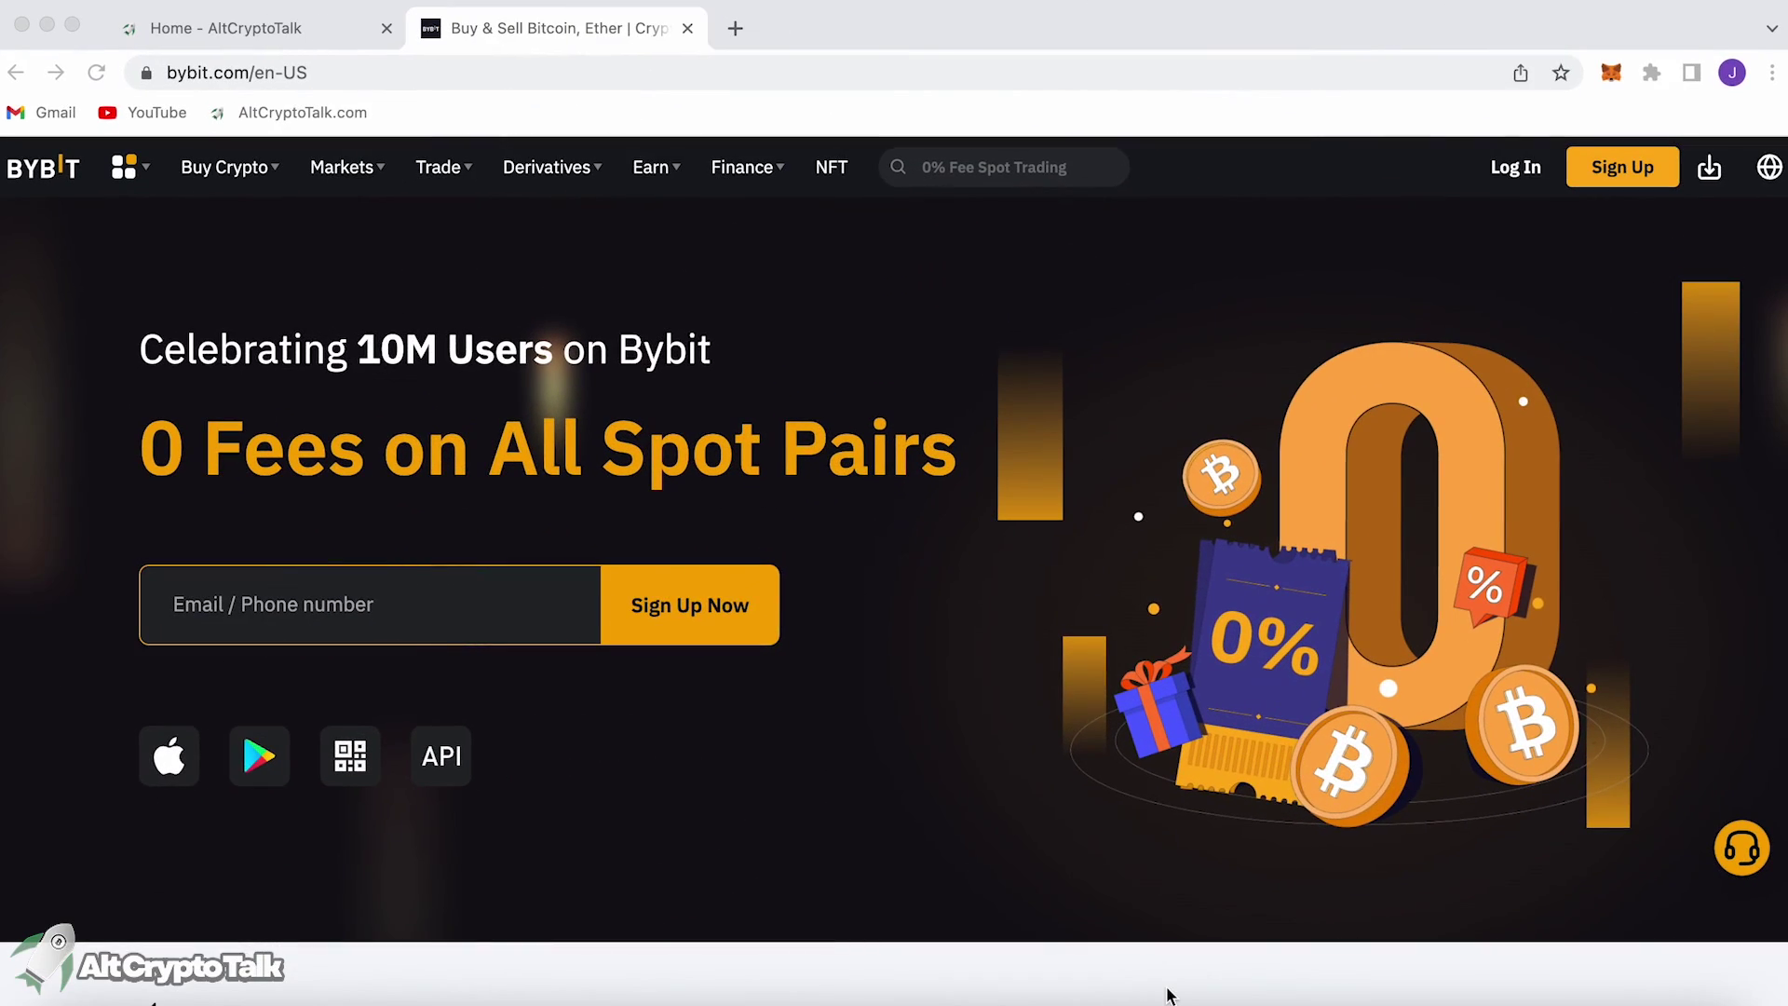
Scroll down the Bybit homepage to the Complimentary Welcome Gift of up to 4030 USDT and the Sign Up form
scroll(1169, 995, "down", 5)
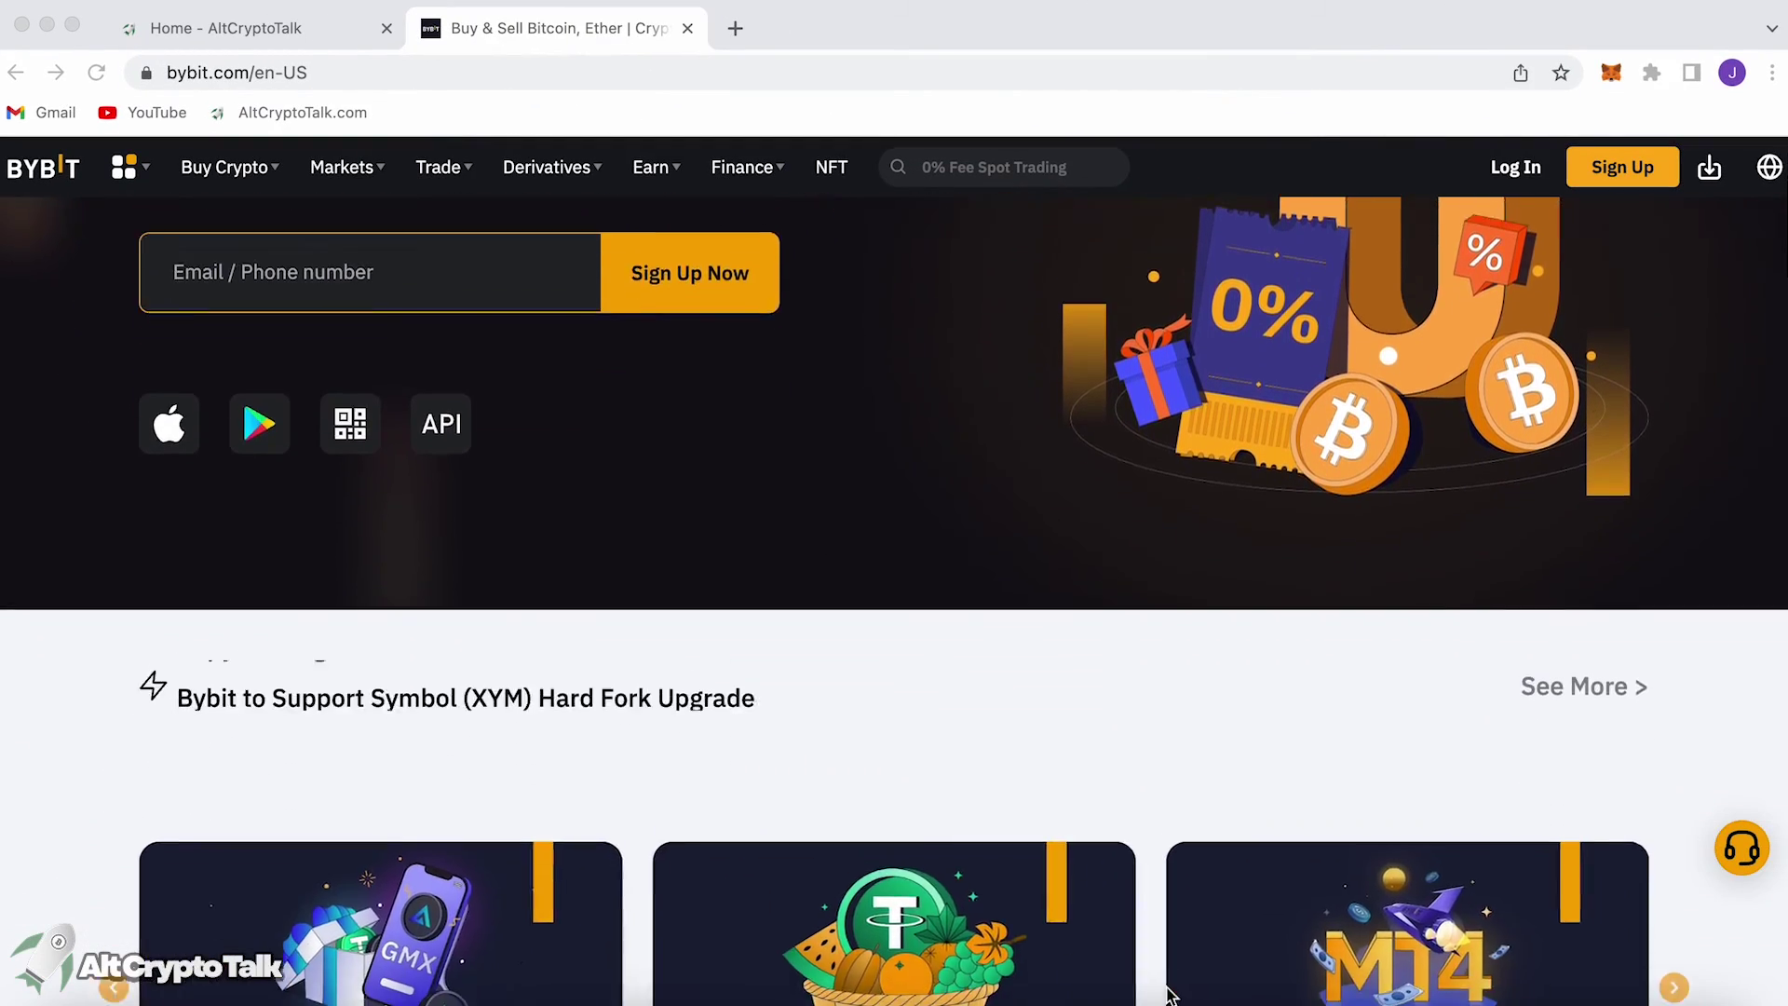
scroll(1169, 995, "down", 8)
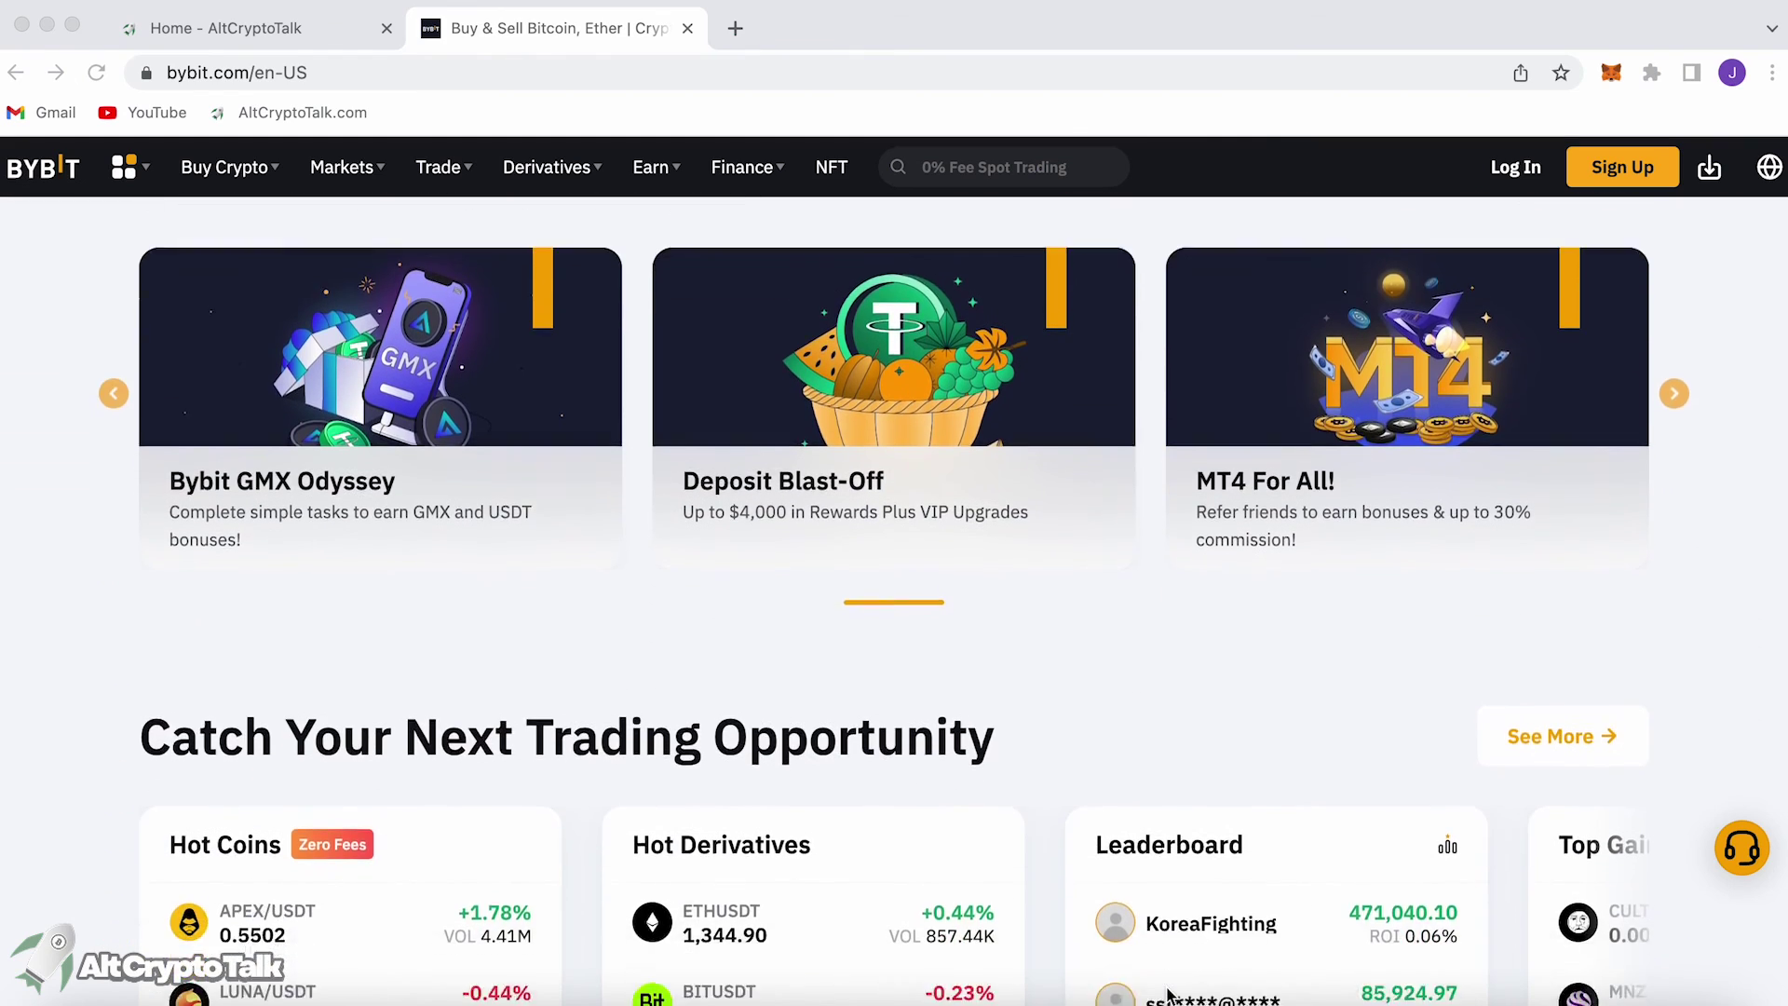
scroll(1169, 994, "down", 9)
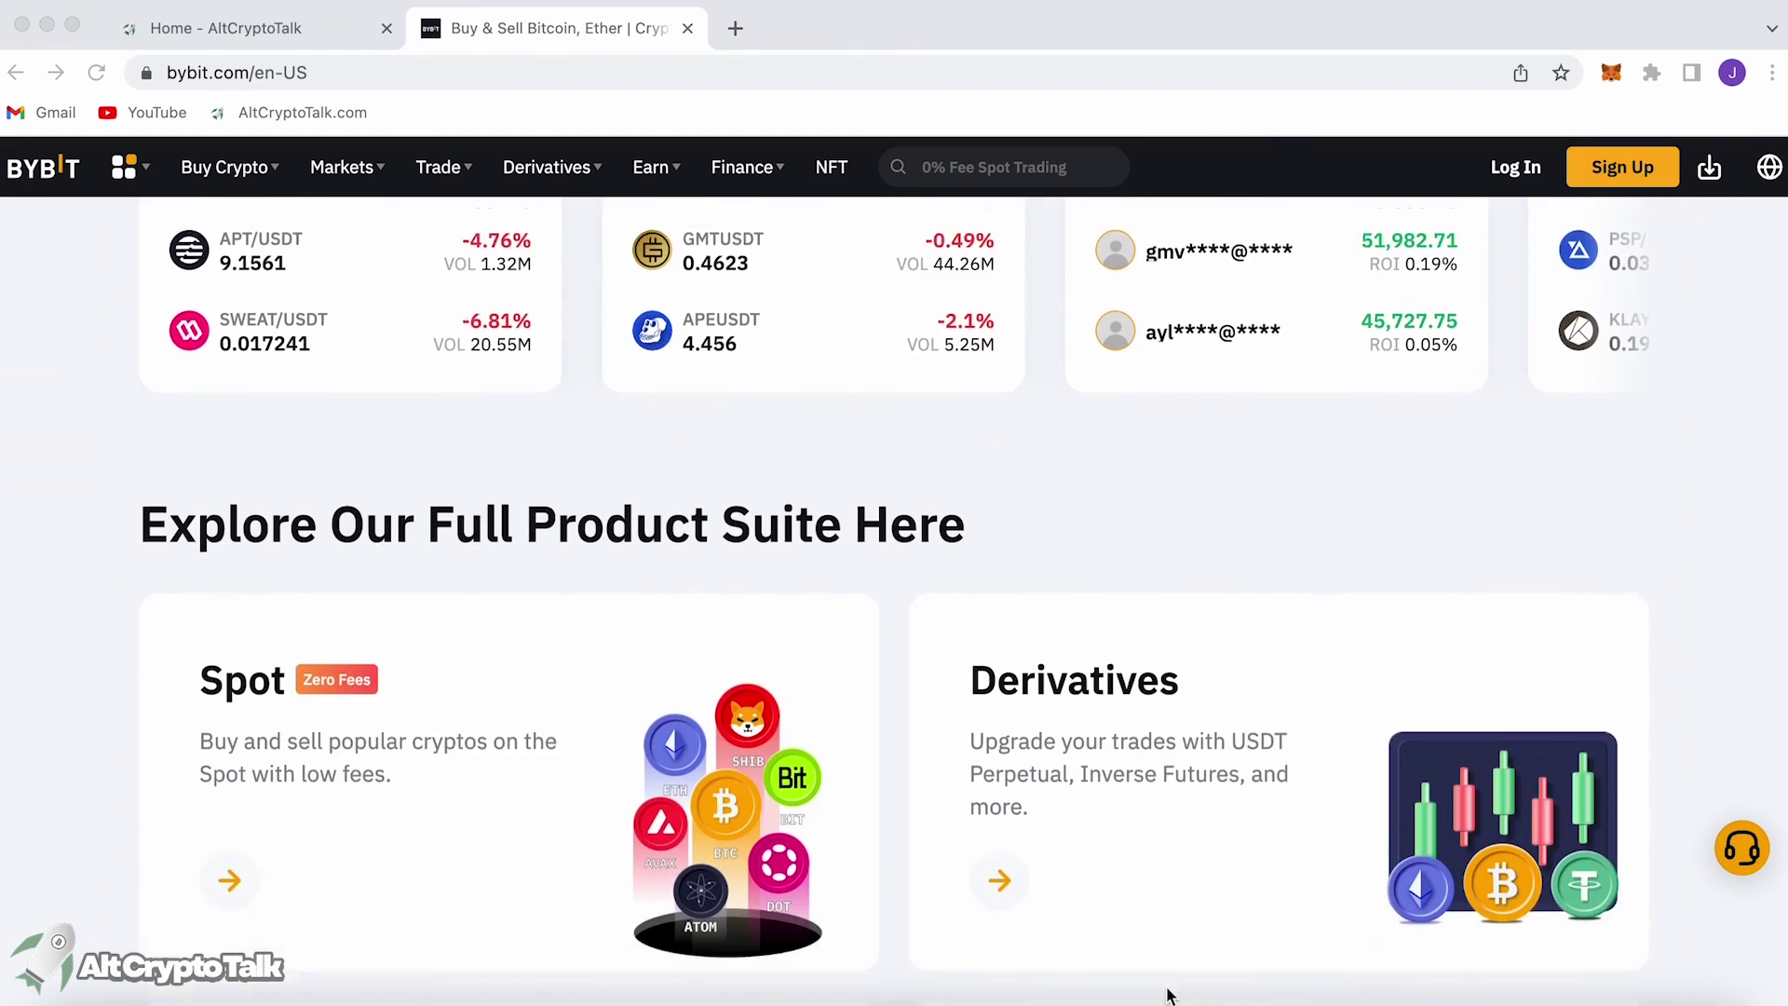
scroll(1169, 995, "down", 9)
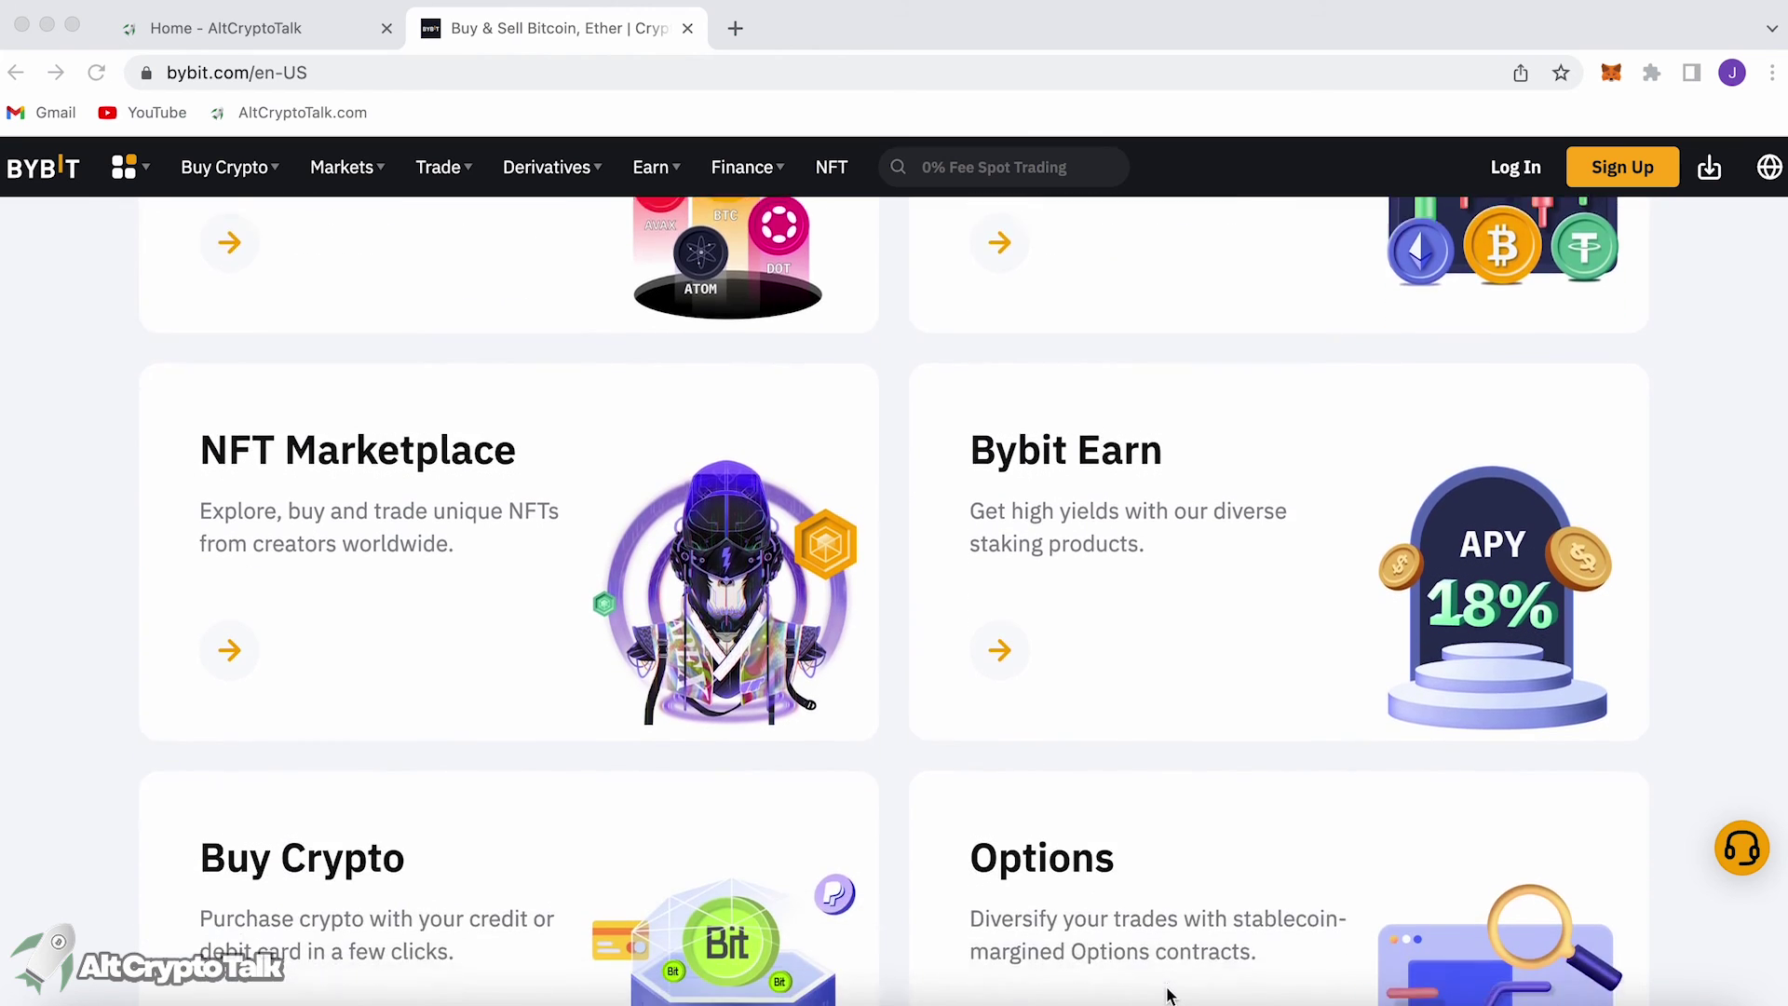
scroll(1170, 995, "down", 10)
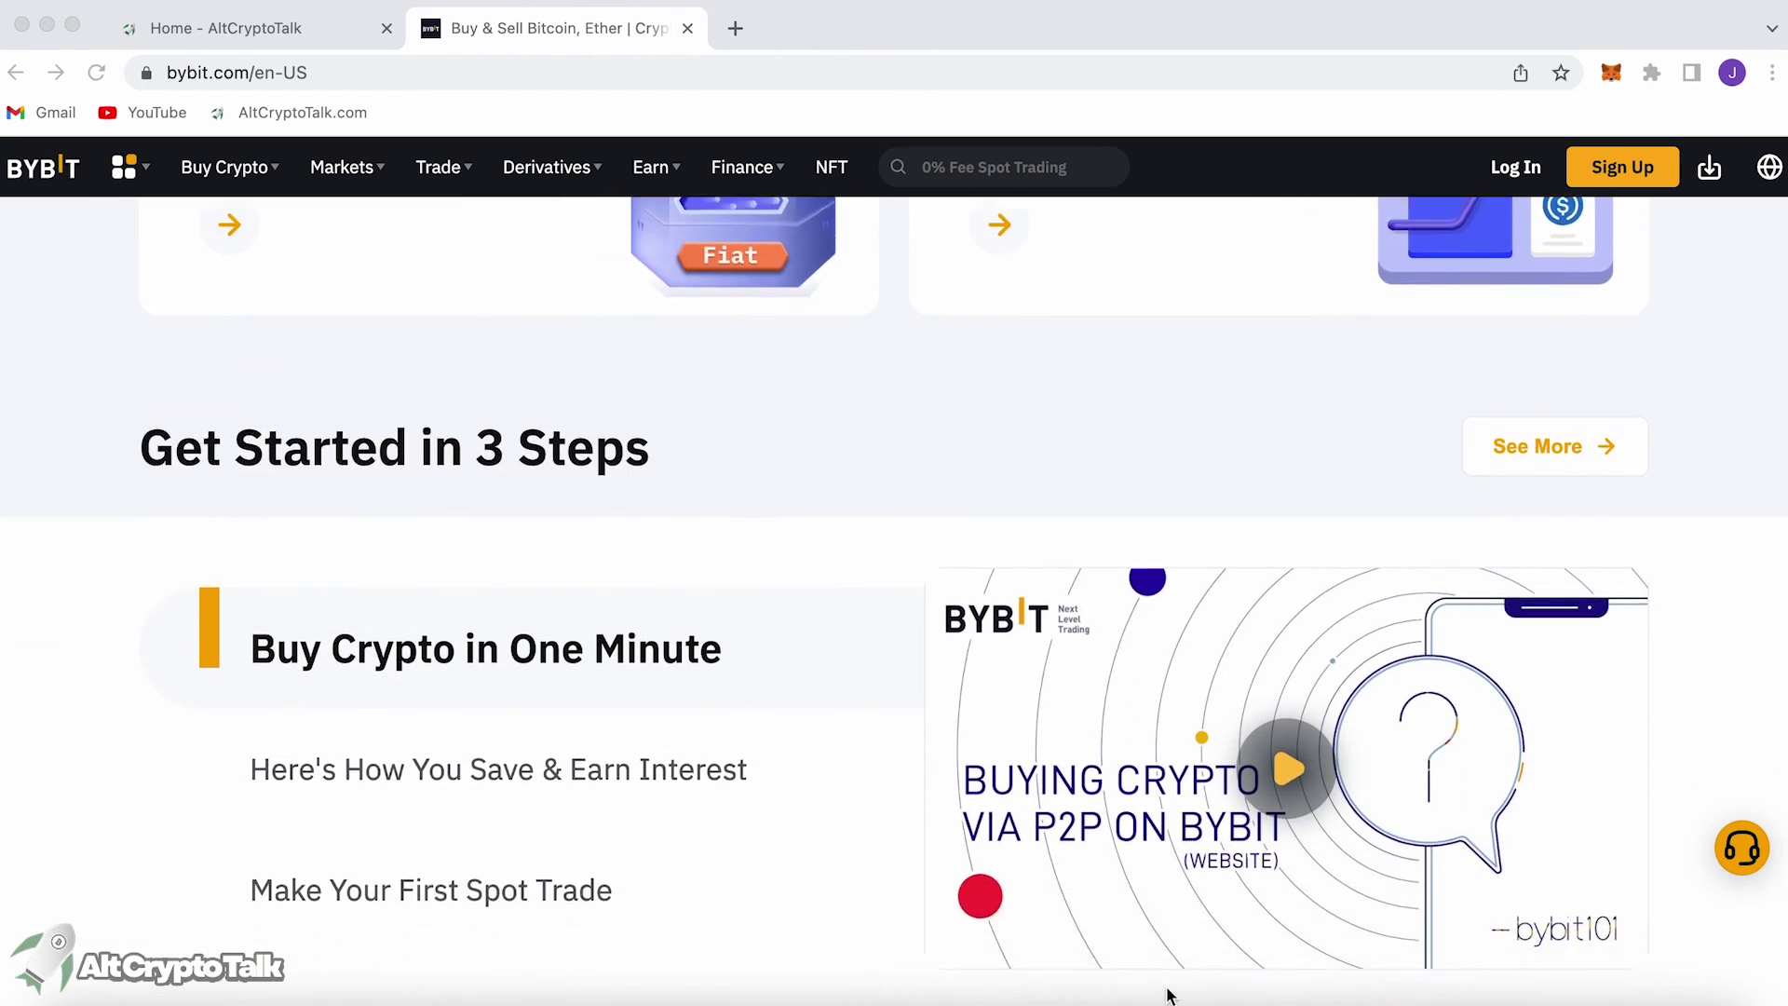
scroll(1169, 995, "down", 5)
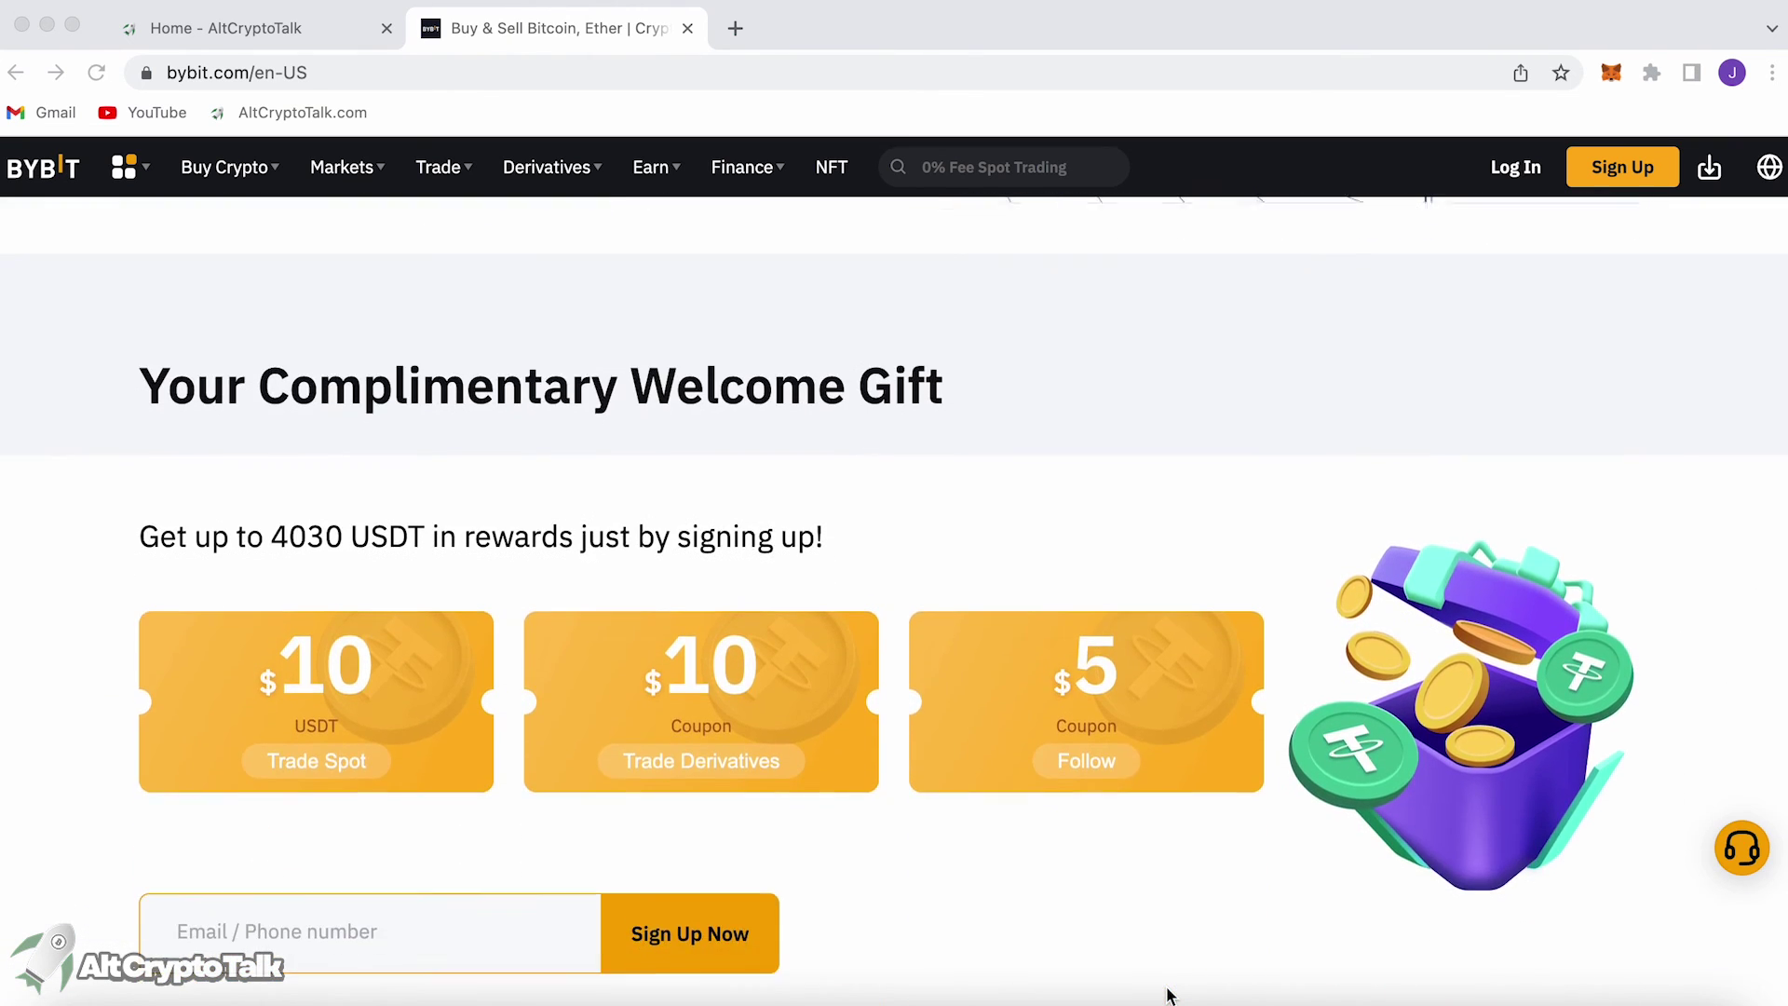
scroll(1170, 995, "down", 1)
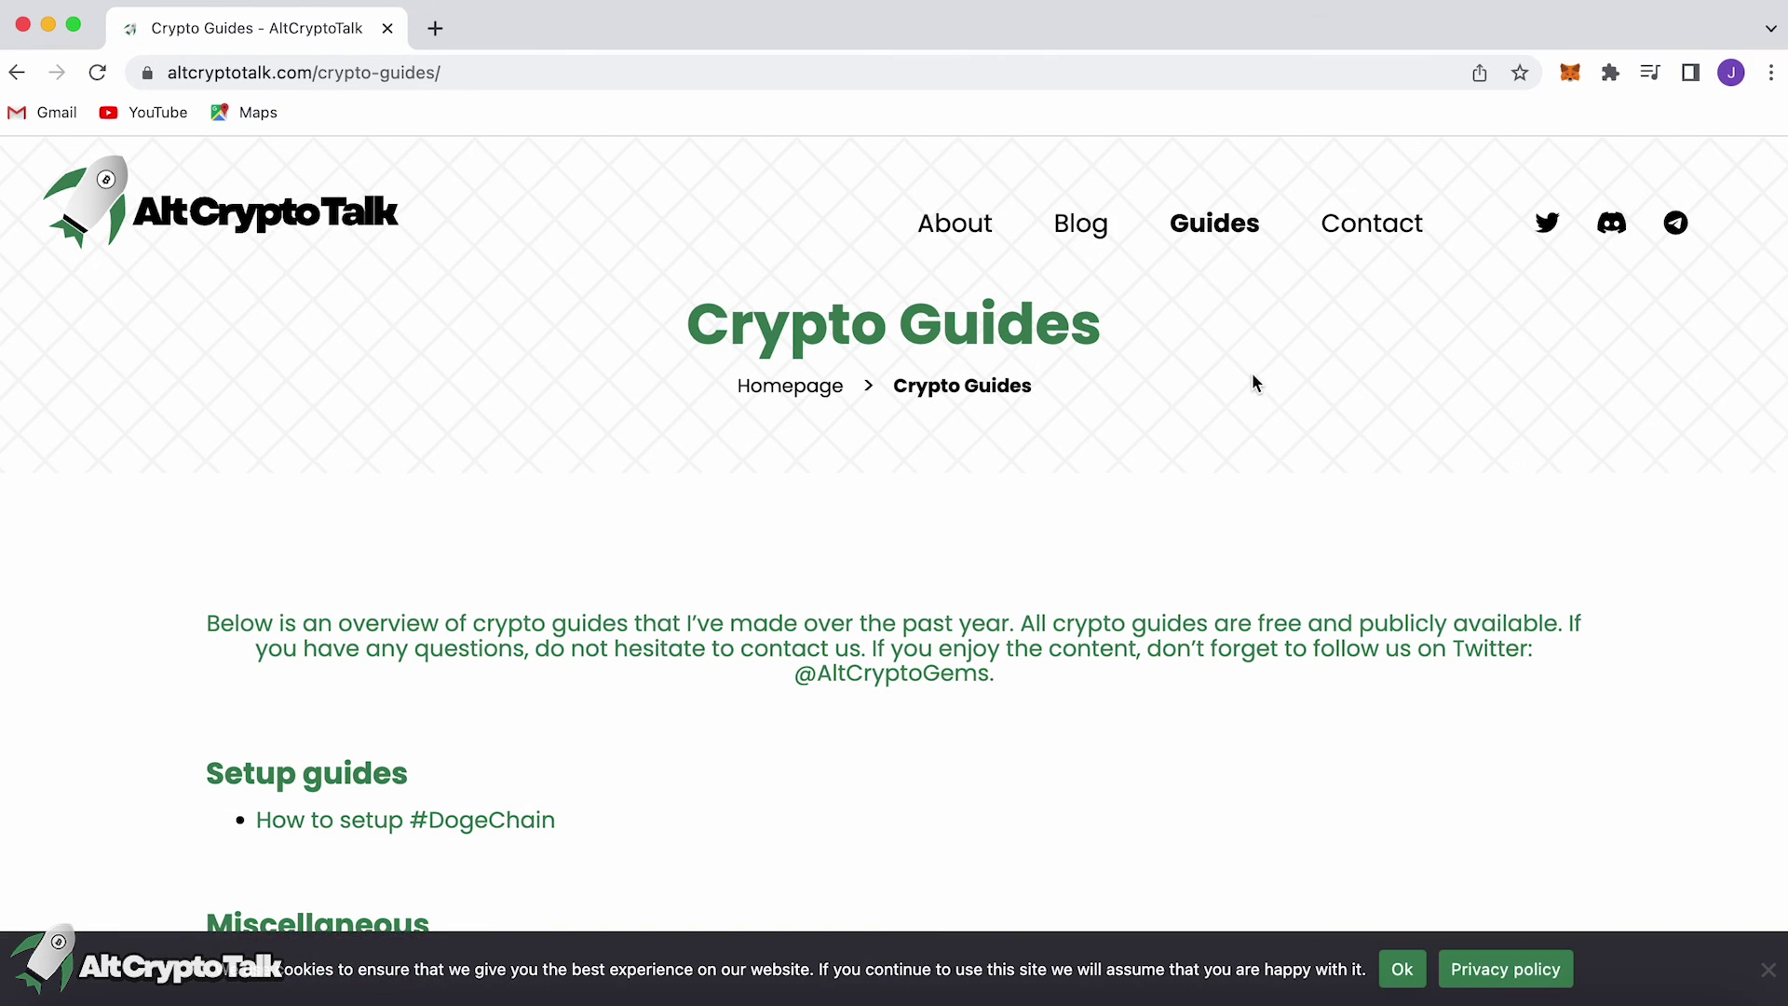
Accept the cookie banner and scroll past Setup guides, Bot Trading and DeFi to Project reviews
scroll(1252, 372, "down", 3)
left_click(1403, 969)
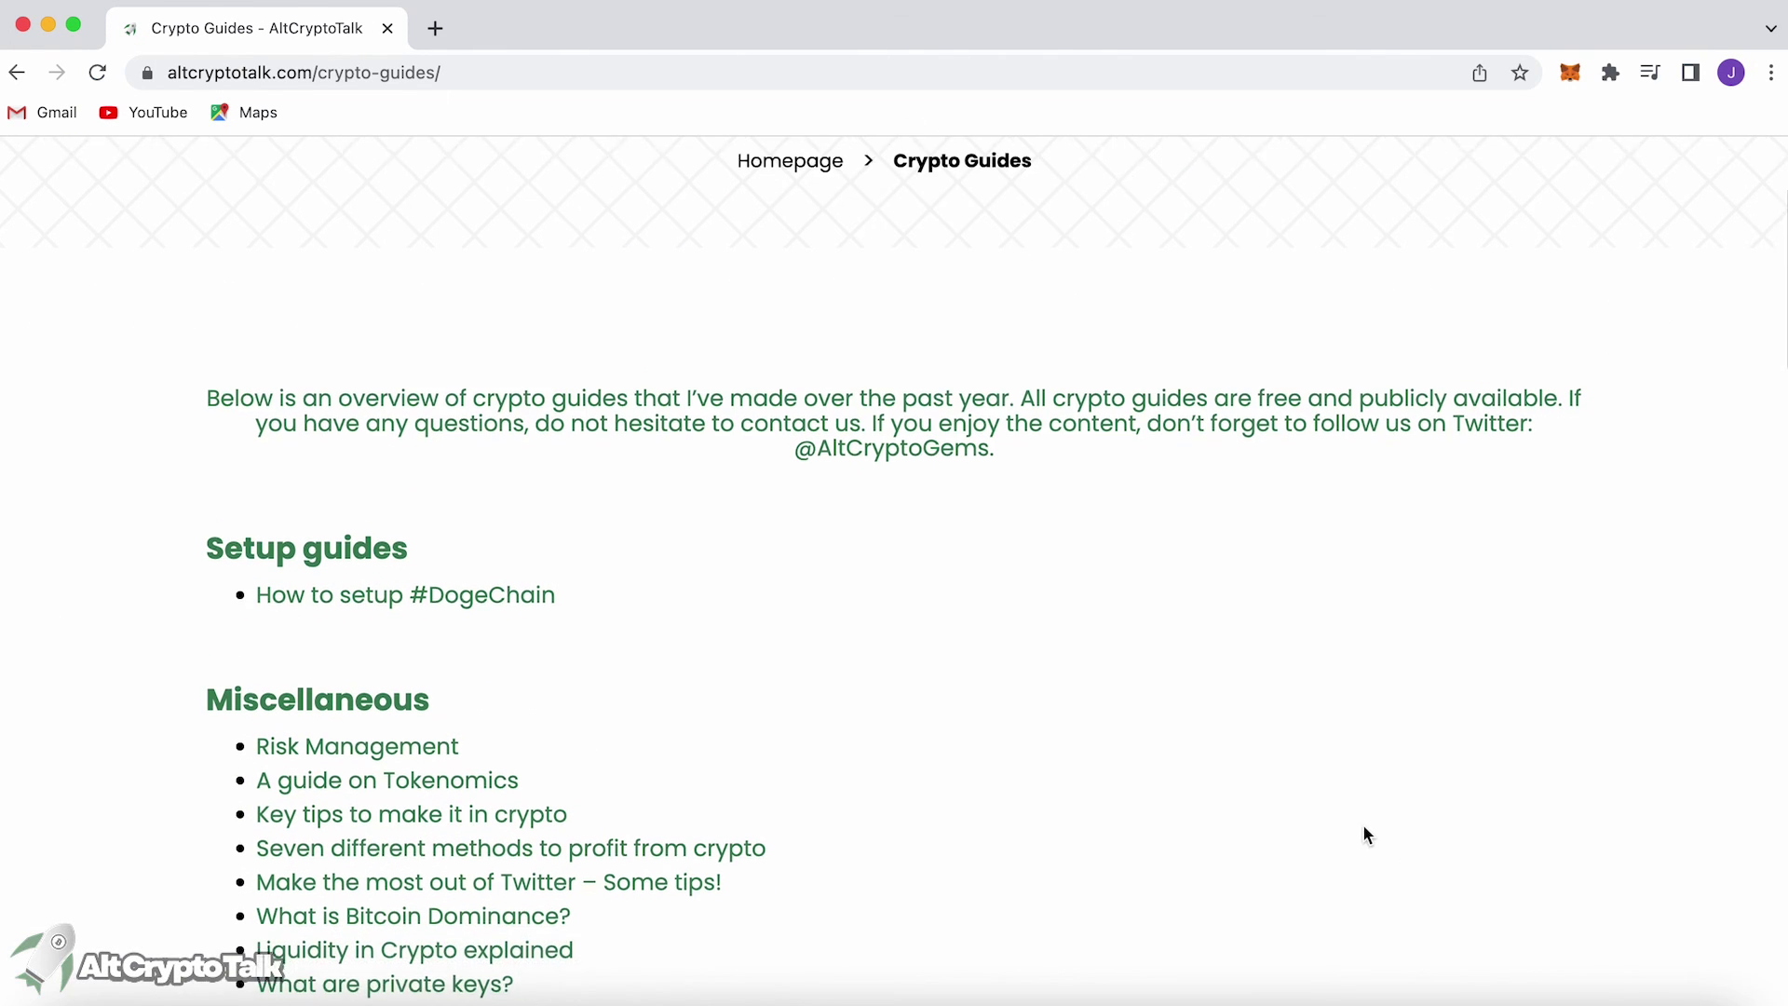
scroll(1364, 827, "down", 2)
scroll(1364, 828, "down", 4)
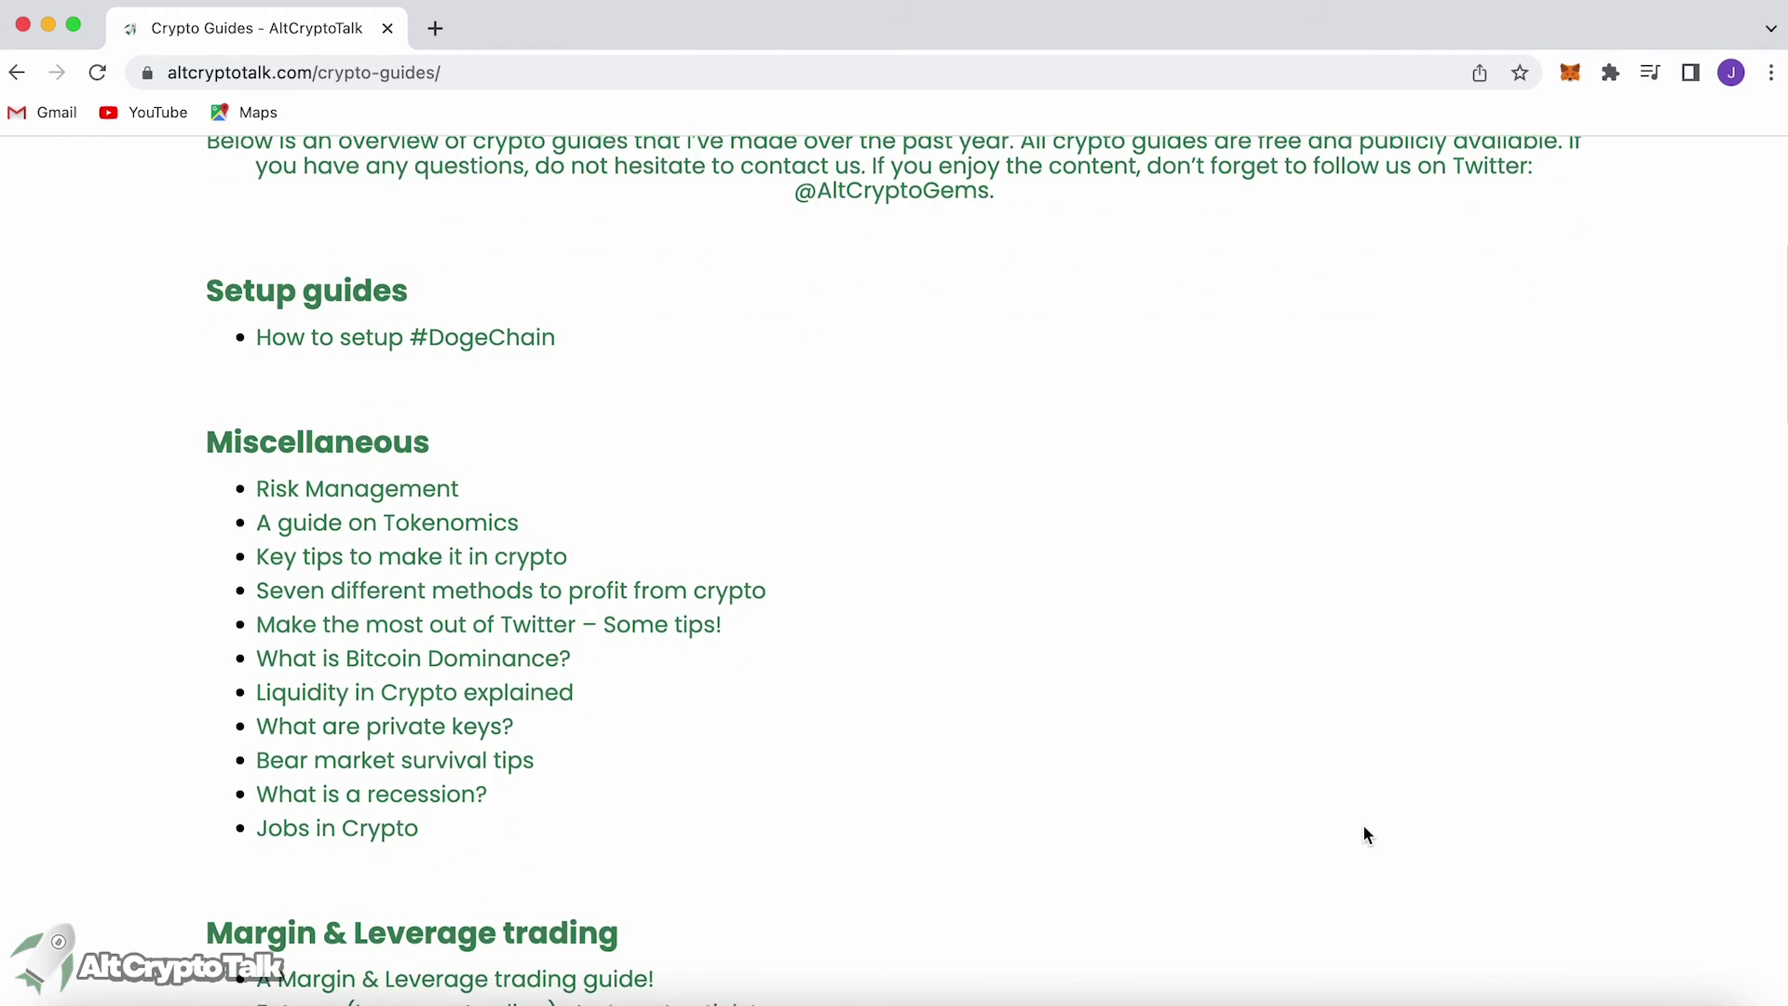
scroll(1365, 833, "down", 8)
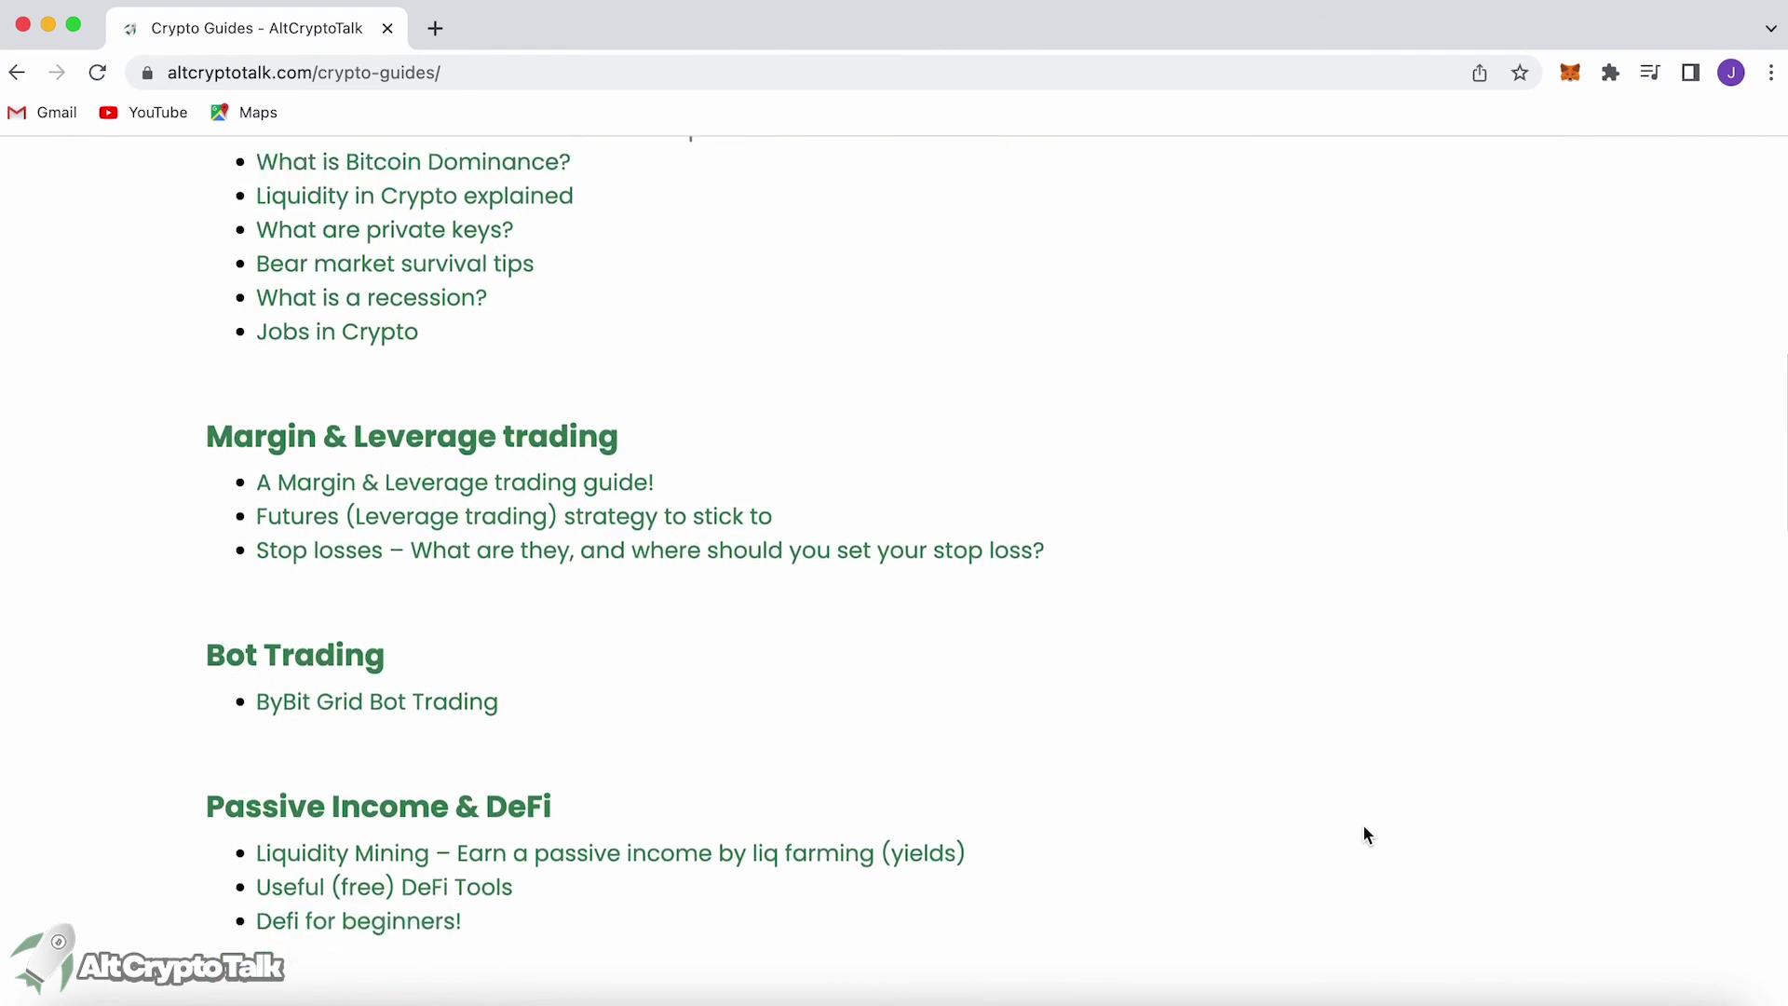
scroll(1361, 823, "down", 6)
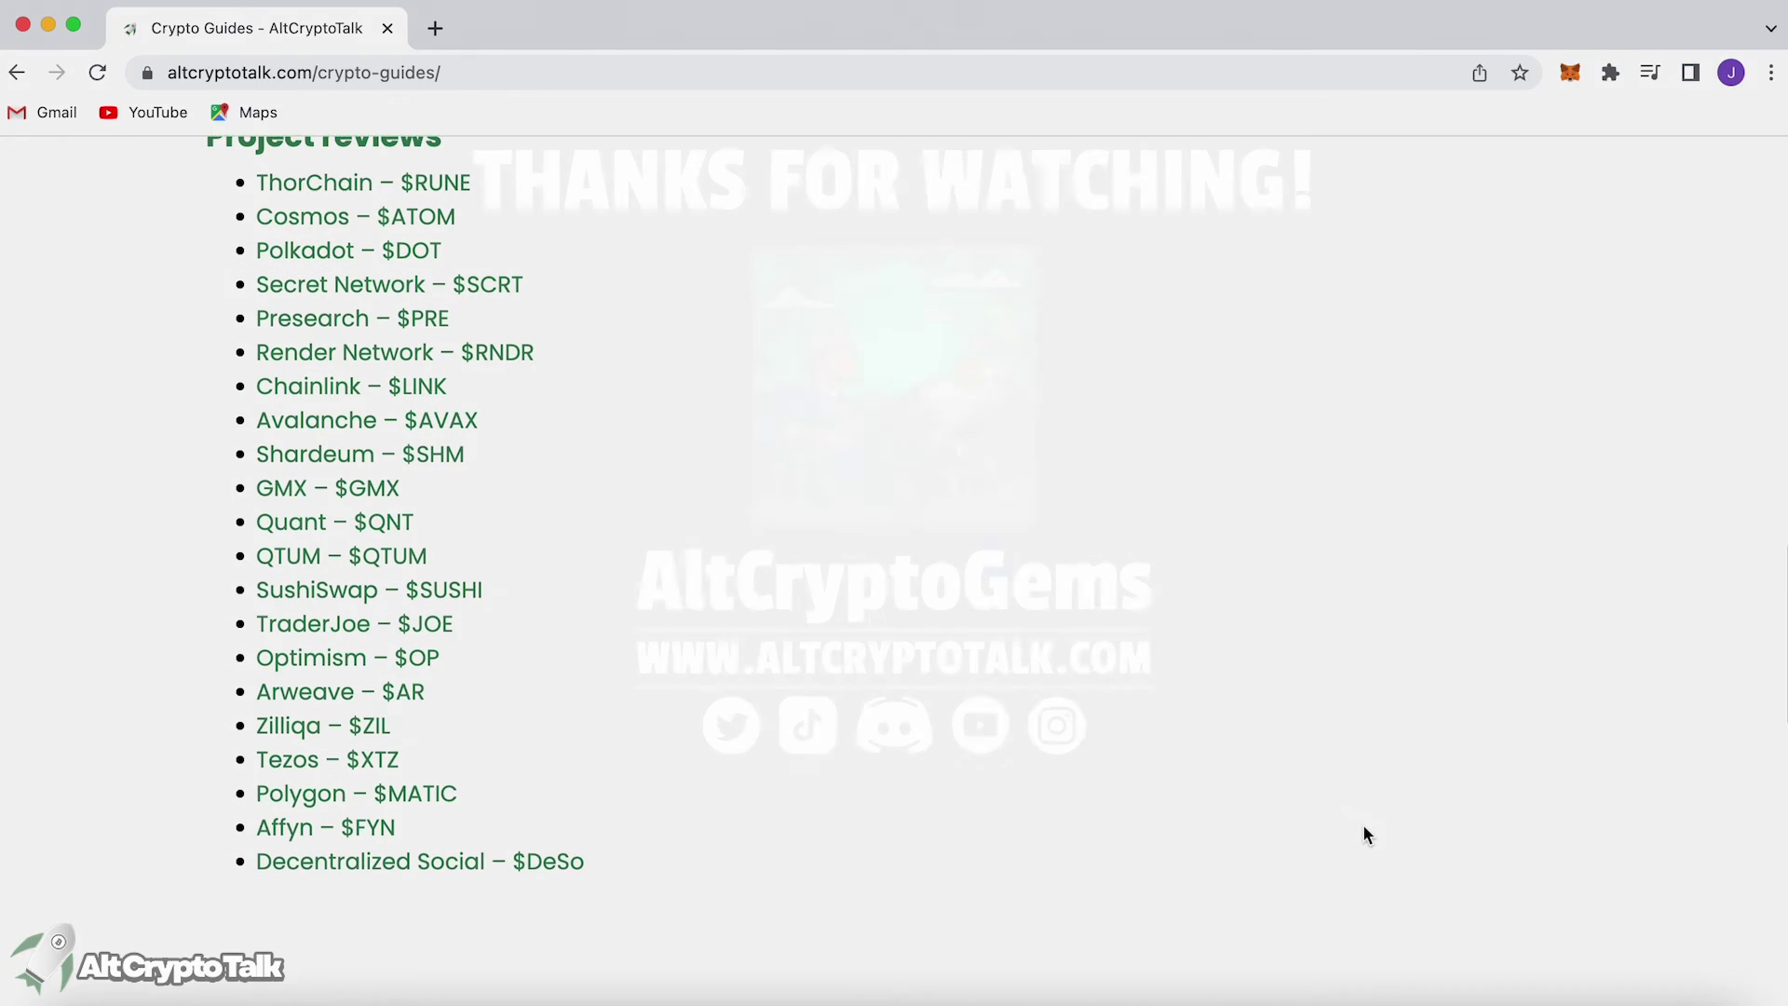